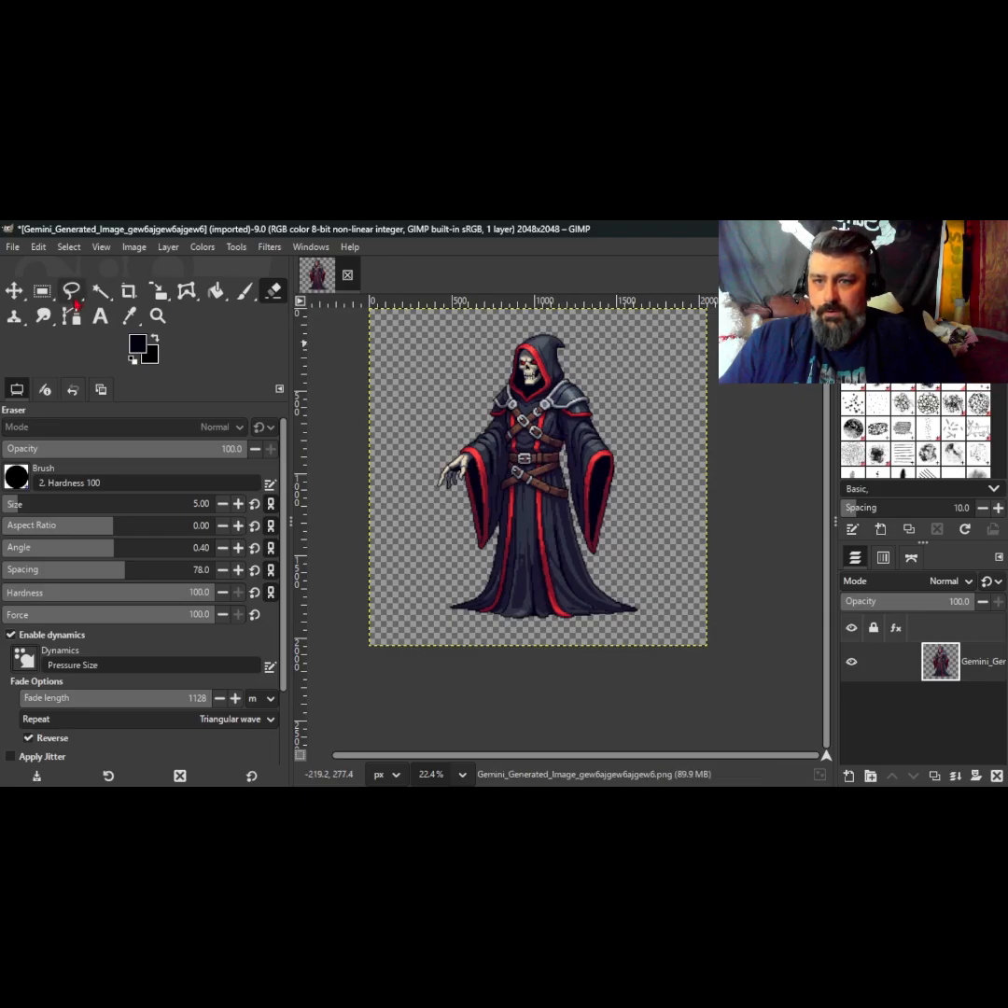
# Step: Start a Free Select outline at the armpit of the character's left arm, tracing up the chest and past the round clasp
pyautogui.click(72, 293)
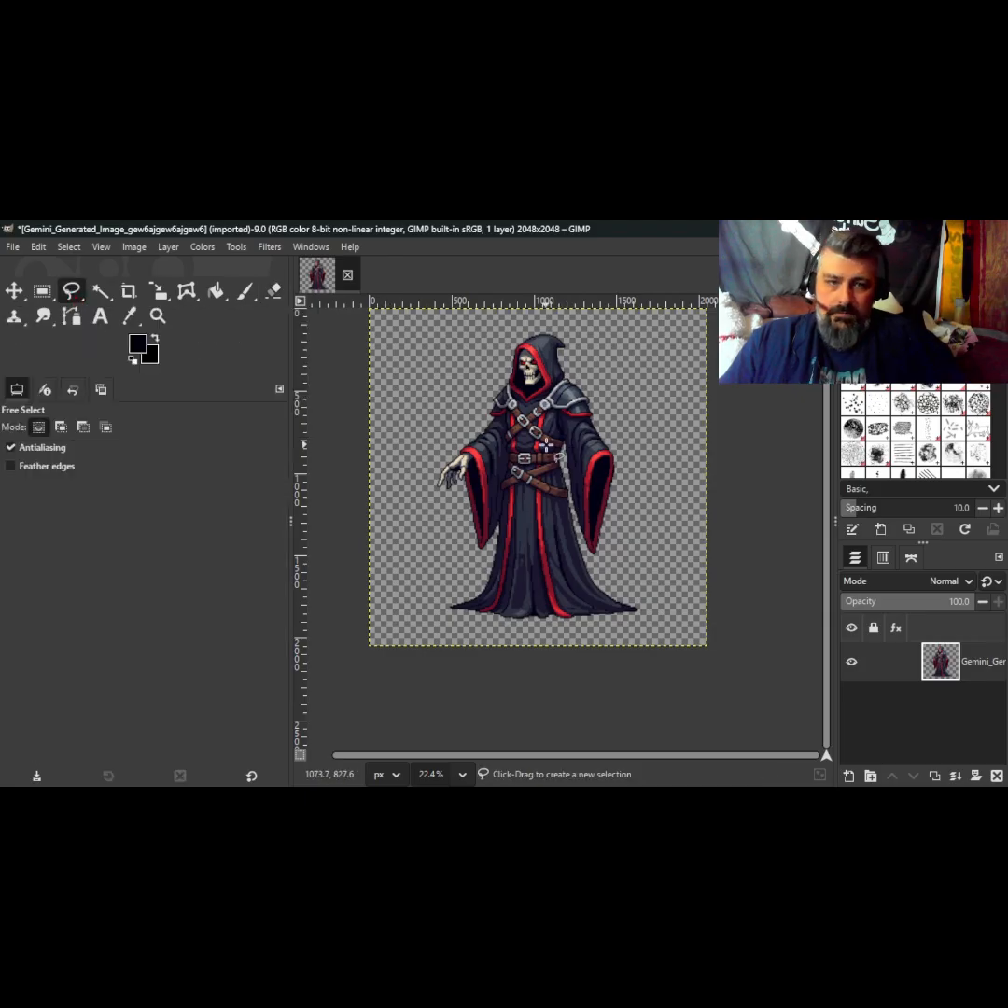
pyautogui.scroll(2, 544, 439)
pyautogui.scroll(2, 545, 442)
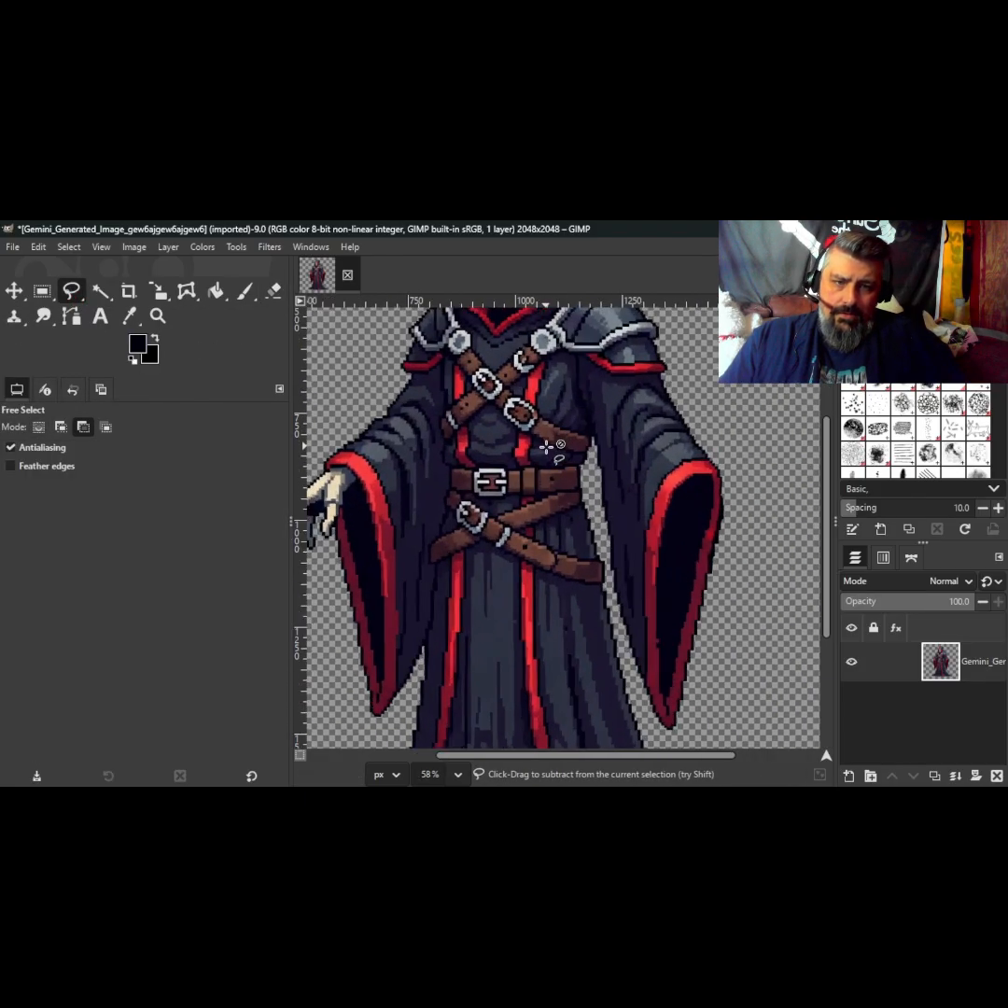
pyautogui.scroll(2, 546, 447)
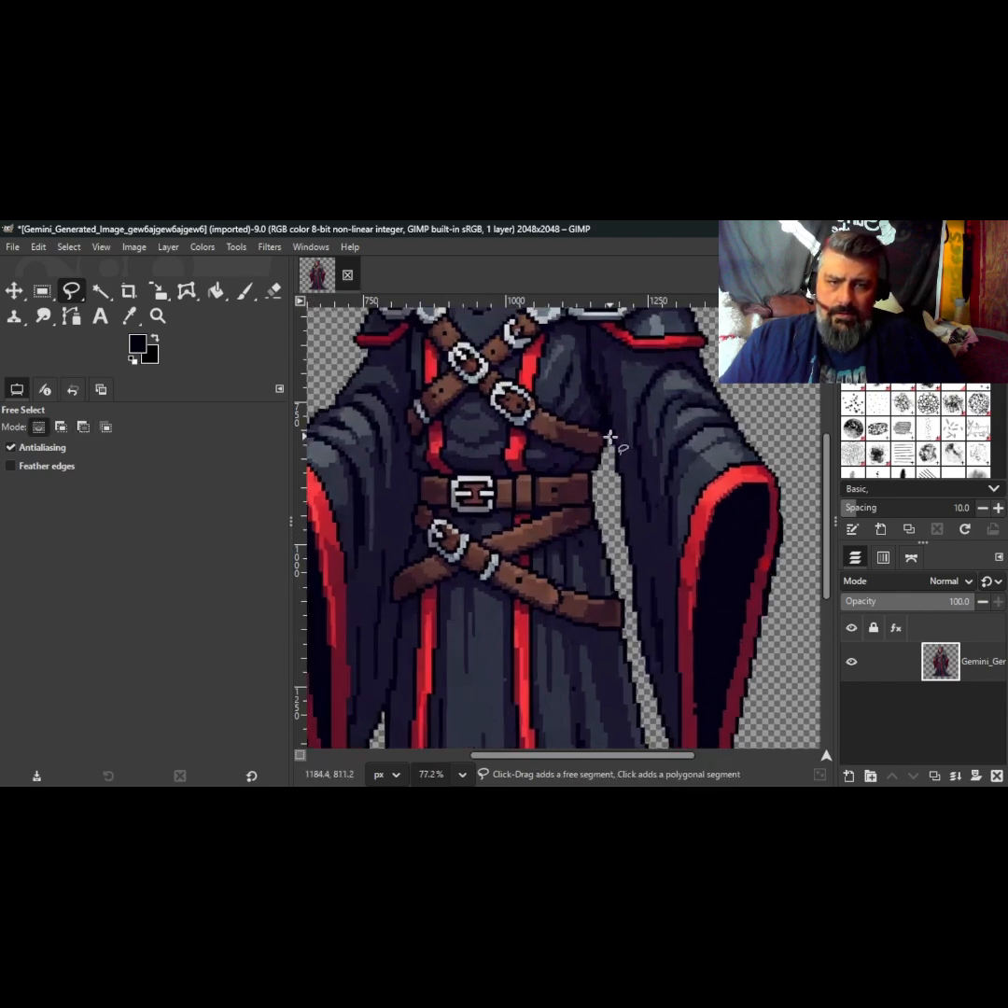
pyautogui.click(572, 367)
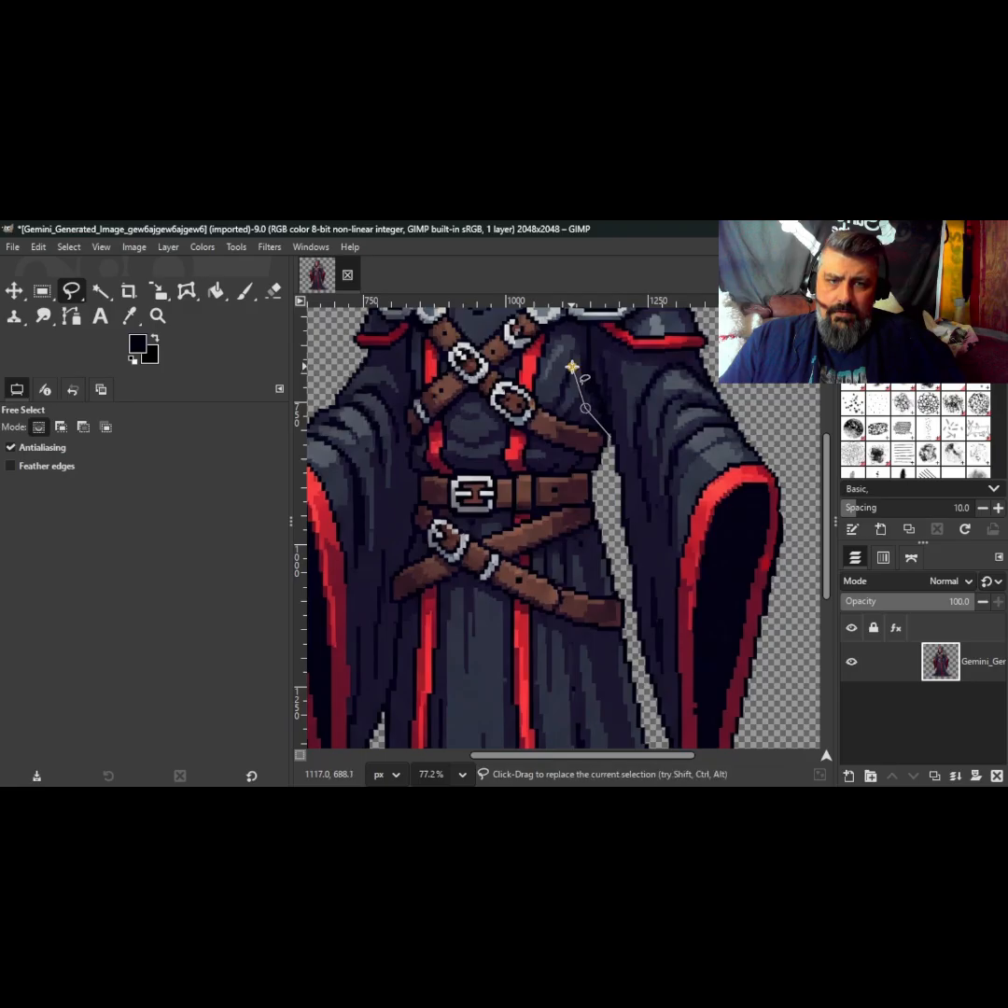
pyautogui.scroll(5, 570, 330)
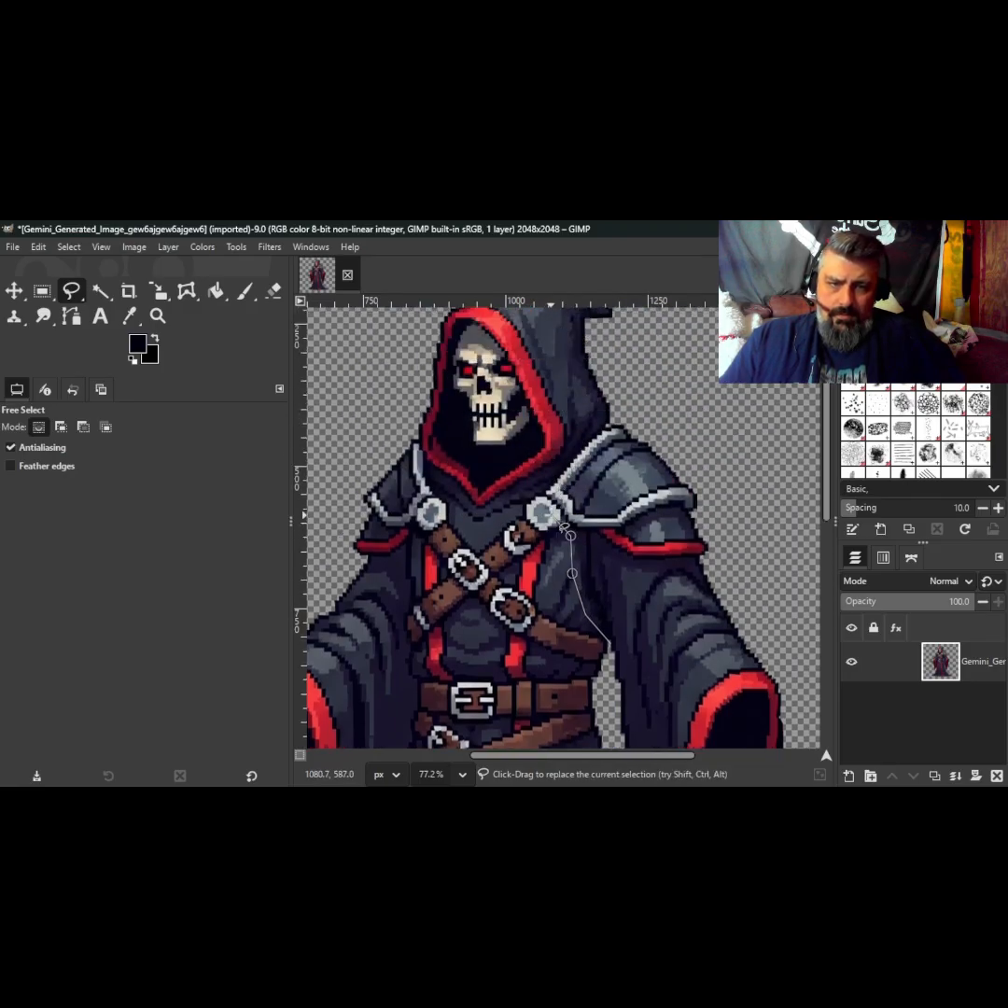
pyautogui.click(546, 480)
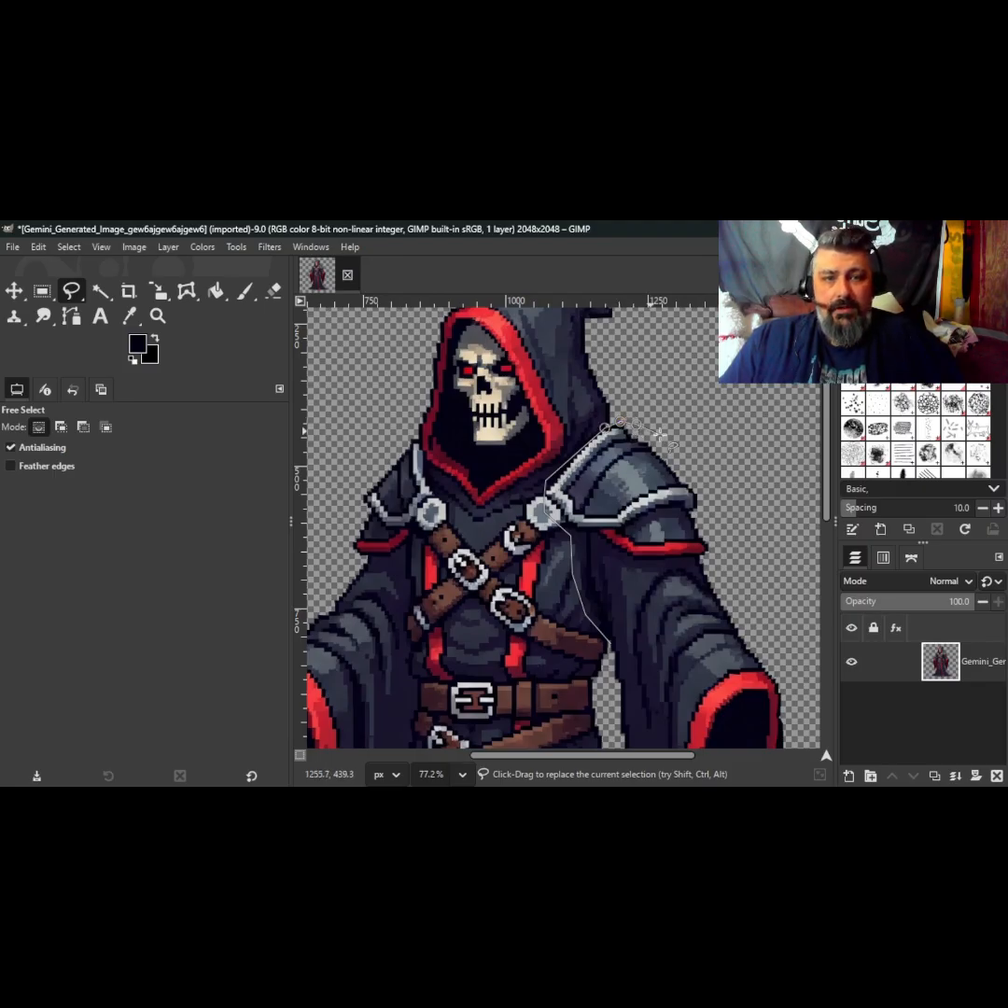
# Step: Continue the outline around the outside of the shoulder armour, cross the upper sleeve to the armpit, and close it into a selection
pyautogui.moveTo(712, 485); pyautogui.dragTo(731, 555)
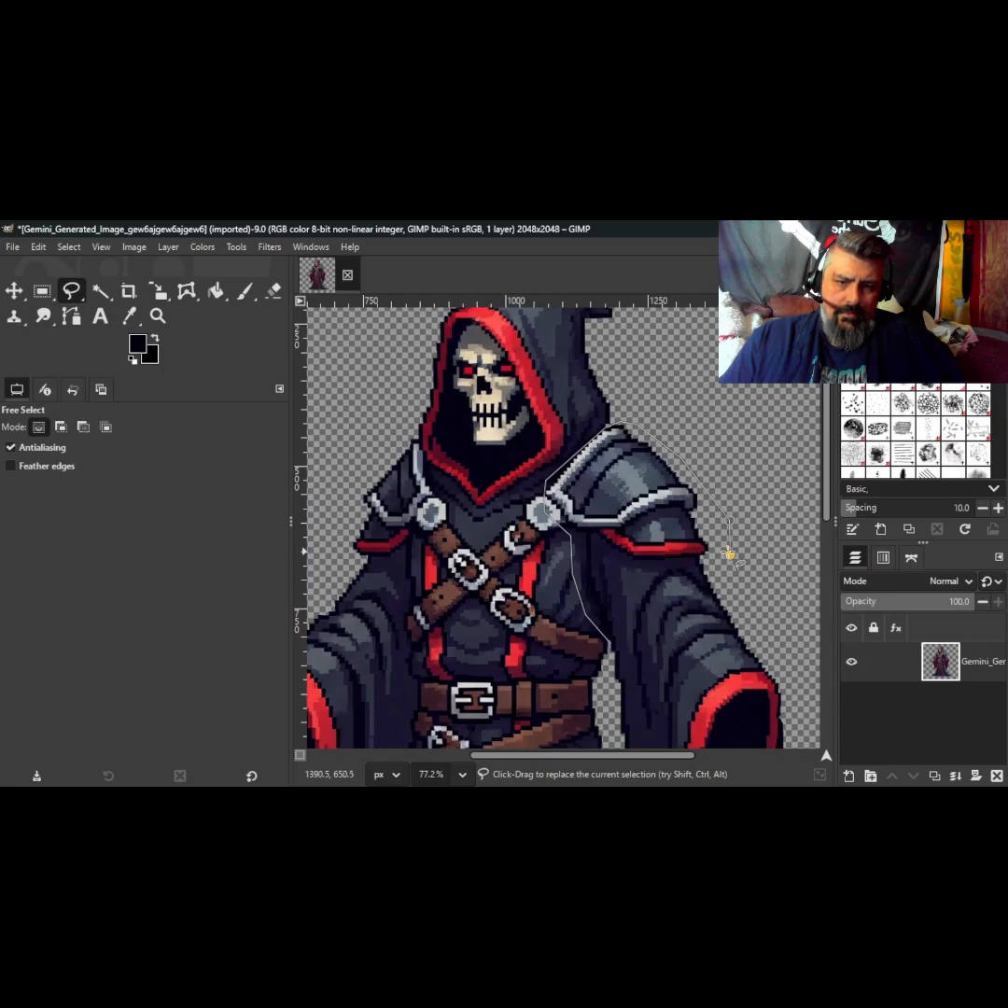
pyautogui.scroll(-3, 726, 554)
pyautogui.scroll(3, 725, 570)
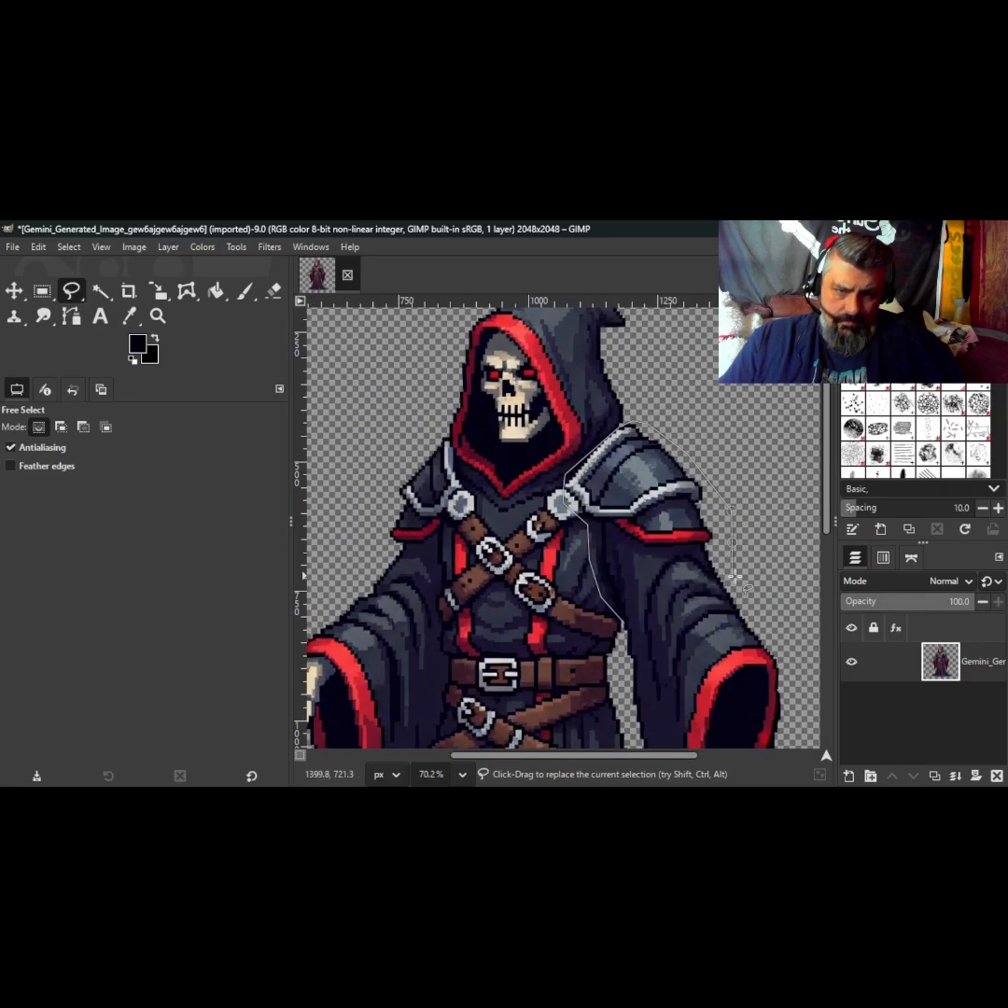
pyautogui.scroll(3, 724, 576)
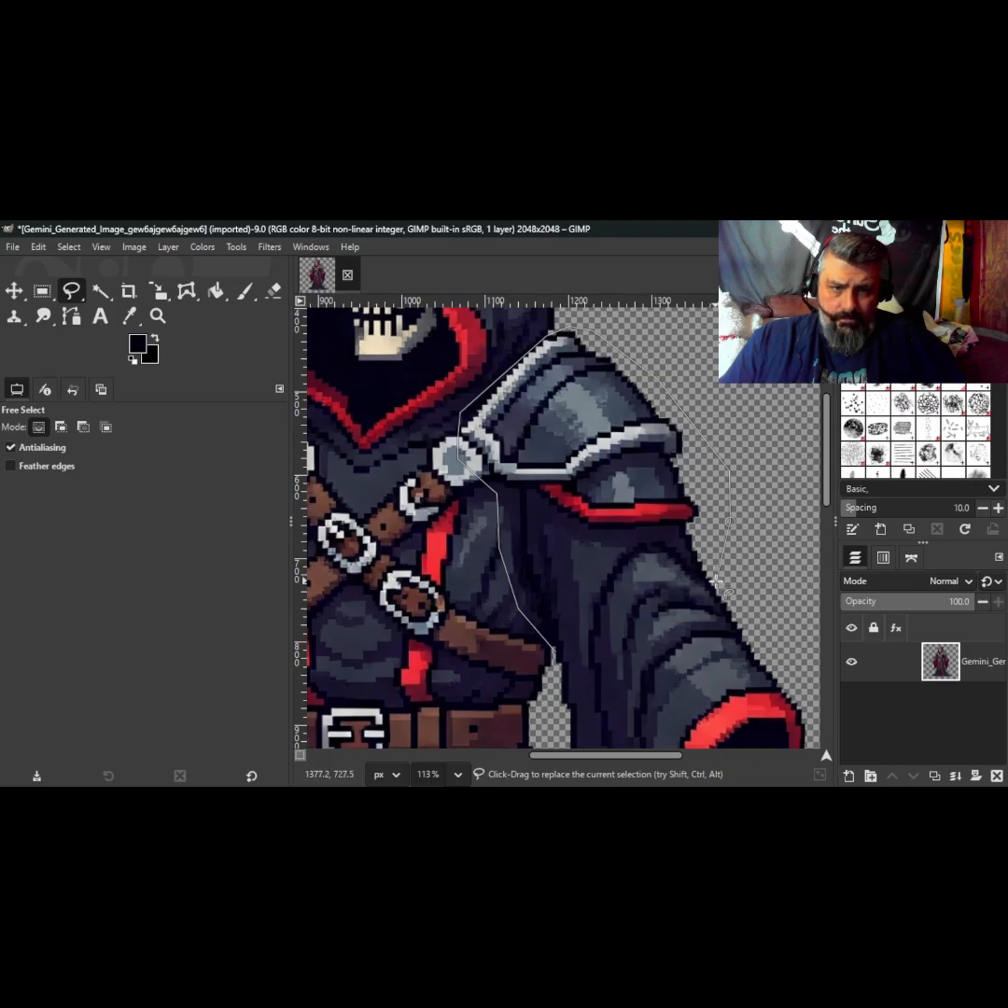
pyautogui.click(719, 584)
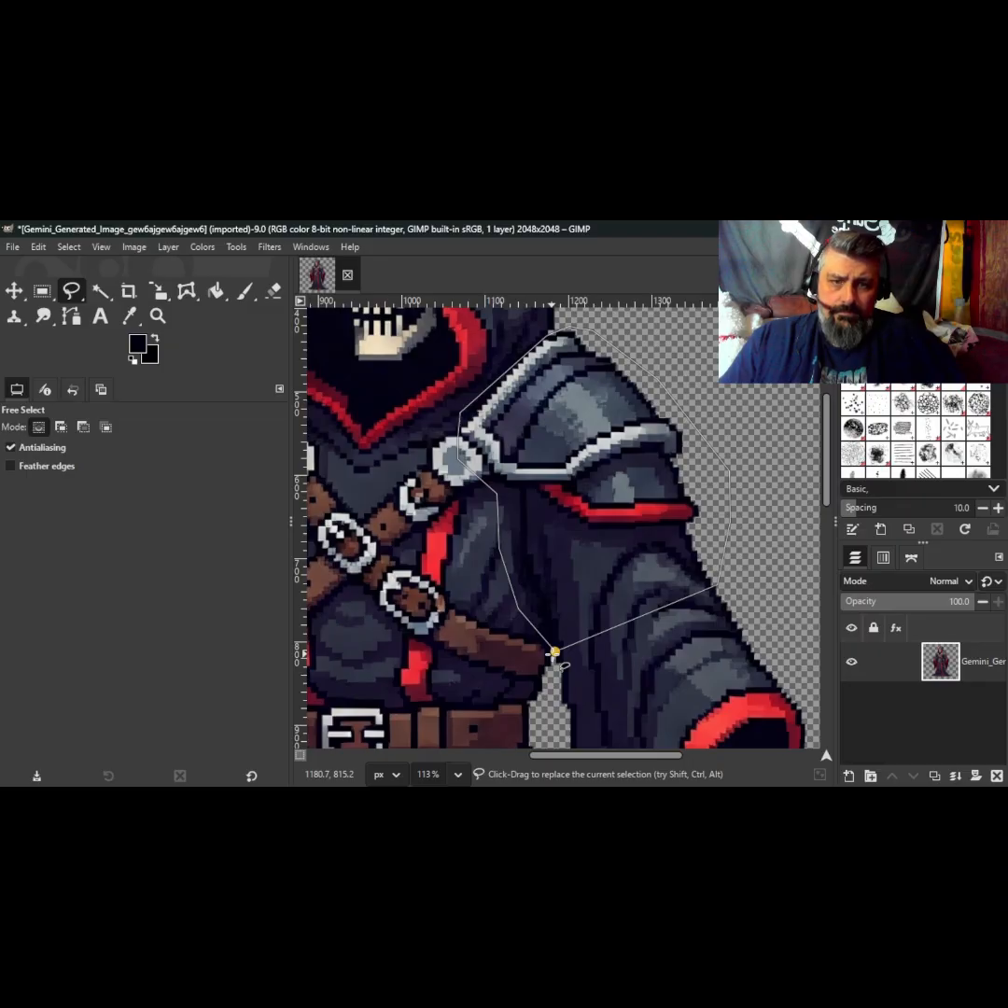
pyautogui.click(555, 651)
pyautogui.press('Return')
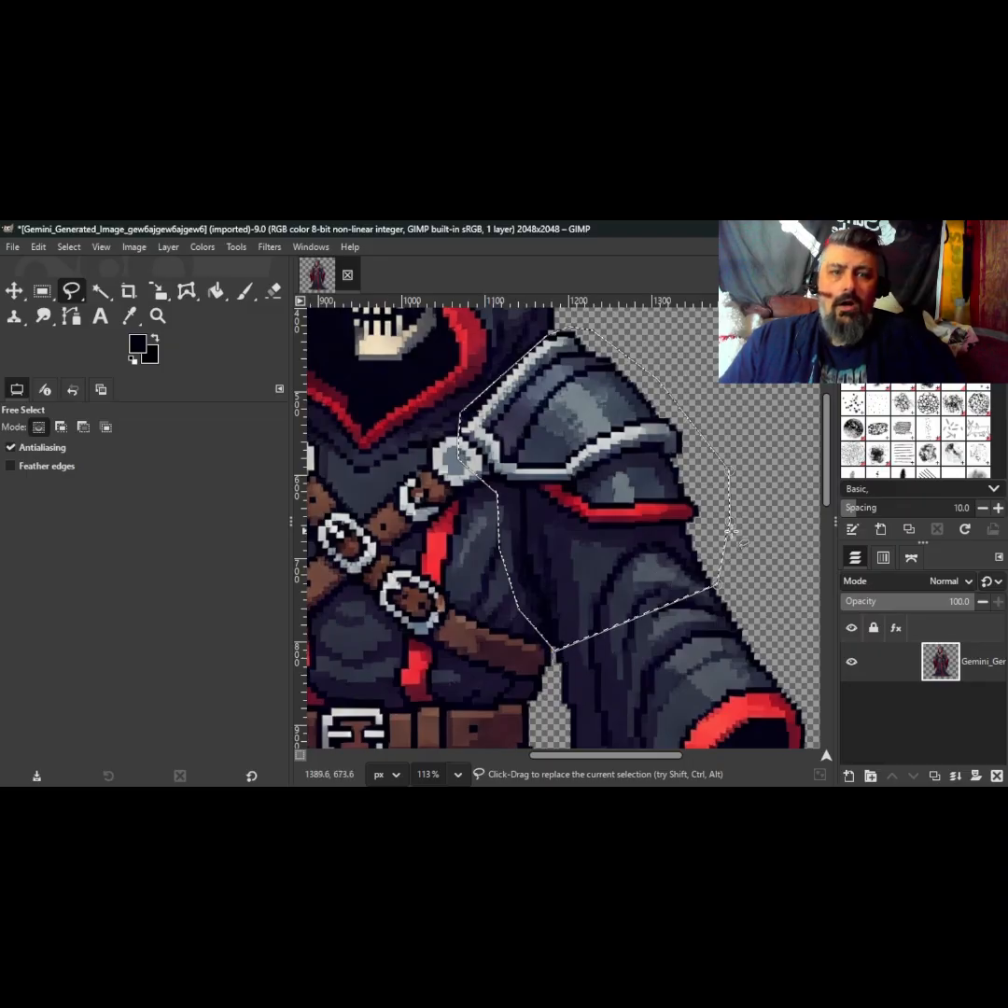
# Step: Copy the selected shoulder onto a new layer and check the cutout by briefly hiding the full character layer
pyautogui.scroll(-4, 744, 528)
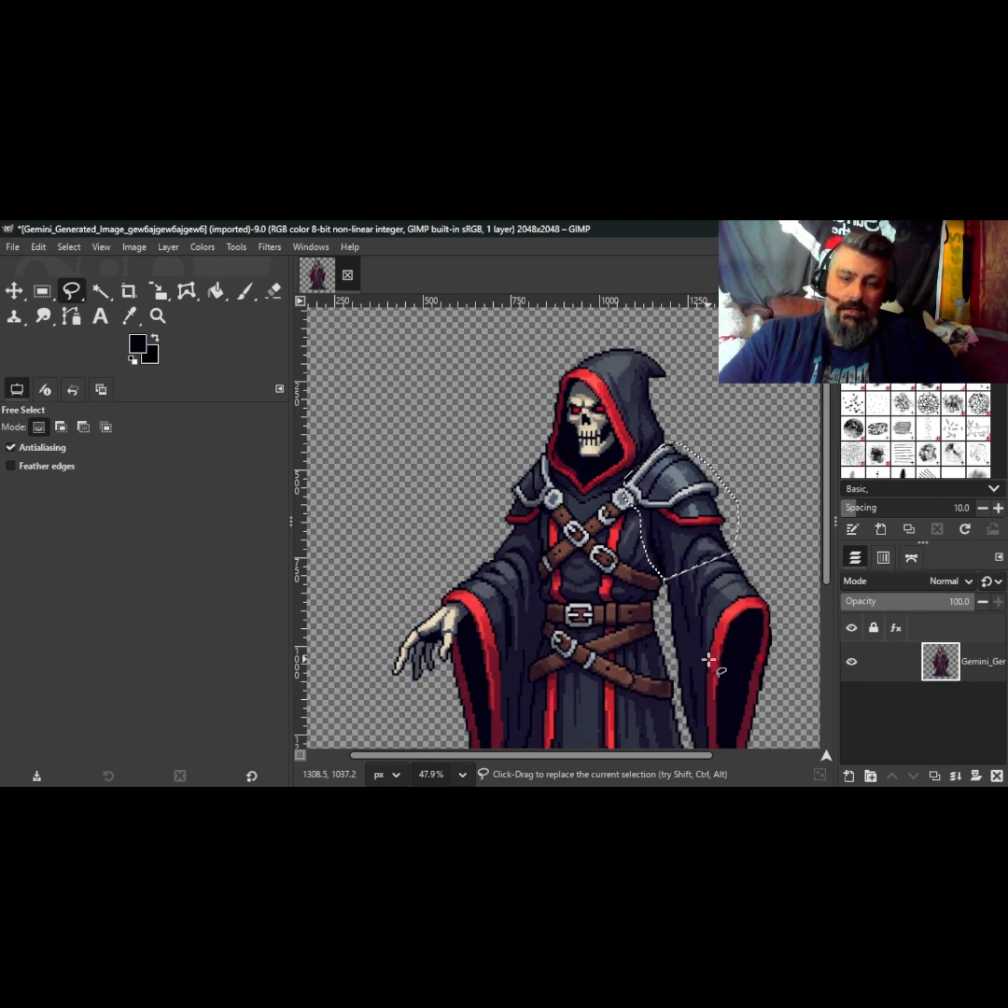
pyautogui.hotkey('ctrl', 'c')
pyautogui.hotkey('ctrl', 'v')
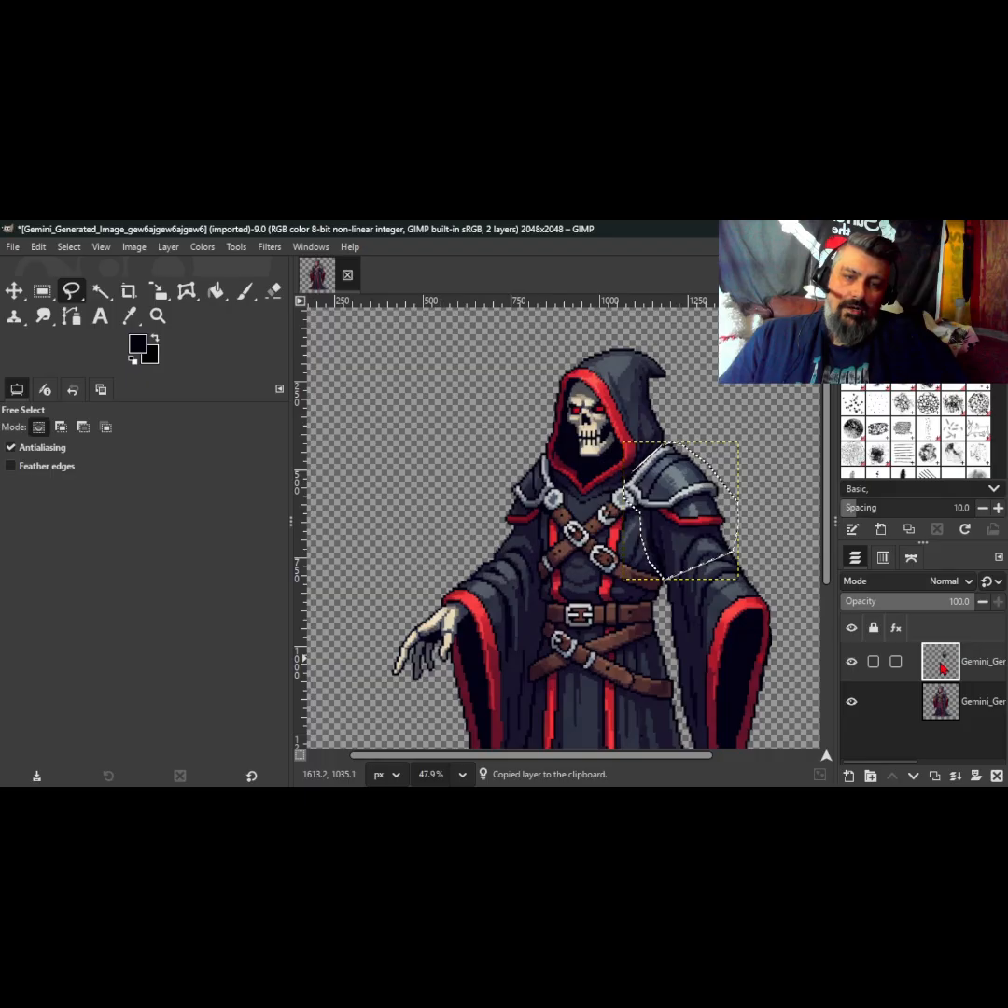
pyautogui.click(852, 704)
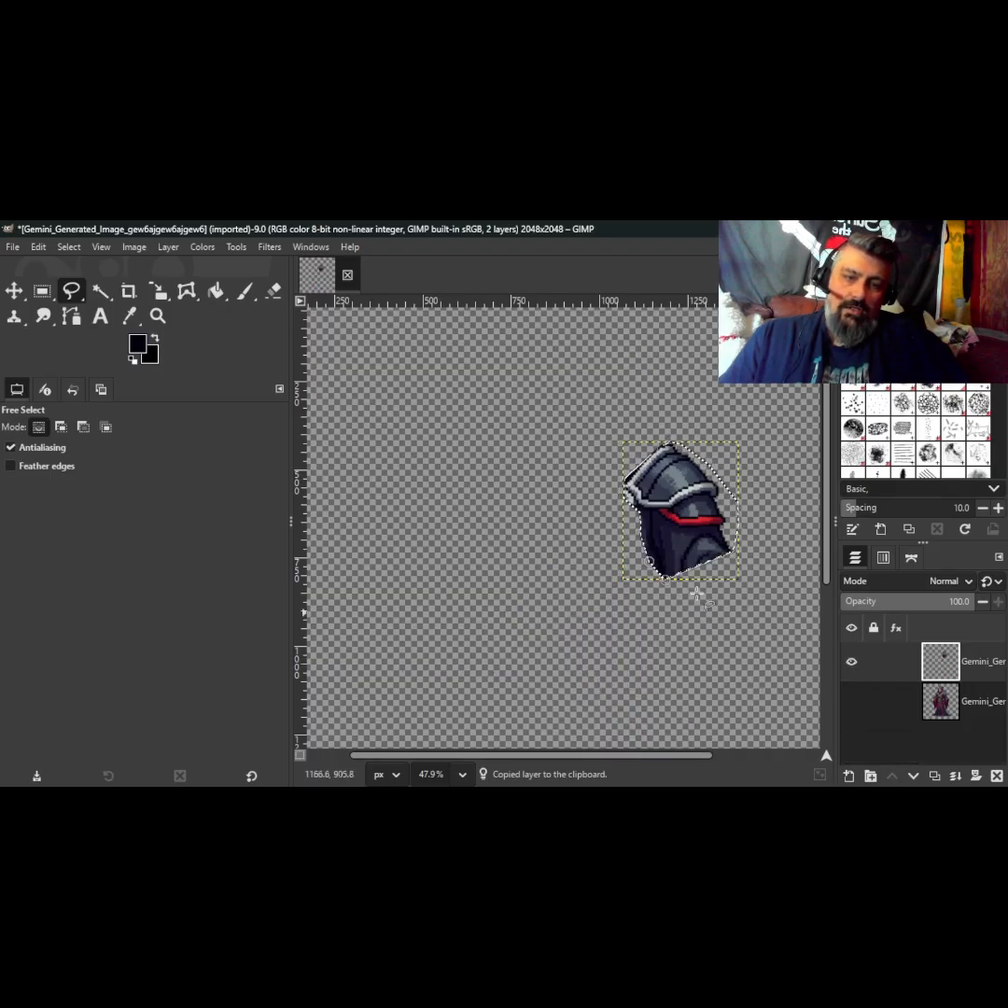
pyautogui.click(851, 701)
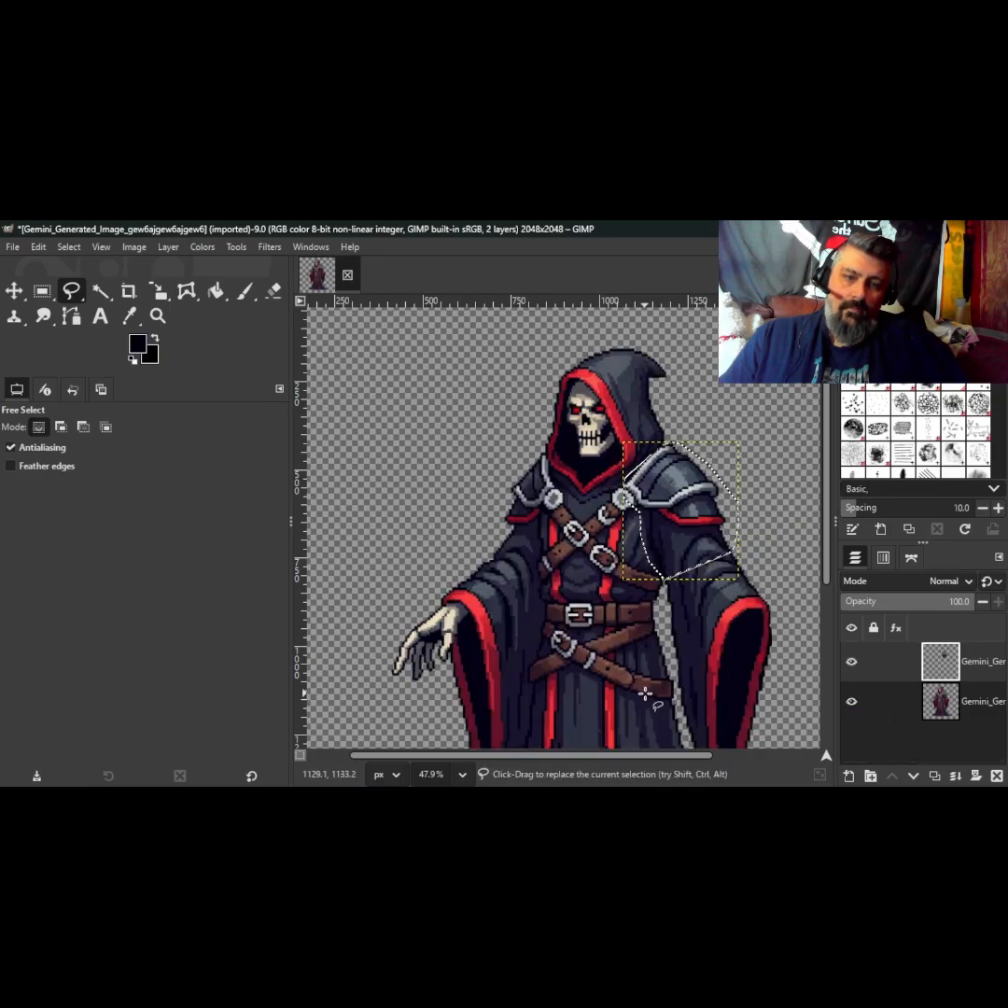
# Step: Make the full character layer active and clear the shoulder selection
pyautogui.rightClick(951, 706)
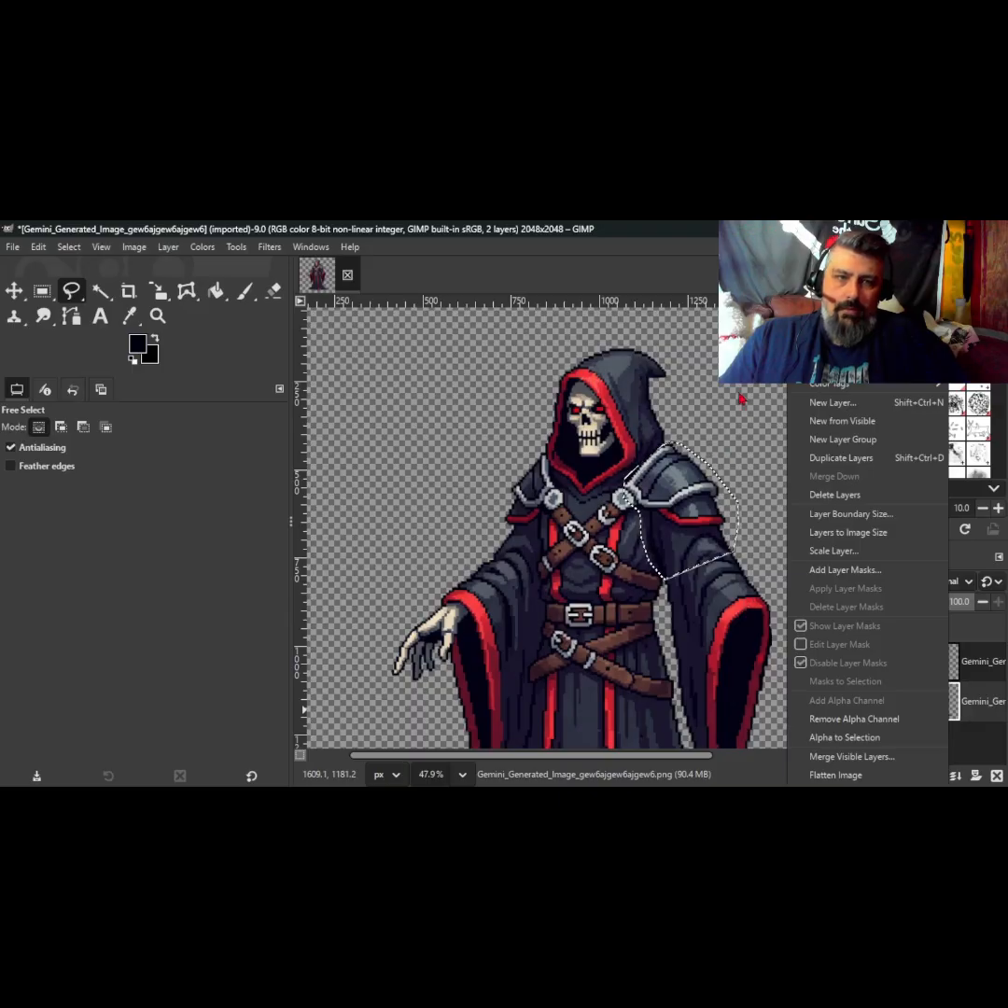
pyautogui.press('Escape')
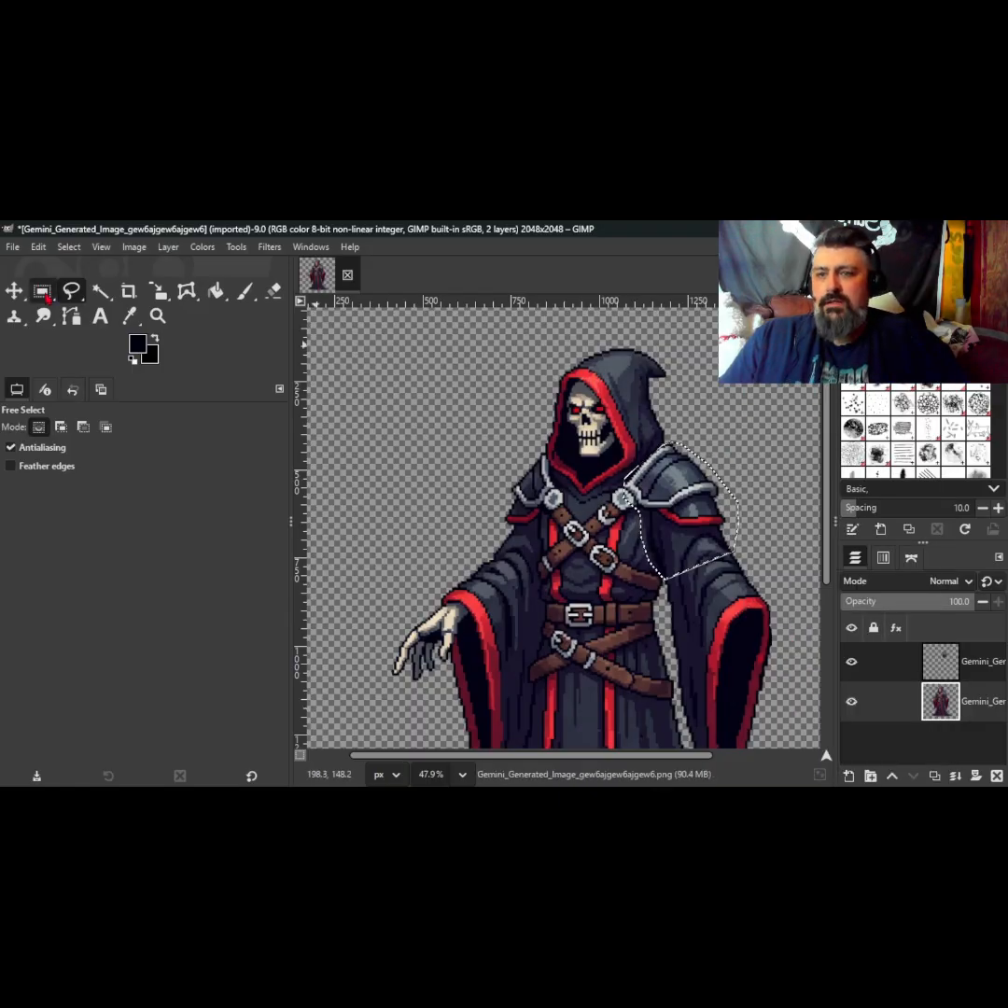
pyautogui.press('r')
pyautogui.click(370, 371)
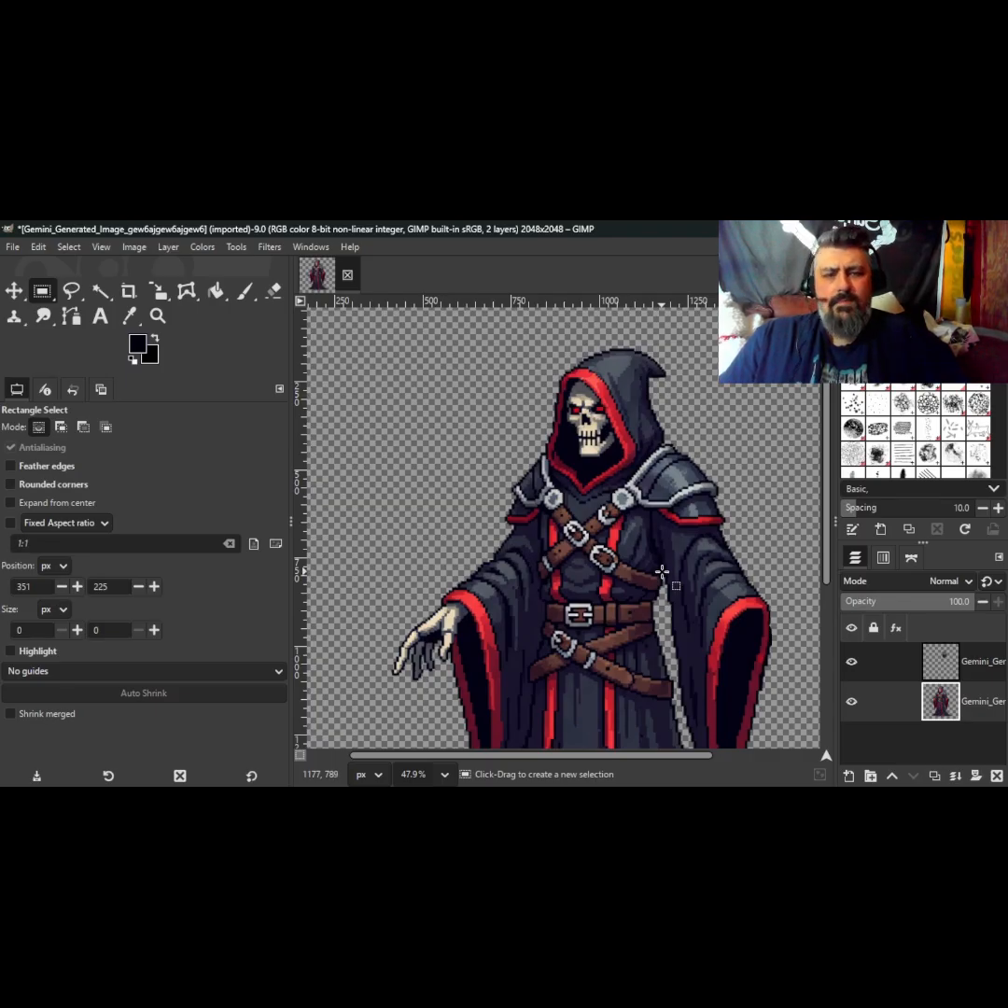
# Step: Start a new Free Select outline below the left armpit, crossing the upper sleeve and rising outside the shoulder armour
pyautogui.keyDown('ctrl'); pyautogui.scroll(3, 662, 571); pyautogui.keyUp('ctrl')
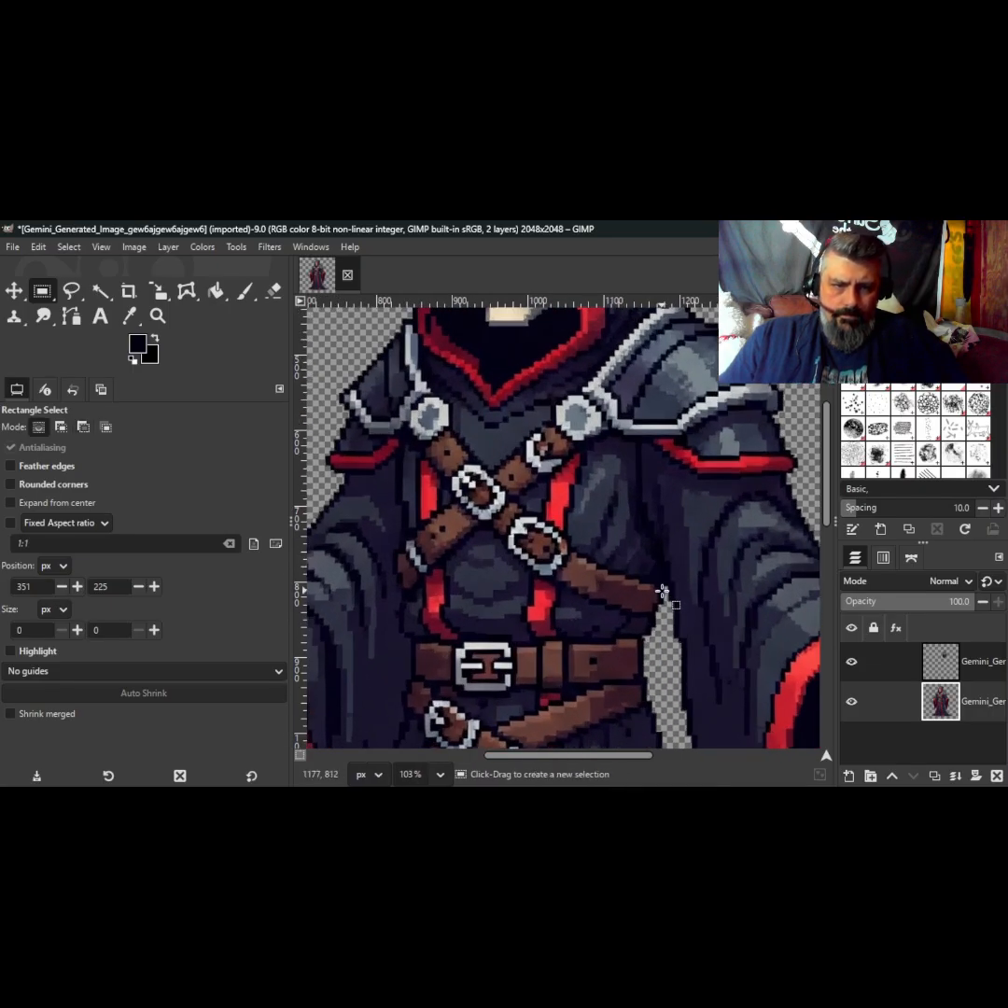
pyautogui.click(665, 603)
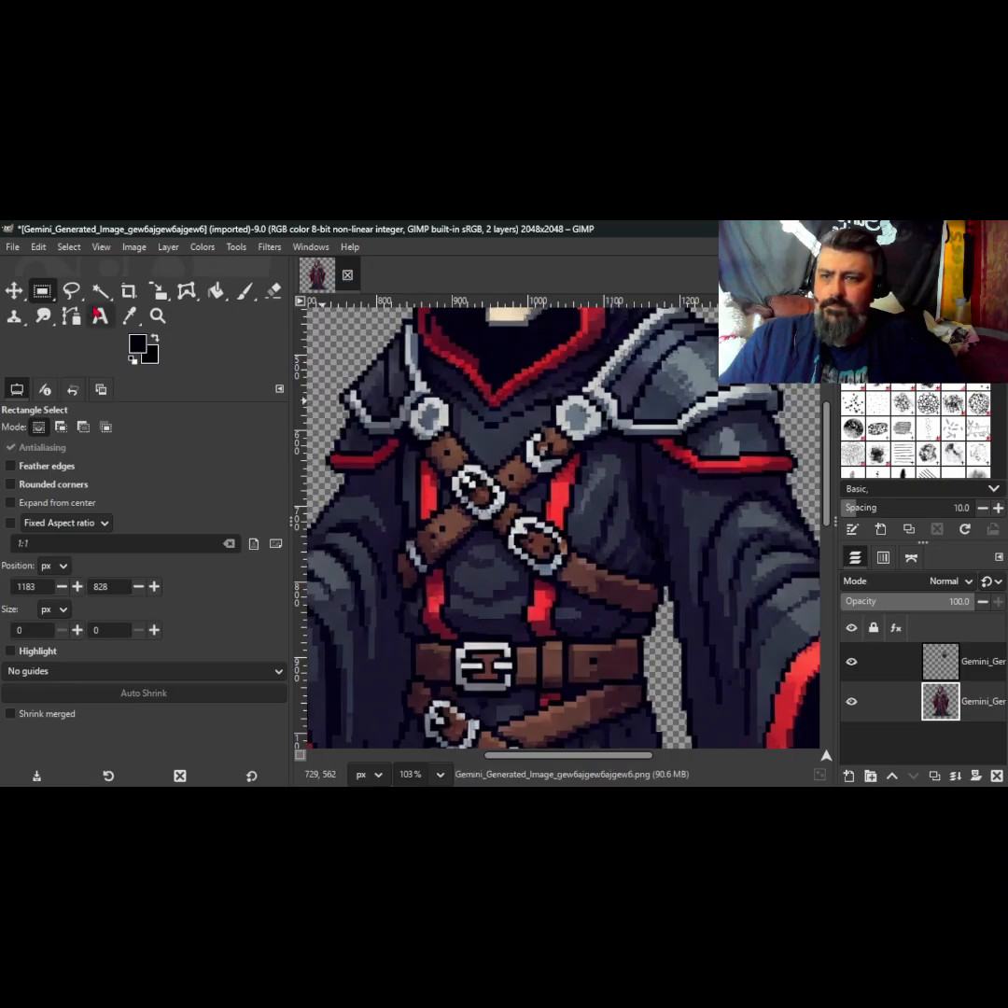
pyautogui.click(73, 292)
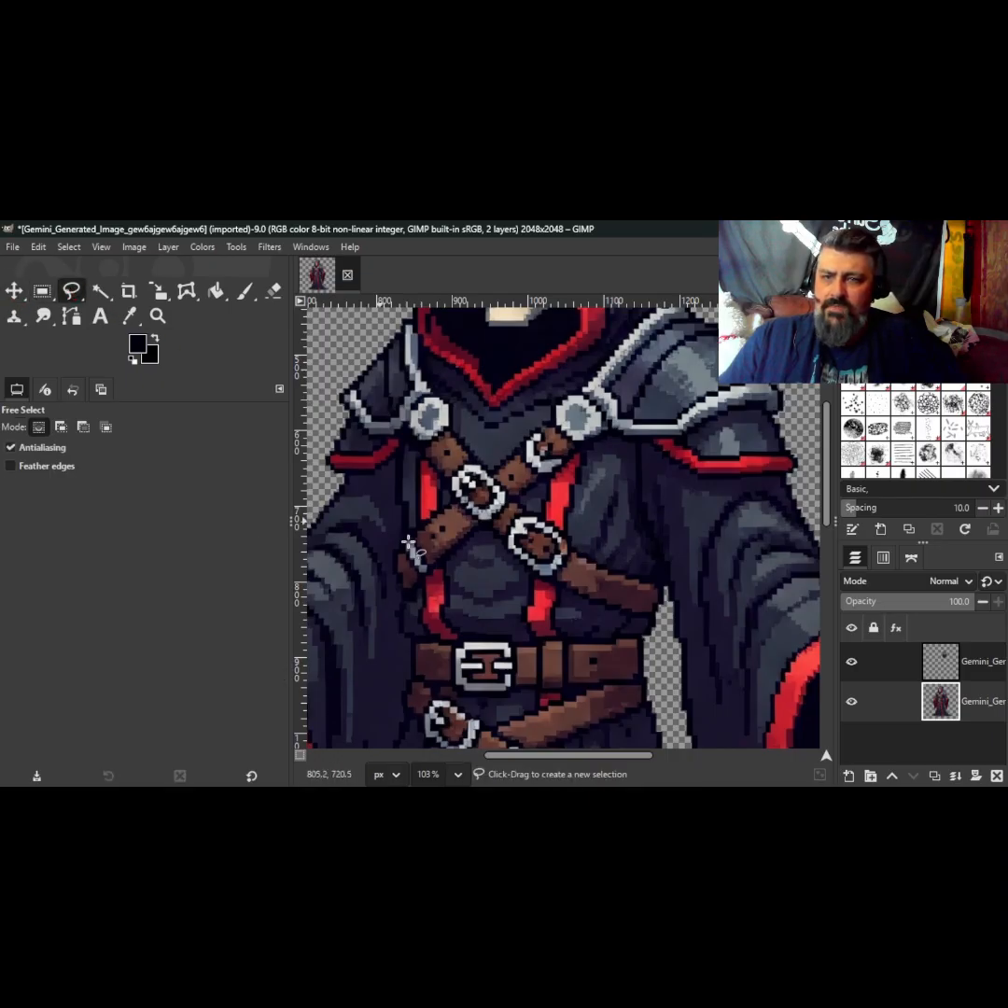
pyautogui.click(671, 615)
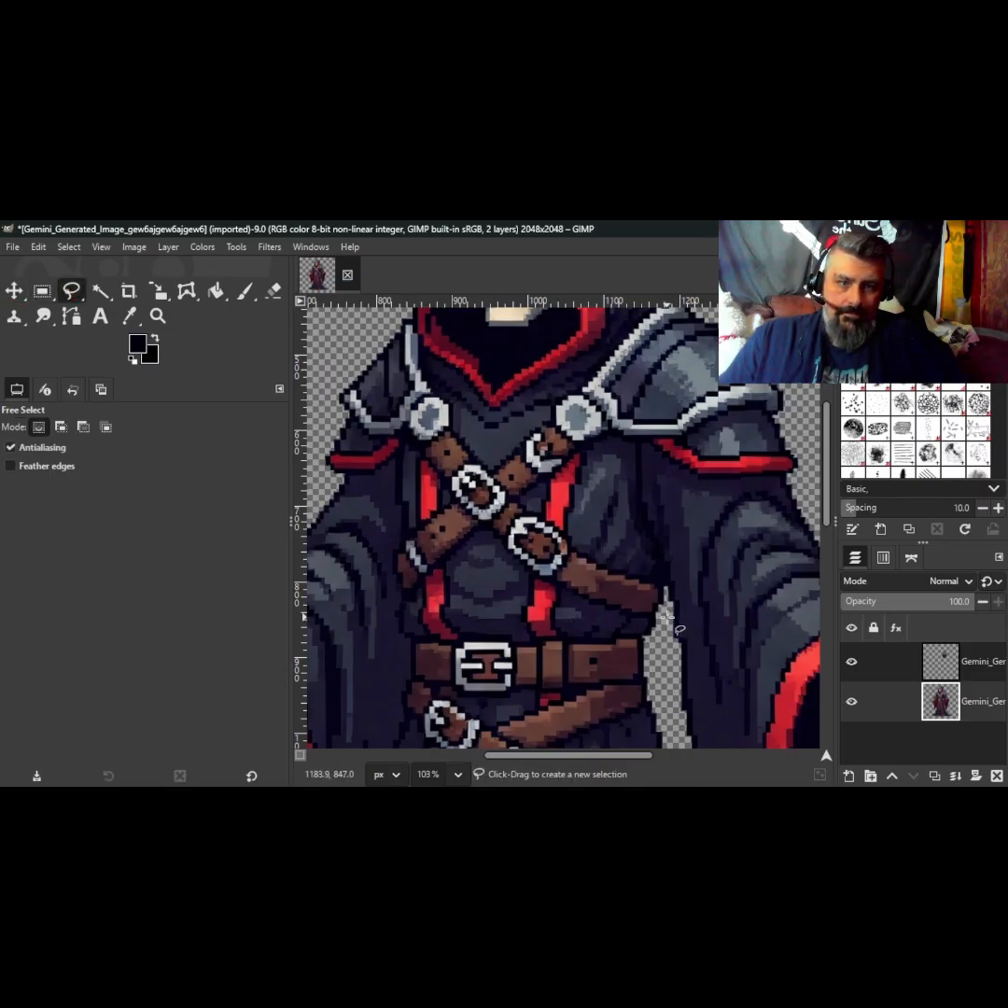
pyautogui.click(750, 579)
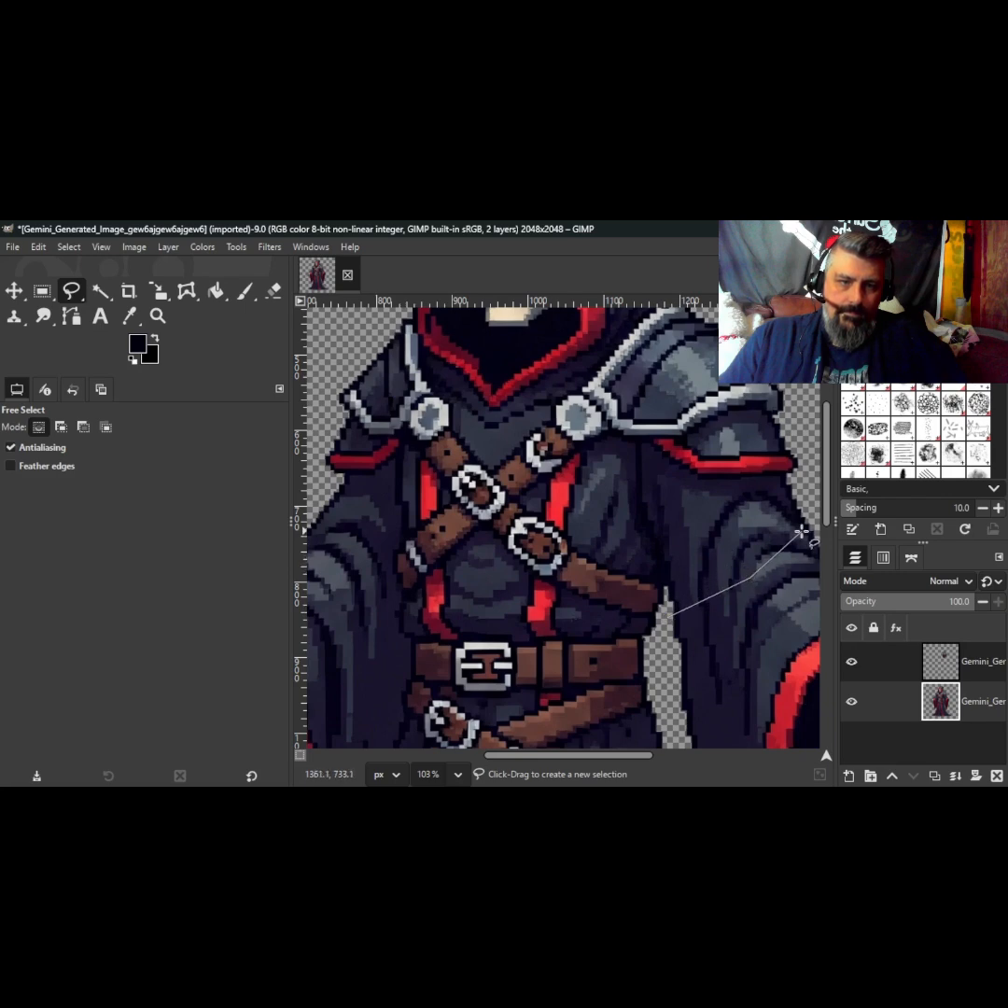
pyautogui.click(801, 532)
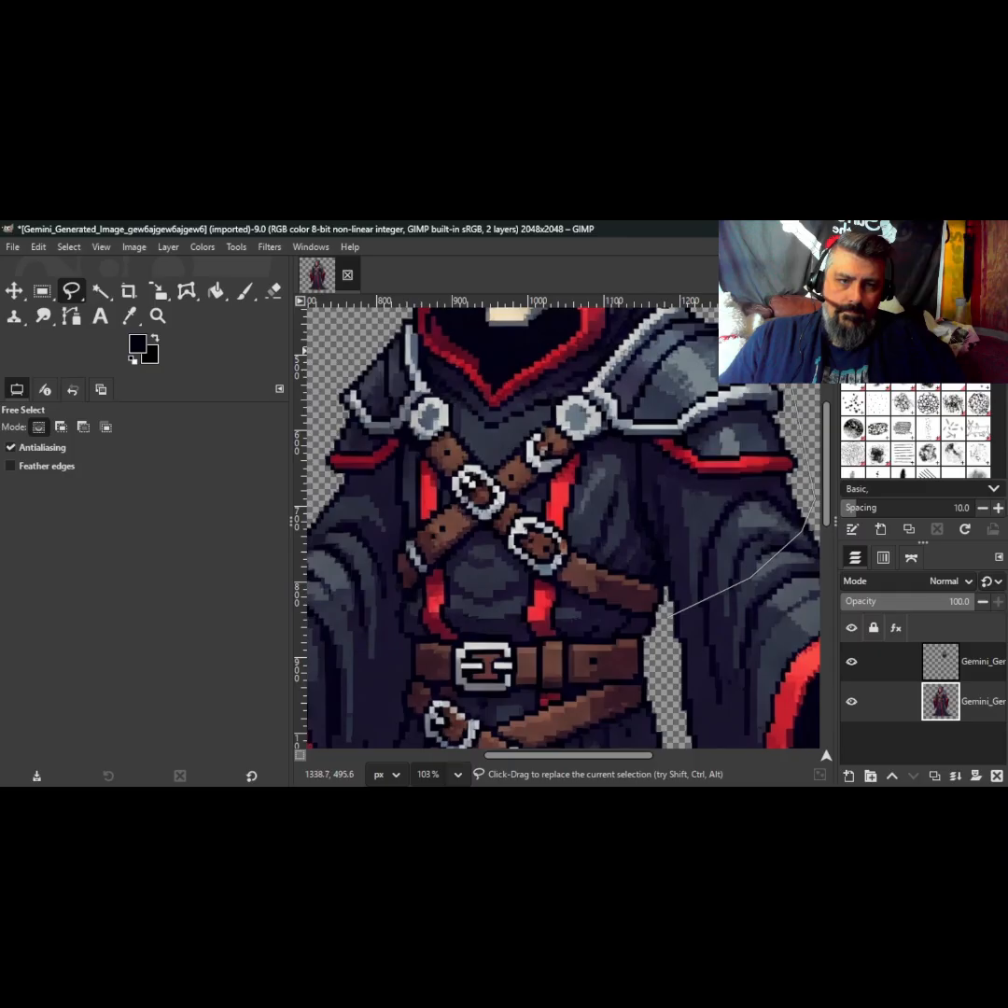
pyautogui.scroll(5, 671, 613)
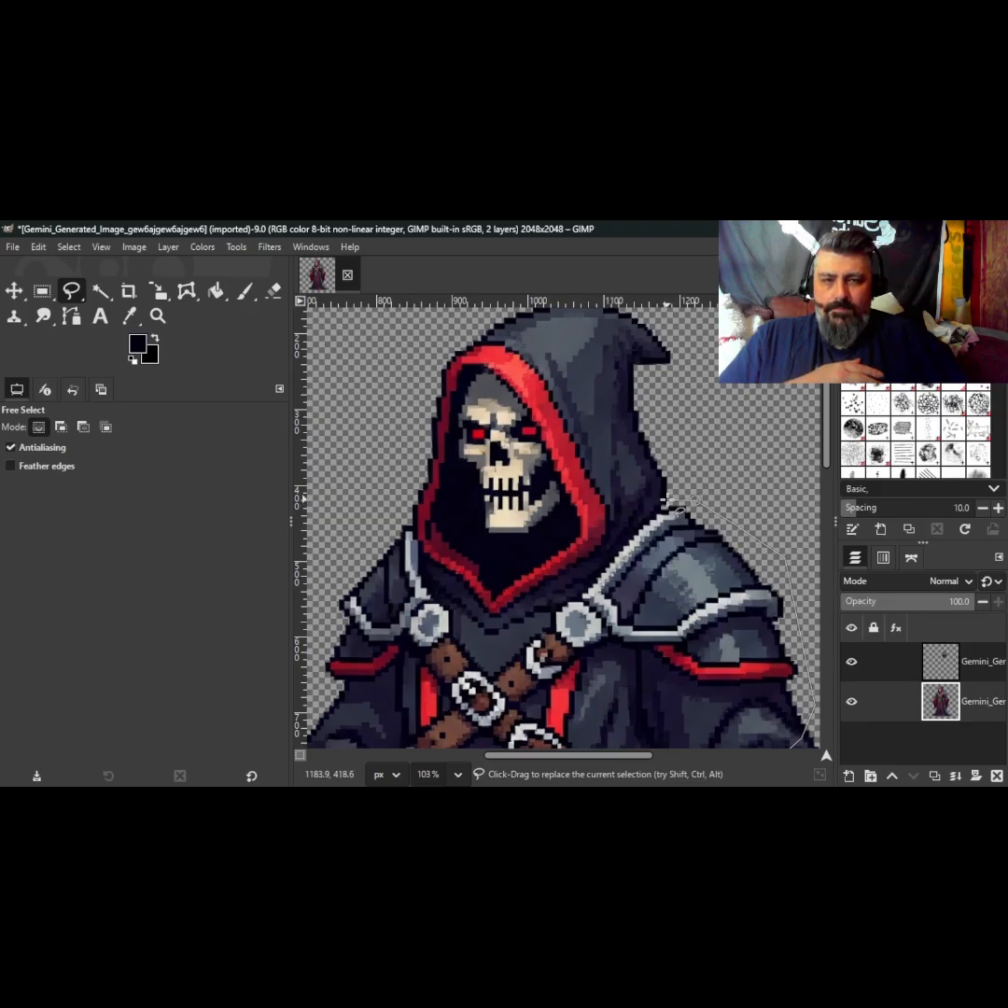
# Step: Extend the outline over the lower part of the hood and along its red trim to the chest beside the round clasp
pyautogui.click(667, 500)
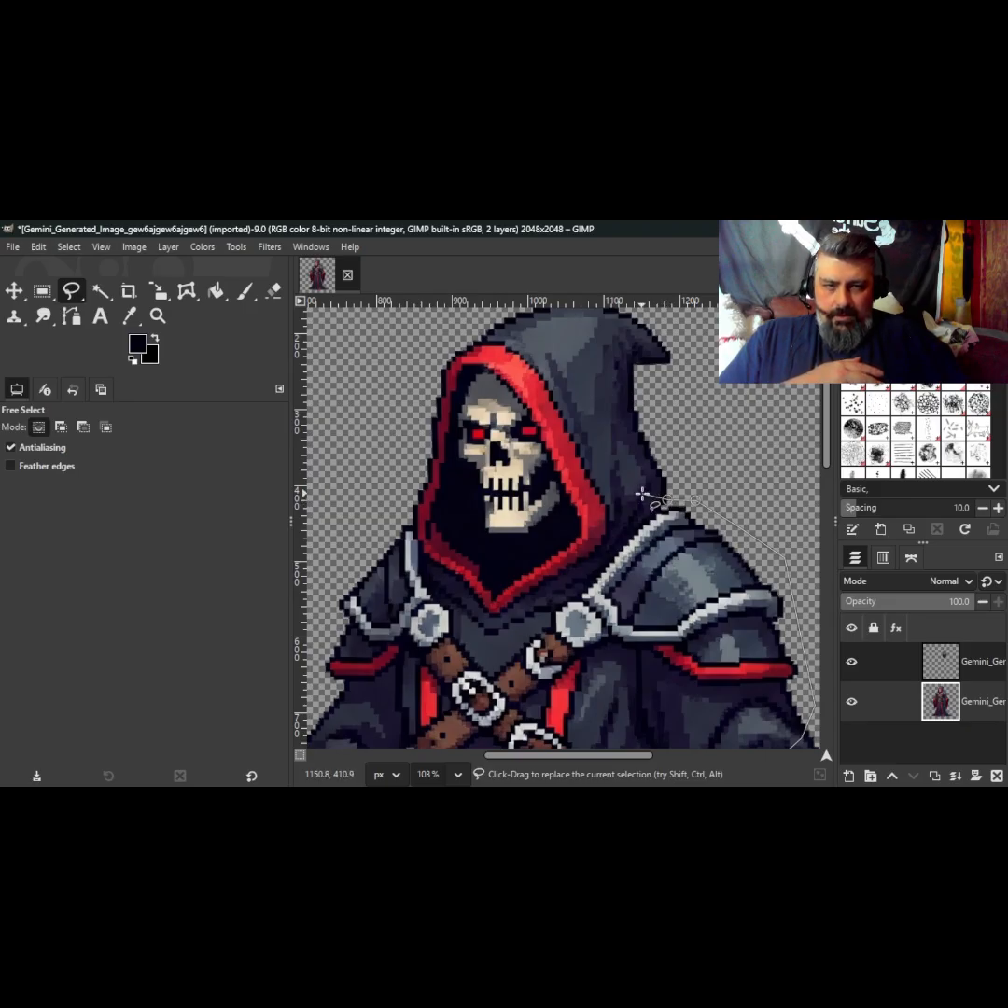
pyautogui.click(622, 494)
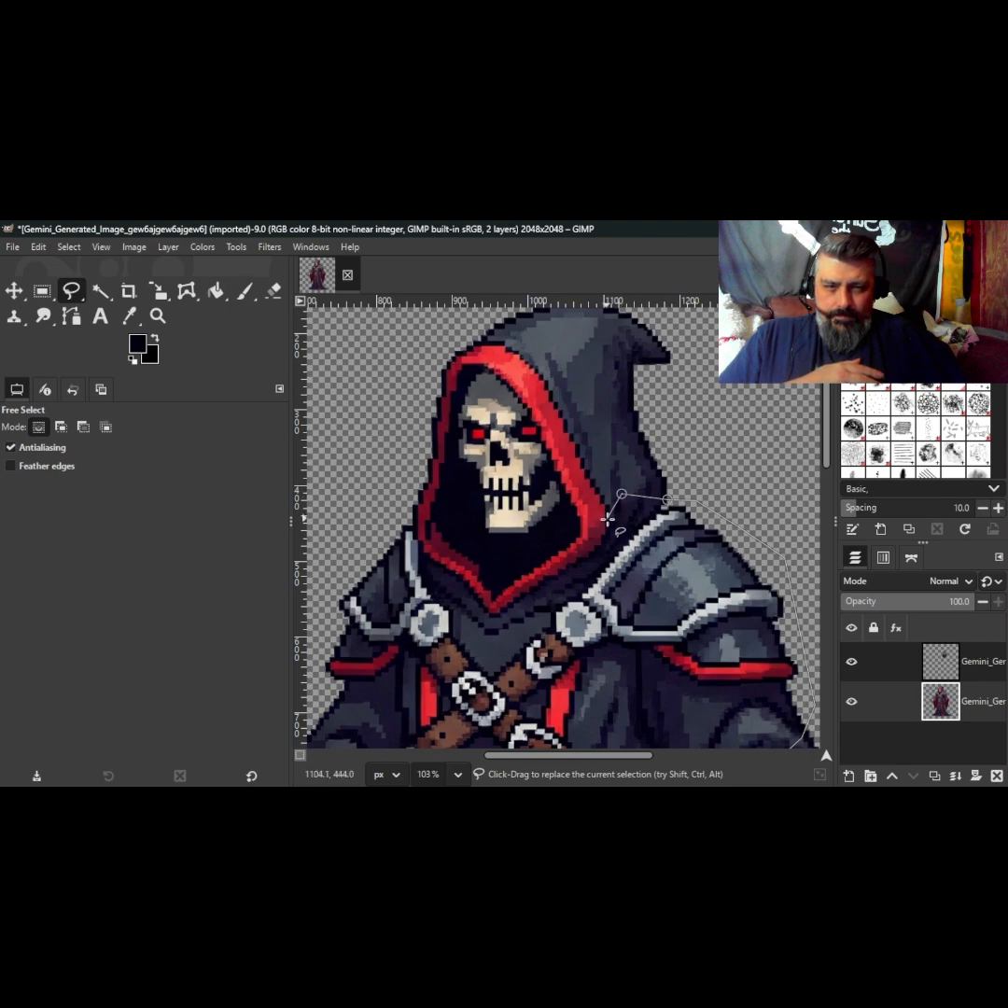
pyautogui.click(612, 525)
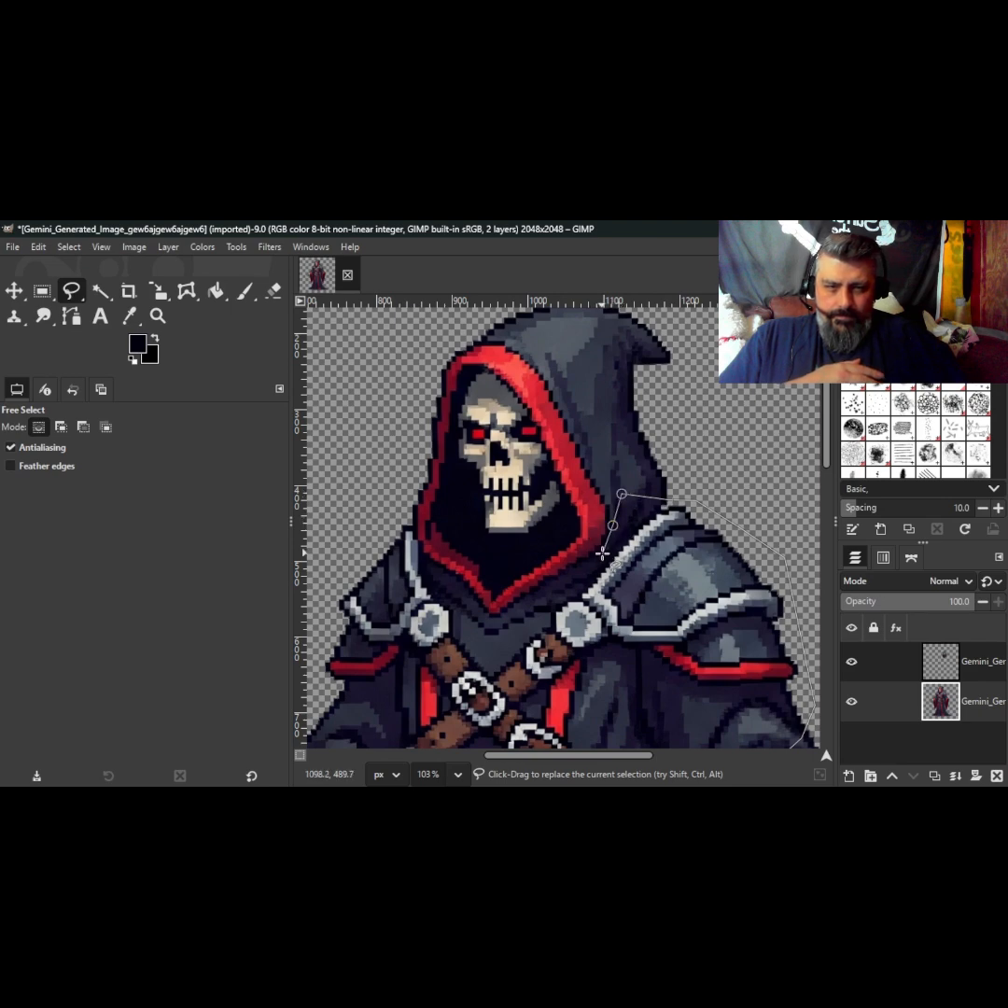
pyautogui.click(602, 553)
pyautogui.click(578, 582)
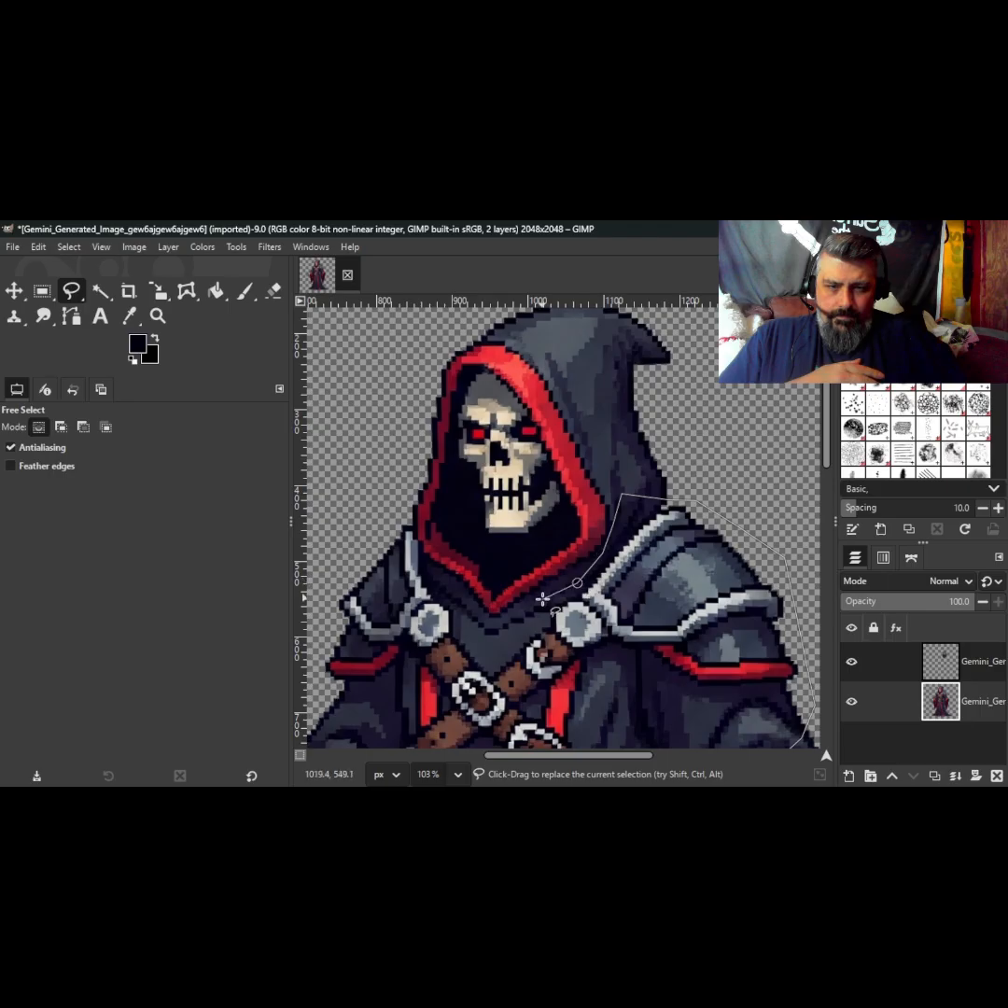
pyautogui.click(545, 606)
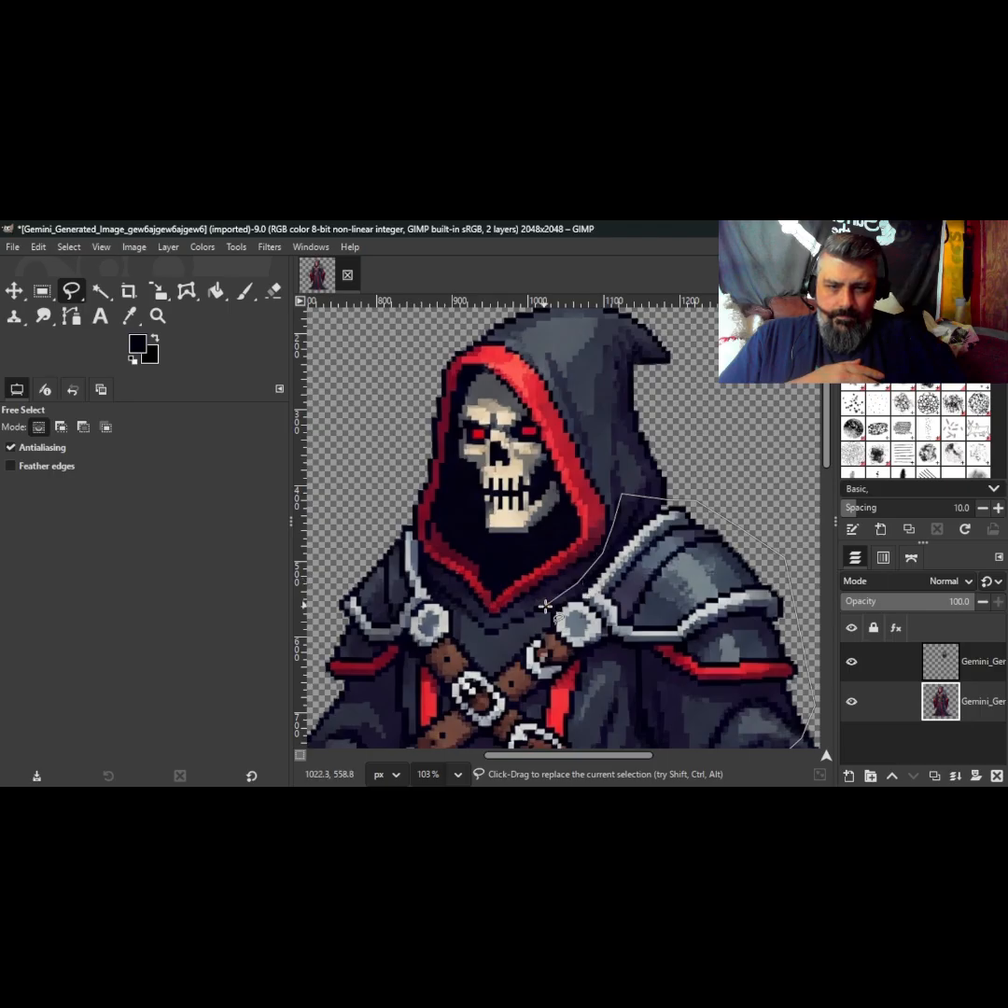
# Step: Run the outline beneath the round clasp and down the chest to the armpit, closing it into a wider shoulder selection
pyautogui.click(559, 653)
pyautogui.click(607, 656)
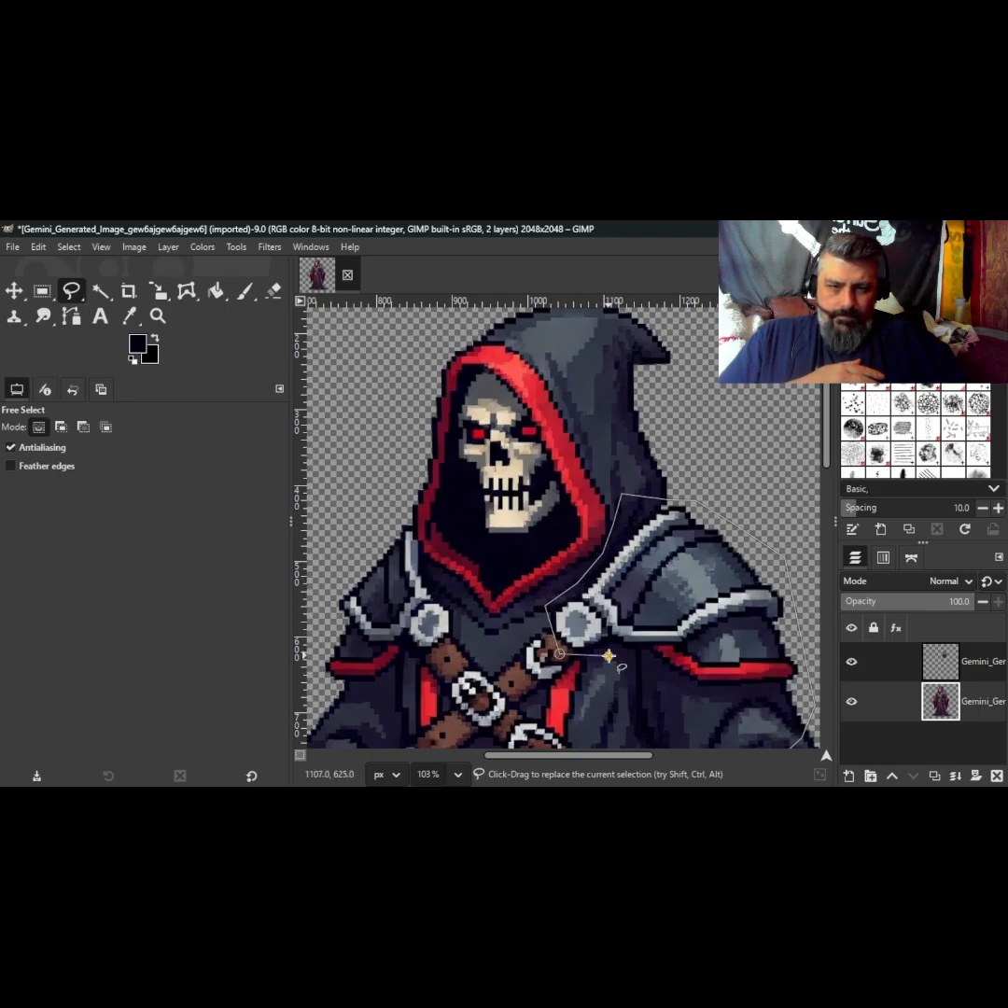
pyautogui.click(626, 708)
pyautogui.scroll(-5, 631, 672)
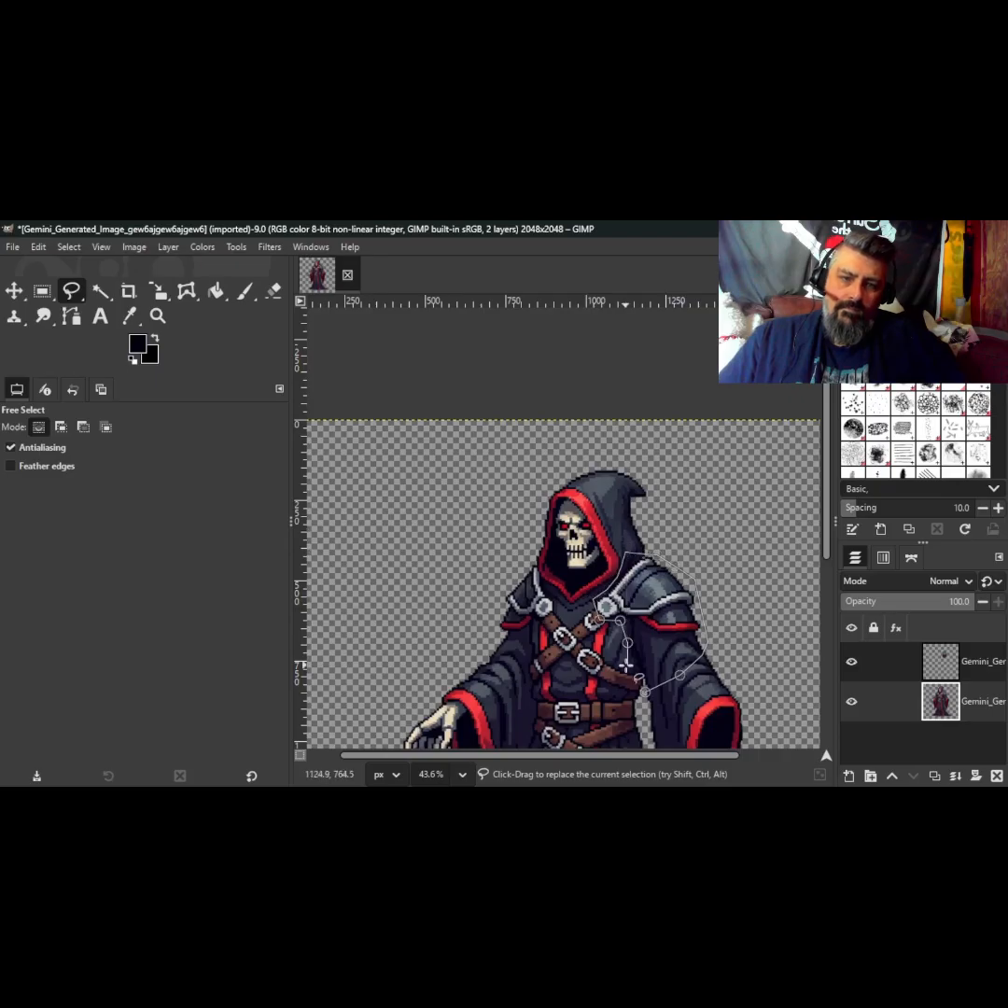
pyautogui.scroll(2, 630, 695)
pyautogui.scroll(3, 628, 693)
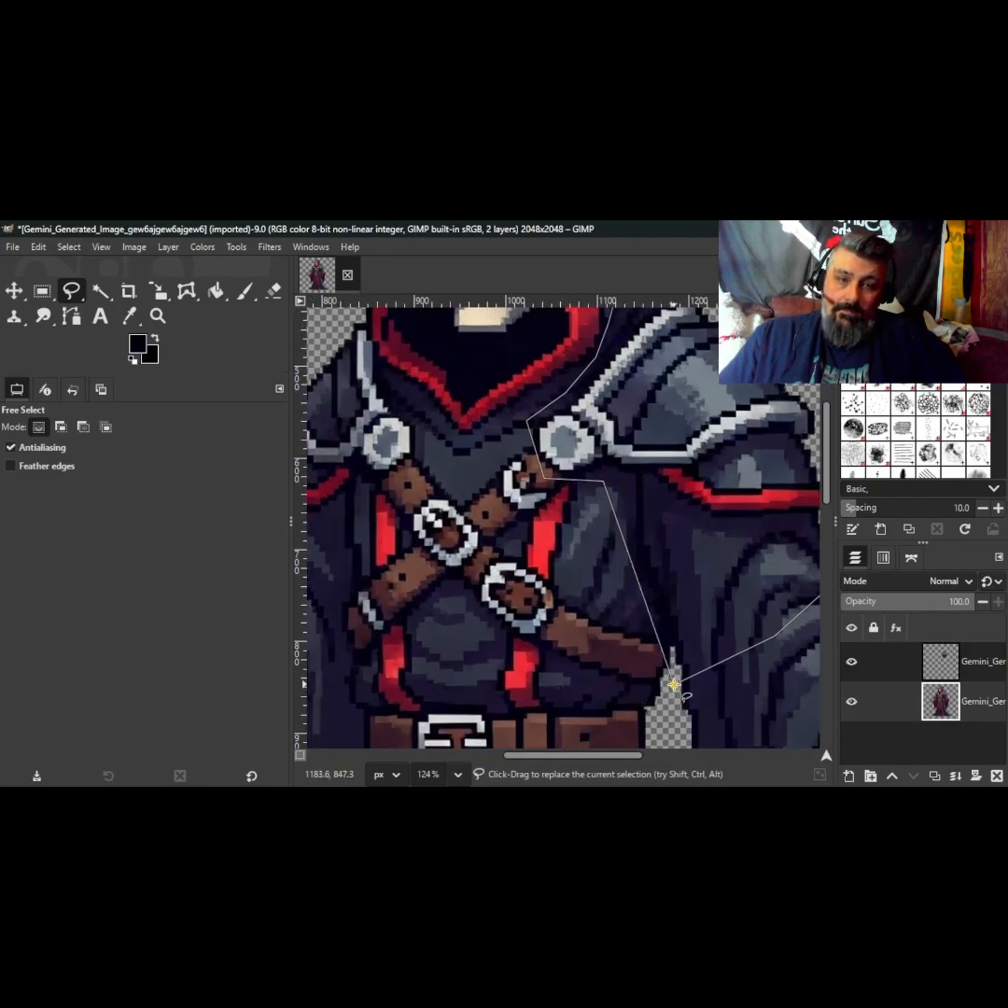
pyautogui.click(674, 685)
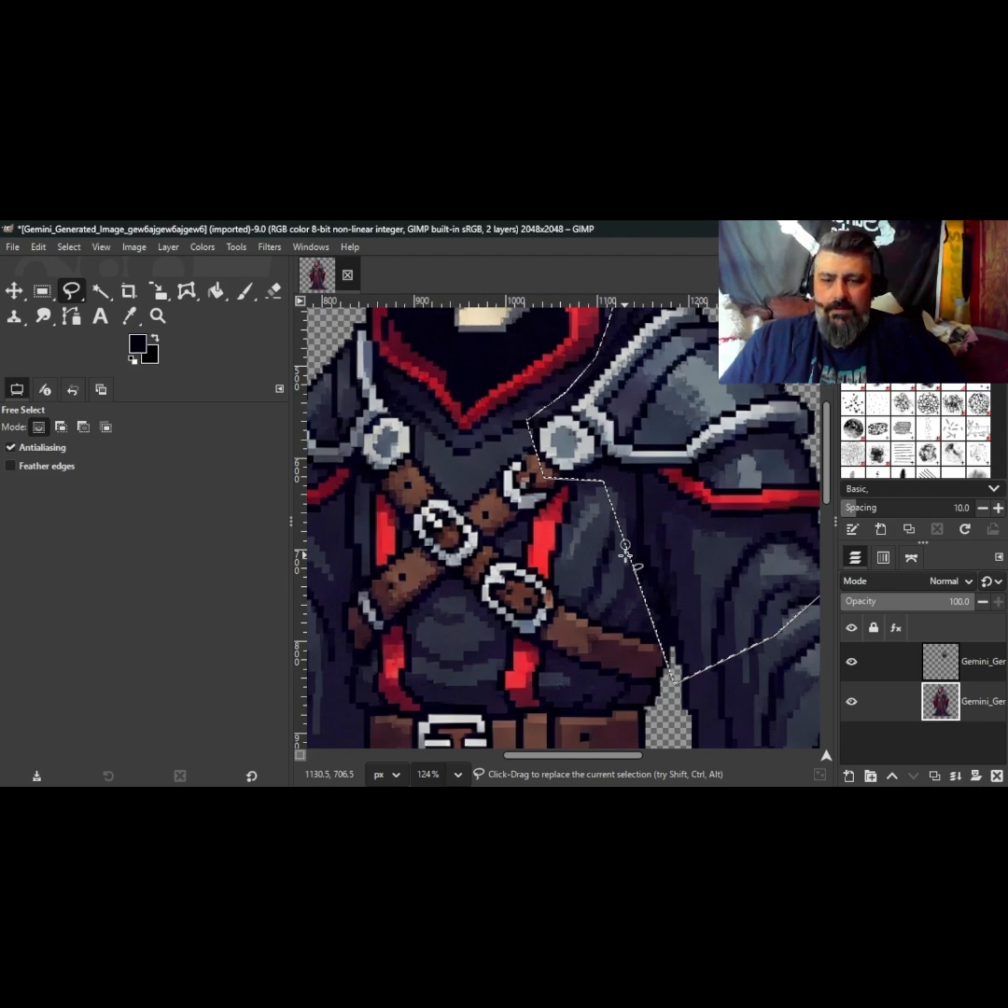
# Step: Delete the earlier shoulder cutout layer and copy the wider shoulder selection from the character onto a new layer
pyautogui.rightClick(929, 677)
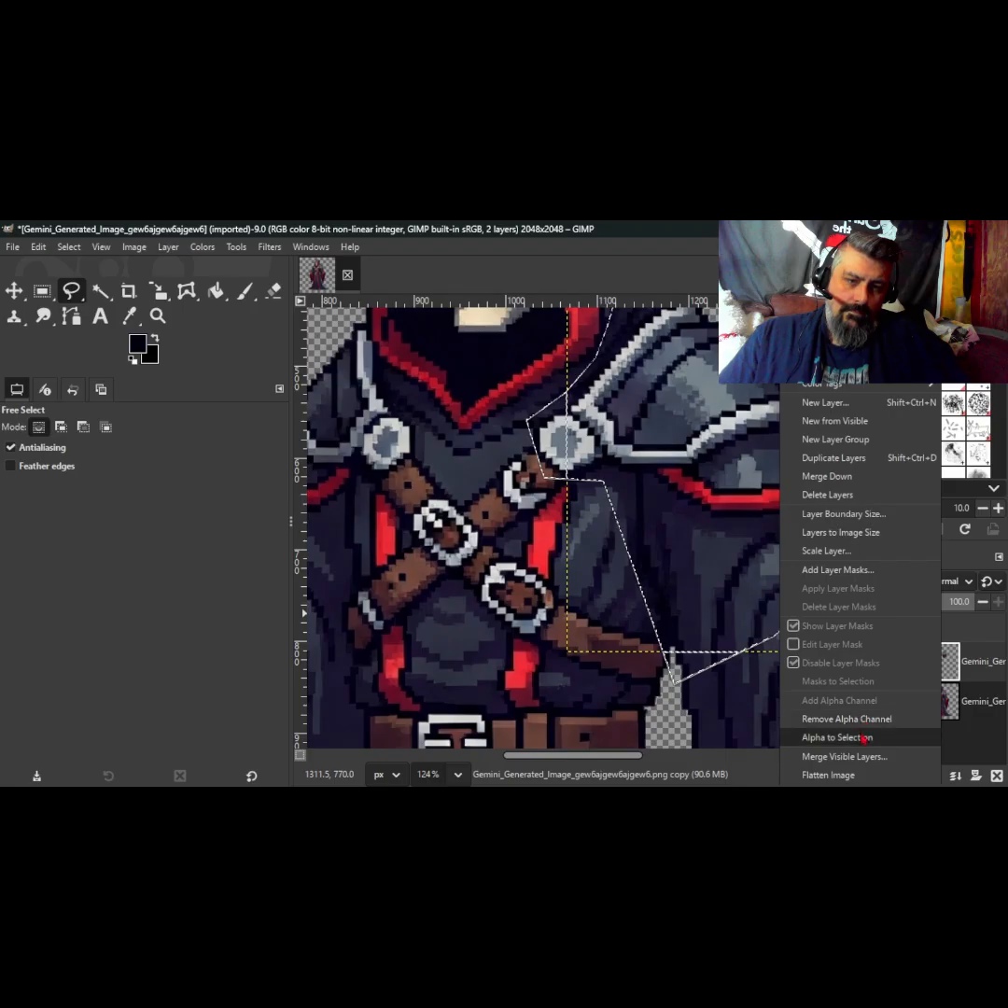
pyautogui.click(839, 495)
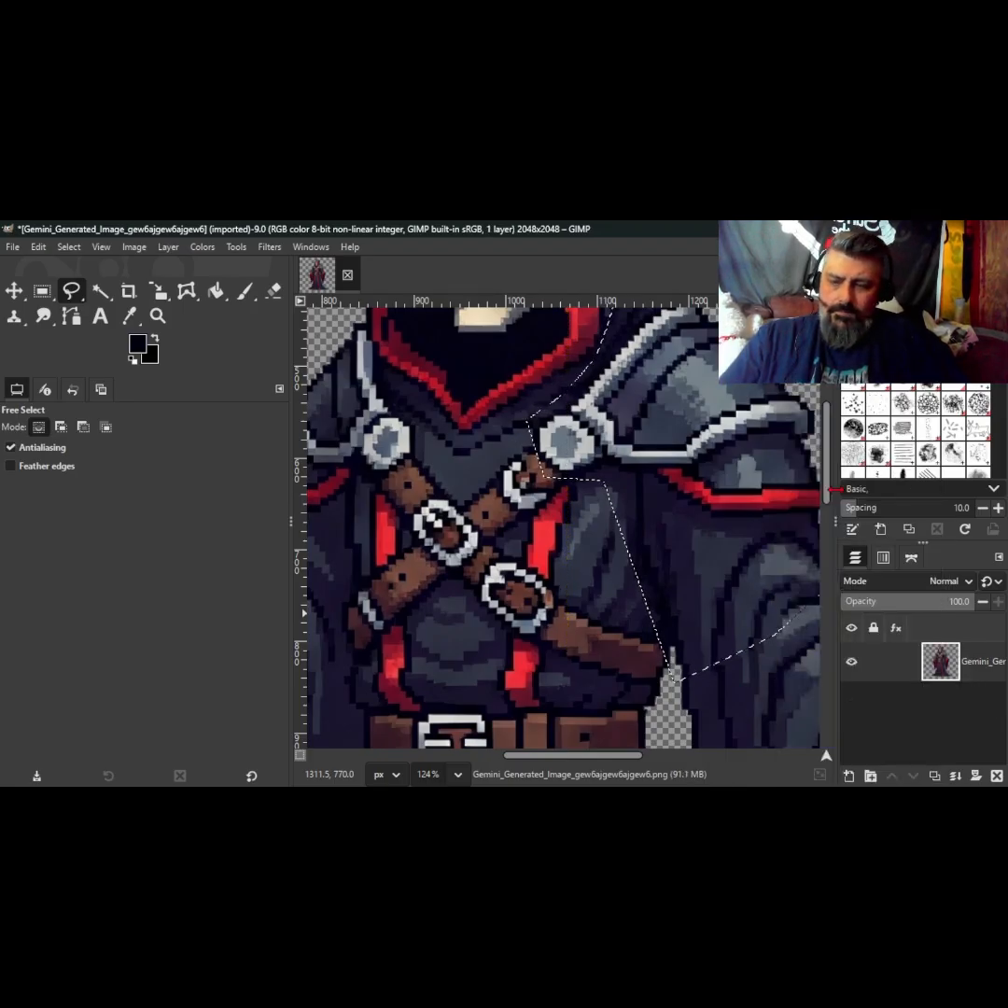
pyautogui.hotkey('ctrl', 'c')
pyautogui.hotkey('ctrl', 'v')
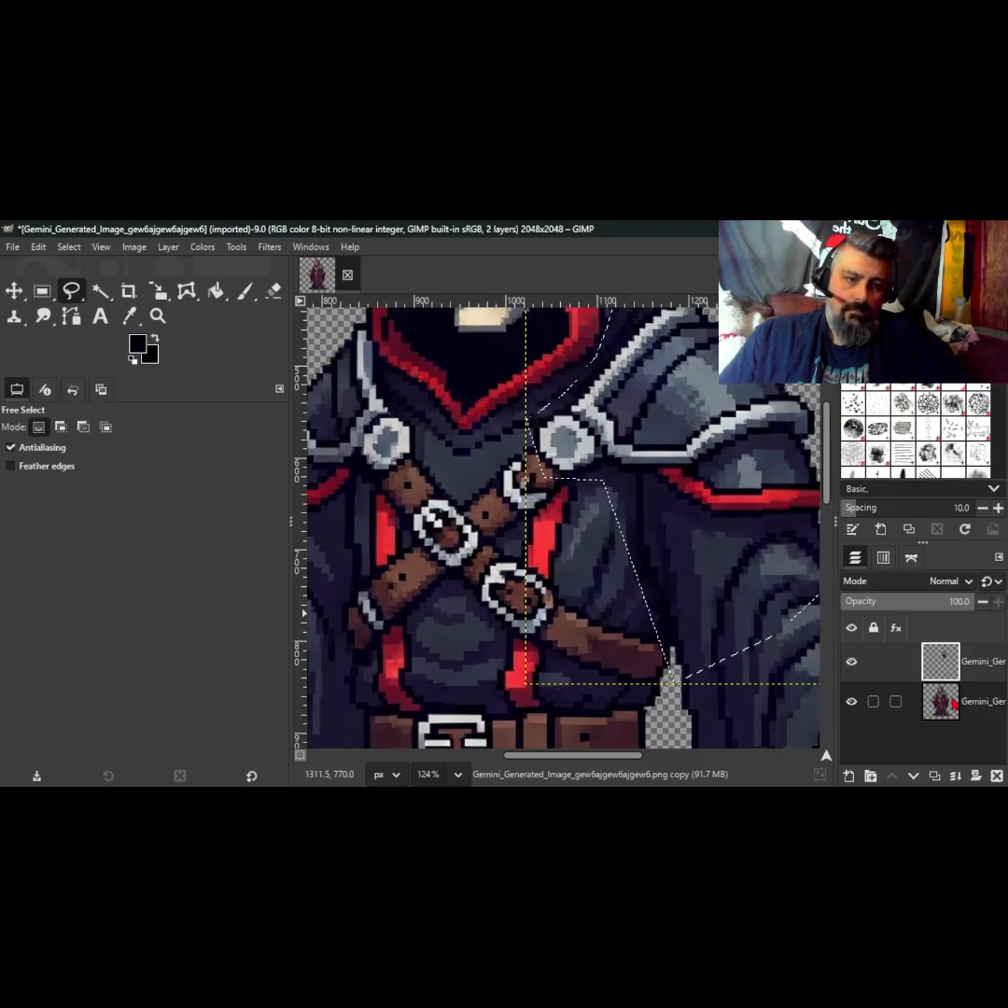
# Step: Delete the full character layer, leaving only the shoulder and upper arm cutout in the image
pyautogui.rightClick(945, 702)
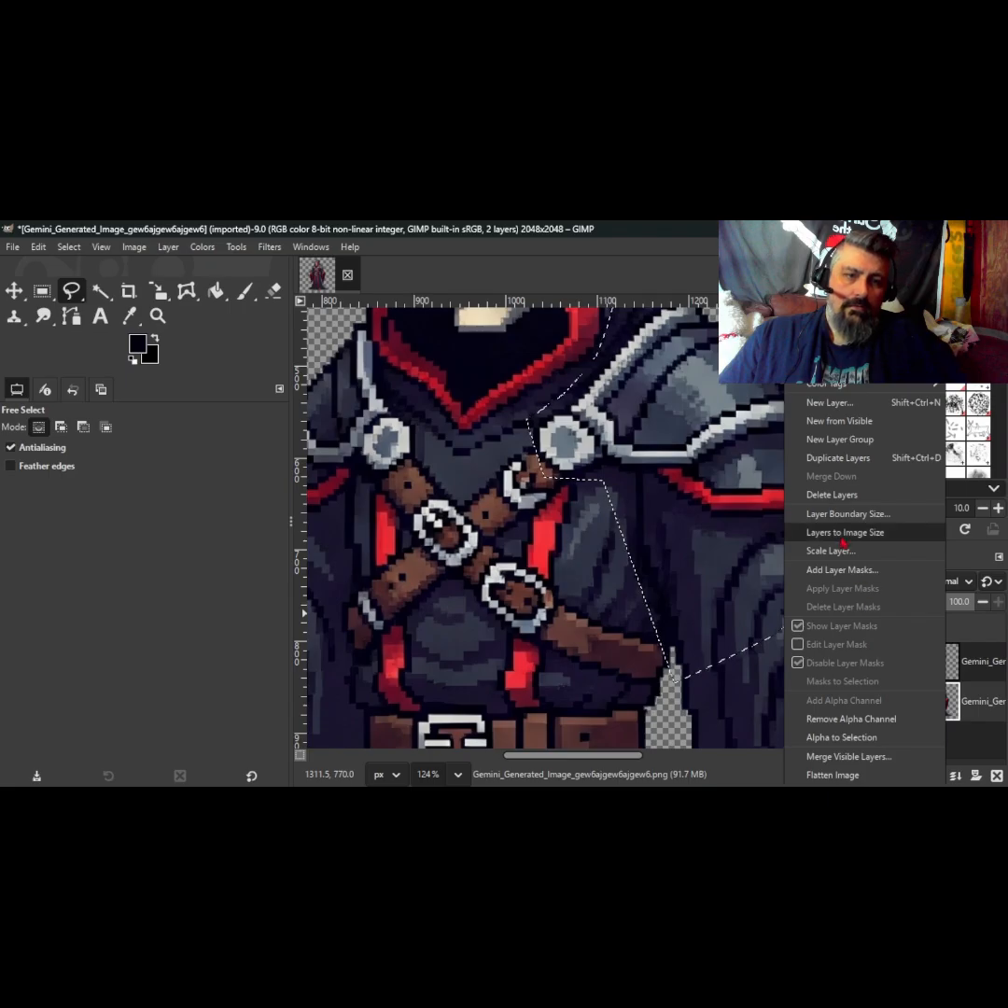
pyautogui.click(839, 496)
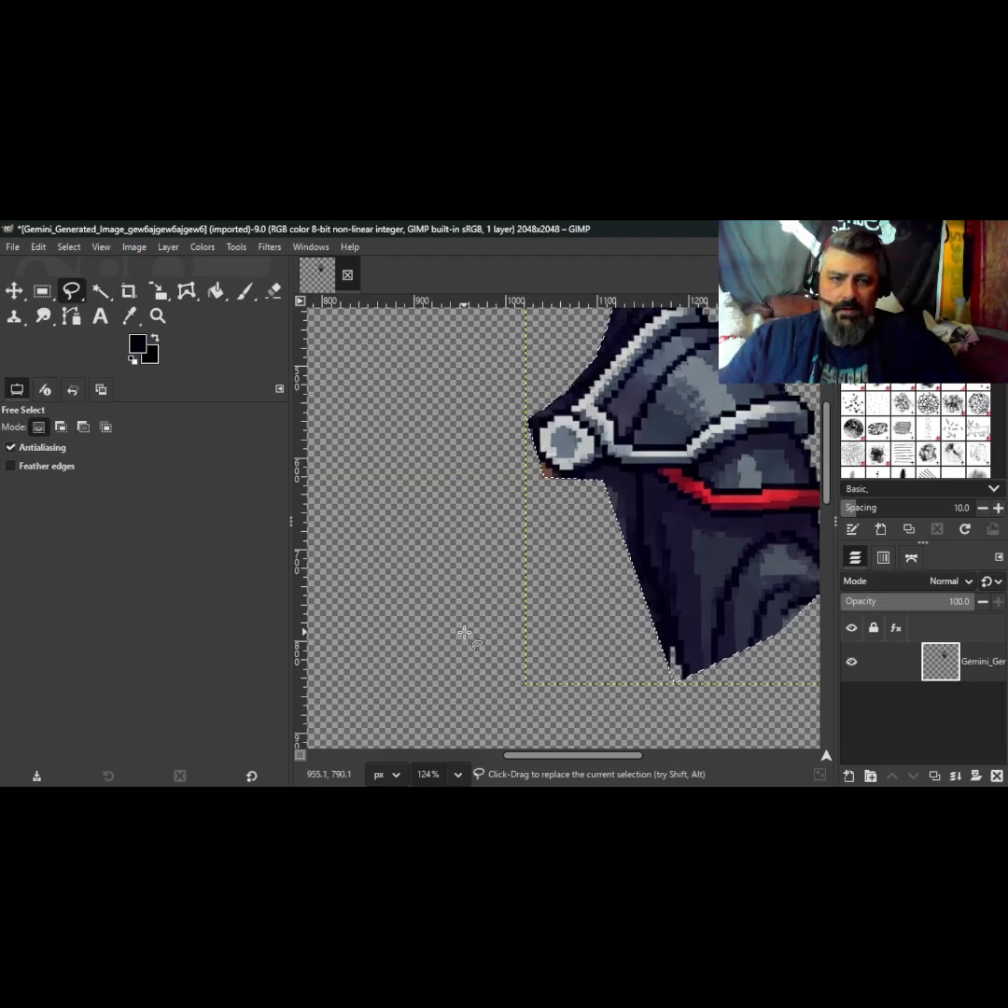
pyautogui.scroll(-3, 422, 624)
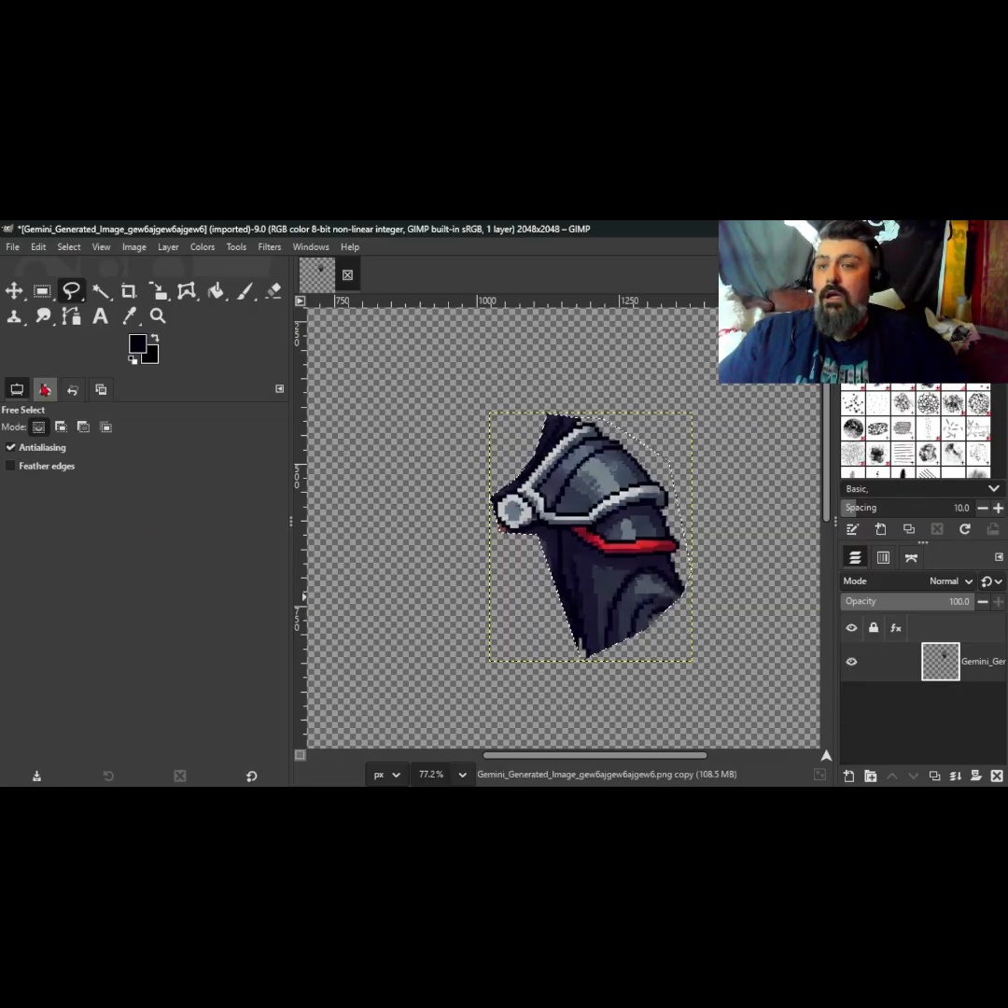
# Step: Export the shoulder cutout as "Grim Reaper Left Shoulder.png" in the current folder, keeping the offered PNG settings
pyautogui.click(8, 248)
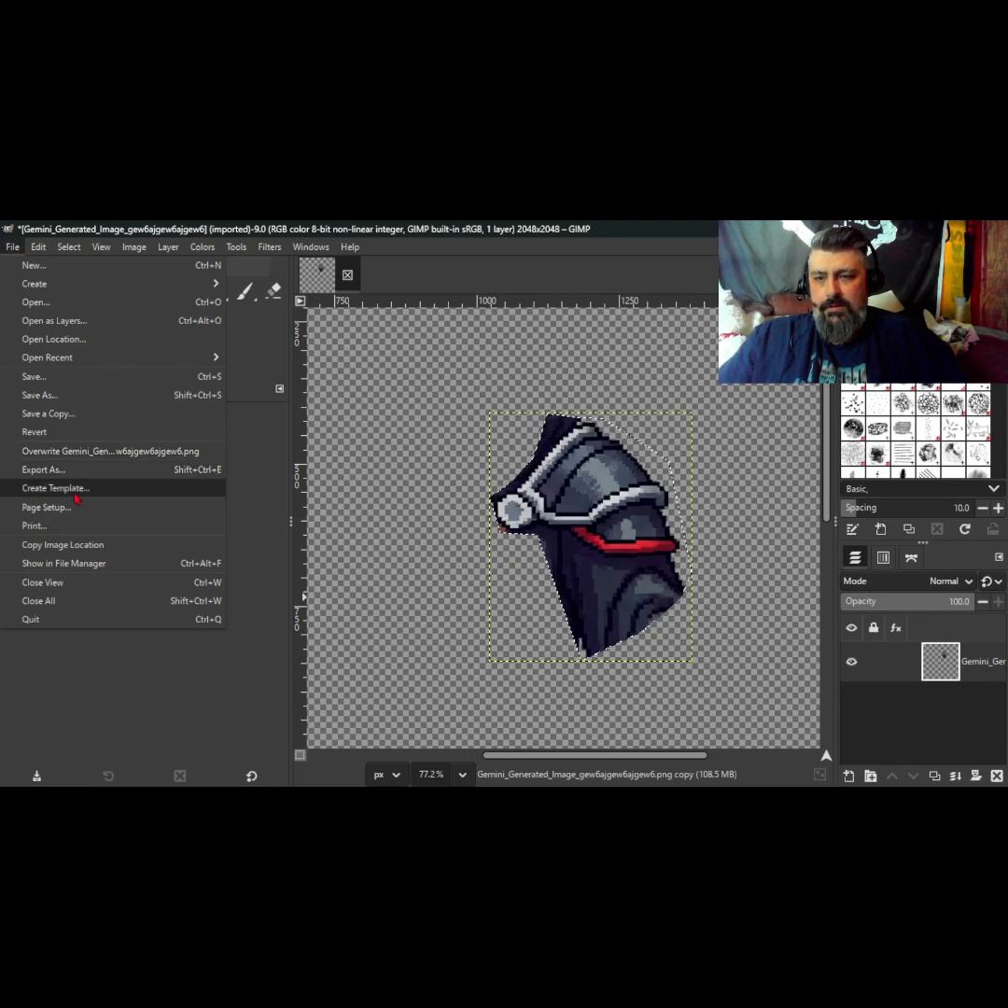
pyautogui.click(73, 473)
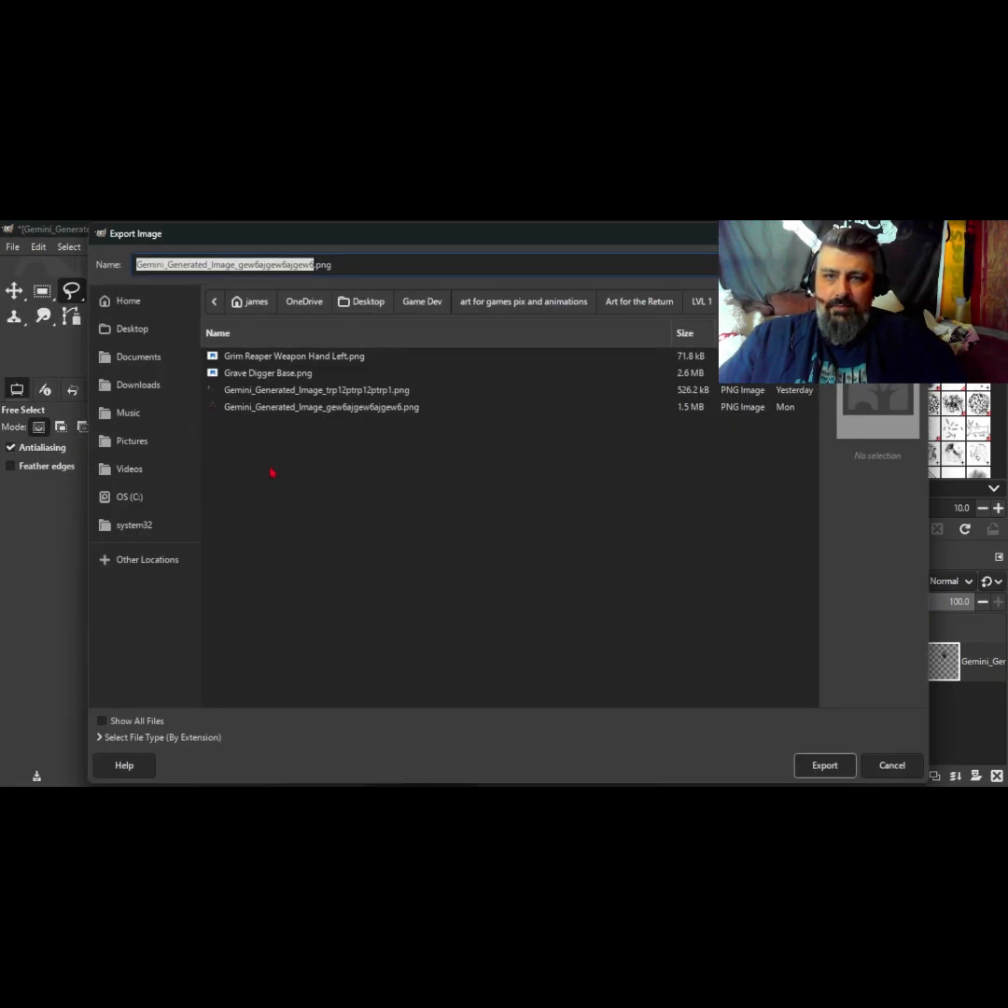
pyautogui.press('BackSpace')
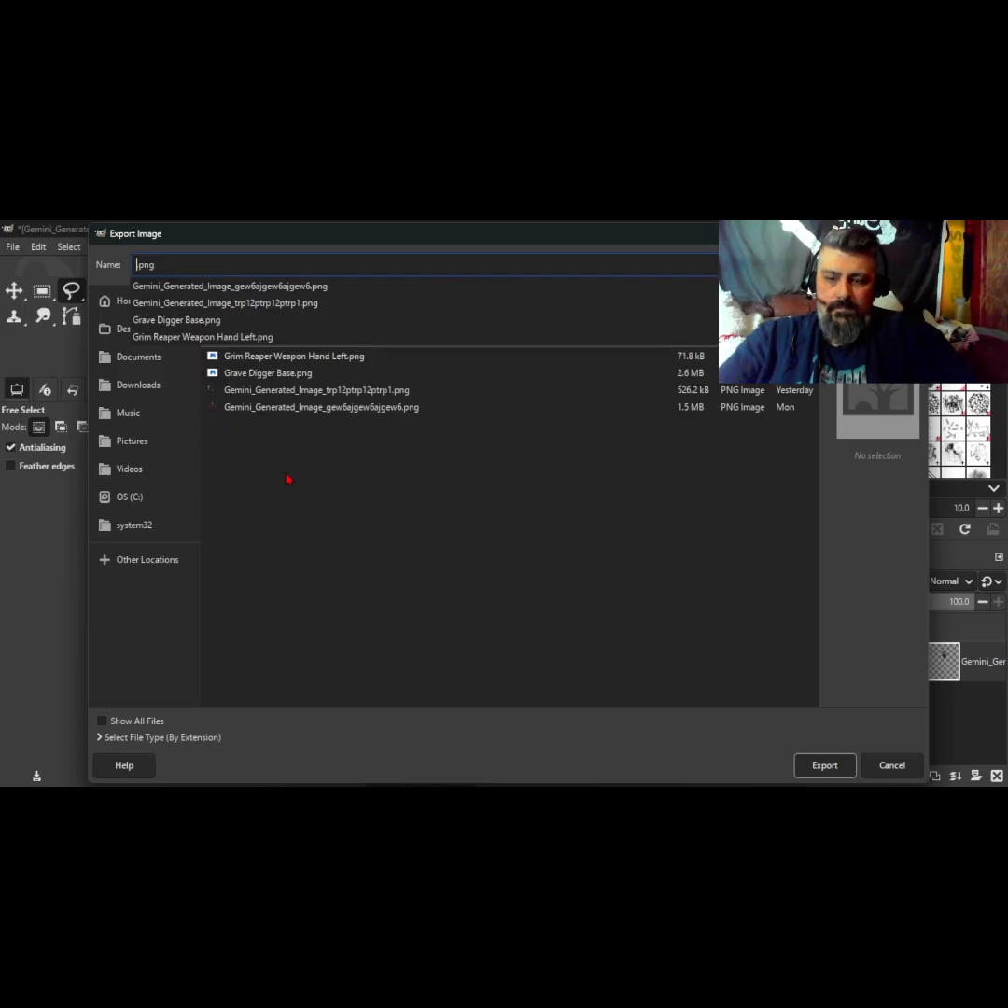
pyautogui.write('Grim')
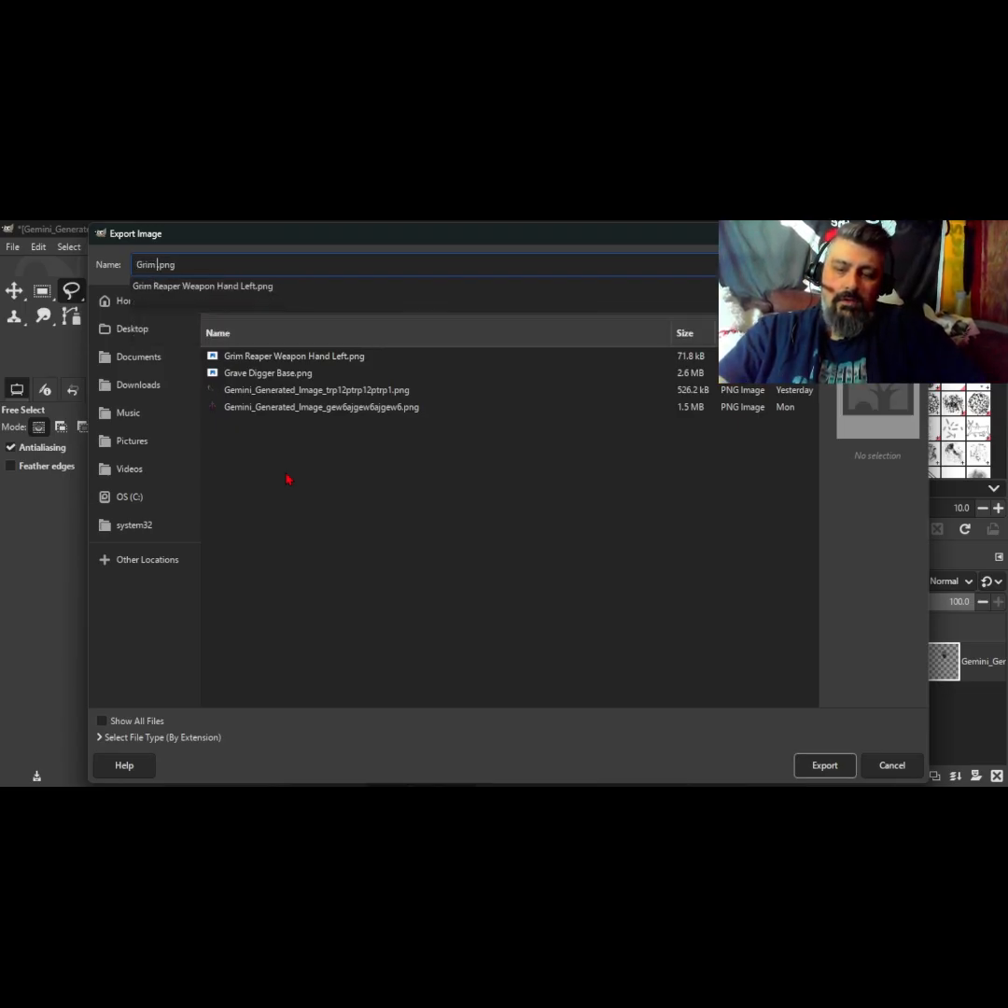
pyautogui.write(' Reaper')
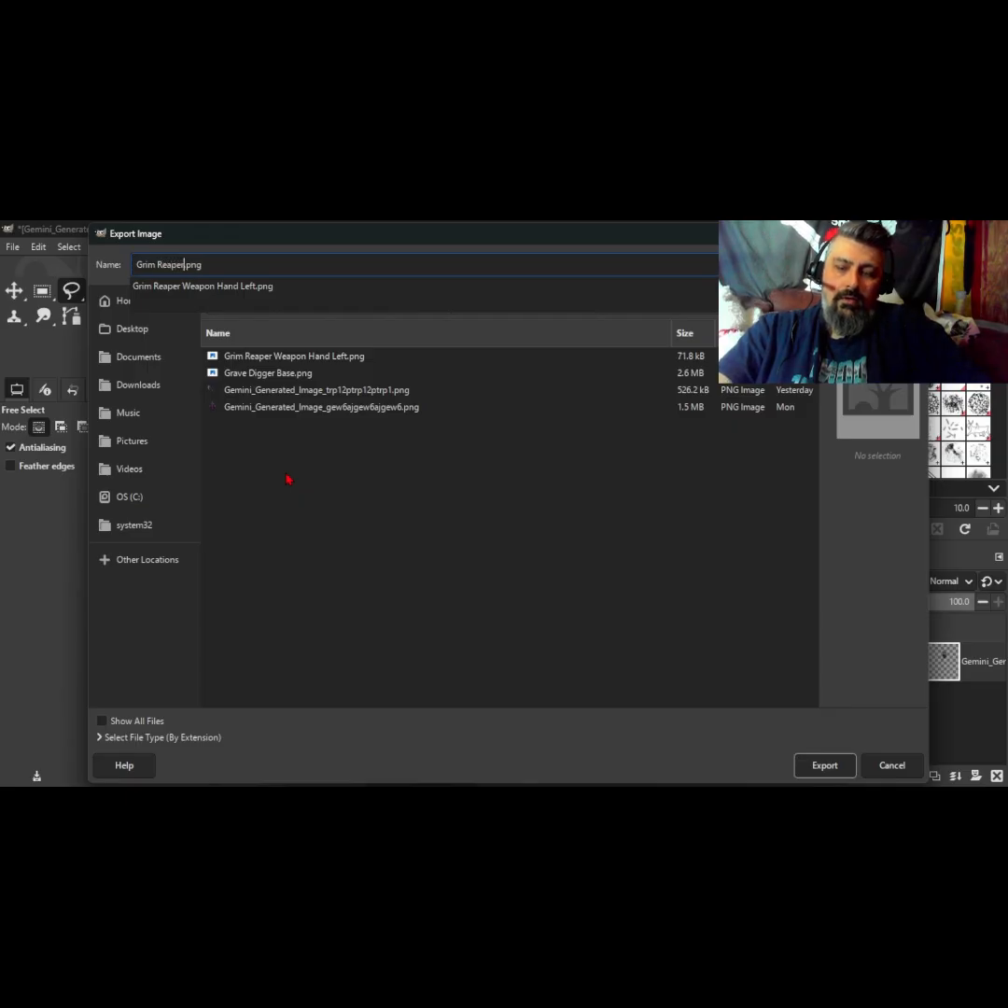
pyautogui.write(' Left')
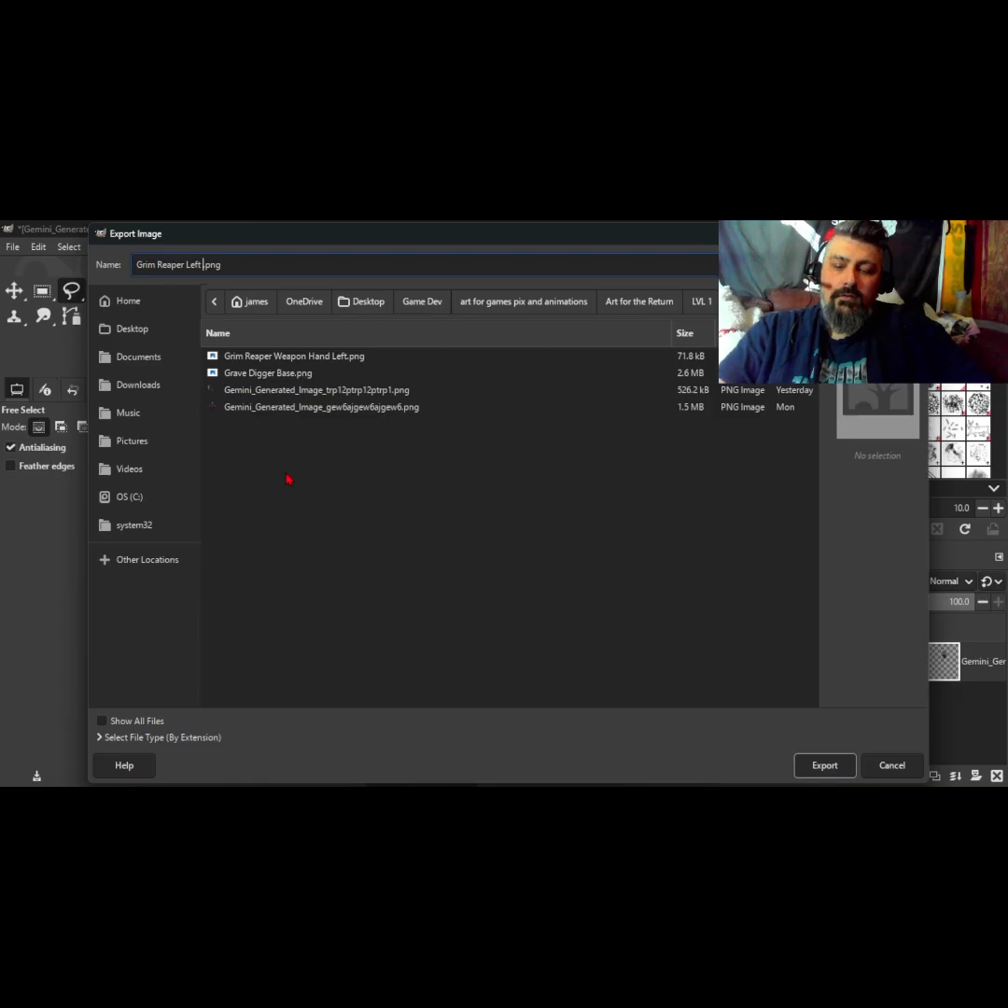
pyautogui.write(' Should')
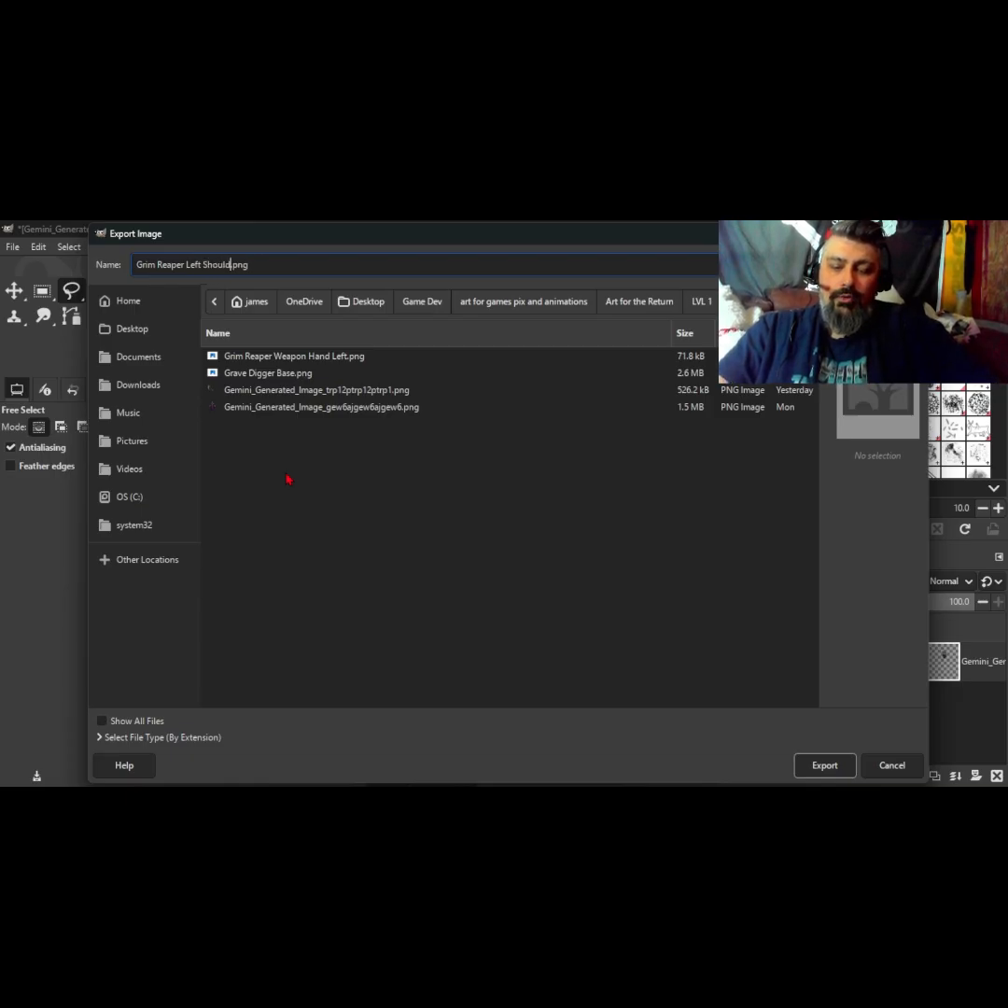
pyautogui.write('er')
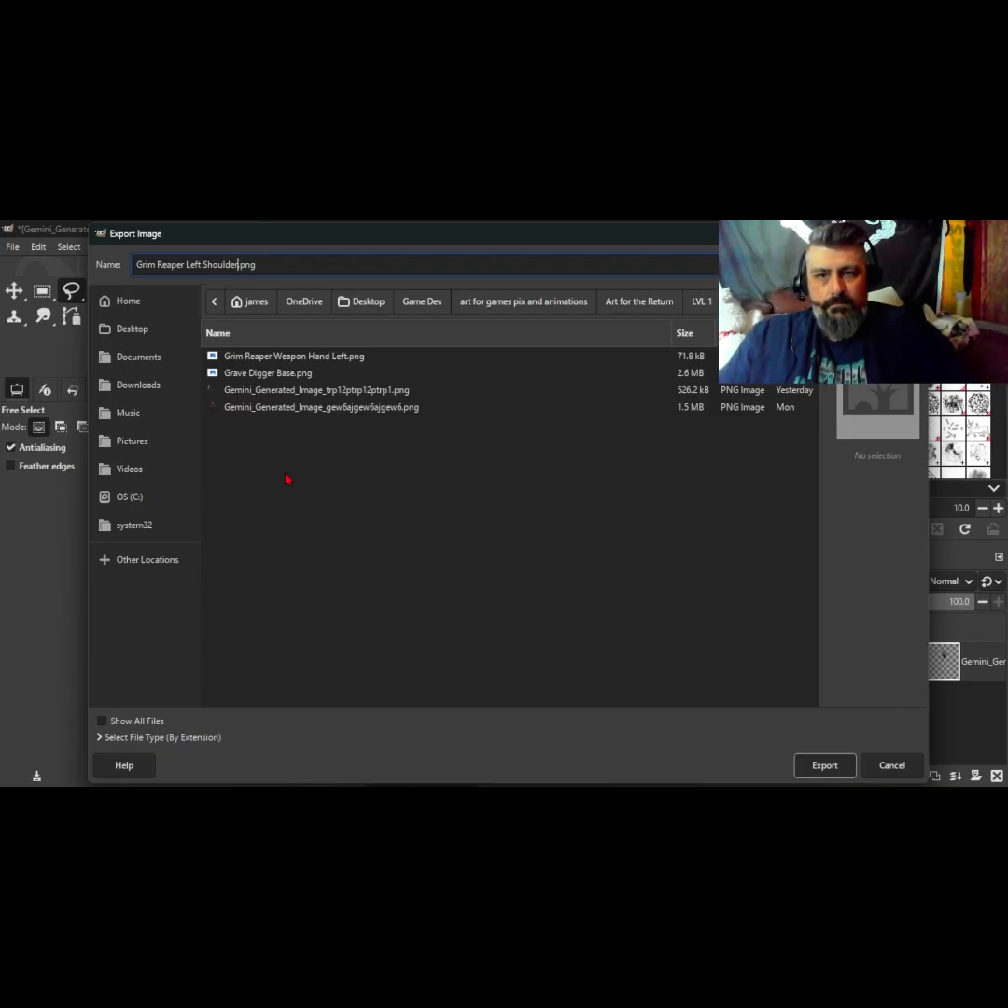
pyautogui.press('Return')
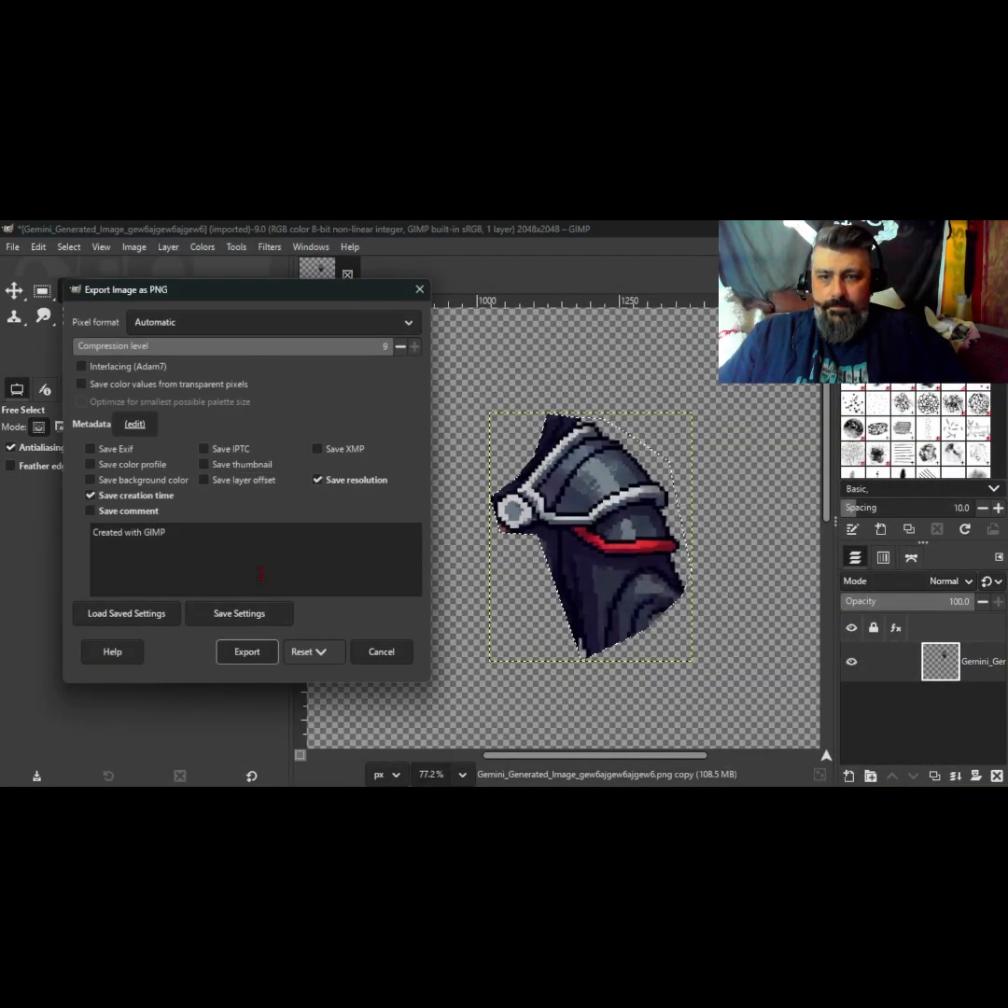
pyautogui.click(252, 652)
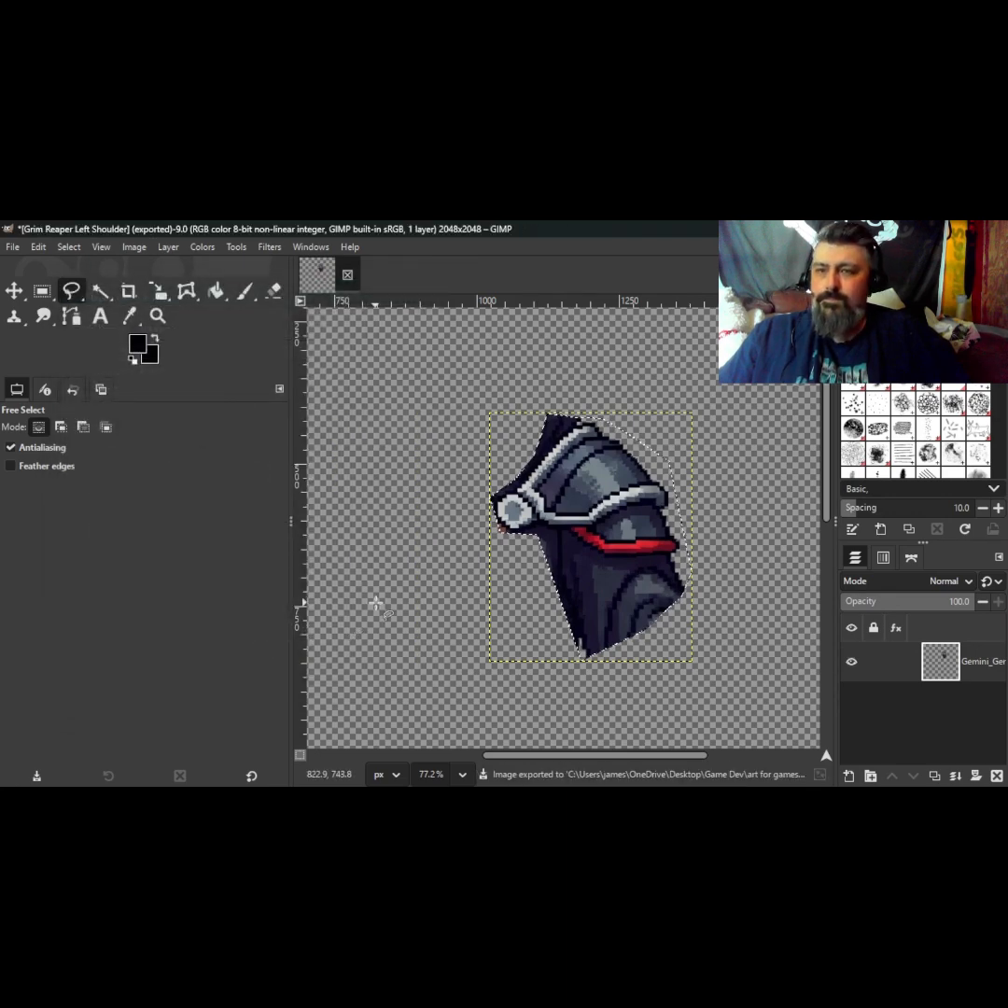
# Step: Close the exported shoulder image, discarding changes, and open Gemini_Generated_Image_gew6ajgew6ajgew6.png as layers
pyautogui.click(352, 274)
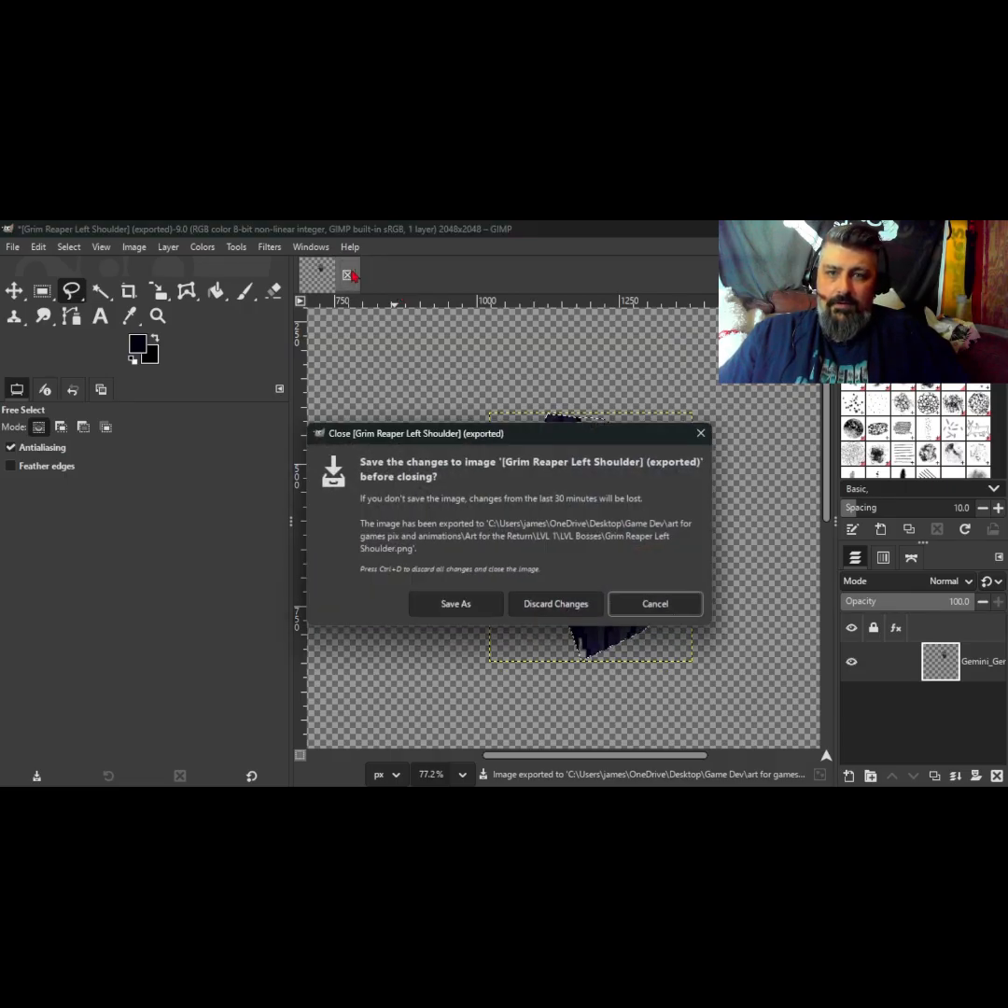
pyautogui.click(525, 603)
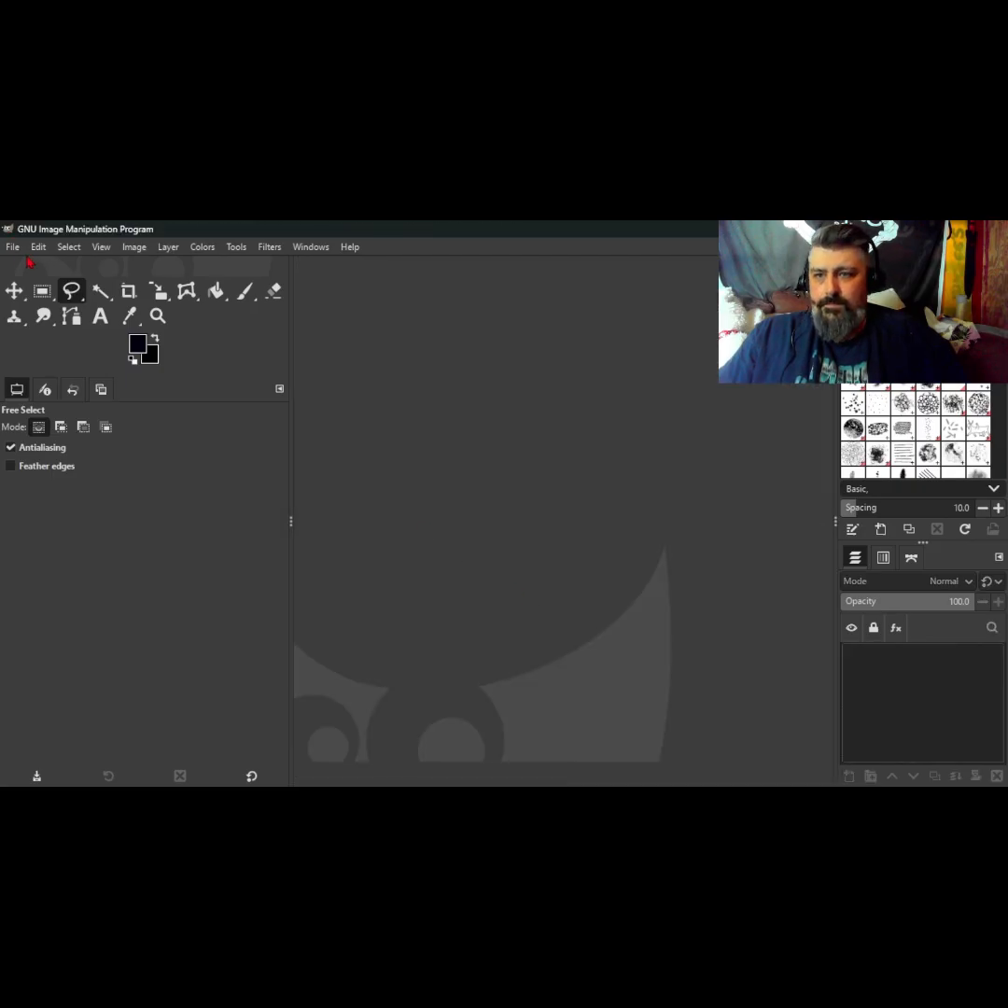
pyautogui.click(13, 252)
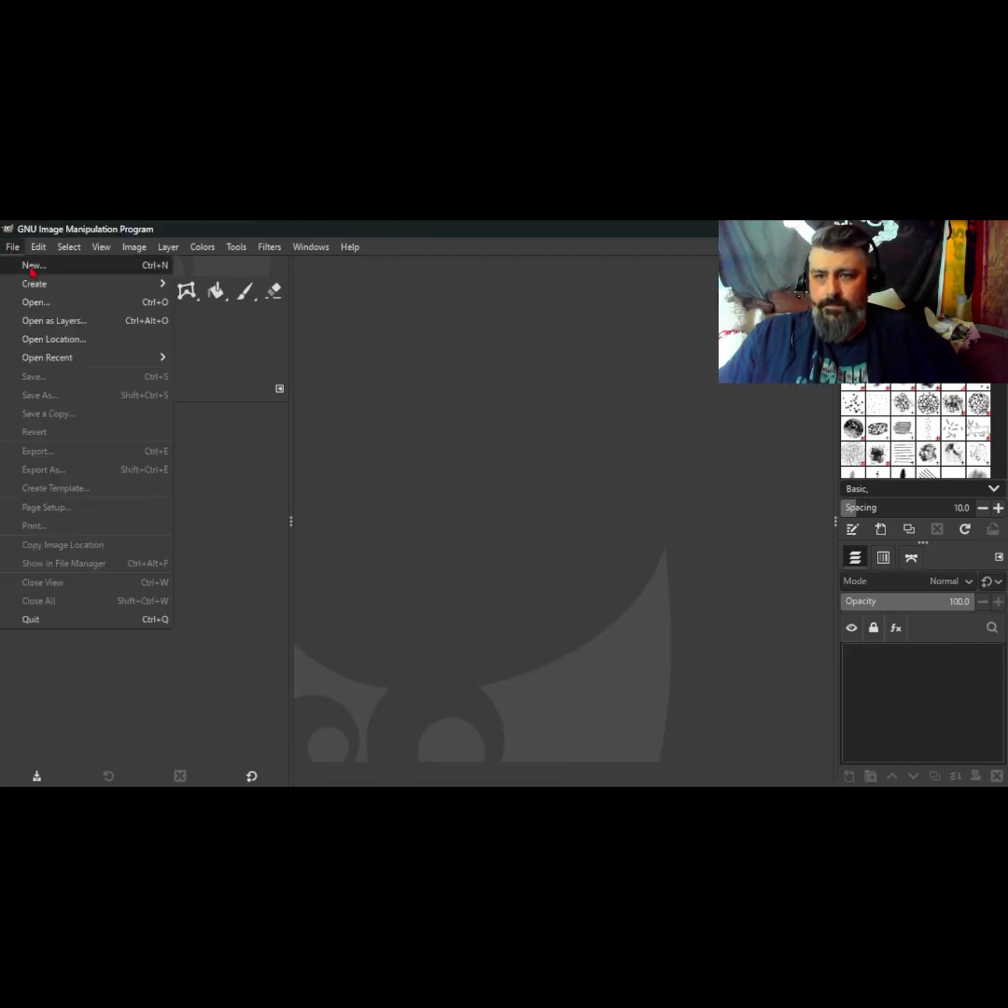
pyautogui.click(72, 322)
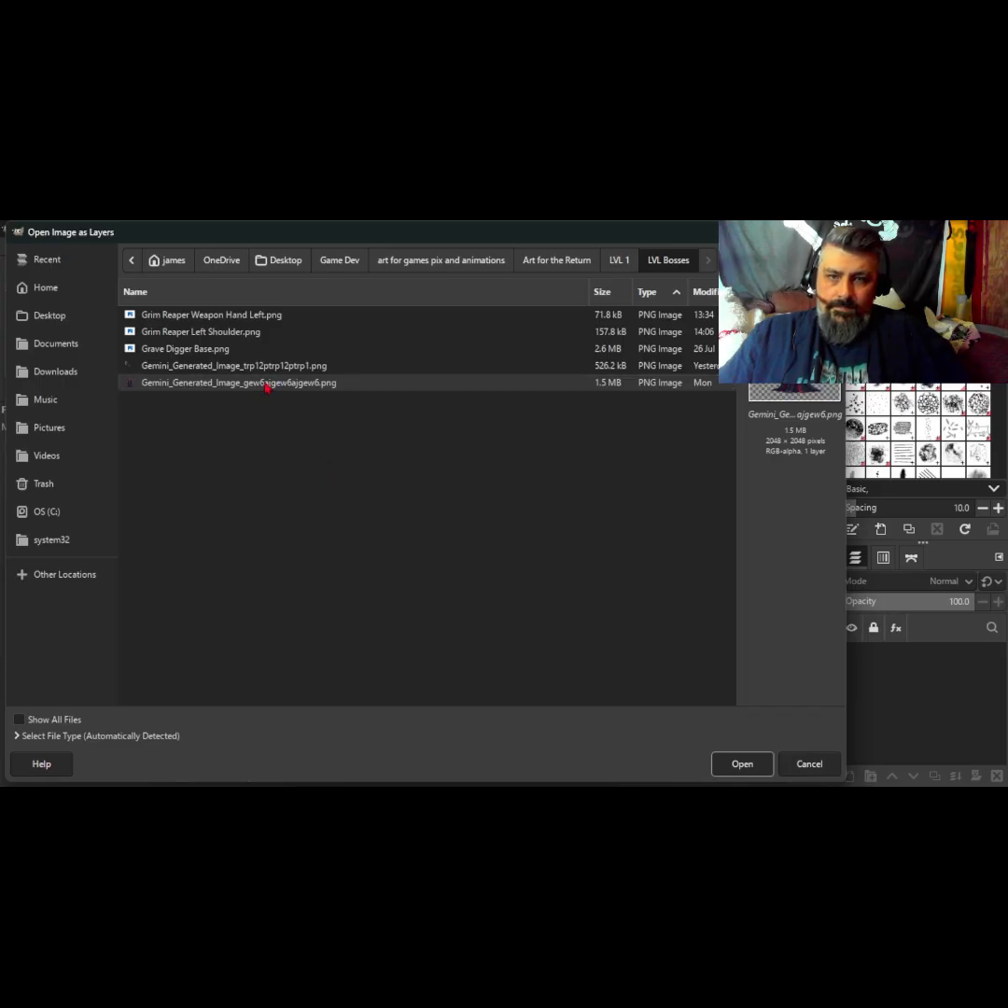
pyautogui.doubleClick(269, 386)
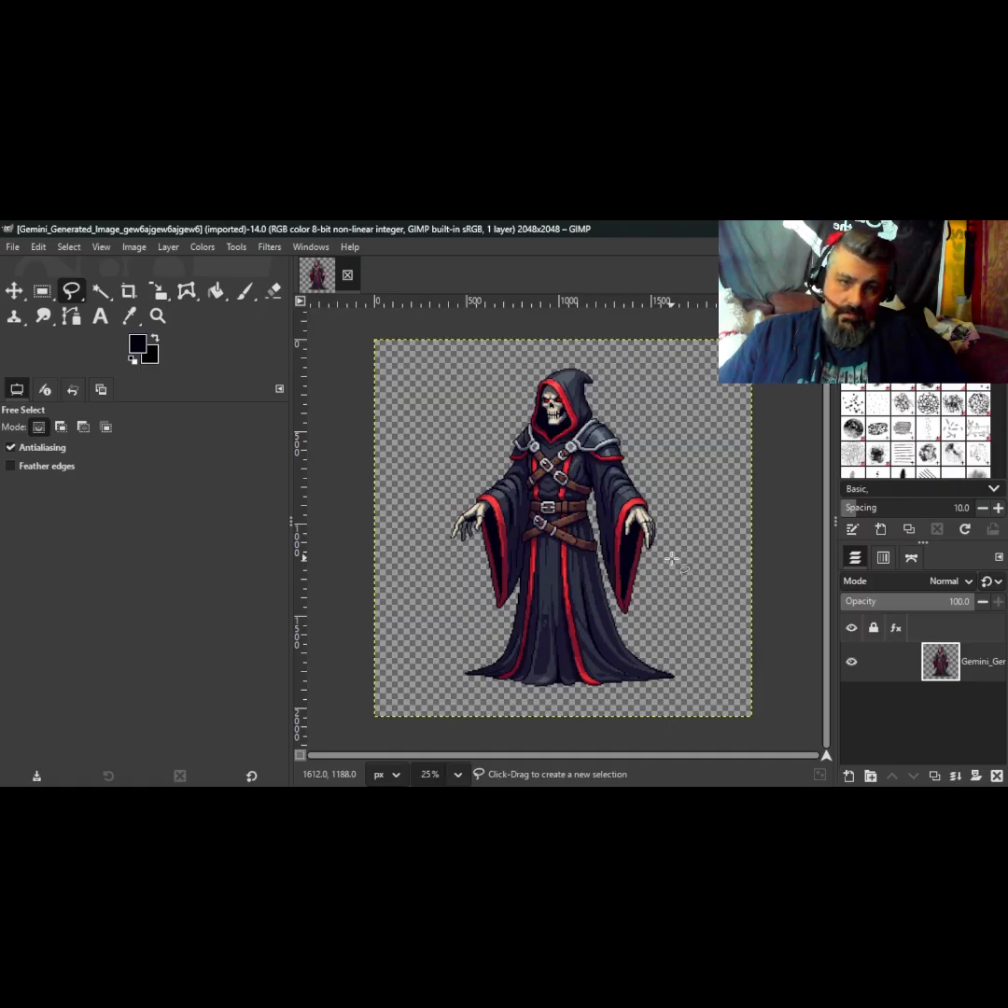
pyautogui.scroll(5, 672, 558)
pyautogui.scroll(1, 672, 558)
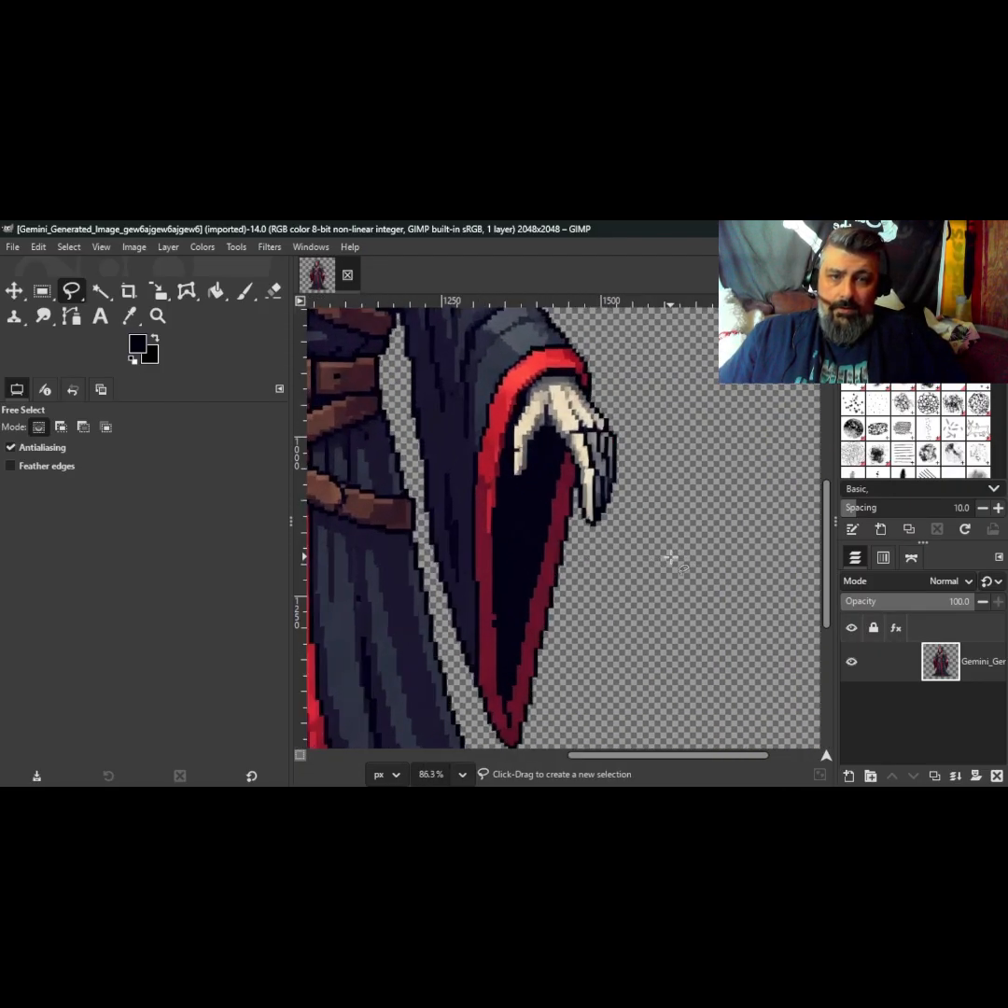
pyautogui.scroll(1, 672, 558)
pyautogui.scroll(-5, 672, 558)
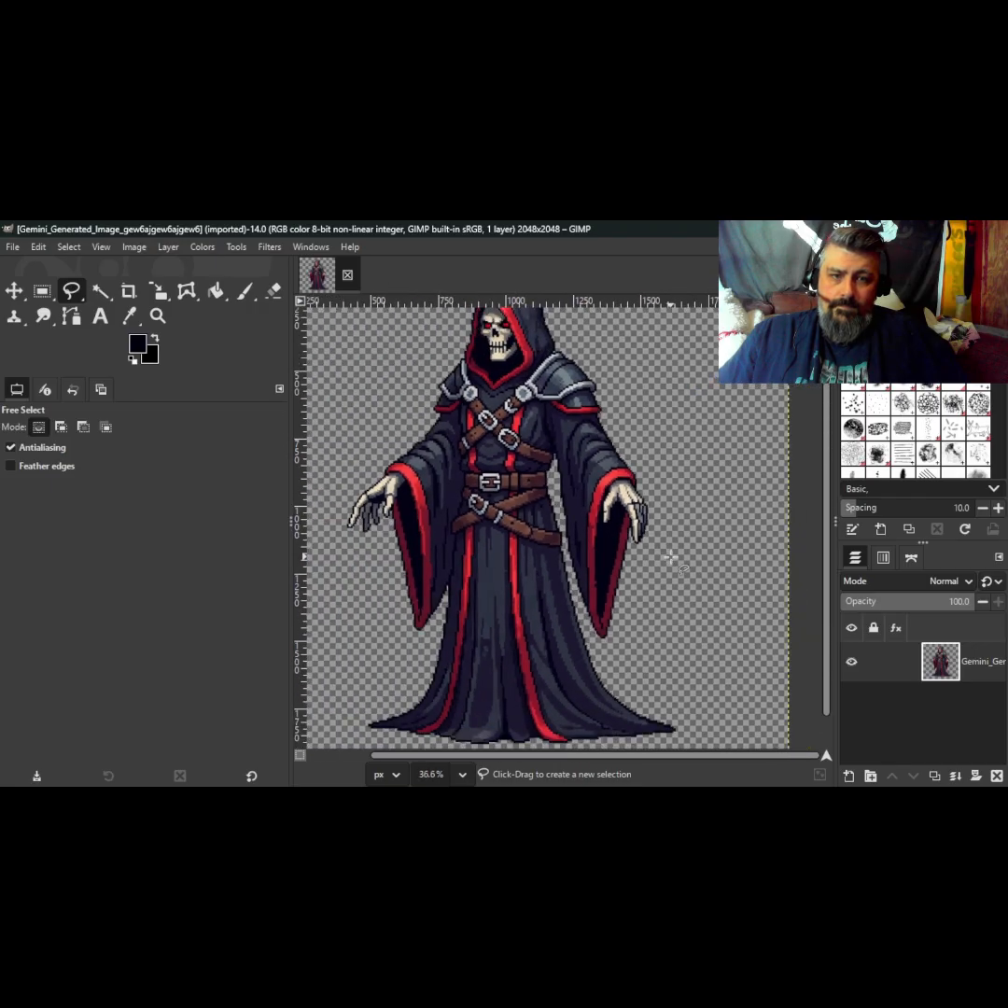
pyautogui.scroll(1, 672, 558)
pyautogui.scroll(-3, 672, 558)
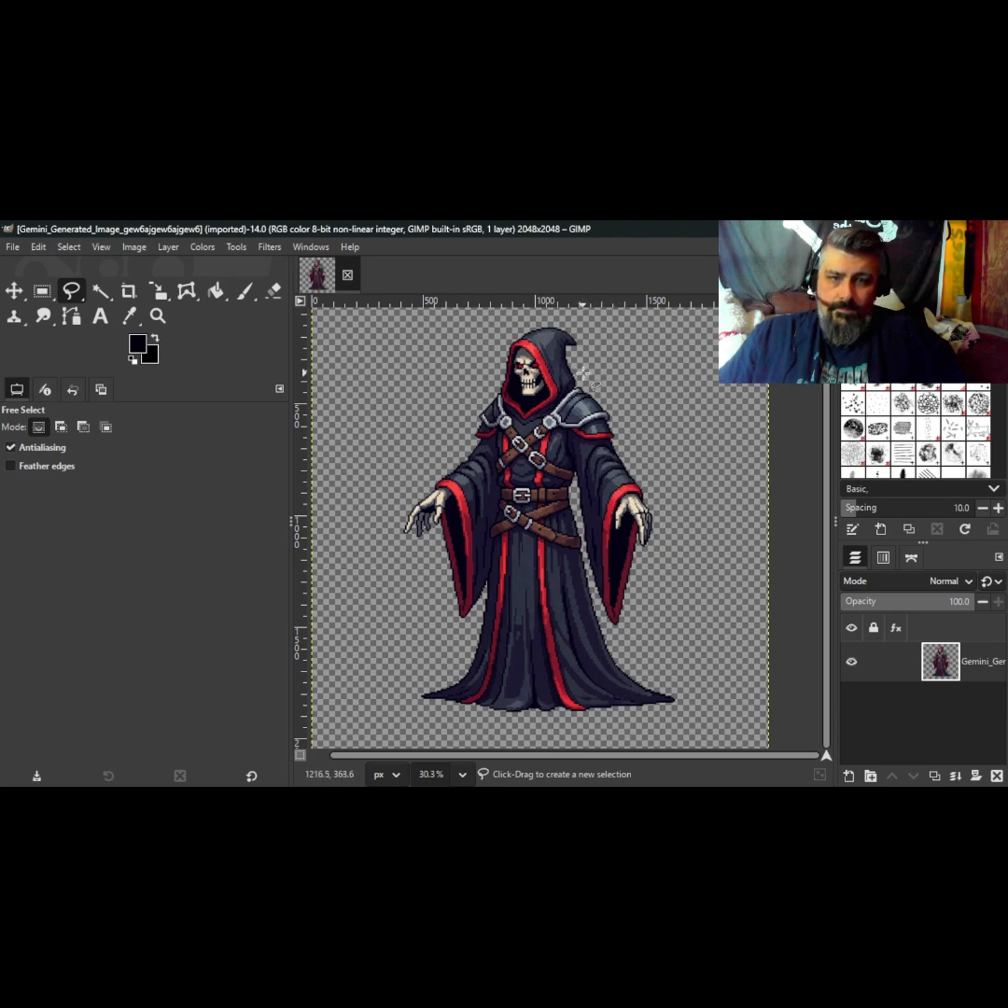
# Step: Start a Free Select outline on the chest below the hood's point, crossing the character's left shoulder armour and rising beside the hood
pyautogui.scroll(2, 583, 376)
pyautogui.scroll(2, 579, 378)
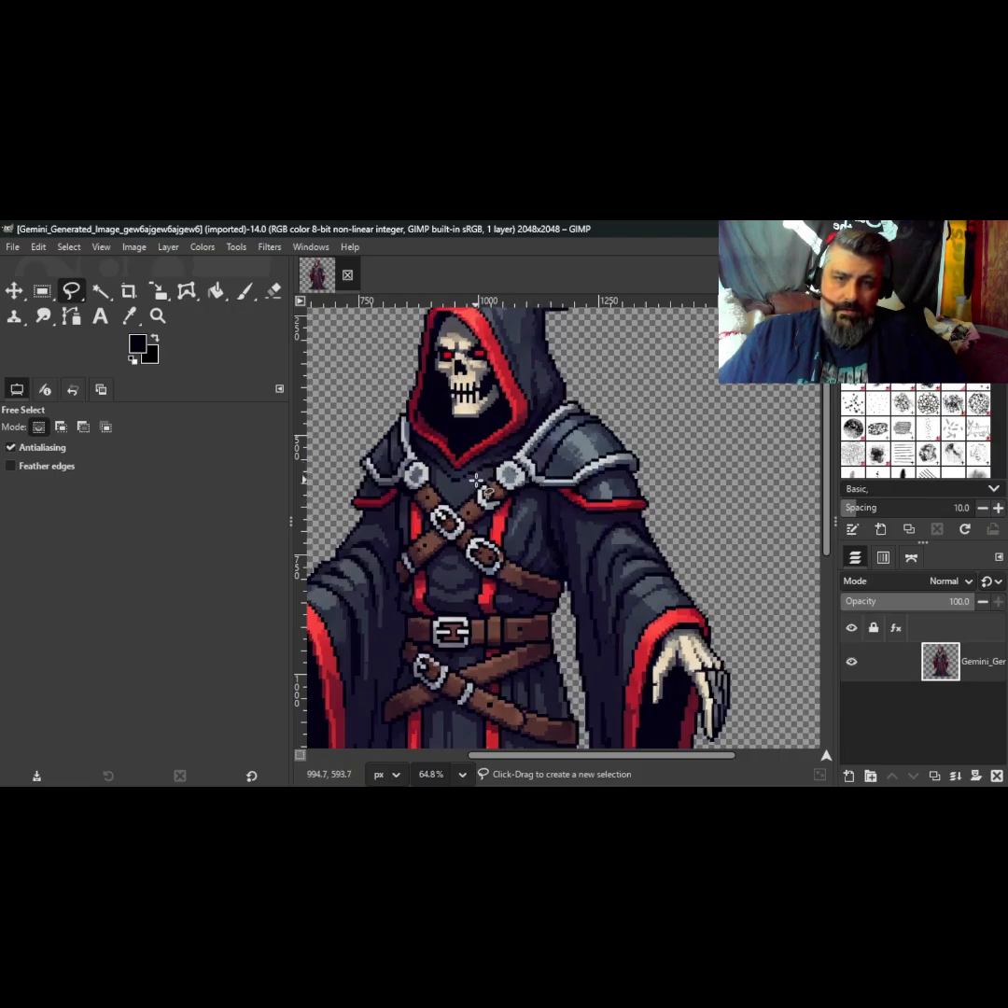
pyautogui.moveTo(477, 481)
pyautogui.mouseDown()
pyautogui.moveTo(520, 482)
pyautogui.moveTo(535, 454)
pyautogui.moveTo(583, 426)
pyautogui.mouseUp()
pyautogui.click(607, 413)
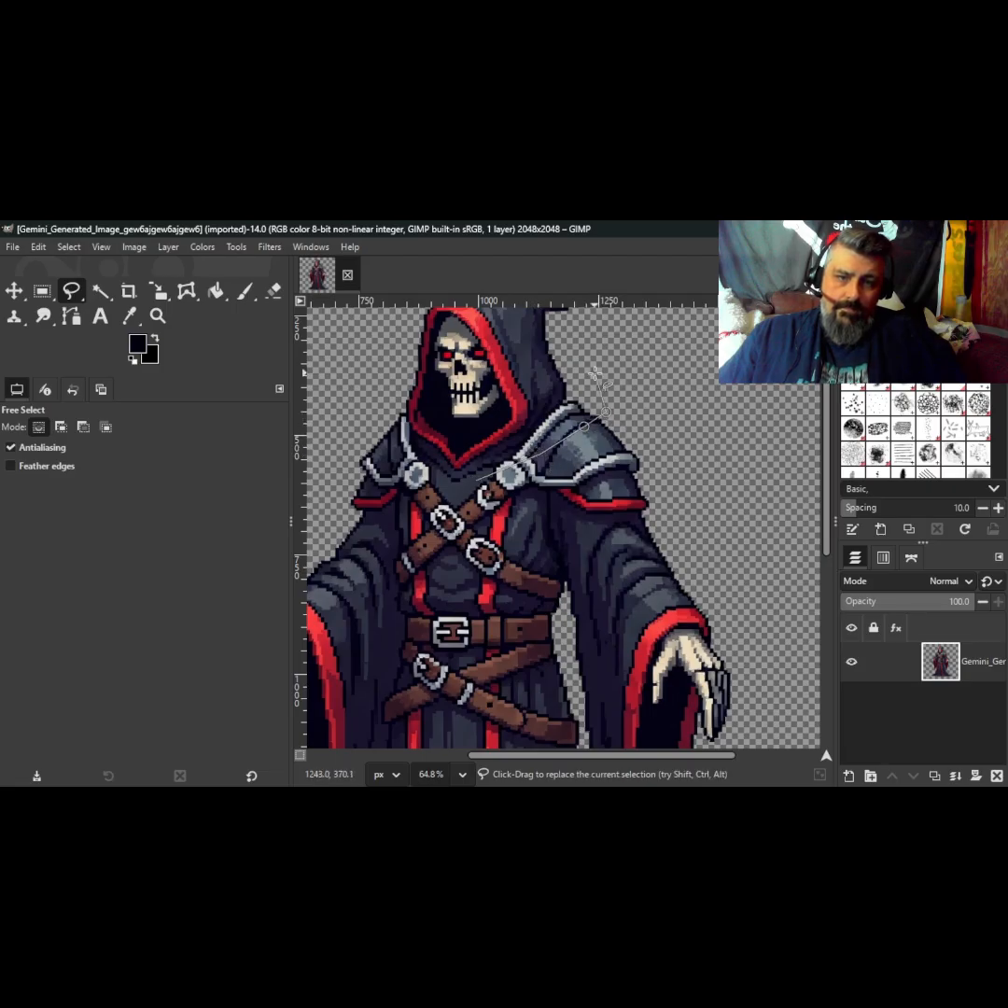
pyautogui.click(573, 345)
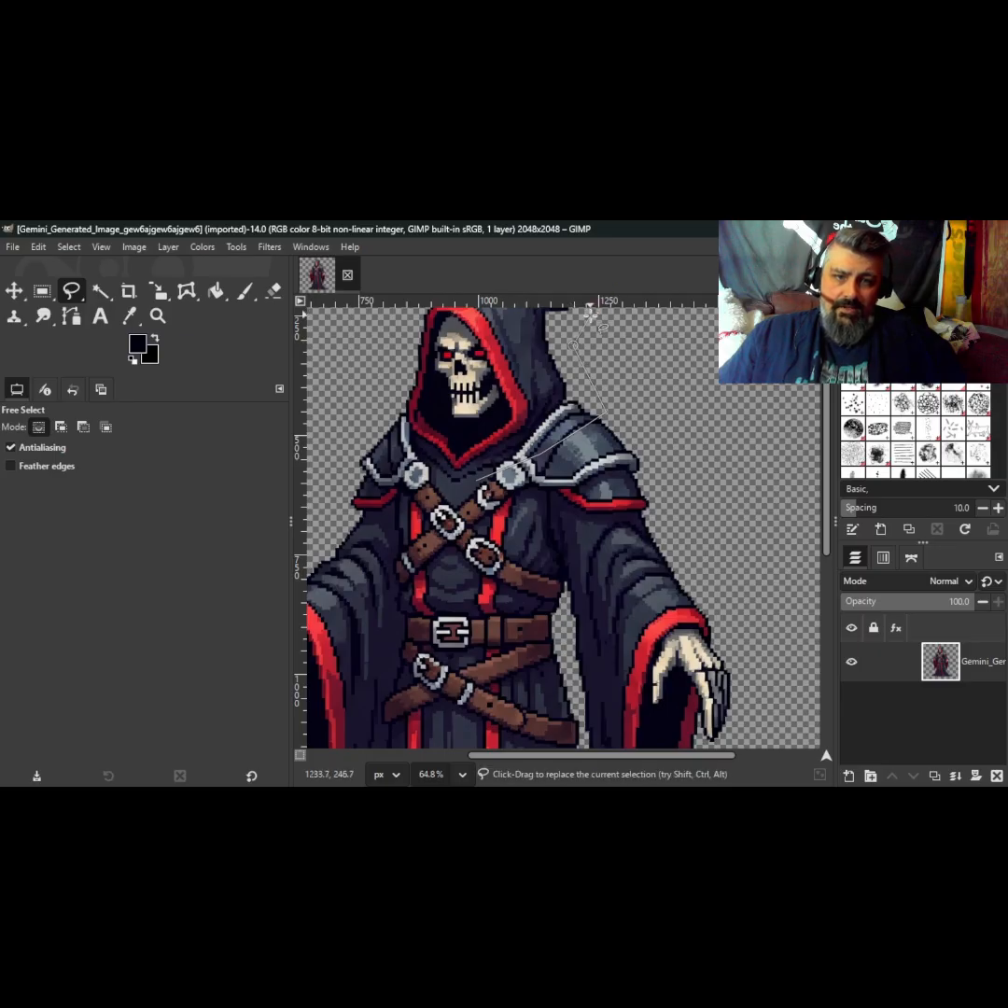
# Step: Continue the outline over the hood's peak and down its other side to the chest between the round clasps, closing the head selection
pyautogui.scroll(3, 591, 317)
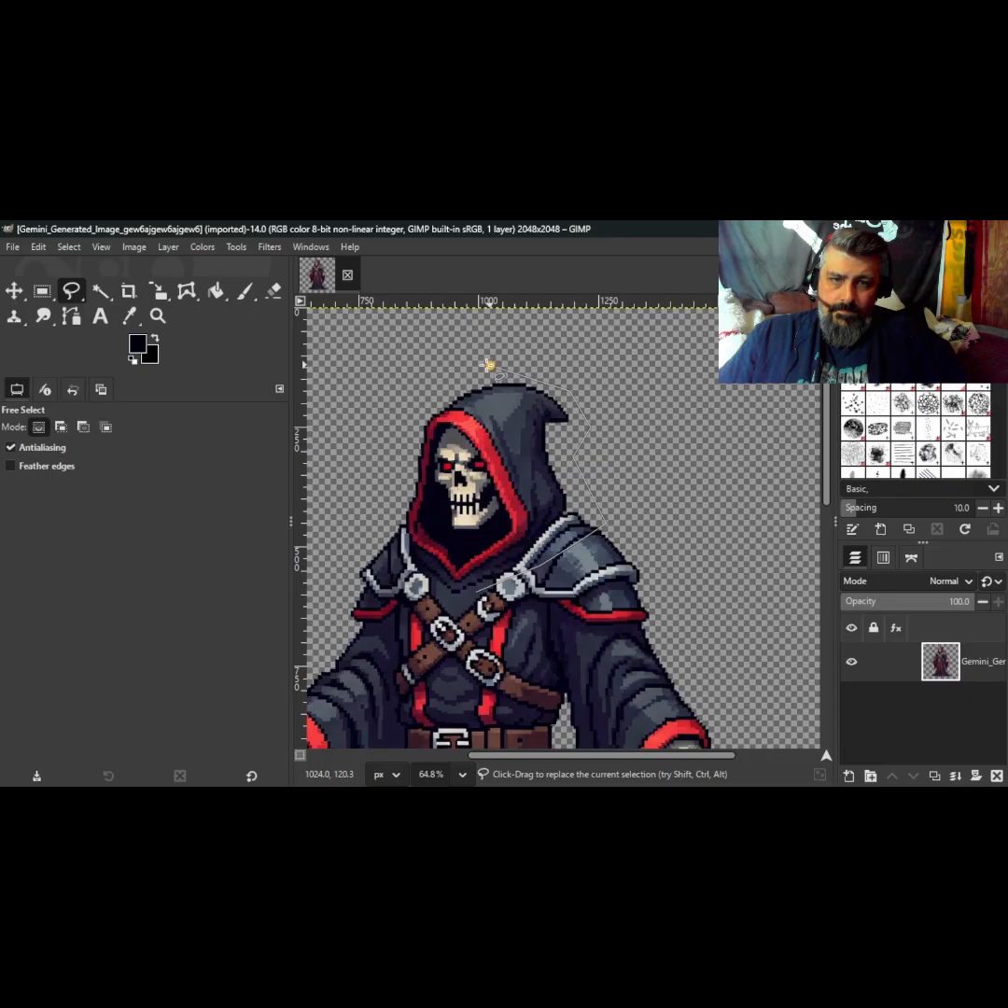
pyautogui.click(488, 365)
pyautogui.click(398, 426)
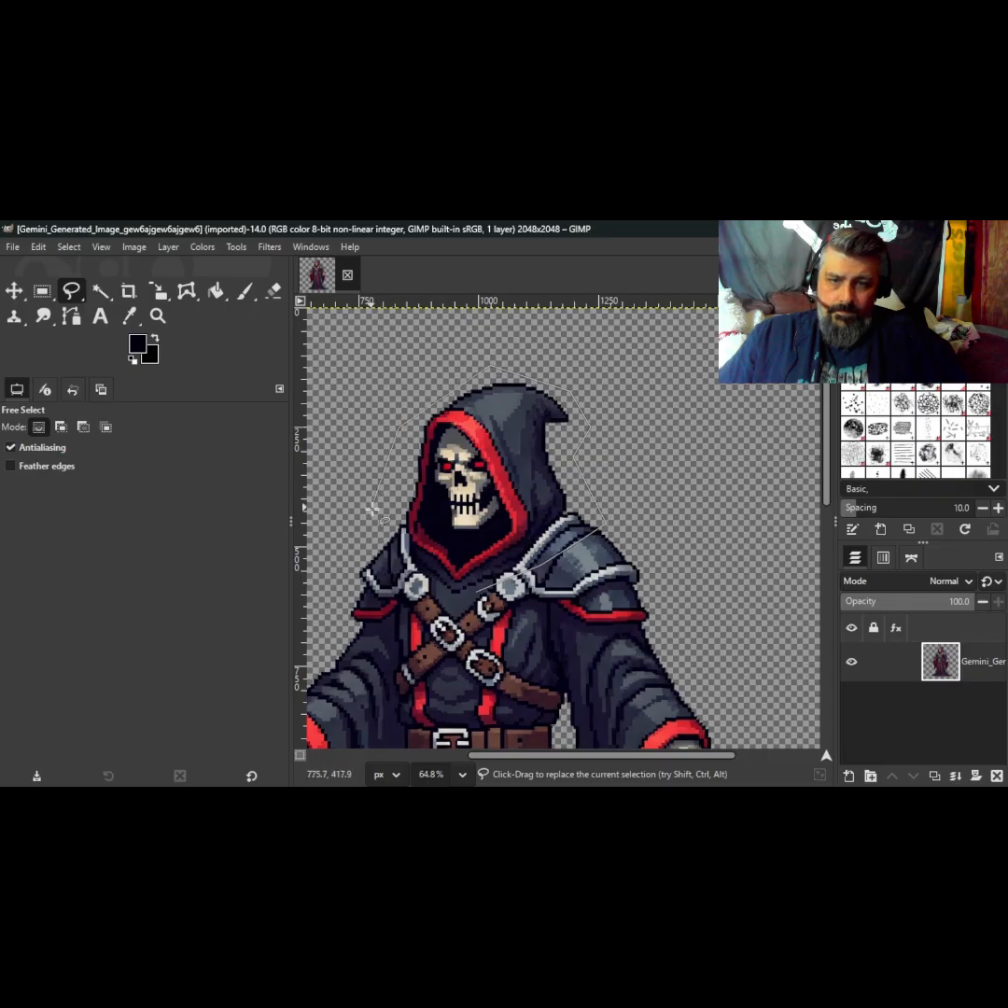
pyautogui.click(378, 515)
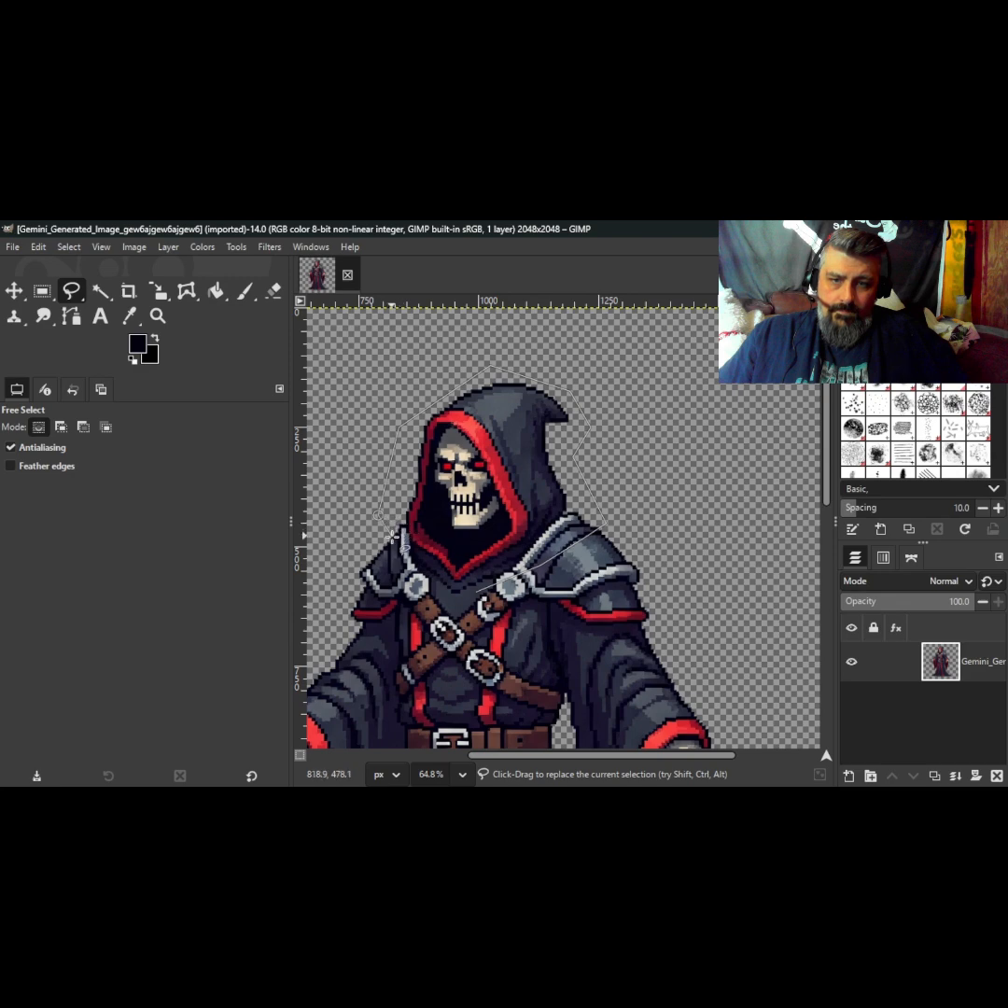
pyautogui.click(392, 536)
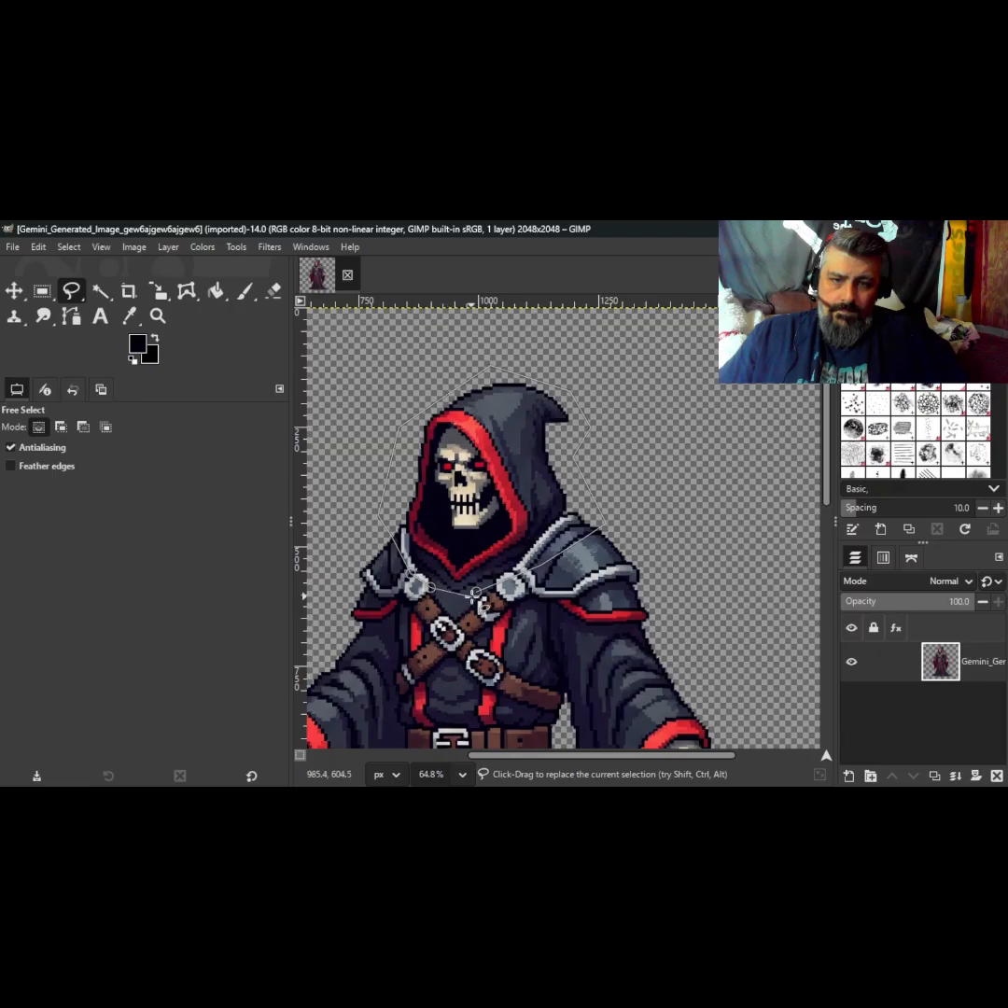
pyautogui.click(476, 593)
pyautogui.press('Return')
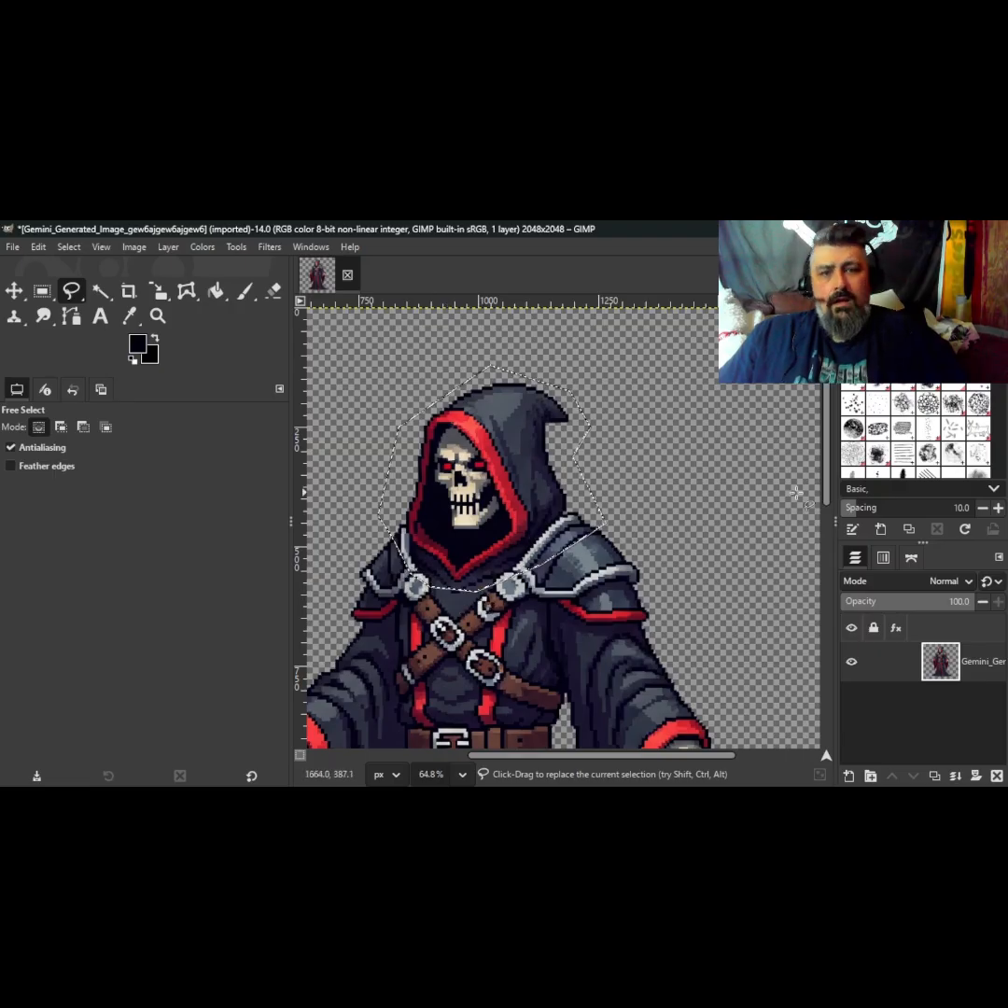
# Step: Copy the selected head onto its own layer and delete the original full-body layer
pyautogui.hotkey('ctrl', 'c')
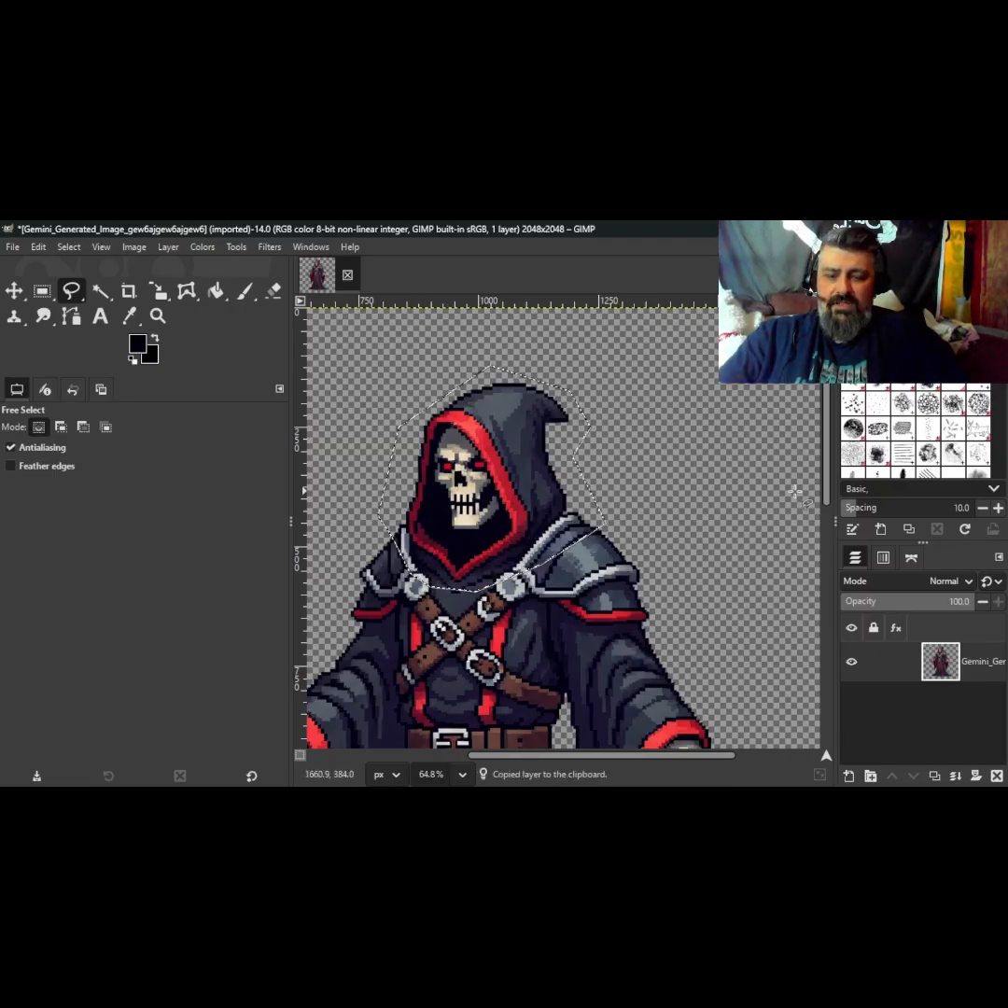
pyautogui.hotkey('ctrl', 'v')
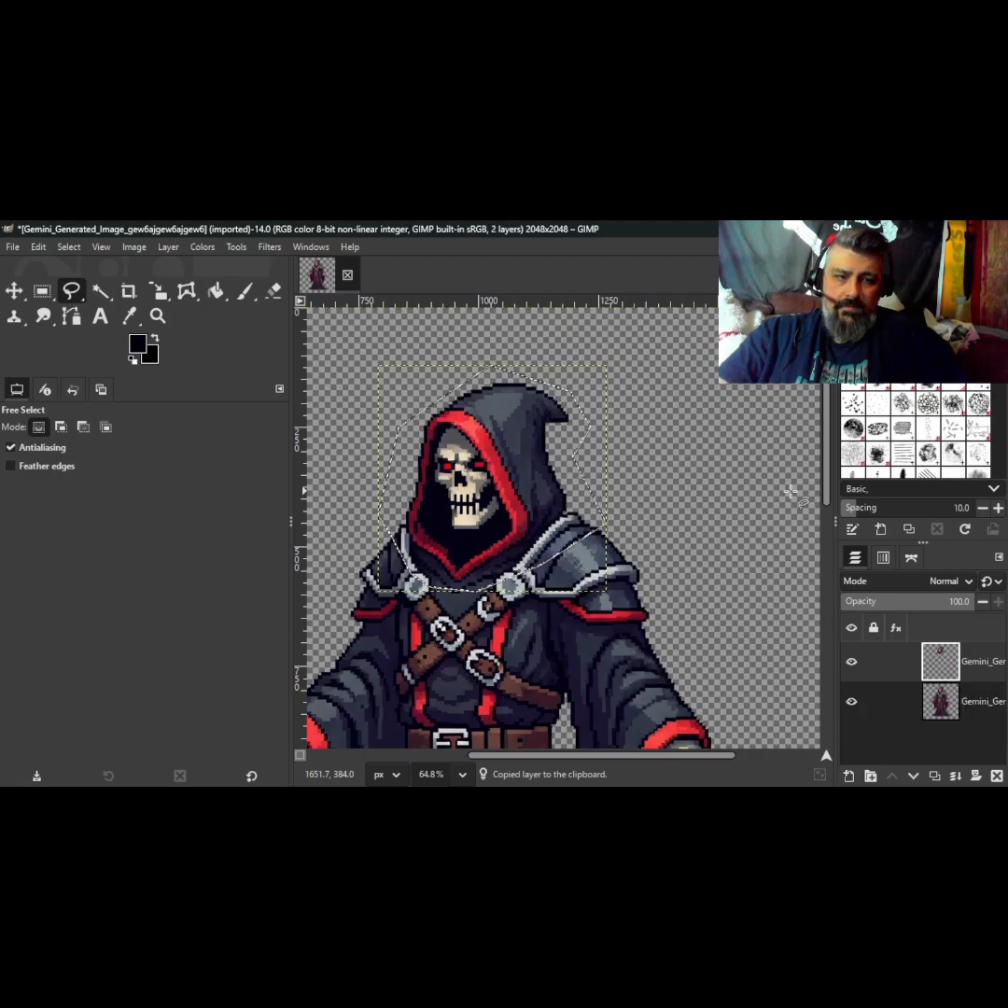
pyautogui.rightClick(949, 707)
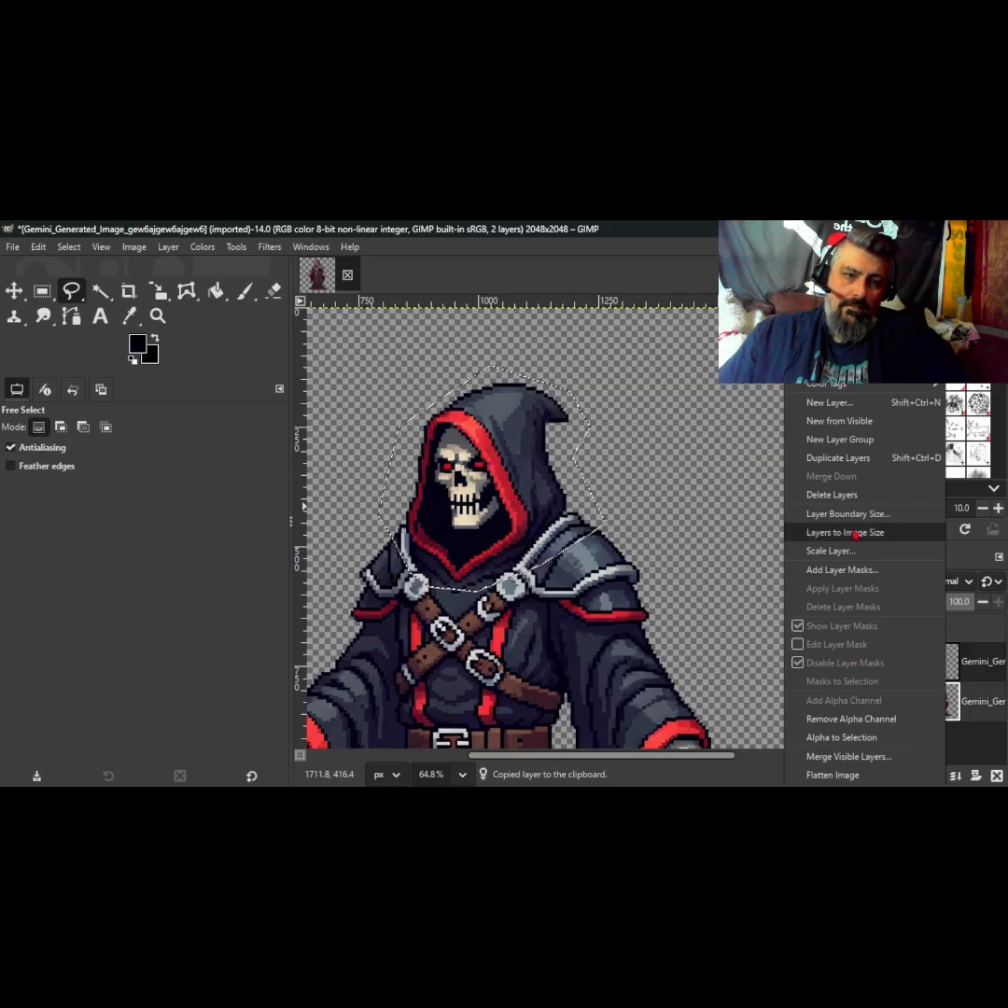
pyautogui.click(833, 495)
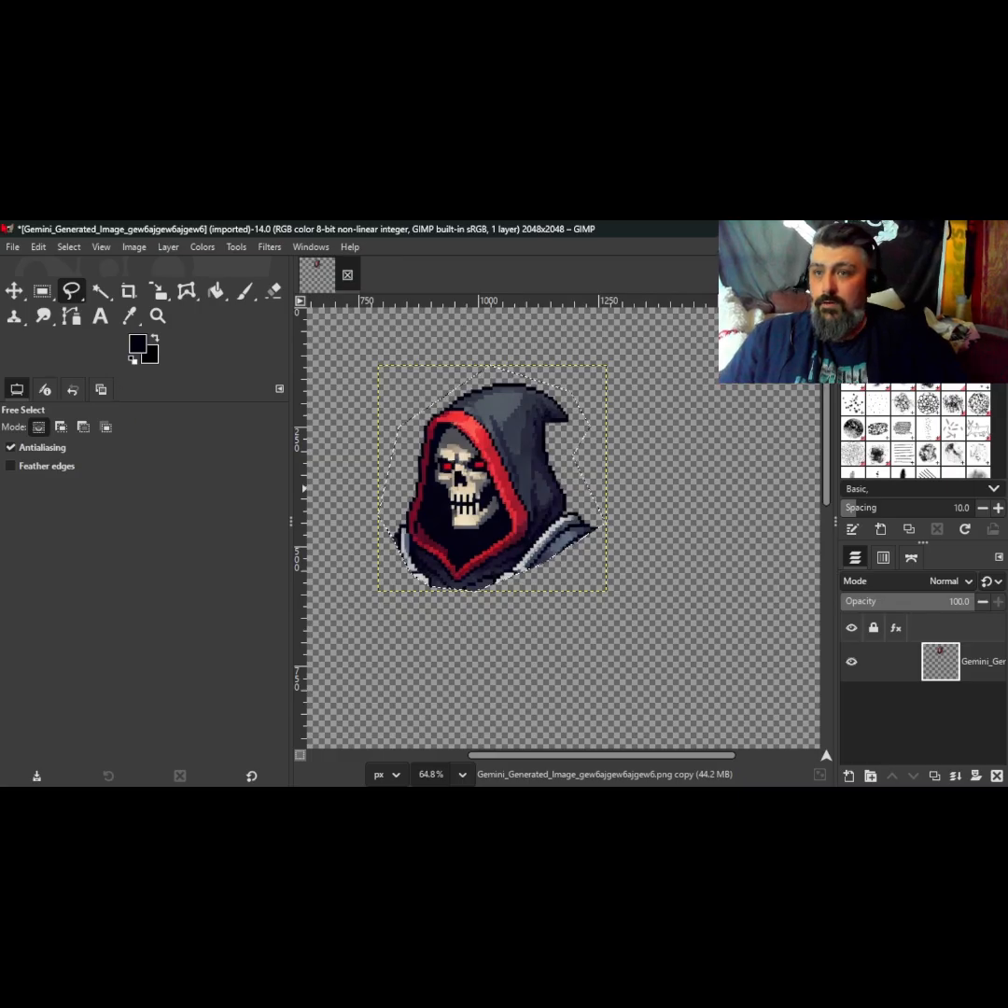
# Step: Export the head cutout as "Grim Reaper Head.png" in the current folder, keeping the offered PNG settings
pyautogui.click(13, 246)
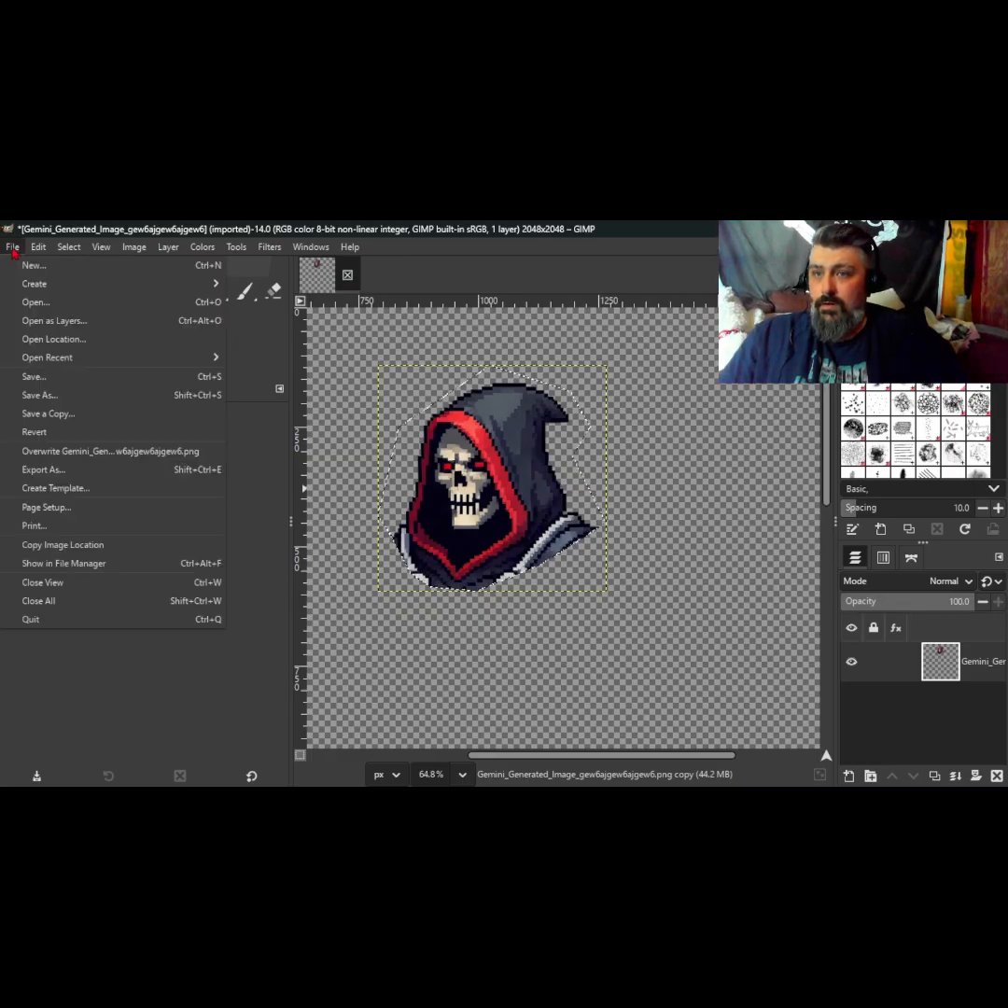
pyautogui.click(58, 470)
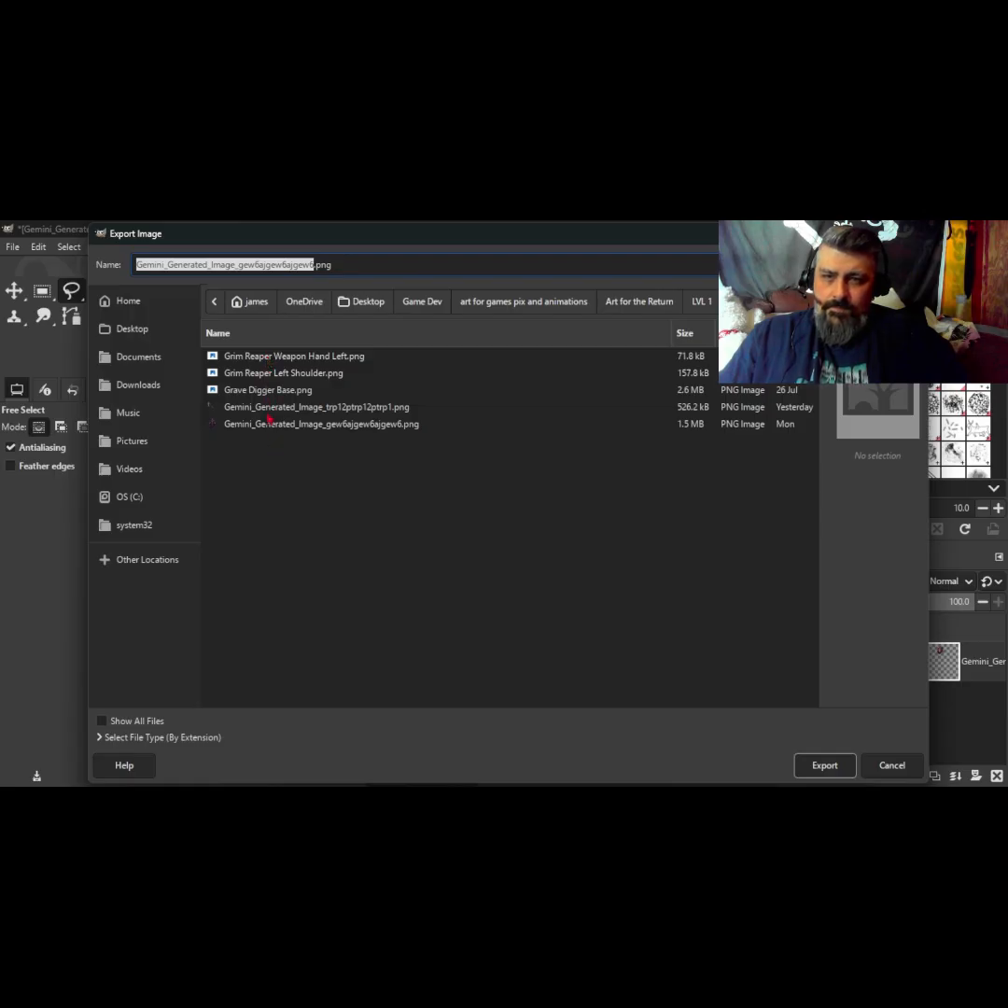
pyautogui.press('BackSpace')
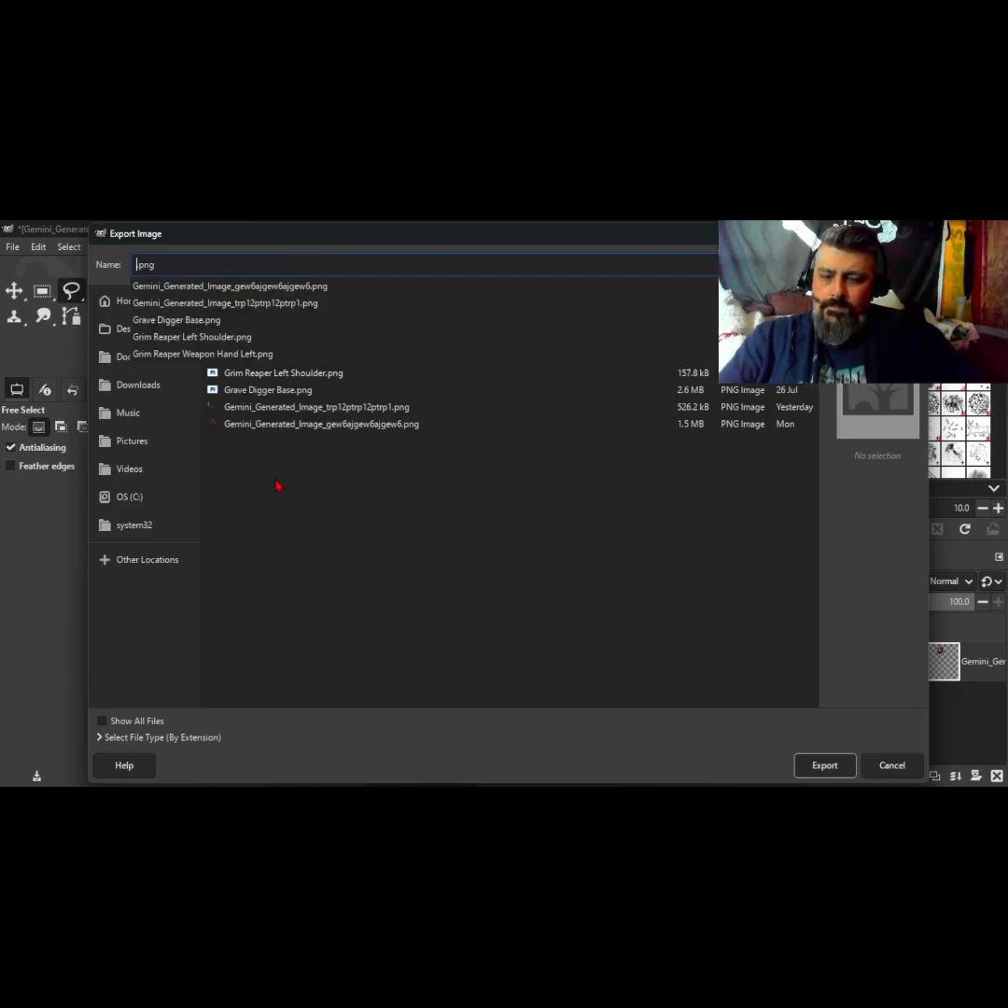
pyautogui.write('Grim')
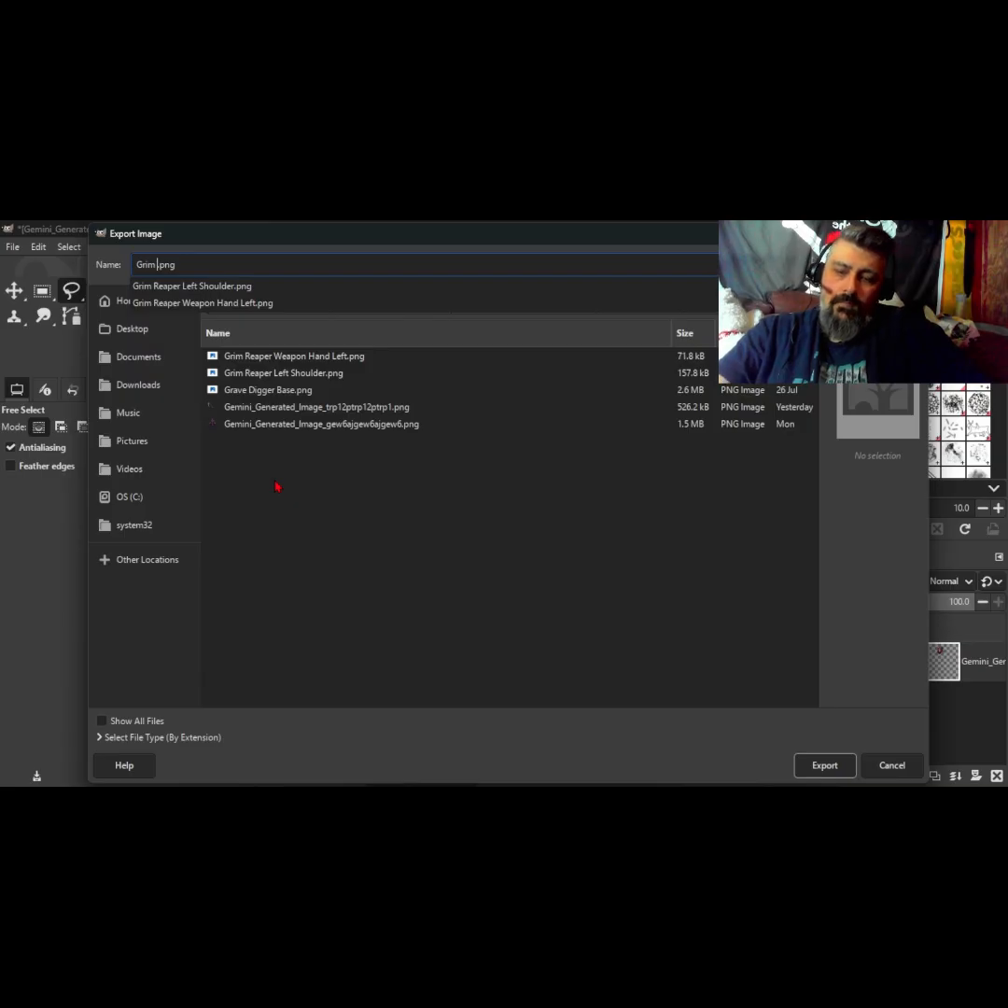
pyautogui.write(' Reap')
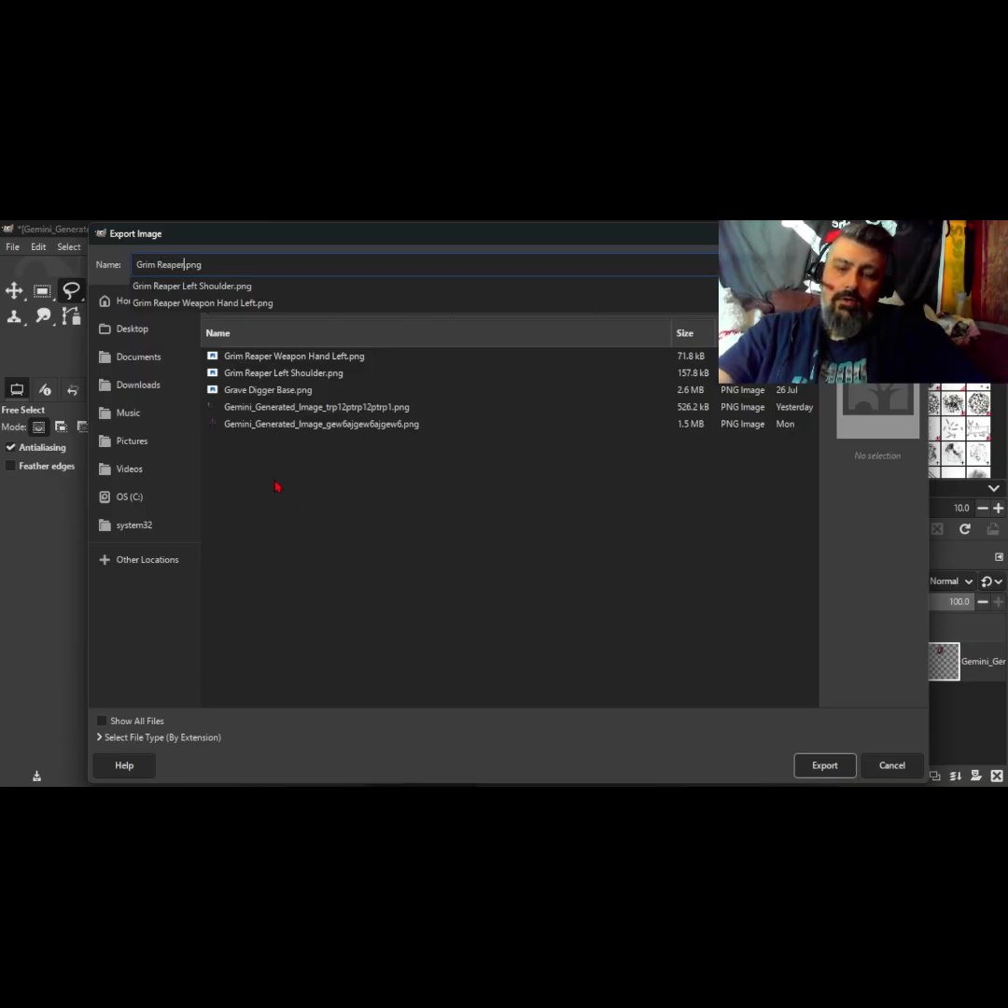
pyautogui.write('er Head')
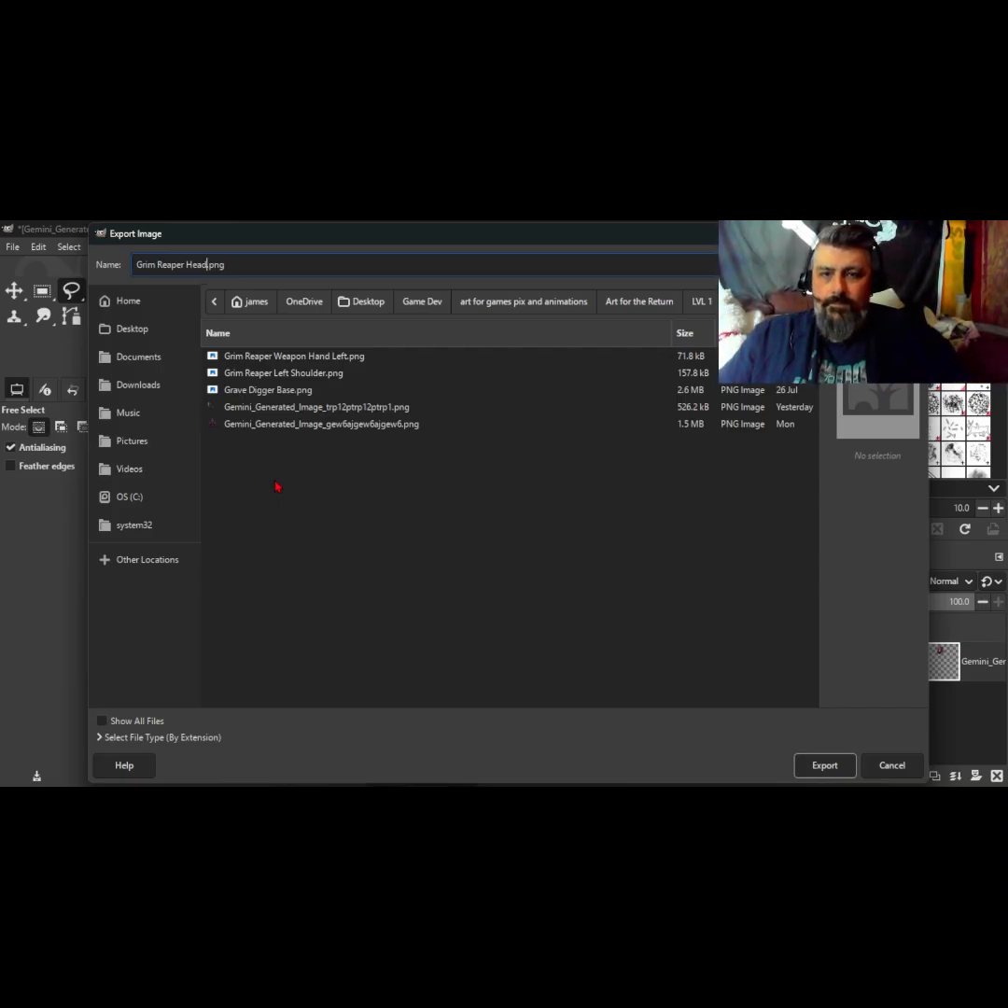
pyautogui.press('Return')
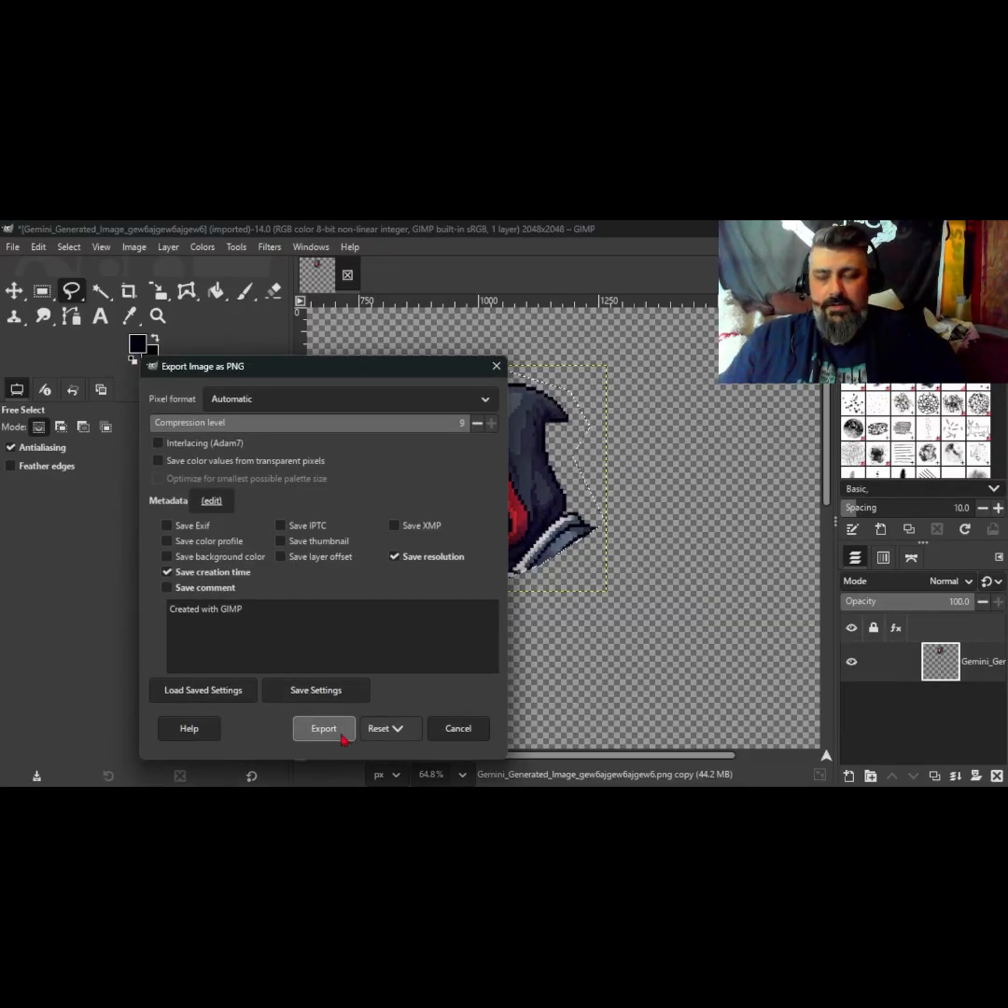
pyautogui.click(342, 736)
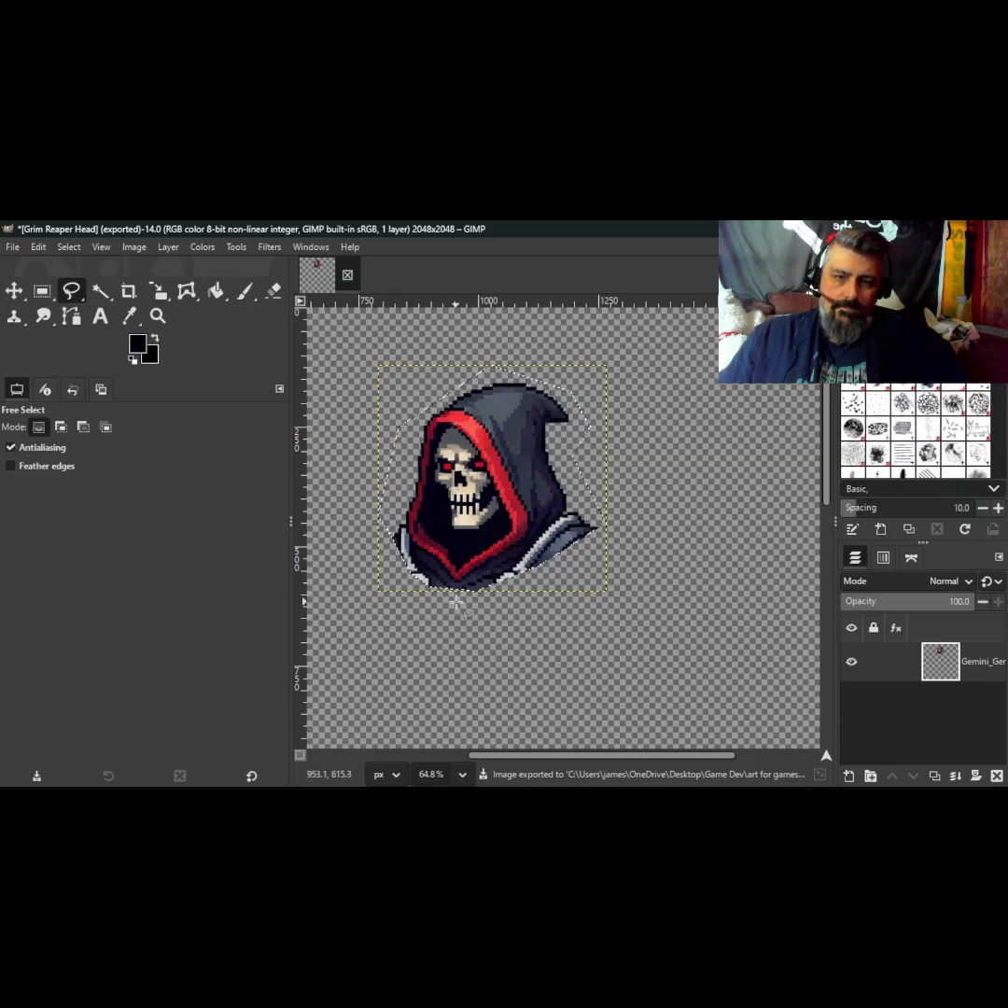
# Step: Close the exported head image, discarding changes, and reopen Gemini_Generated_Image_gew6ajgew6ajgew6.png as layers
pyautogui.click(348, 275)
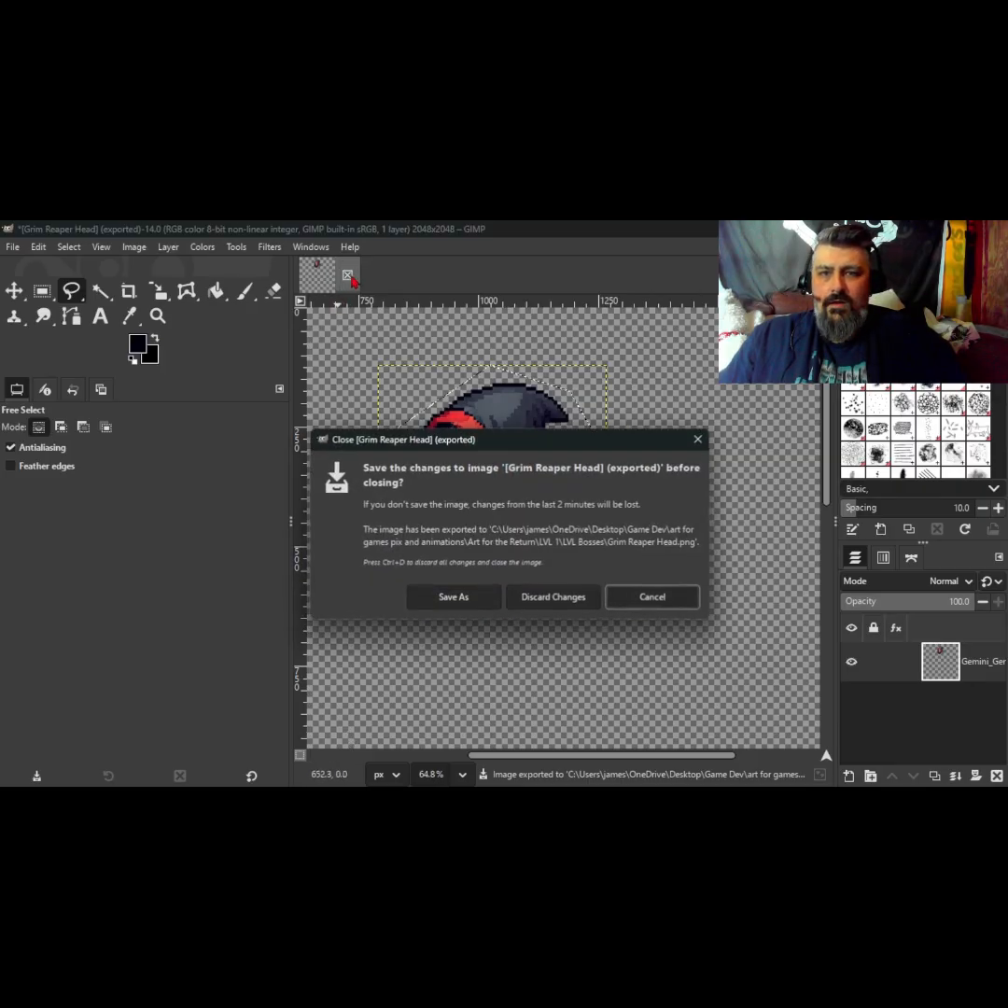
pyautogui.click(574, 602)
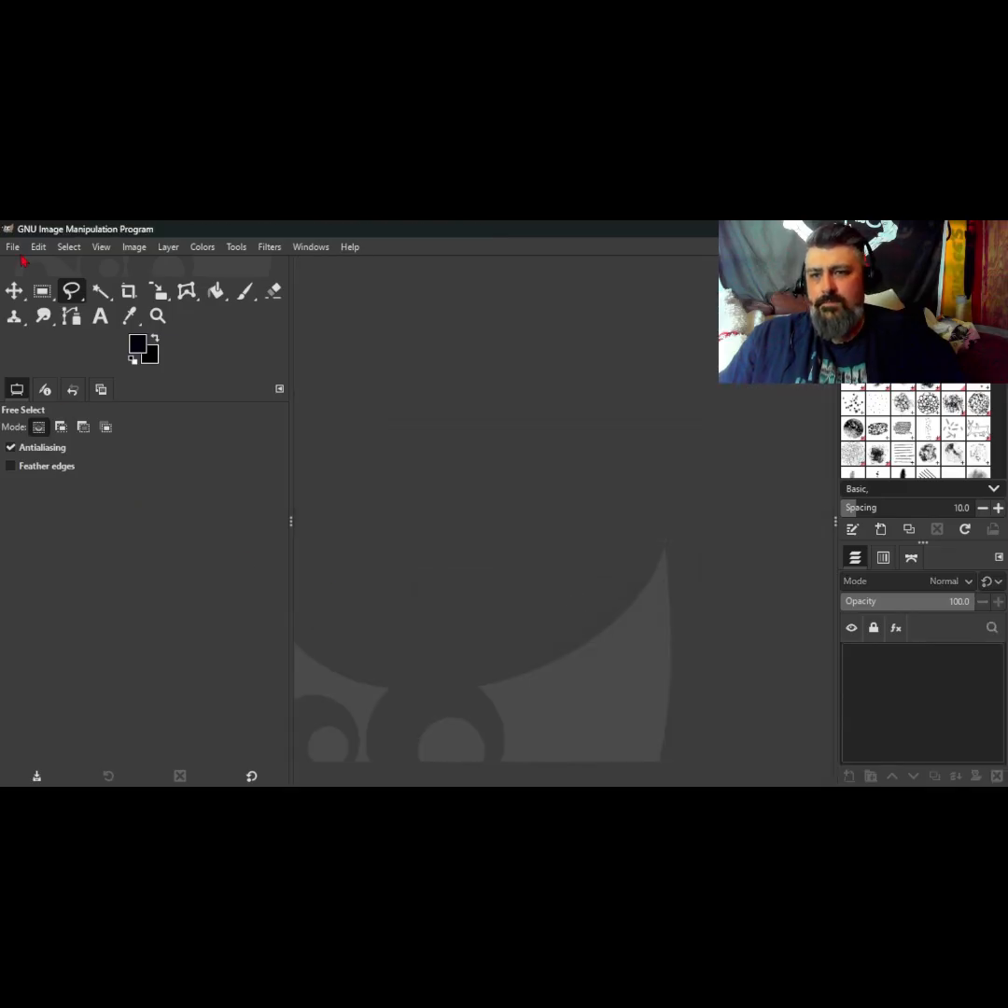
pyautogui.click(13, 248)
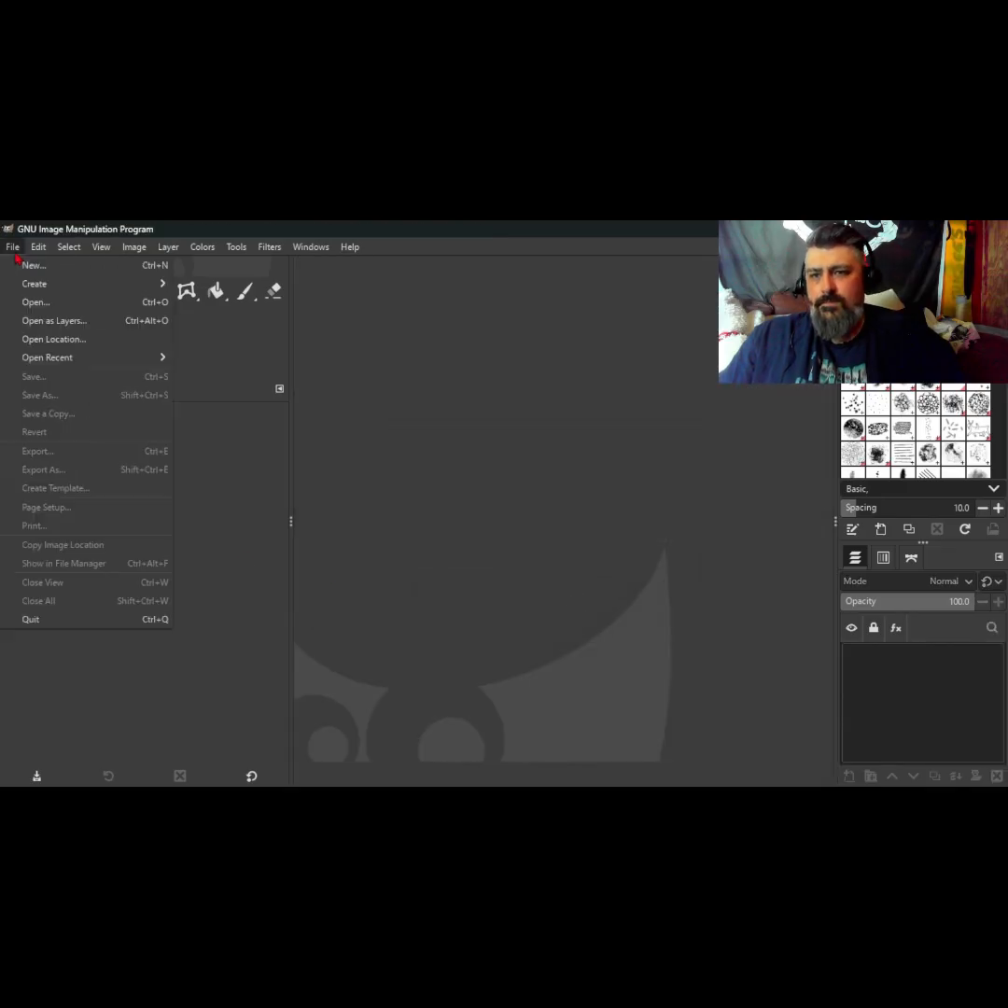
pyautogui.click(45, 322)
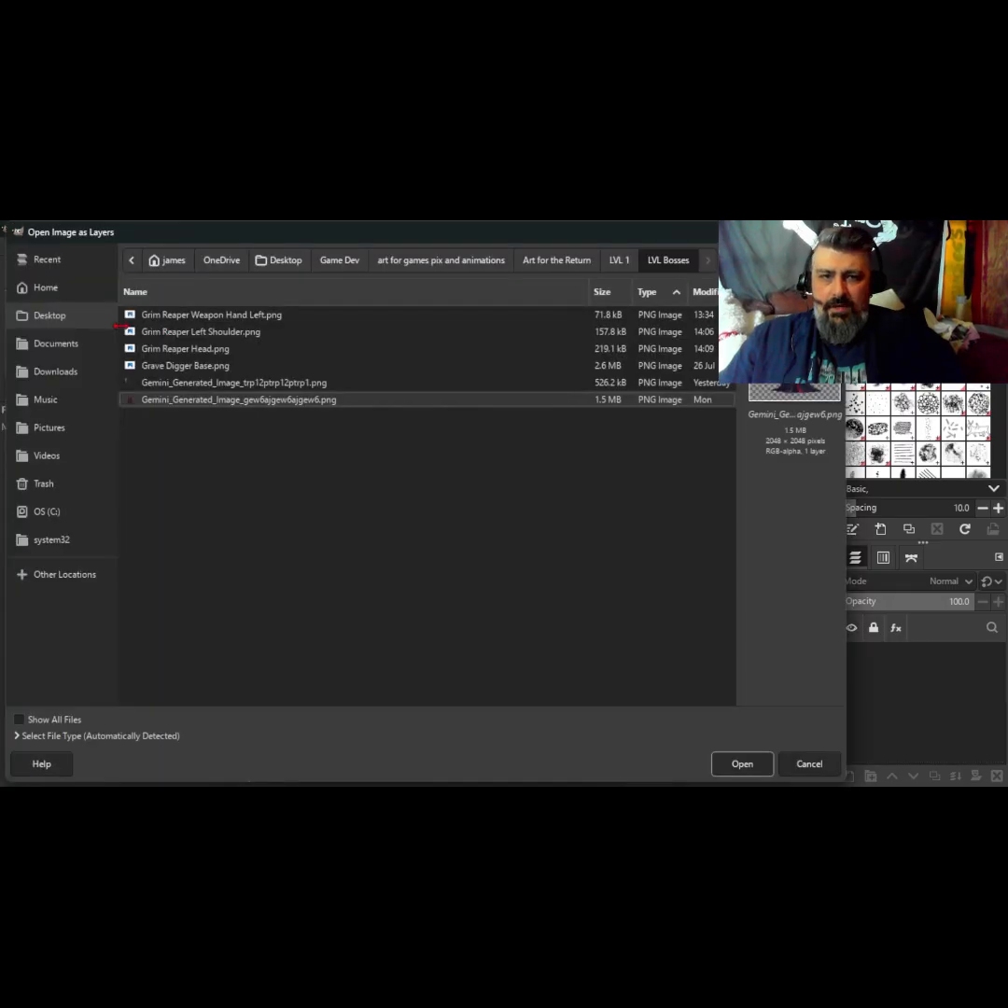
pyautogui.doubleClick(188, 401)
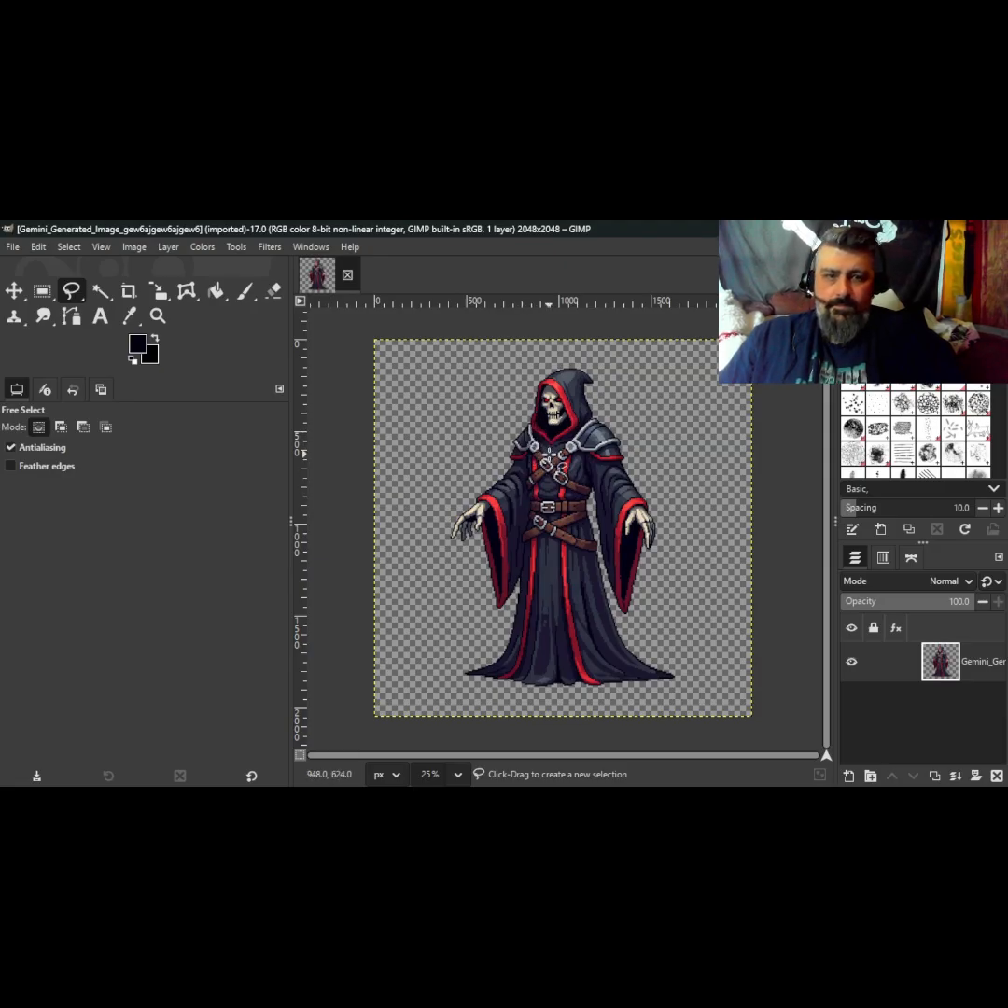
# Step: Start a Free Select outline beneath the character's right shoulder clasp, running up the hood's edge and around the outside of the shoulder armour
pyautogui.scroll(5, 546, 448)
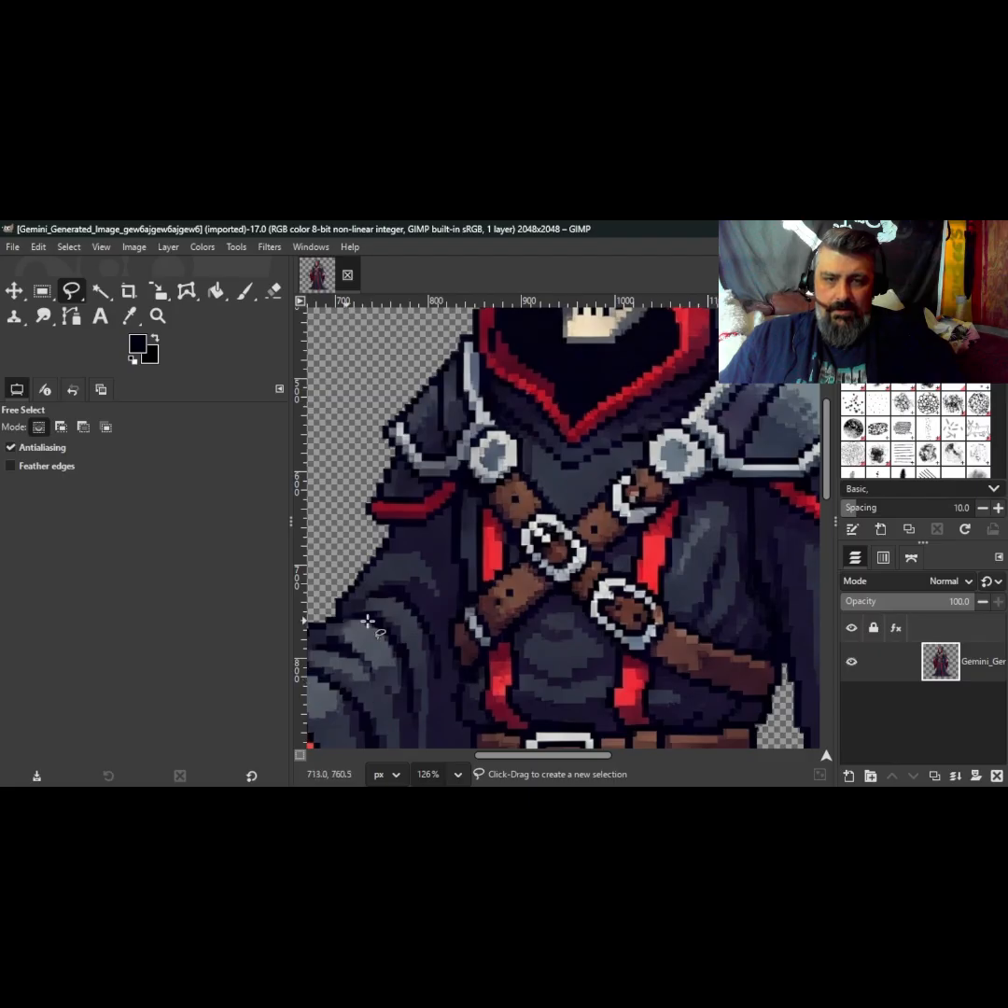
pyautogui.click(518, 476)
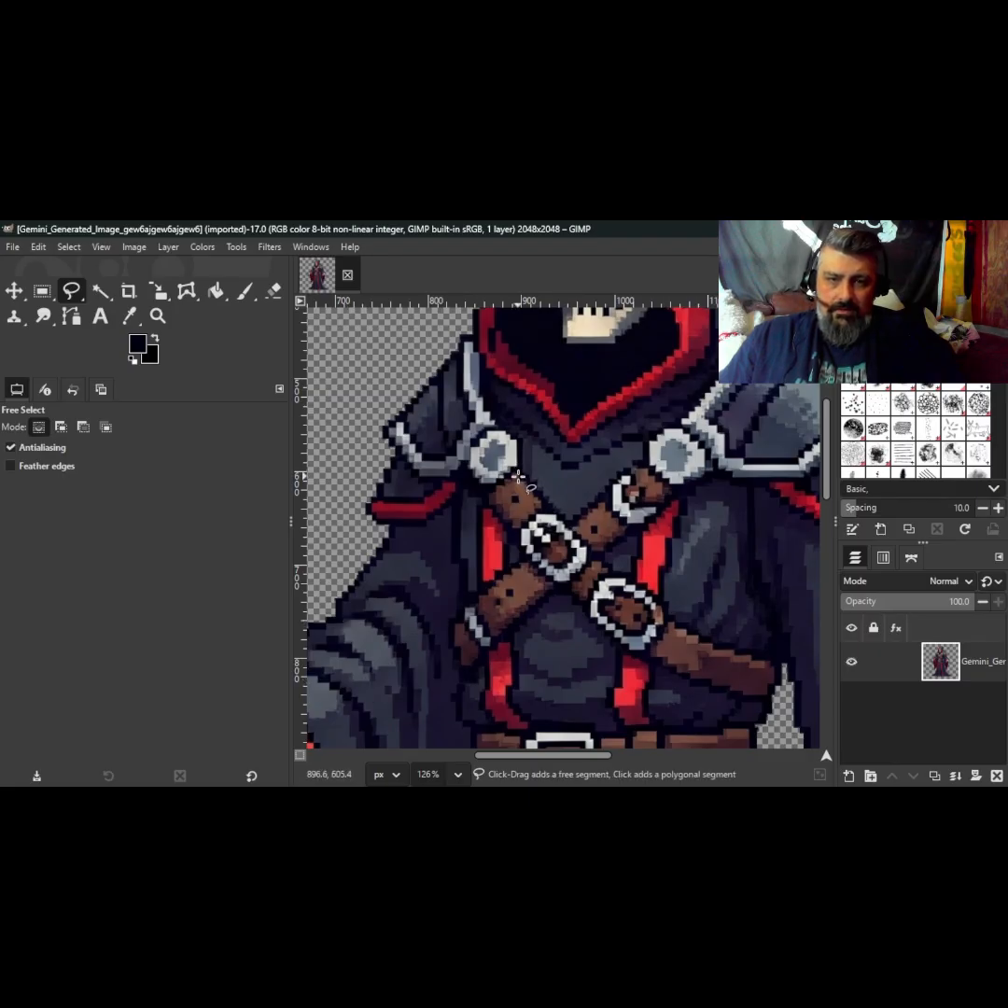
pyautogui.click(540, 438)
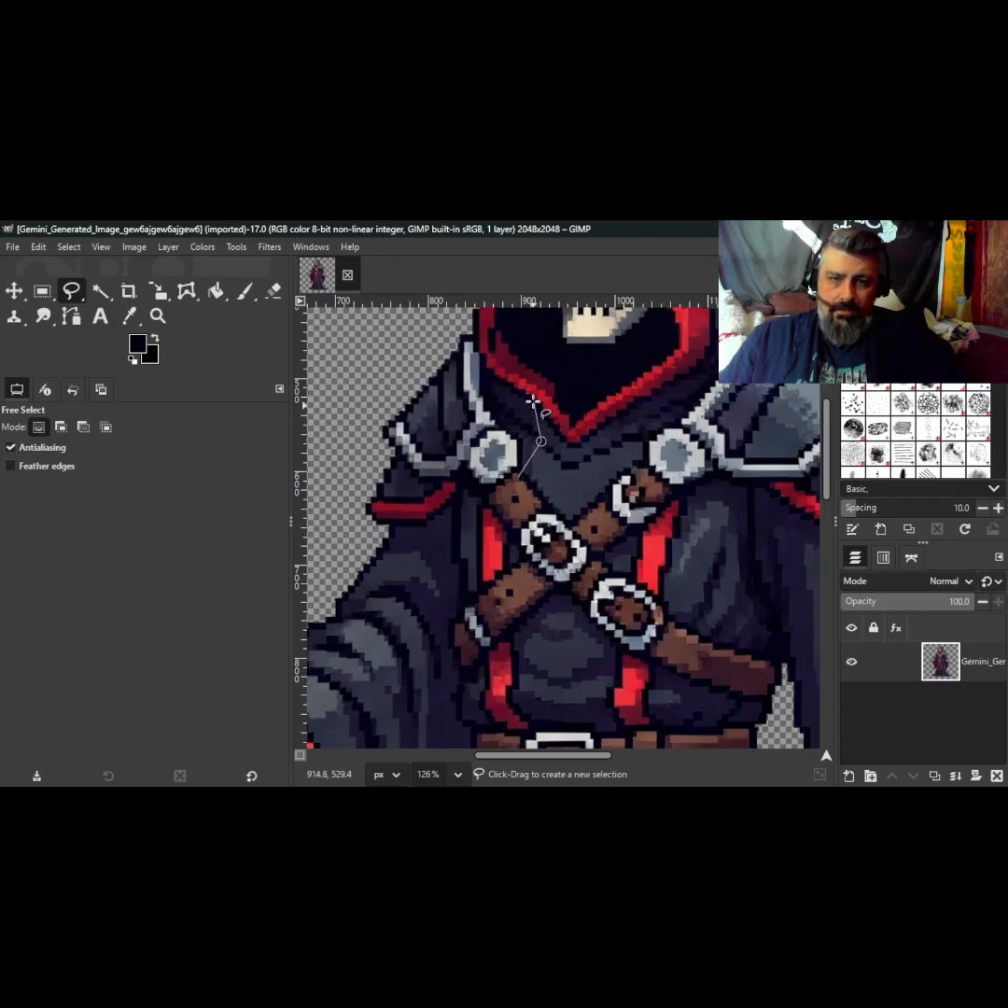
pyautogui.click(530, 397)
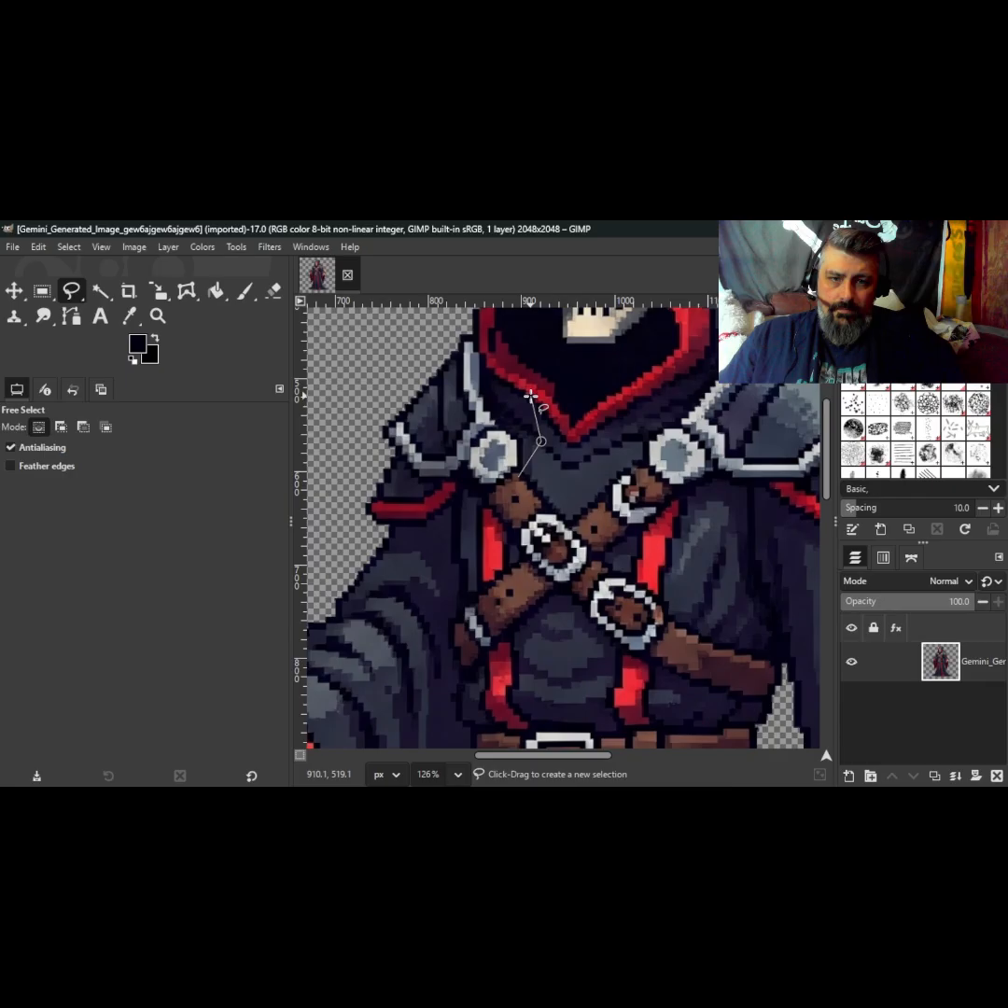
pyautogui.click(481, 311)
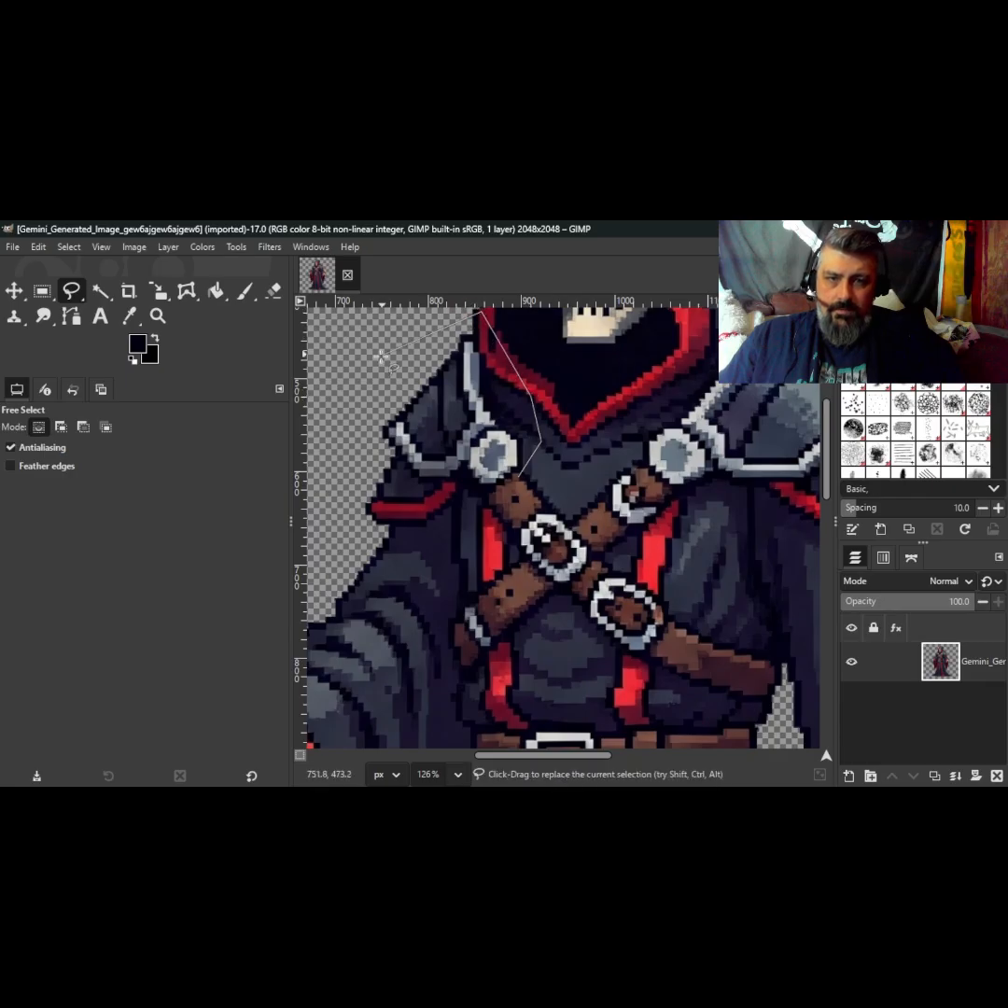
pyautogui.click(335, 410)
pyautogui.click(348, 516)
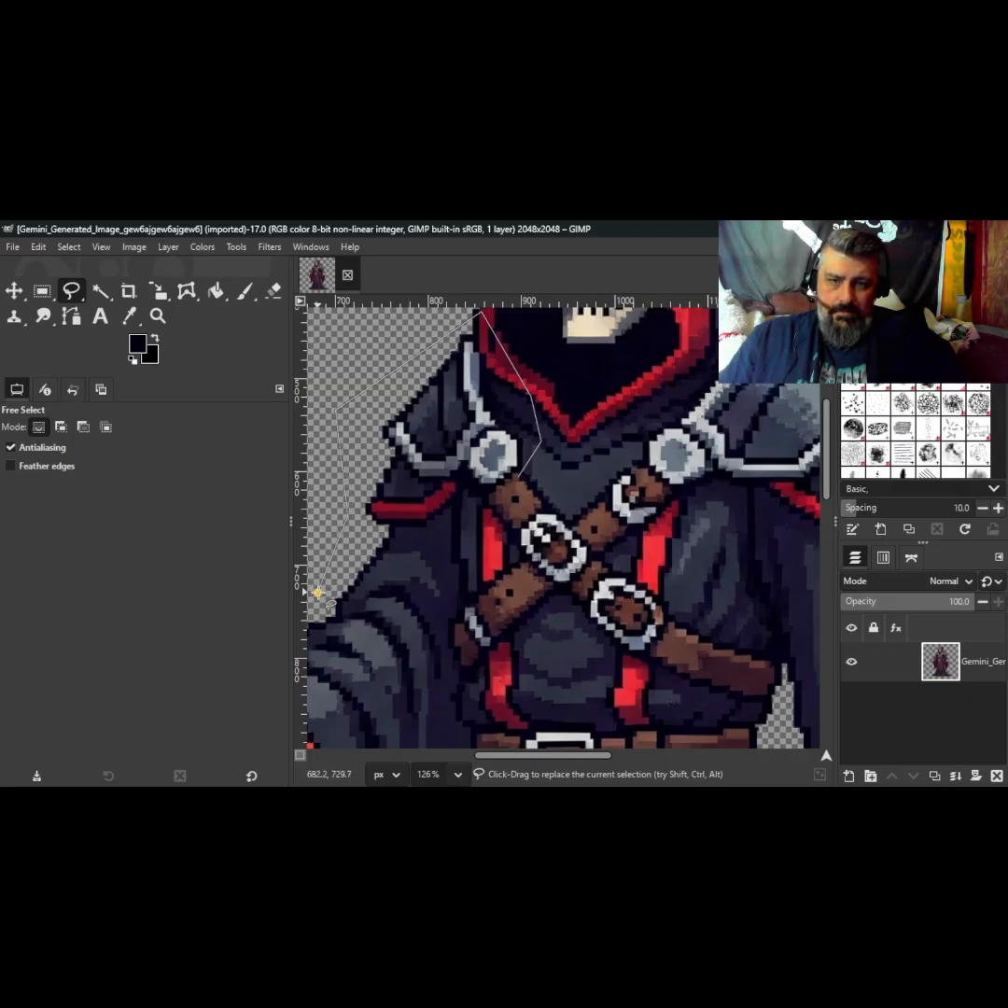
# Step: Continue the outline across the character's right upper sleeve and down its inner side to the lower crossed belt
pyautogui.scroll(-4, 317, 592)
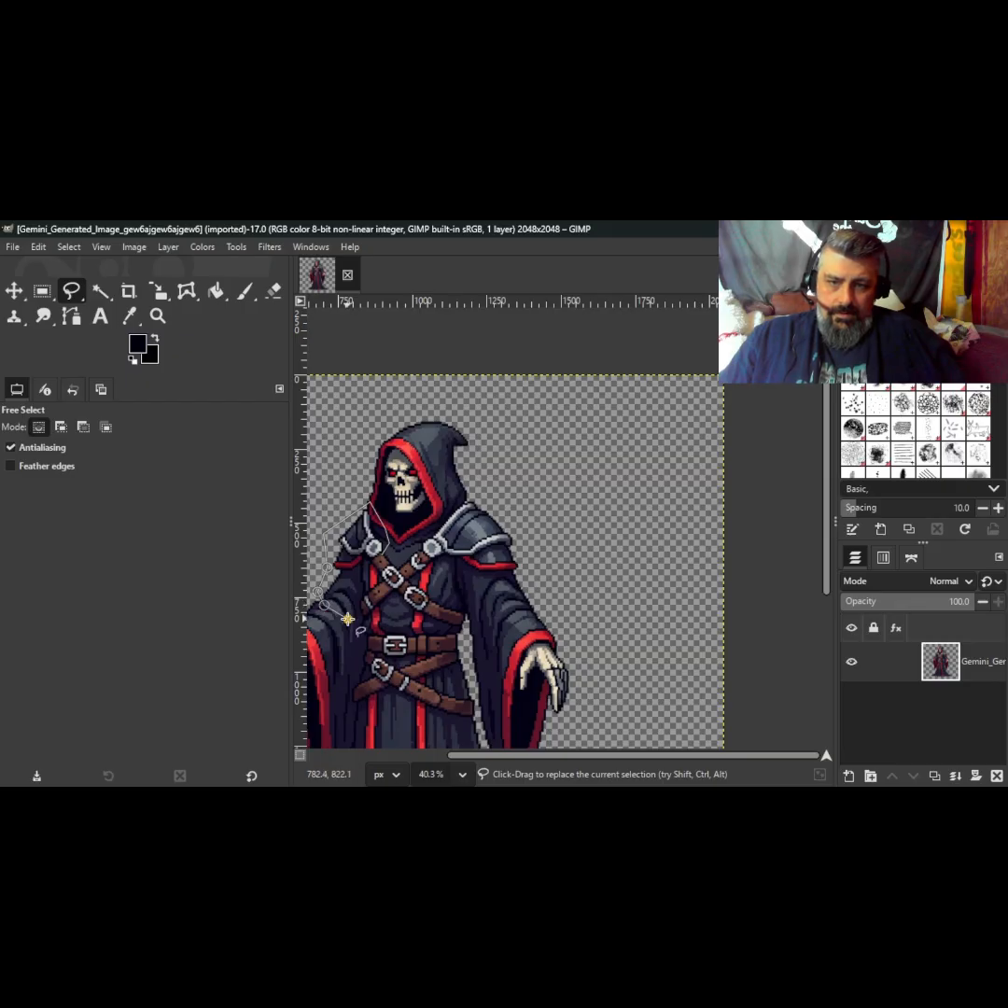
pyautogui.click(347, 619)
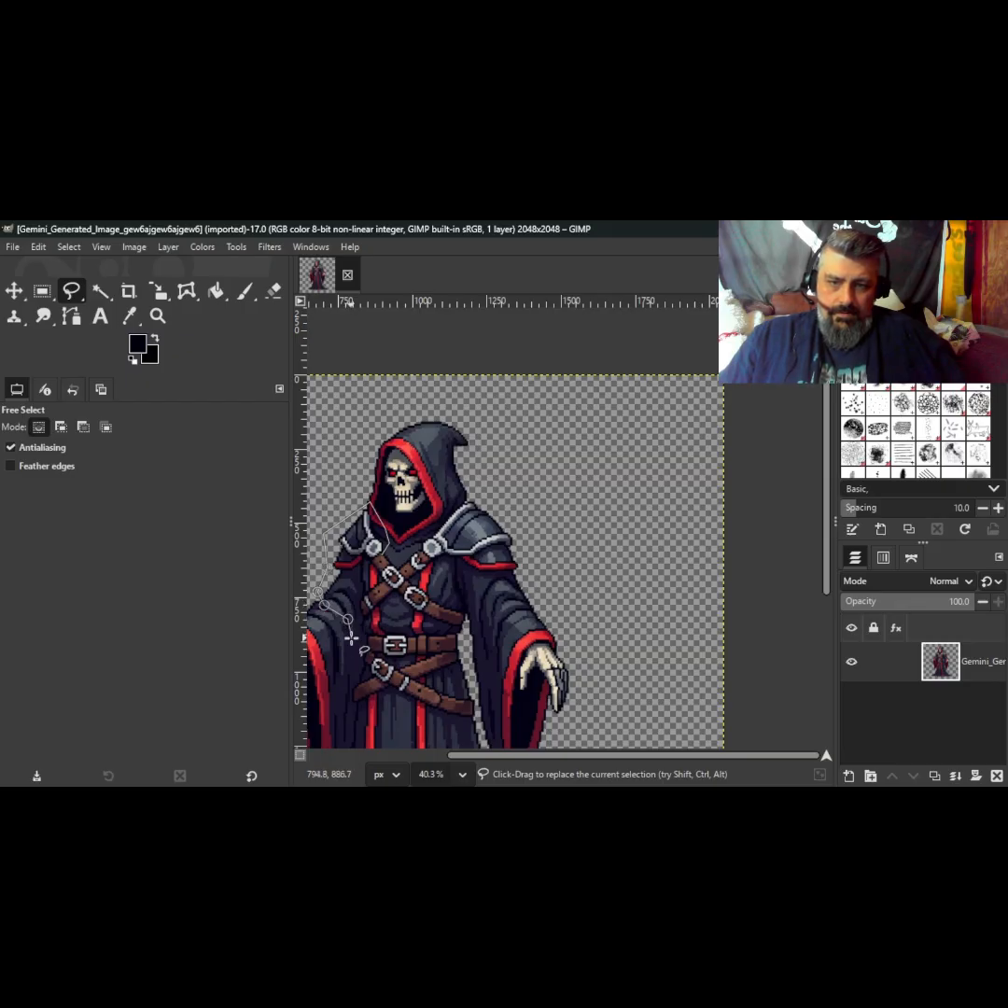
pyautogui.click(354, 686)
# Step: Trace the outline upward from the lower crossed belt along the waist belt's outer end to the torso edge above it
pyautogui.scroll(13, 355, 686)
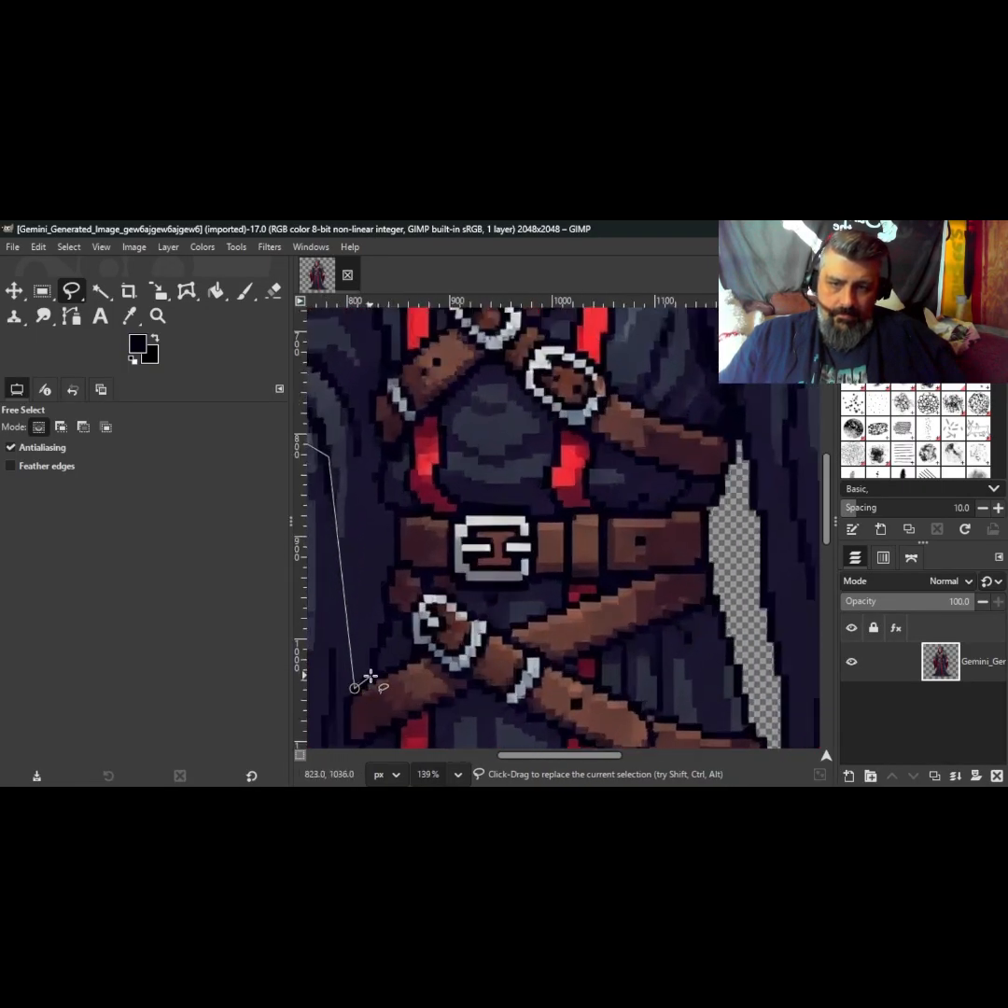
pyautogui.click(393, 608)
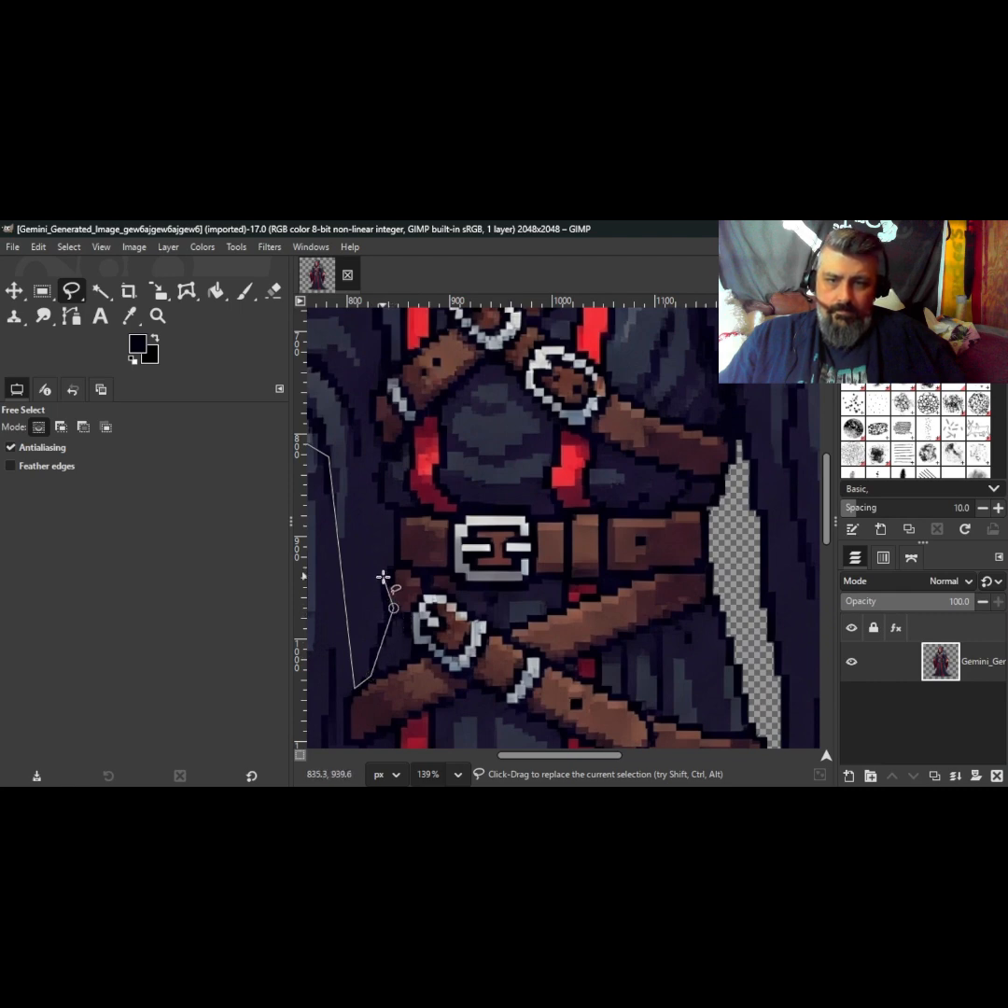
pyautogui.click(384, 577)
pyautogui.click(397, 542)
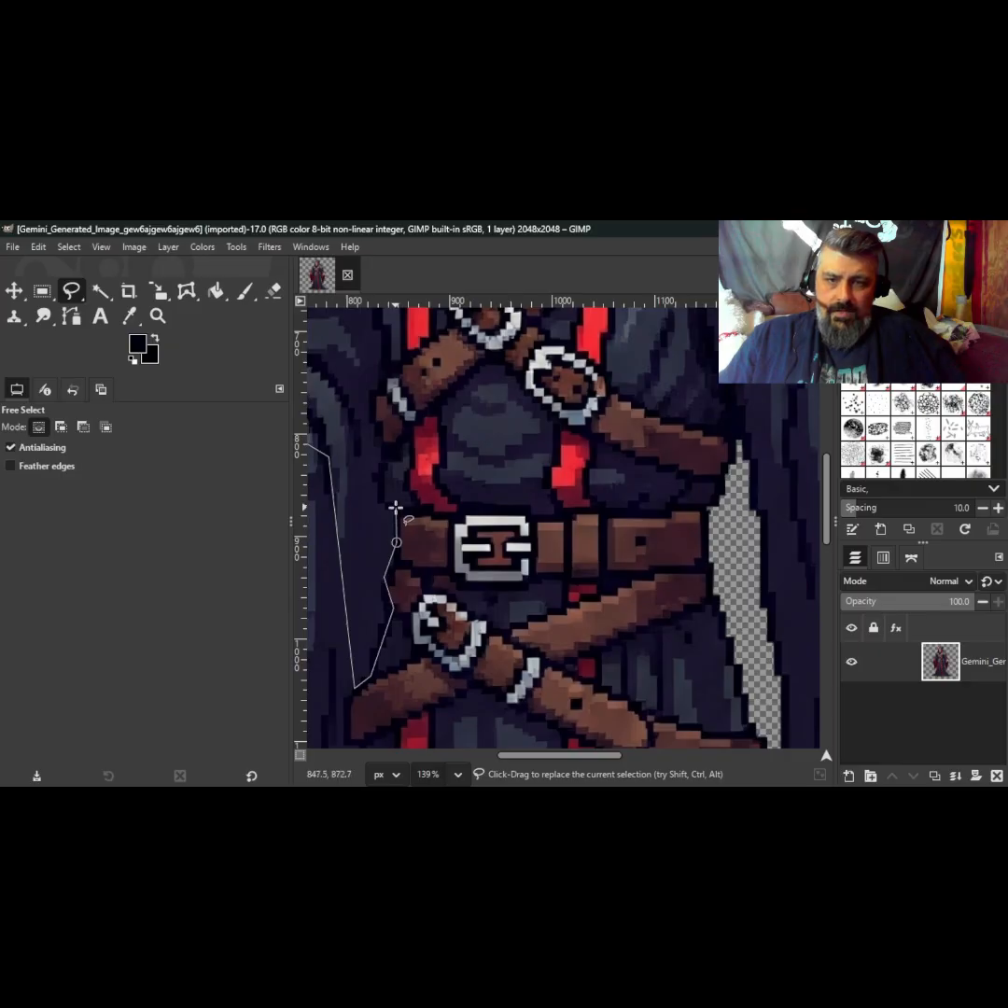
pyautogui.click(396, 507)
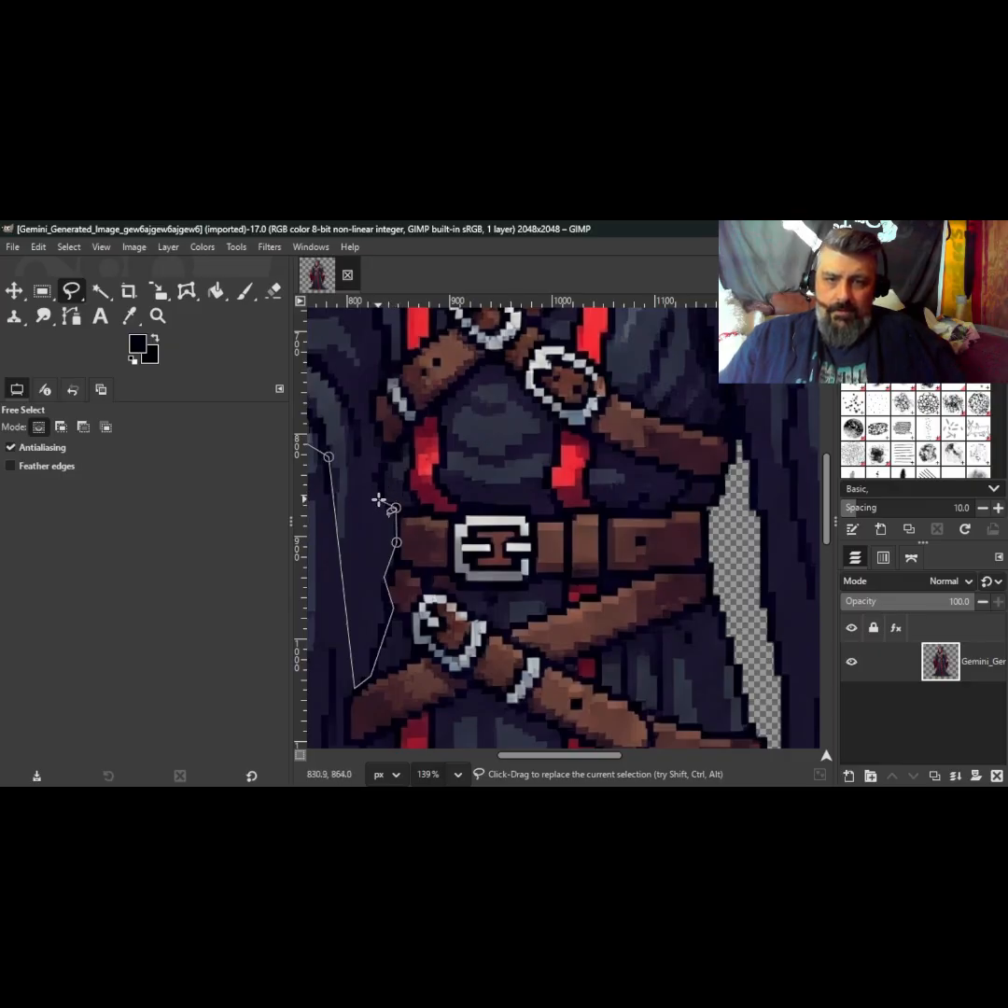
pyautogui.click(379, 499)
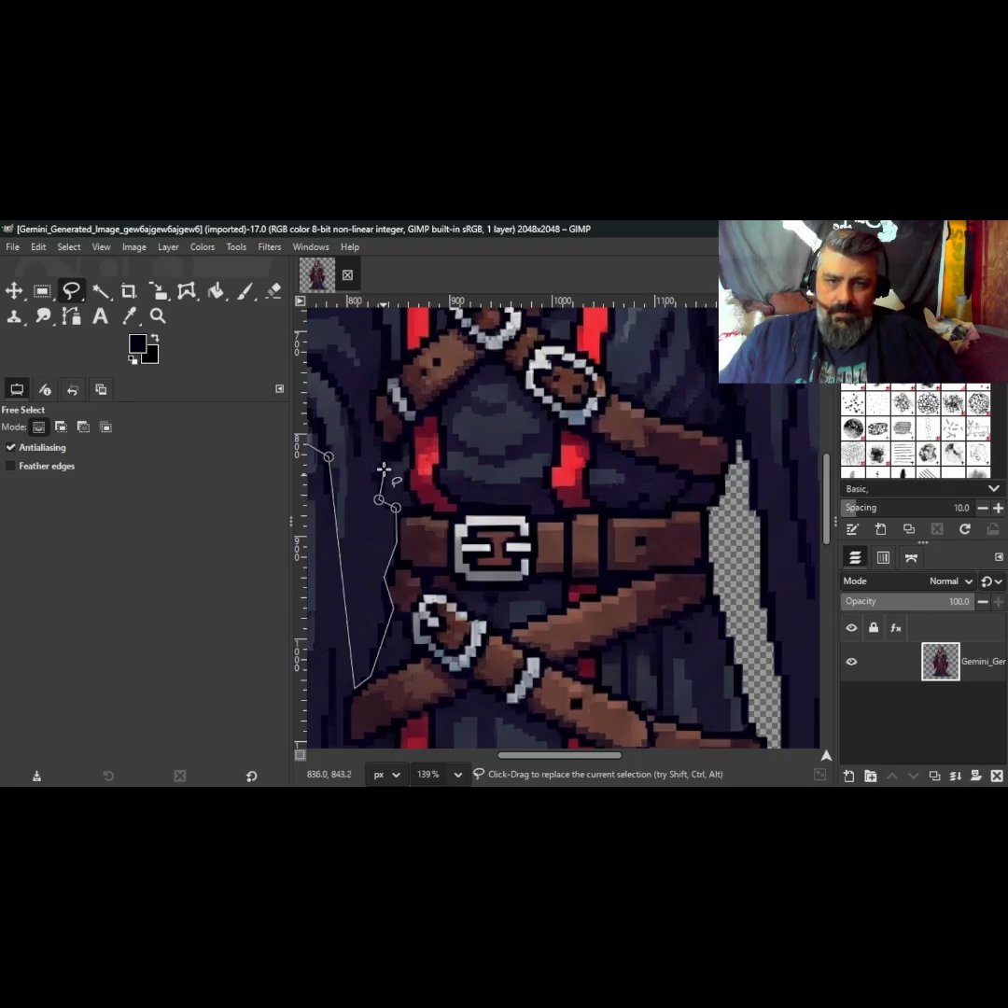
pyautogui.click(385, 466)
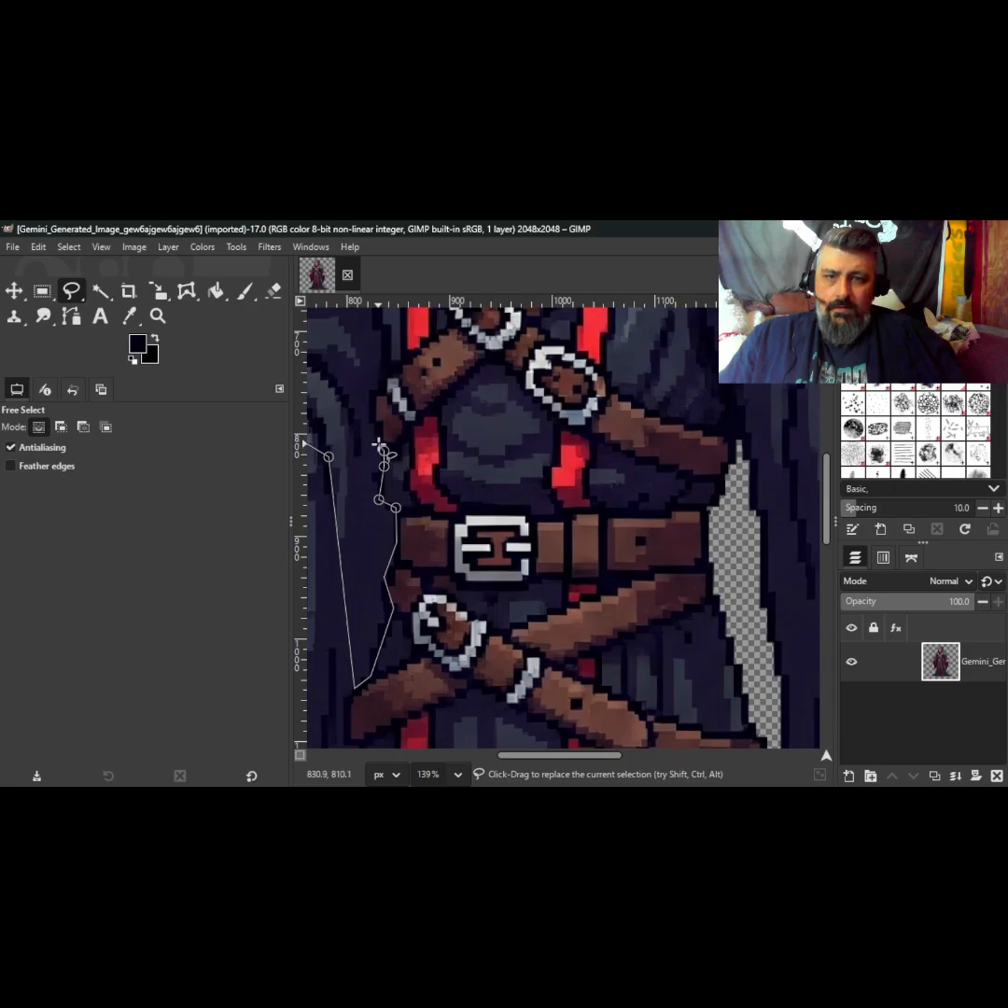
# Step: Trace the outline around the chest strap's outer end and up to its starting point beneath the shoulder clasp, closing the selection
pyautogui.click(378, 444)
pyautogui.click(380, 427)
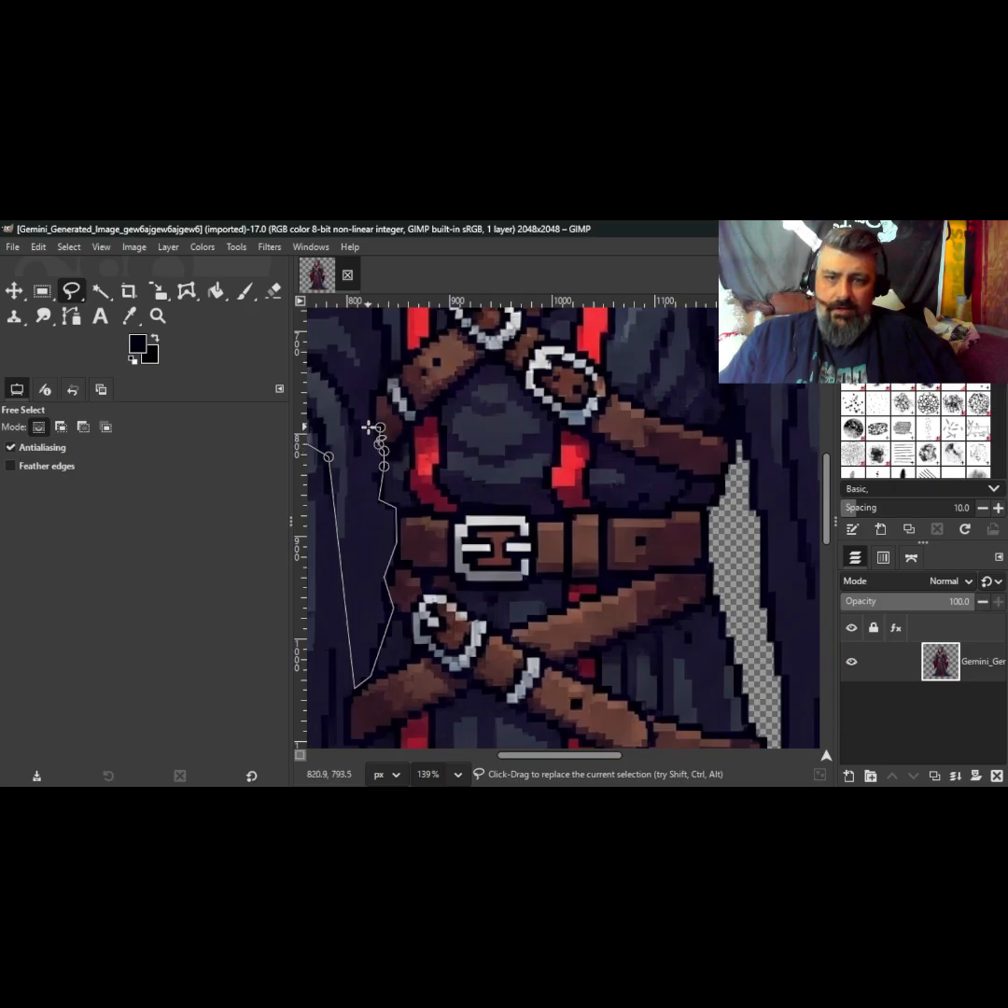
pyautogui.click(368, 427)
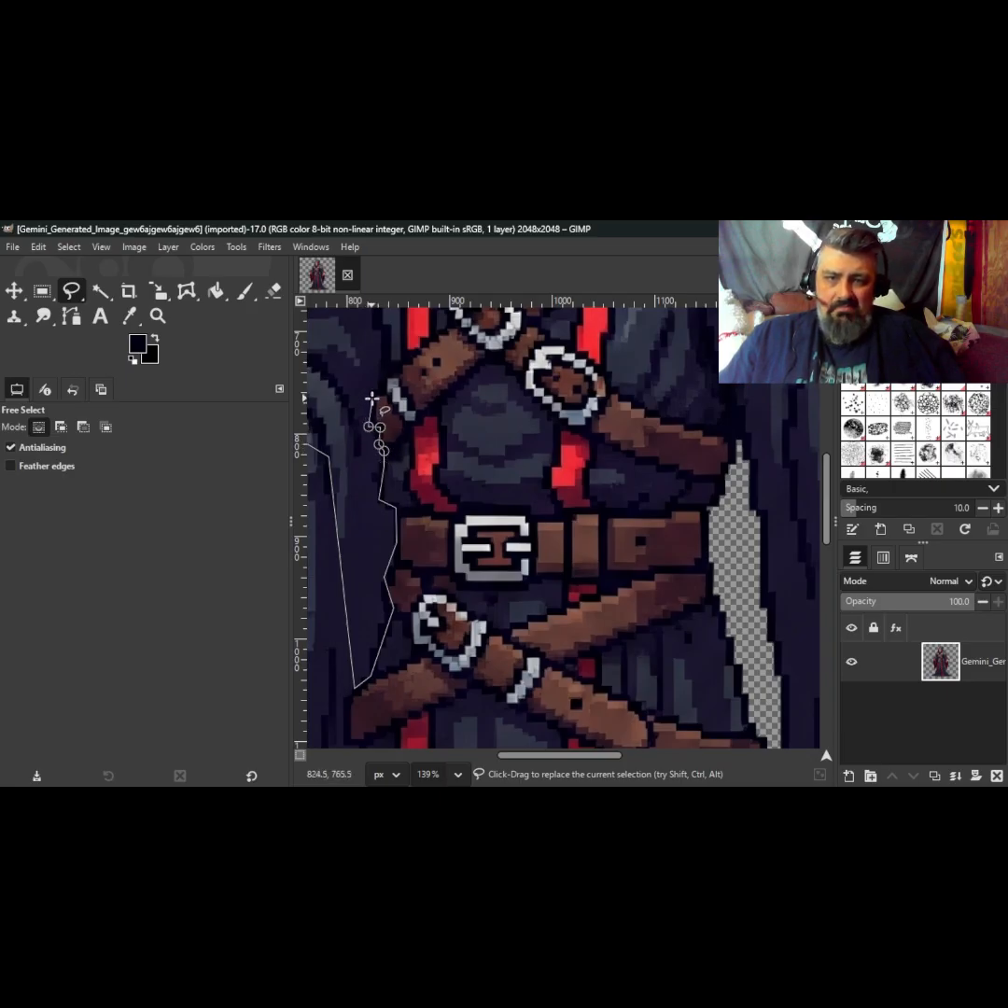
pyautogui.click(370, 399)
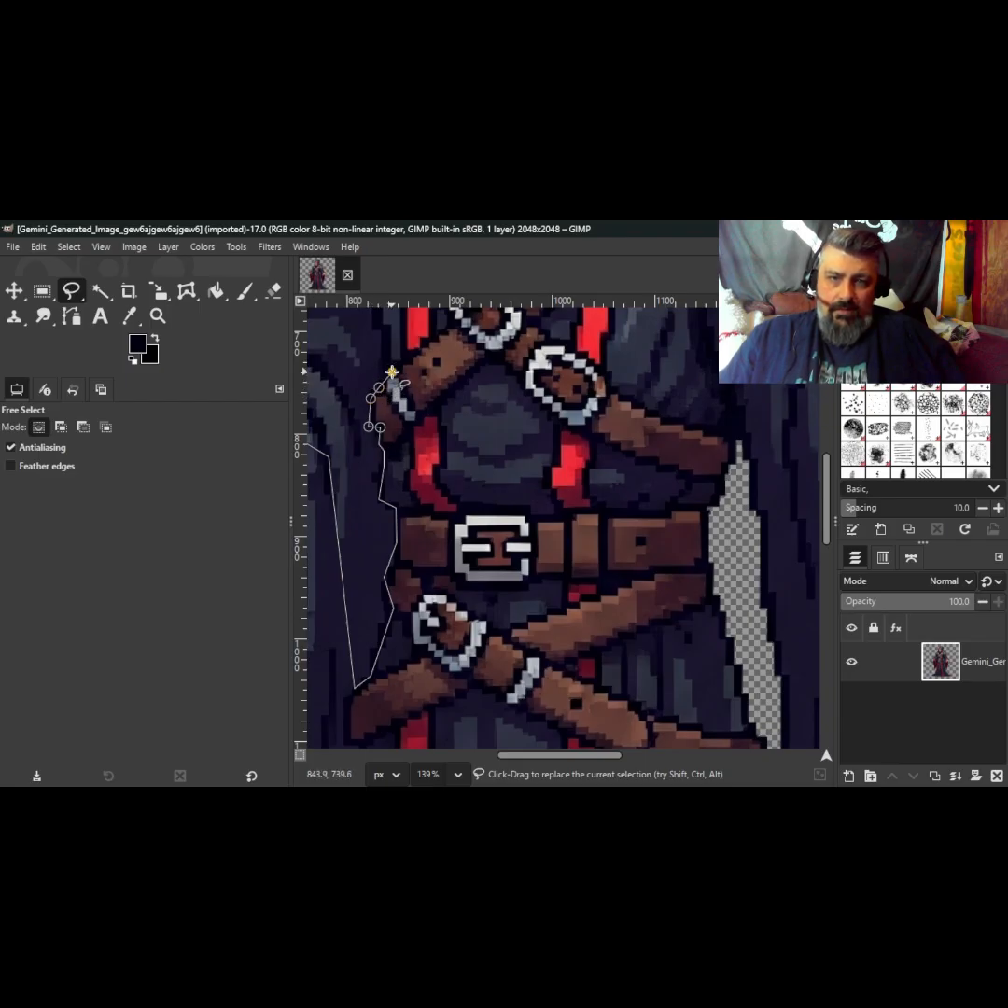
pyautogui.scroll(2, 392, 374)
pyautogui.scroll(1, 392, 373)
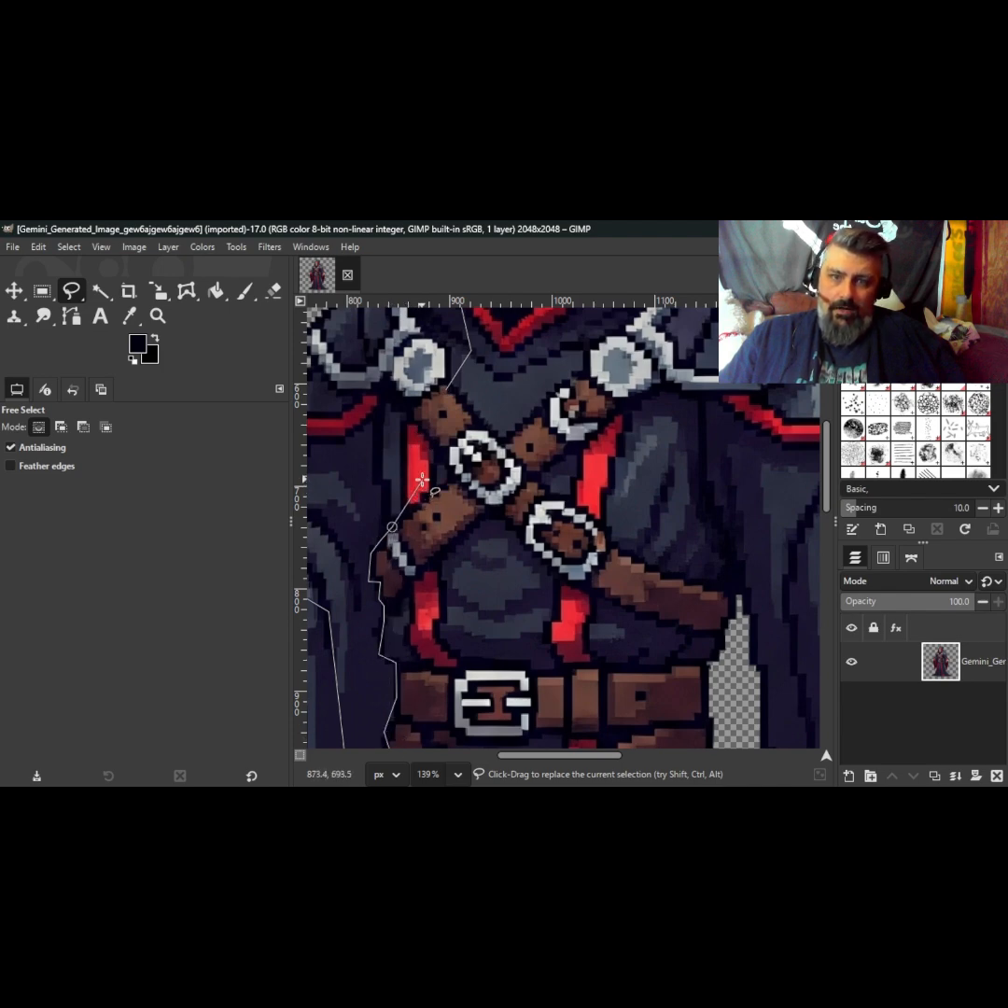
pyautogui.click(447, 389)
pyautogui.scroll(-3, 460, 438)
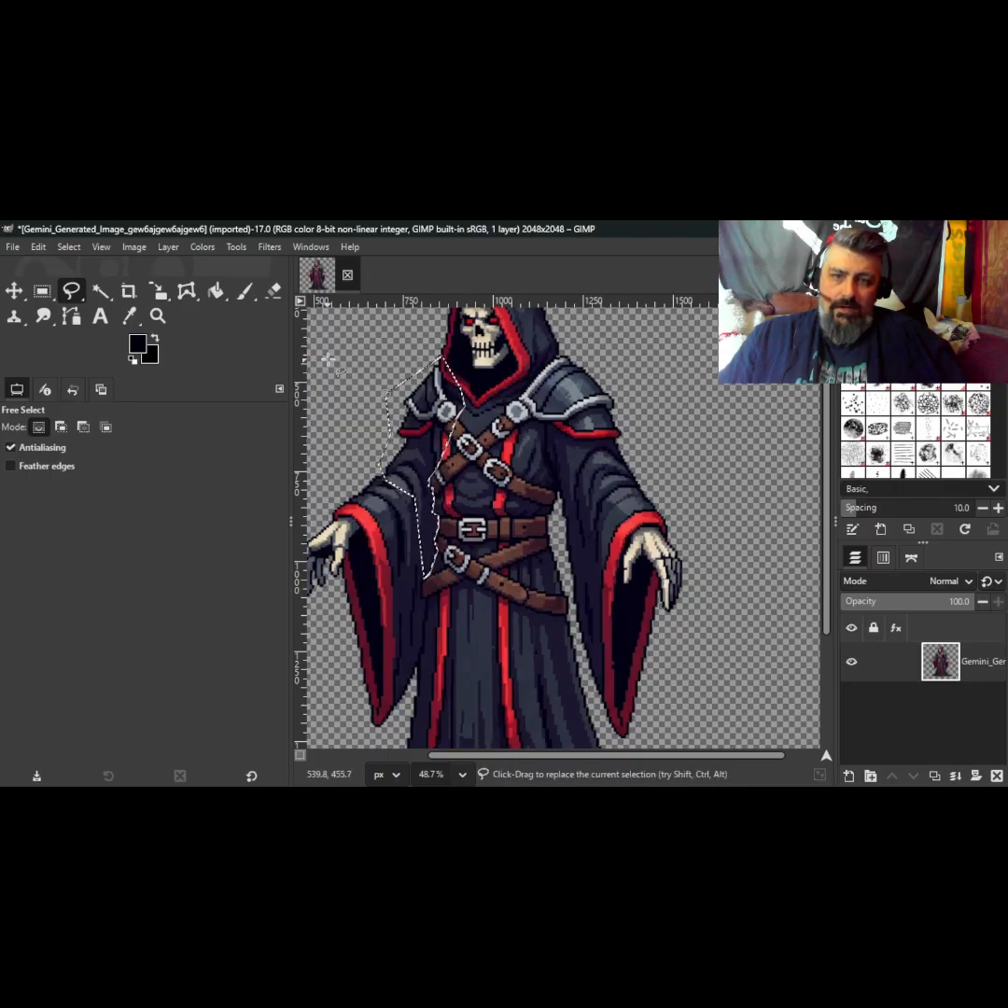
# Step: Export the image as Grim Reaper Right Shoulder.png with the default PNG options
pyautogui.click(12, 248)
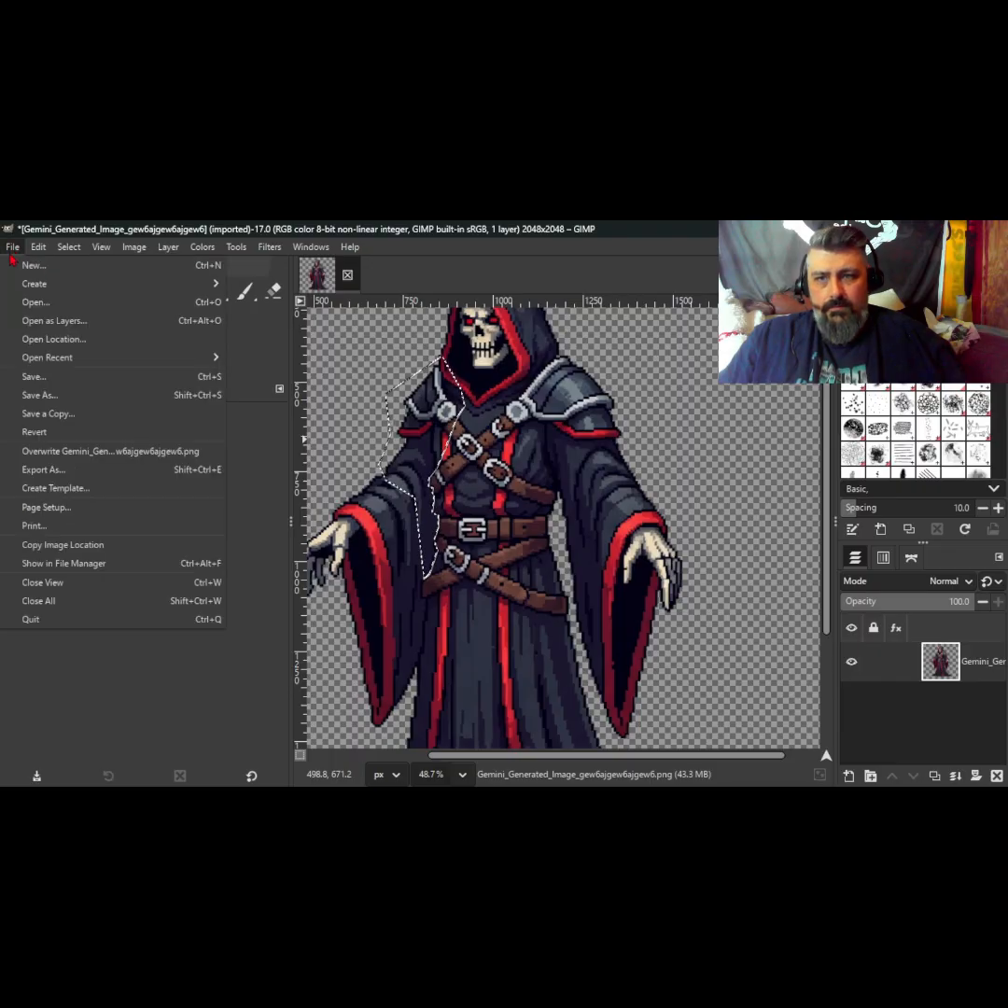
pyautogui.click(49, 470)
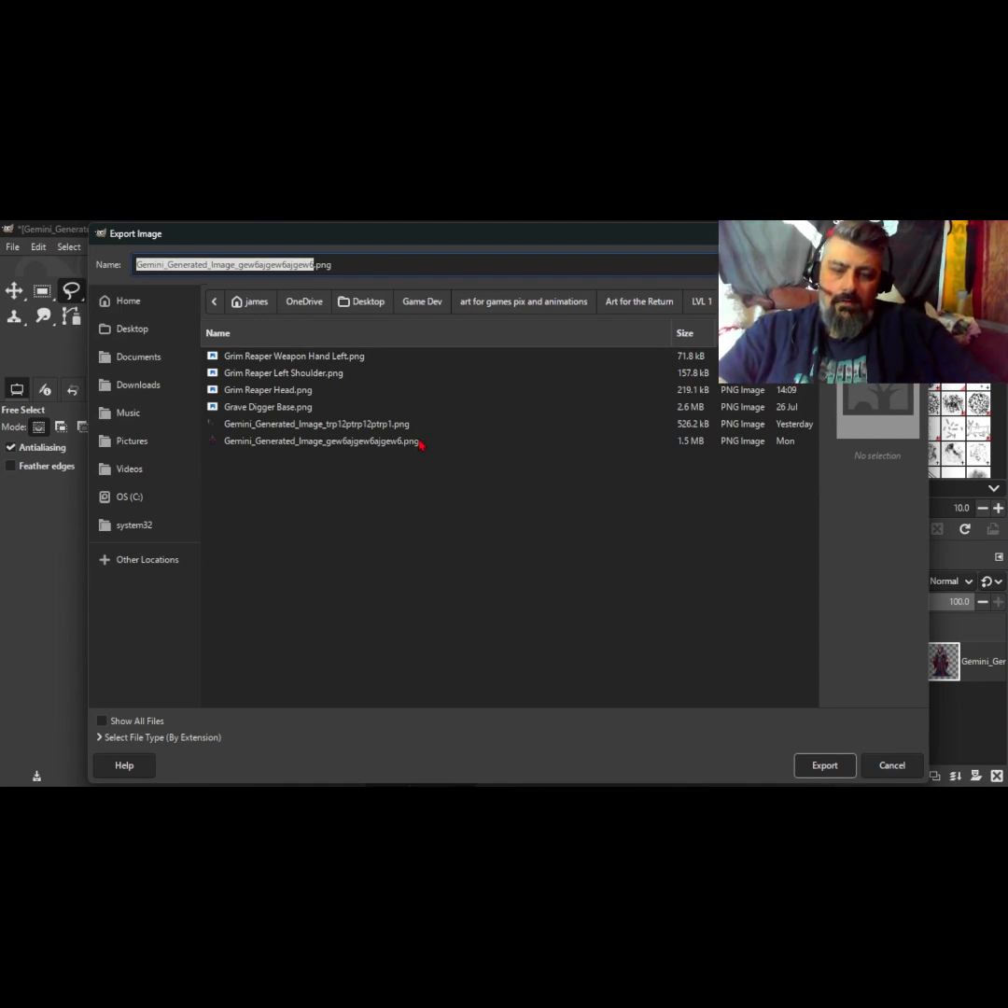
pyautogui.write('grim')
pyautogui.press('BackSpace')
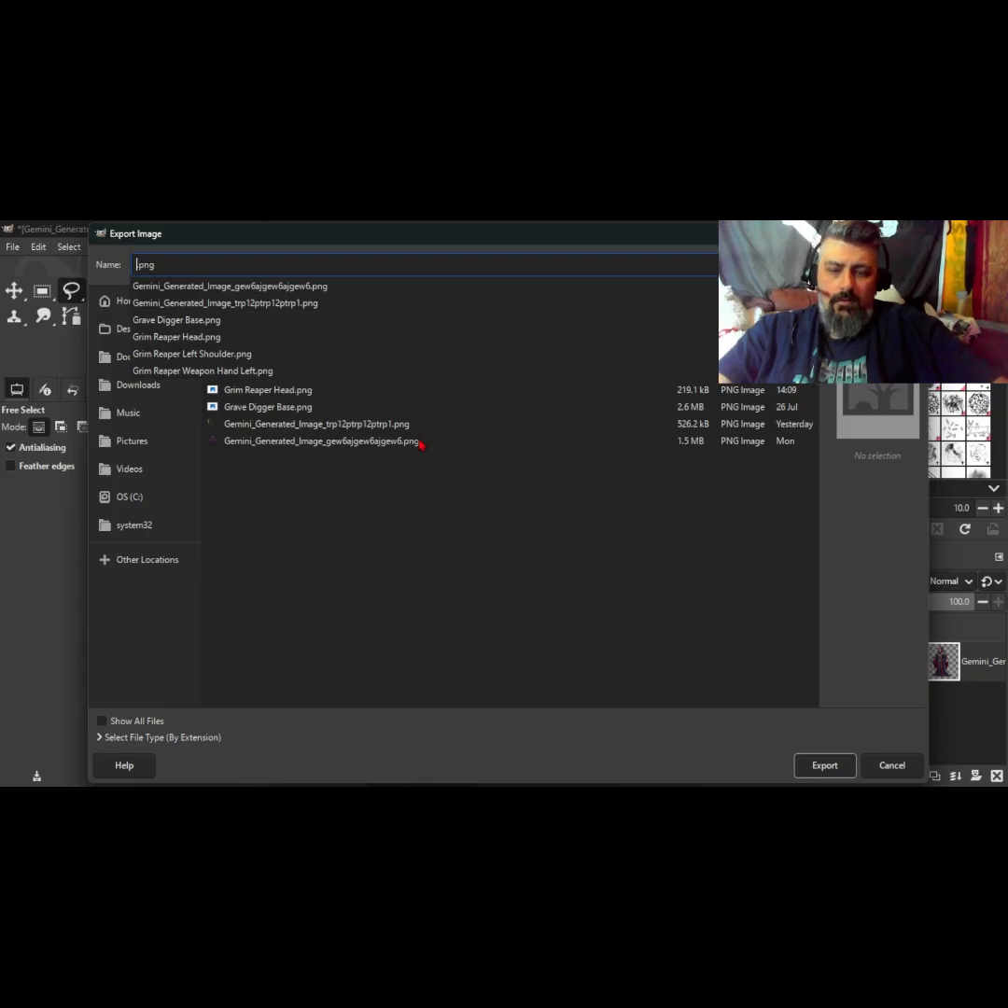
pyautogui.write('Grim Reaper')
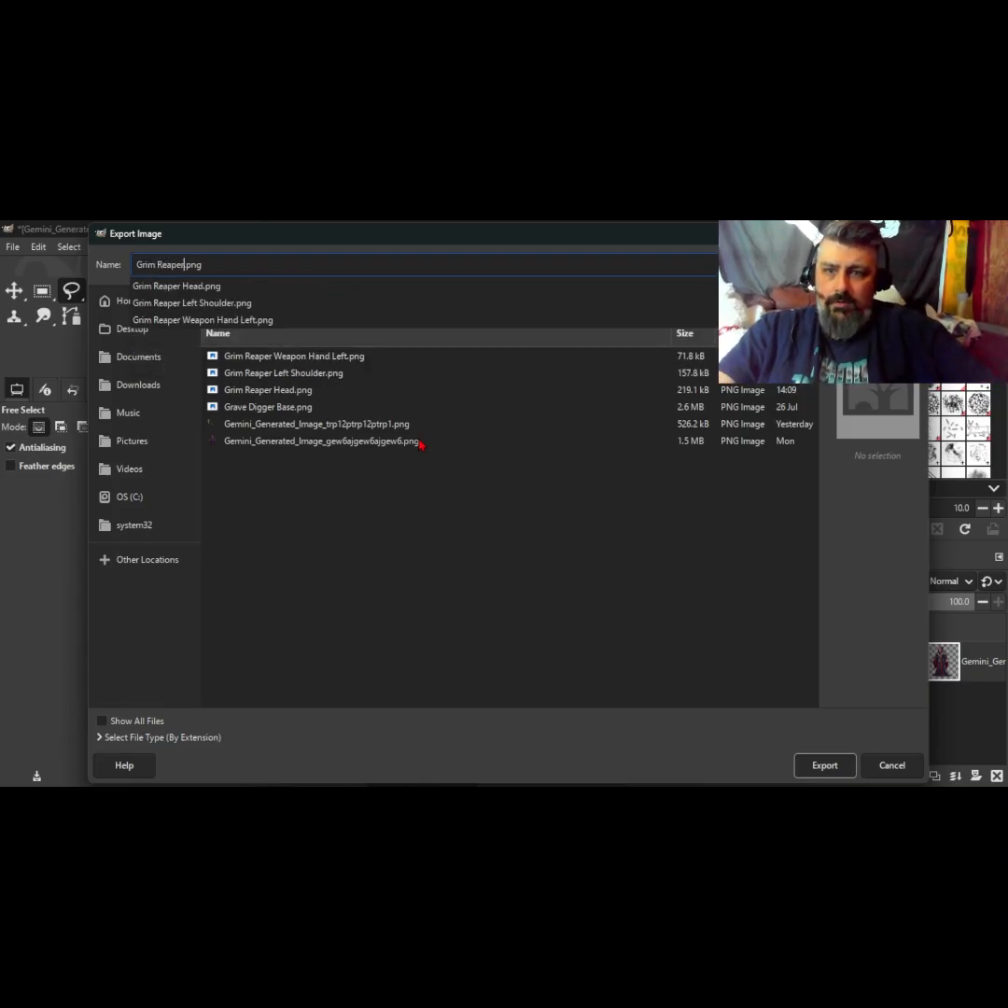
pyautogui.write(' Right Sh')
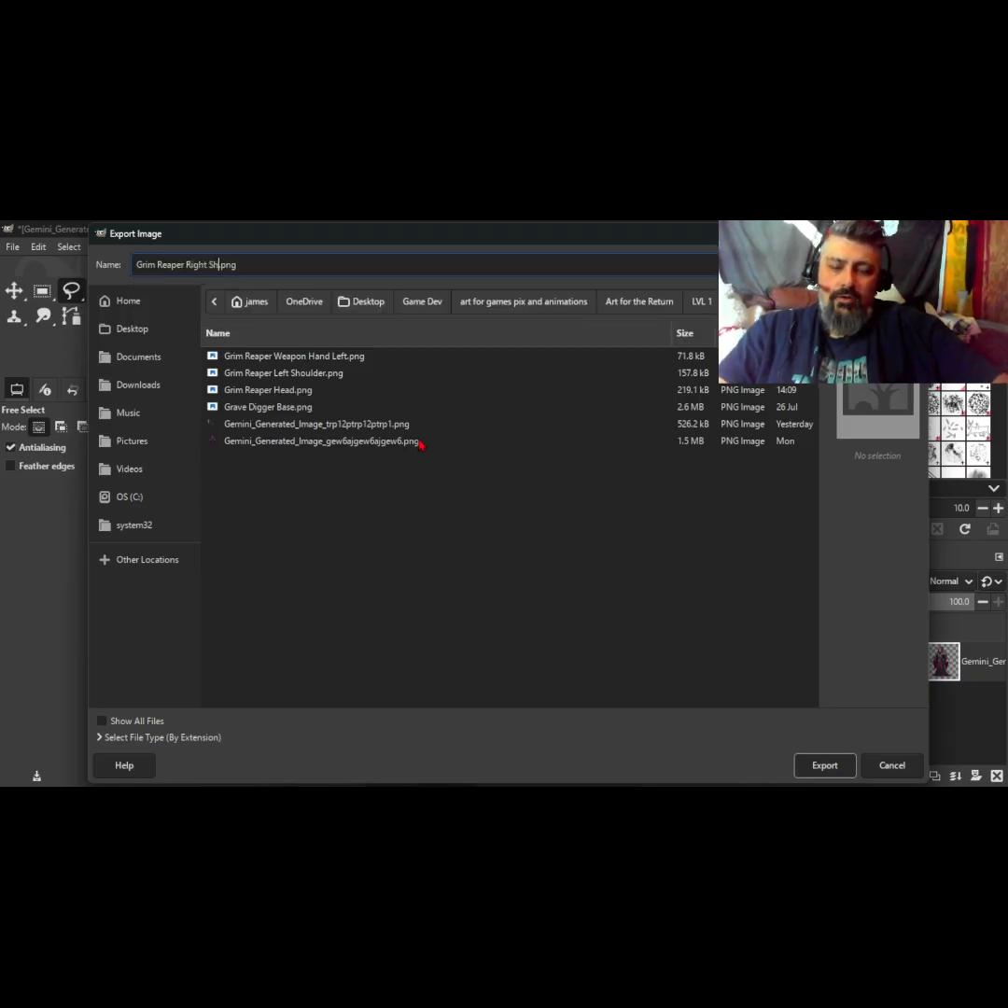
pyautogui.write('oulder')
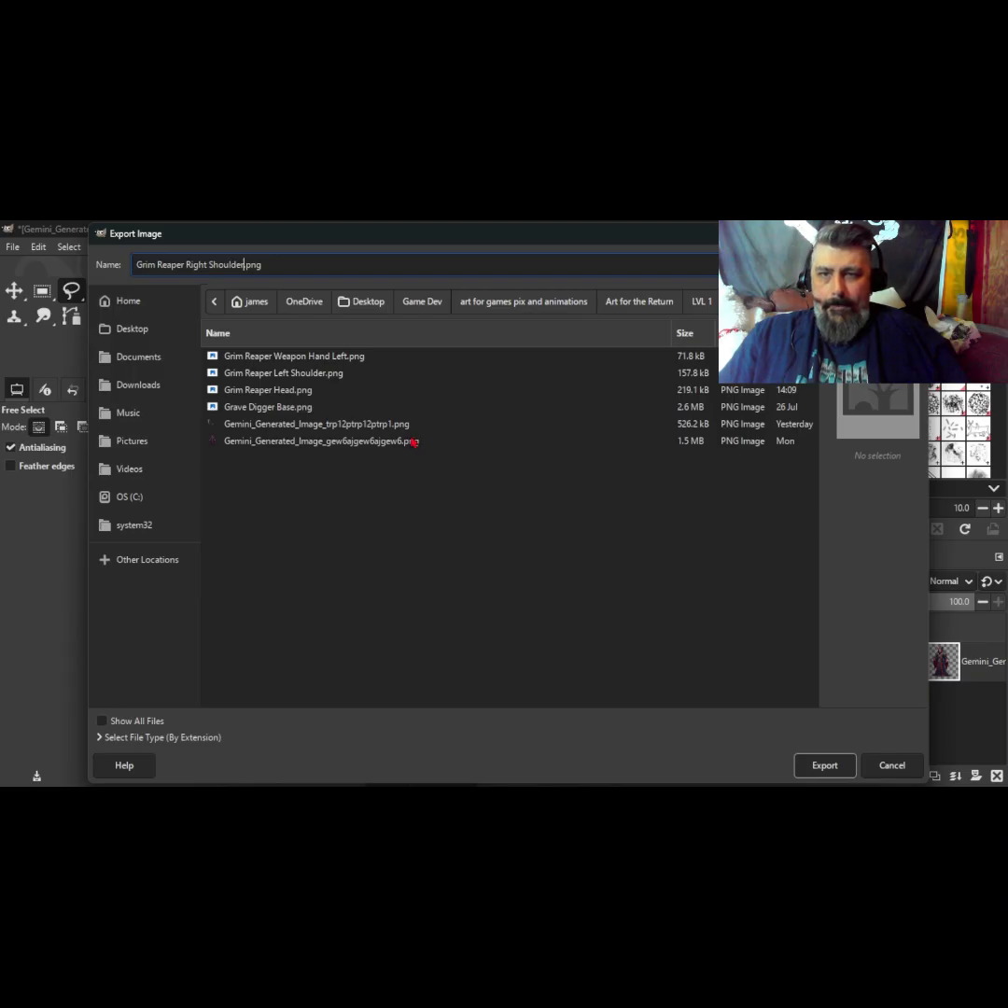
pyautogui.click(824, 764)
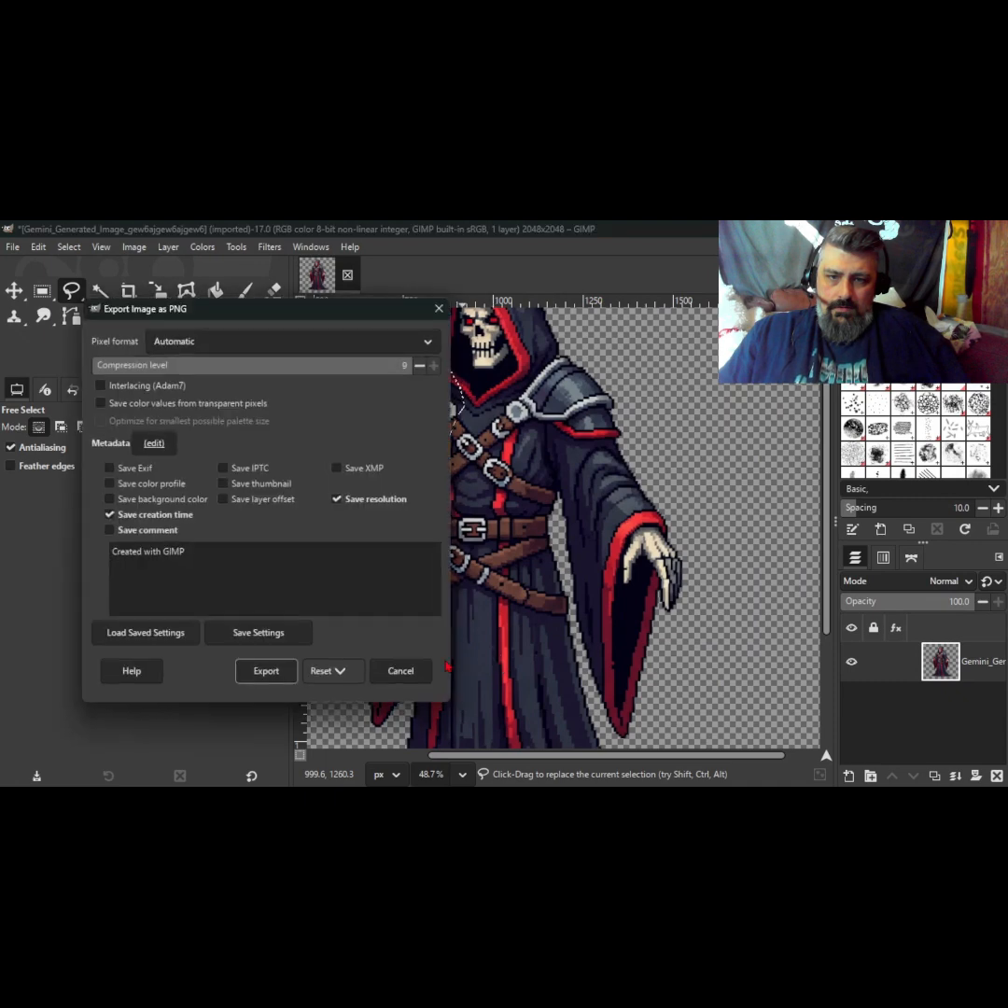
pyautogui.click(265, 671)
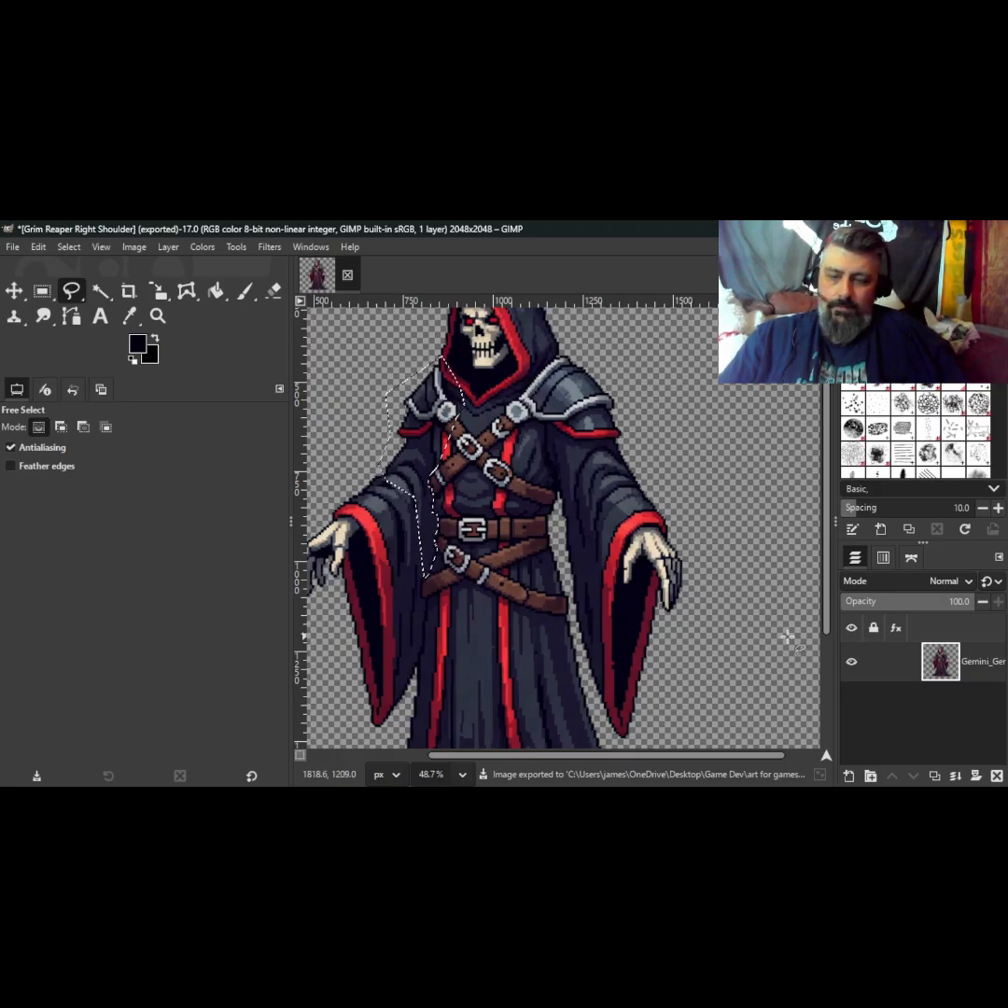
# Step: Copy the selected right shoulder onto its own layer and delete the original full-character layer
pyautogui.press('ctrl')
pyautogui.hotkey('ctrl', 'c')
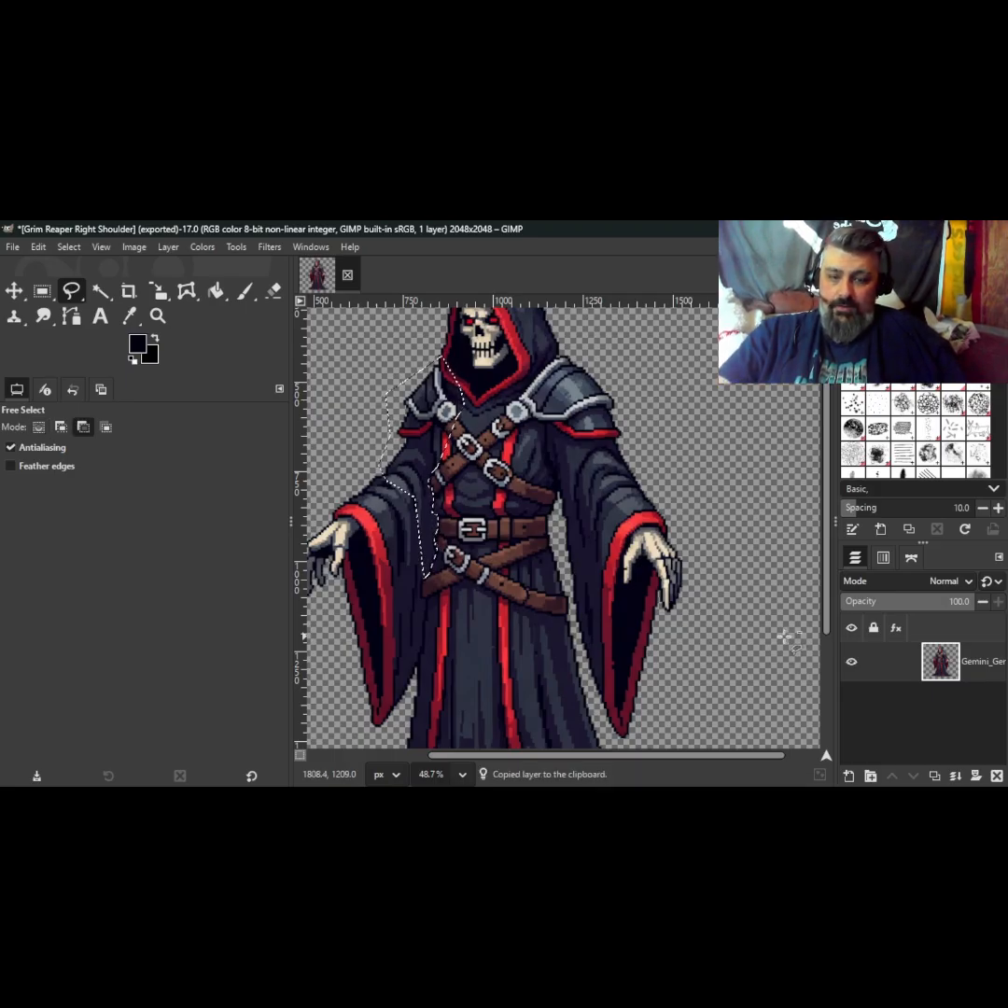
pyautogui.hotkey('ctrl', 'v')
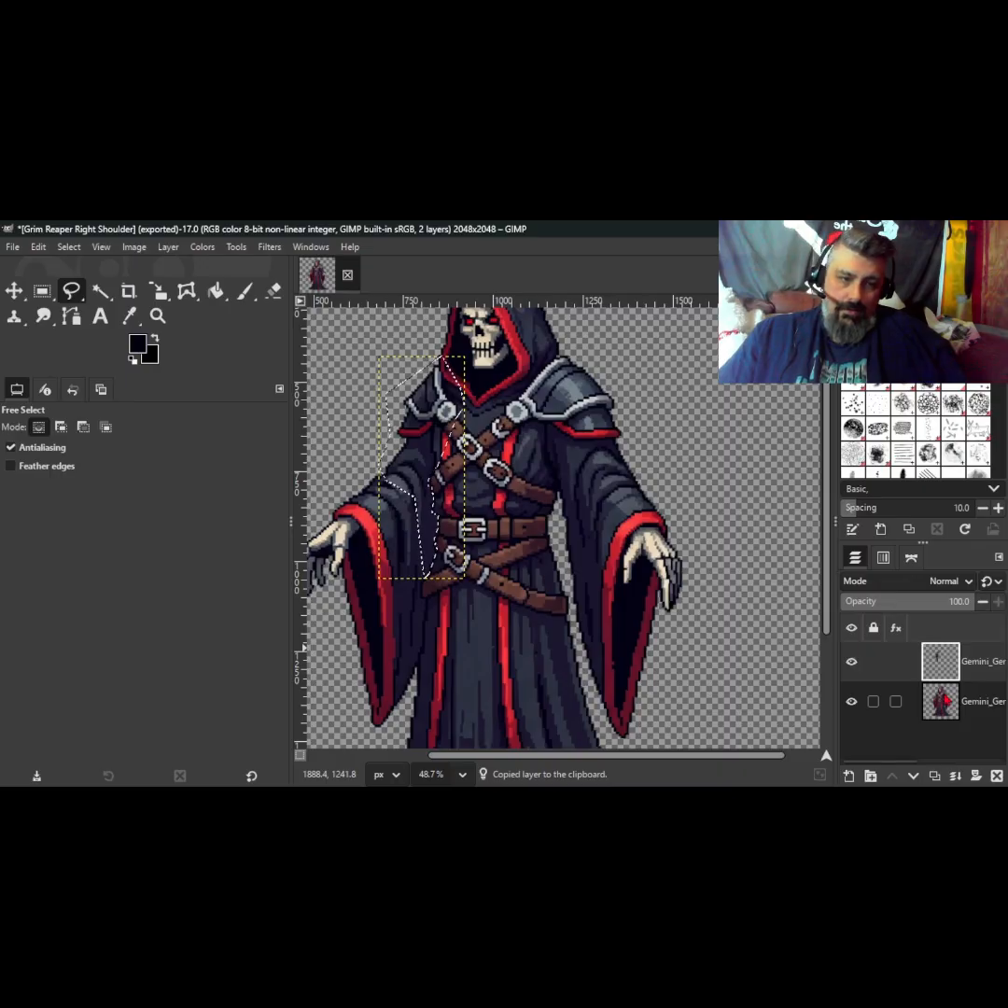
pyautogui.rightClick(946, 700)
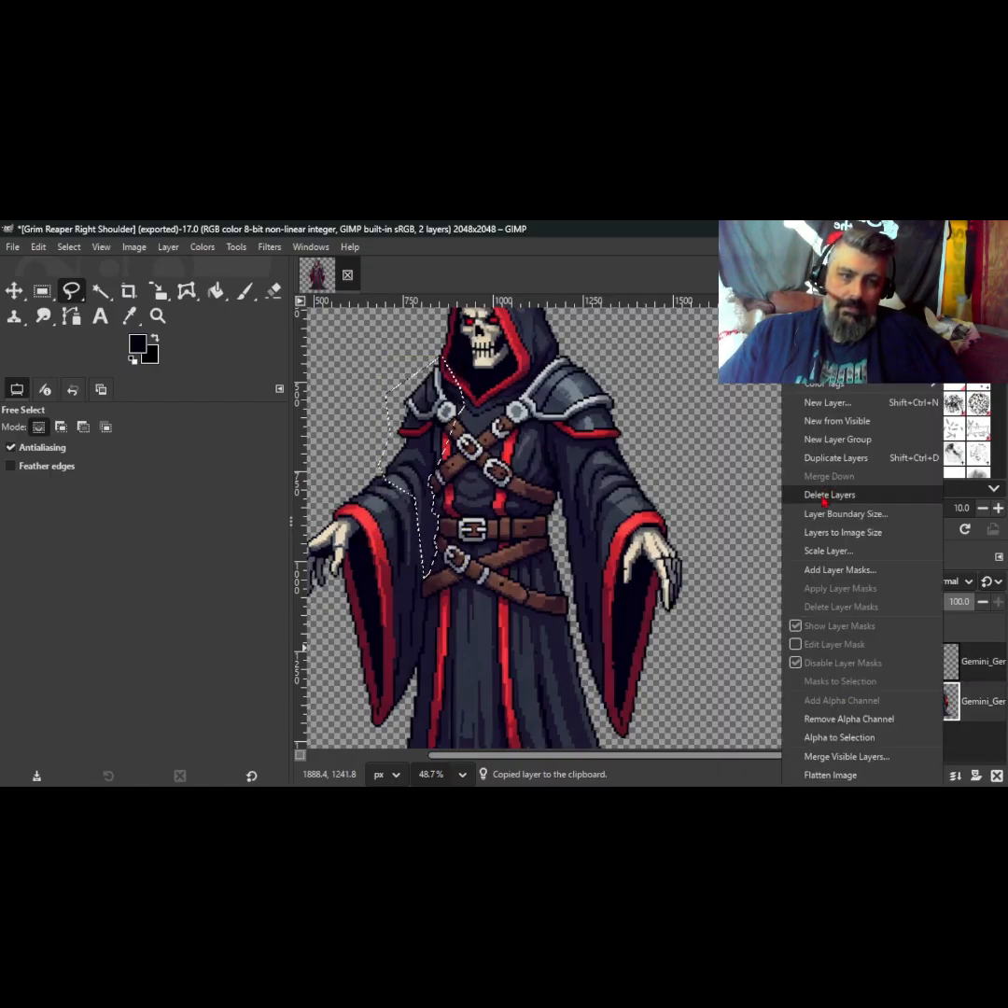
pyautogui.click(830, 495)
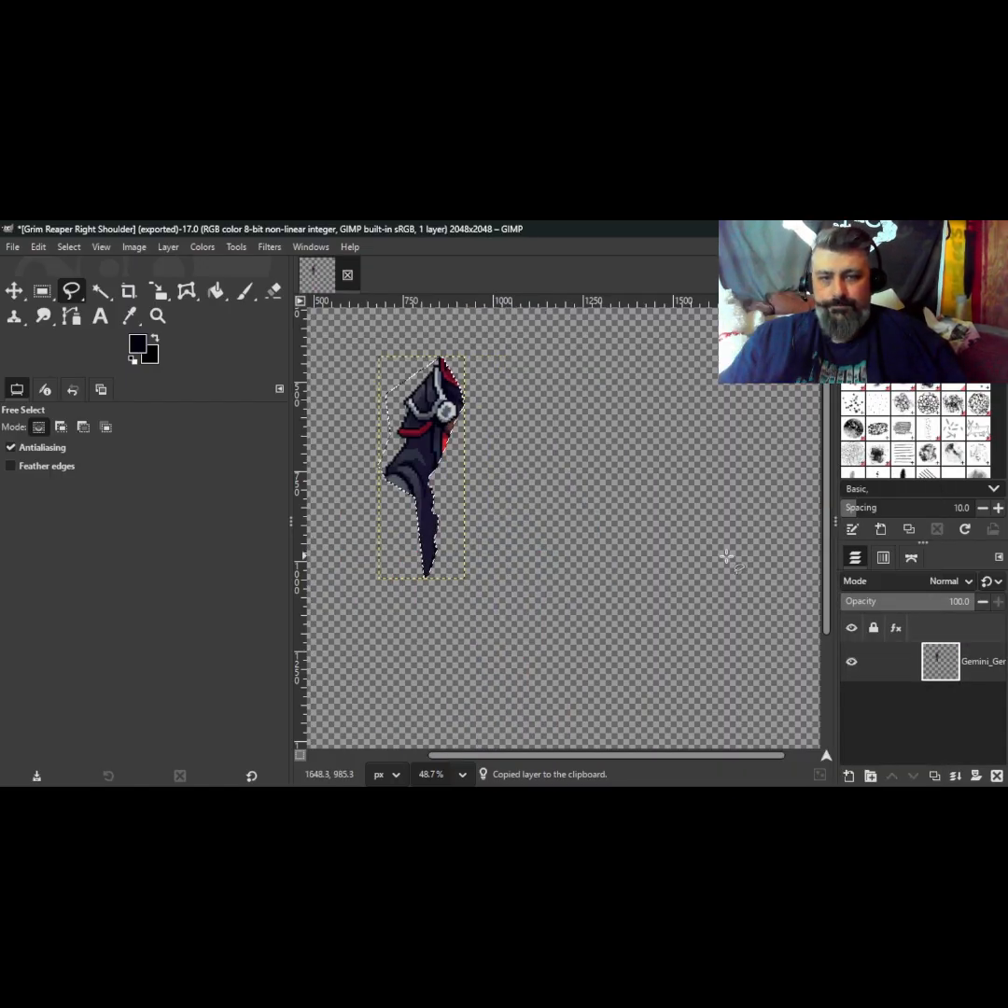
# Step: Export the isolated shoulder again to Grim Reaper Right Shoulder.png and close the image, discarding changes
pyautogui.click(12, 247)
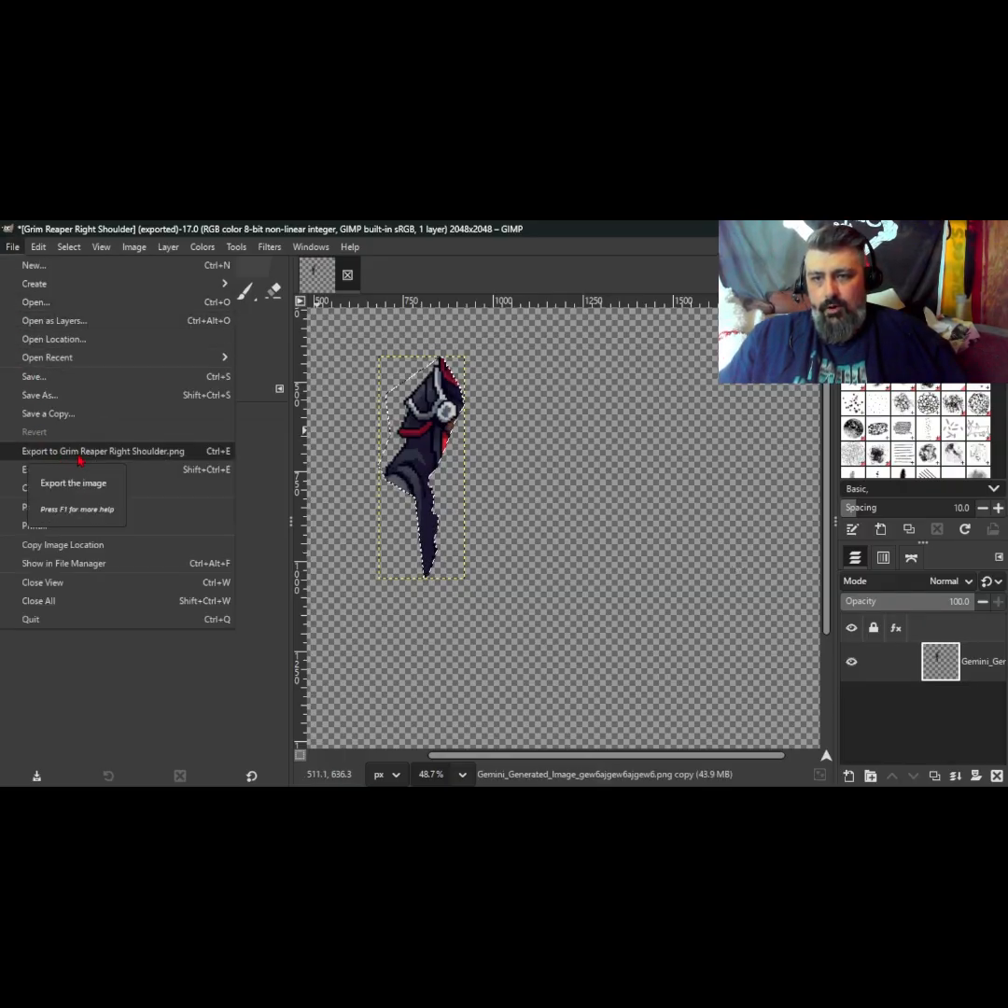
pyautogui.click(166, 454)
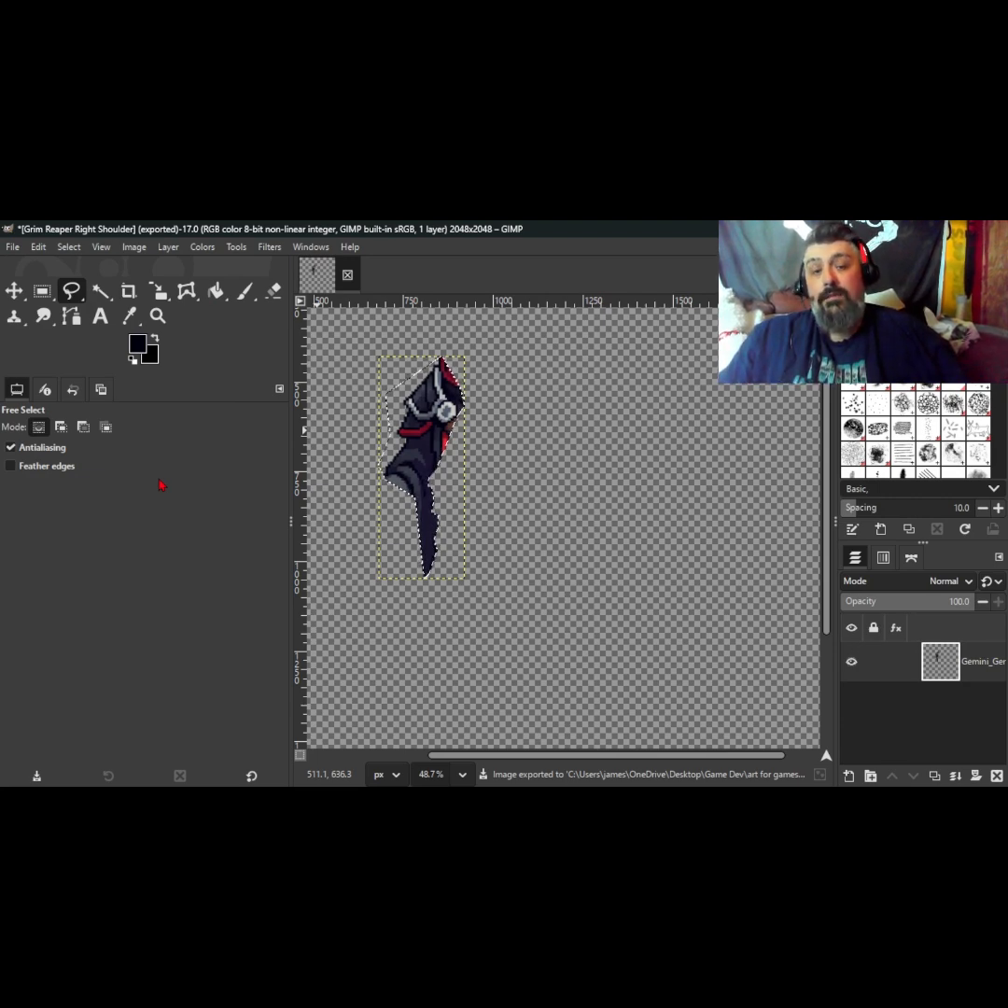
pyautogui.click(345, 280)
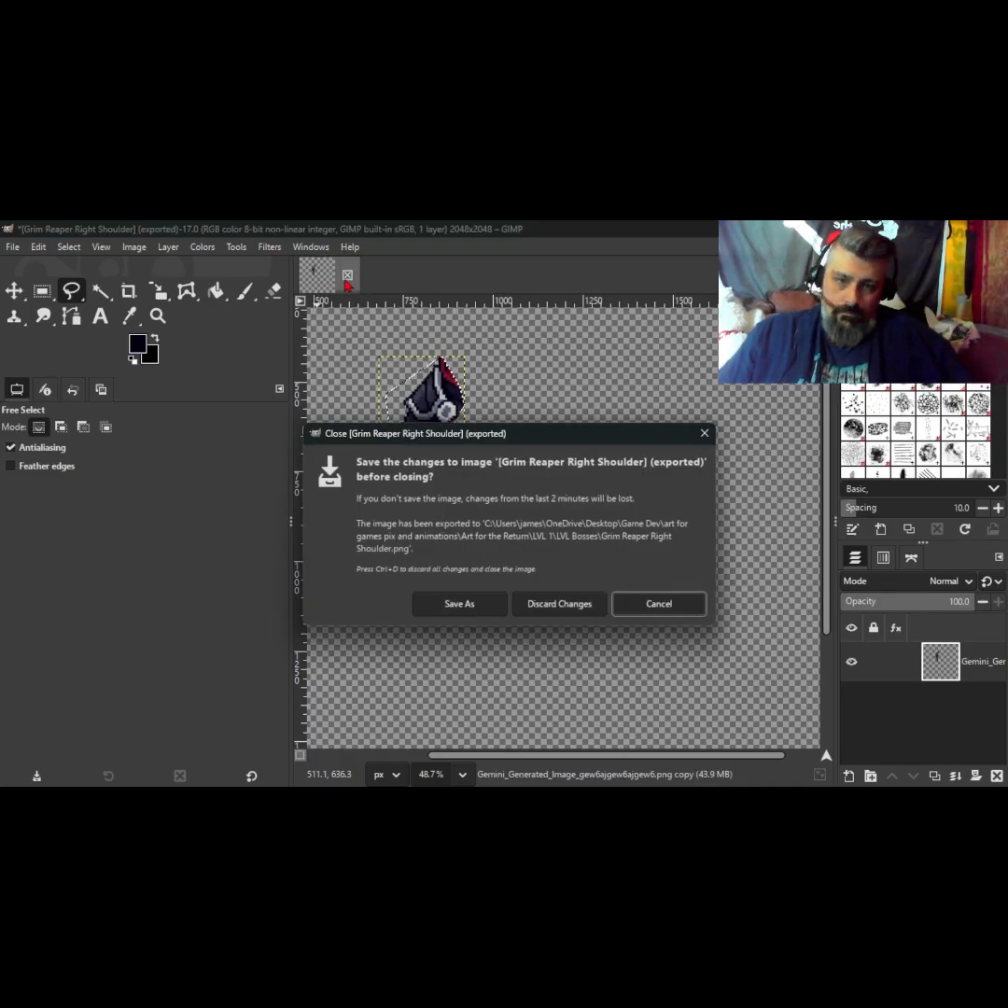
pyautogui.click(572, 606)
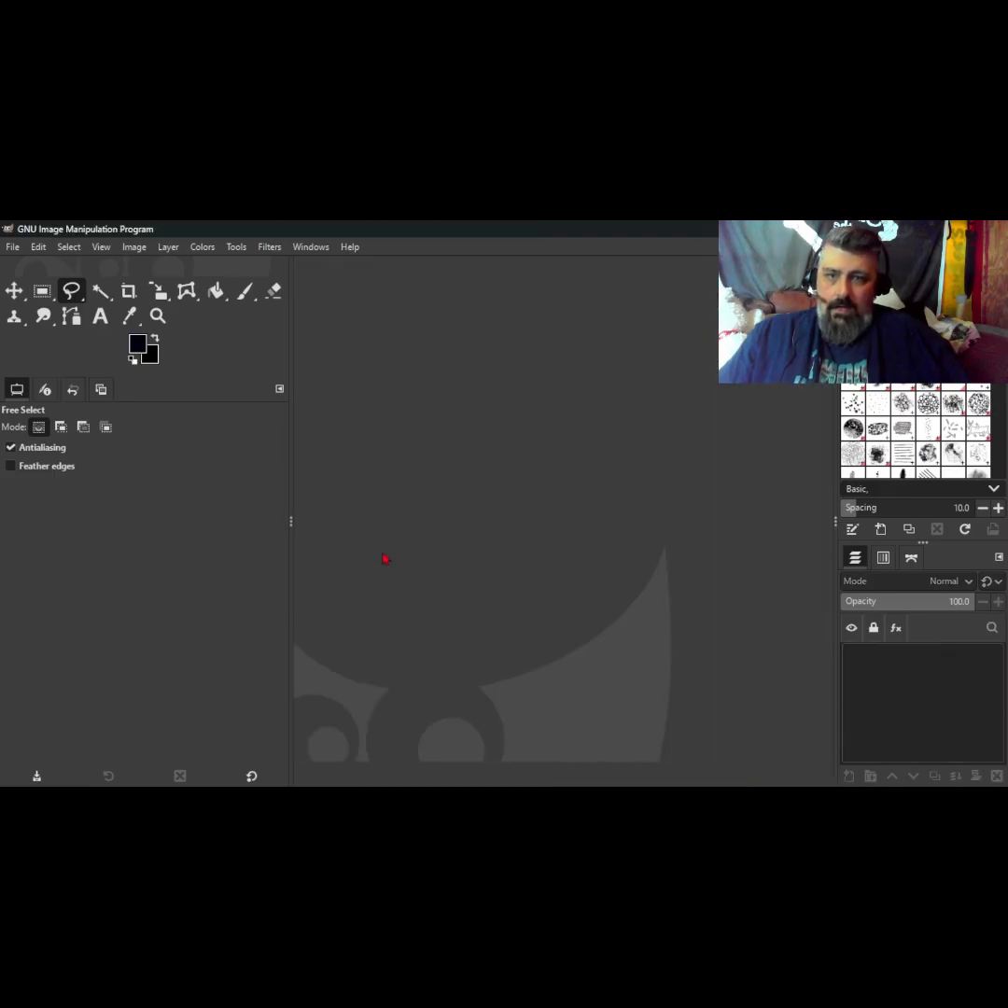
# Step: Open Gemini_Generated_Image_gew6ajgew6ajgew6.png as layers
pyautogui.click(12, 250)
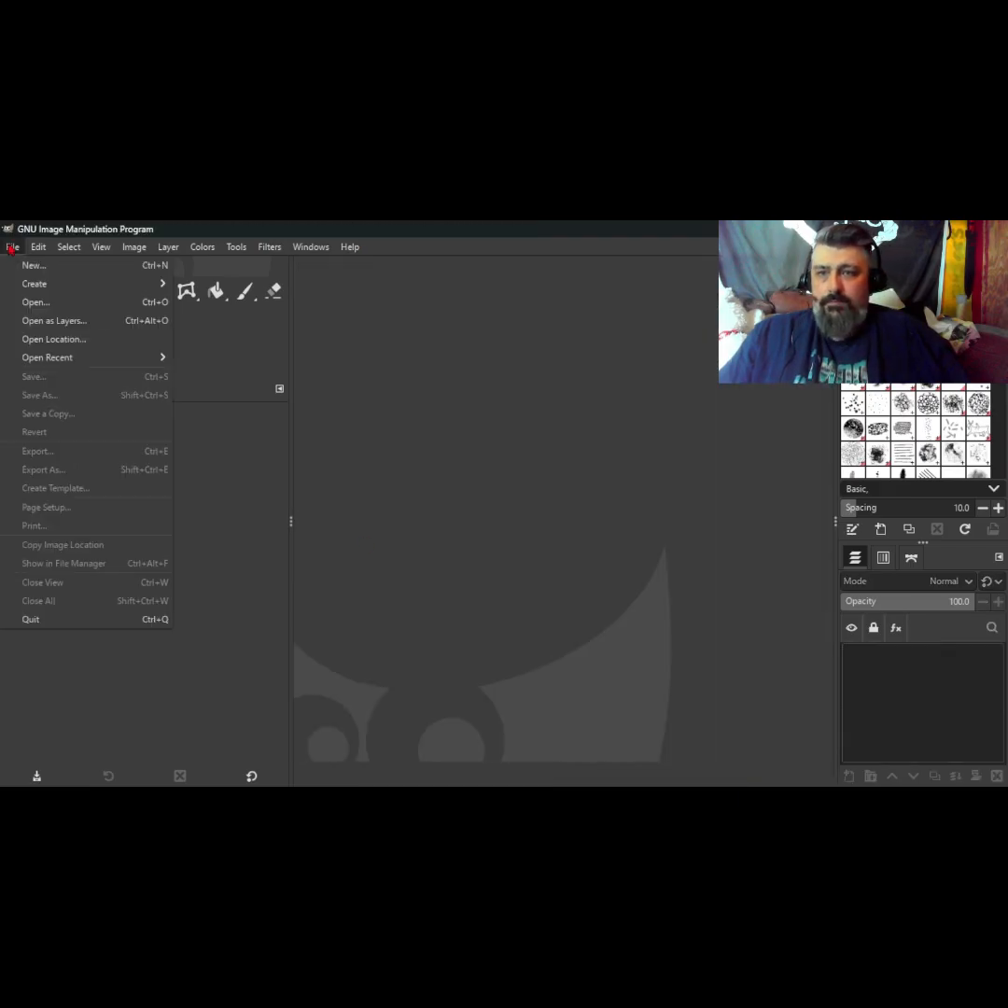
pyautogui.click(44, 321)
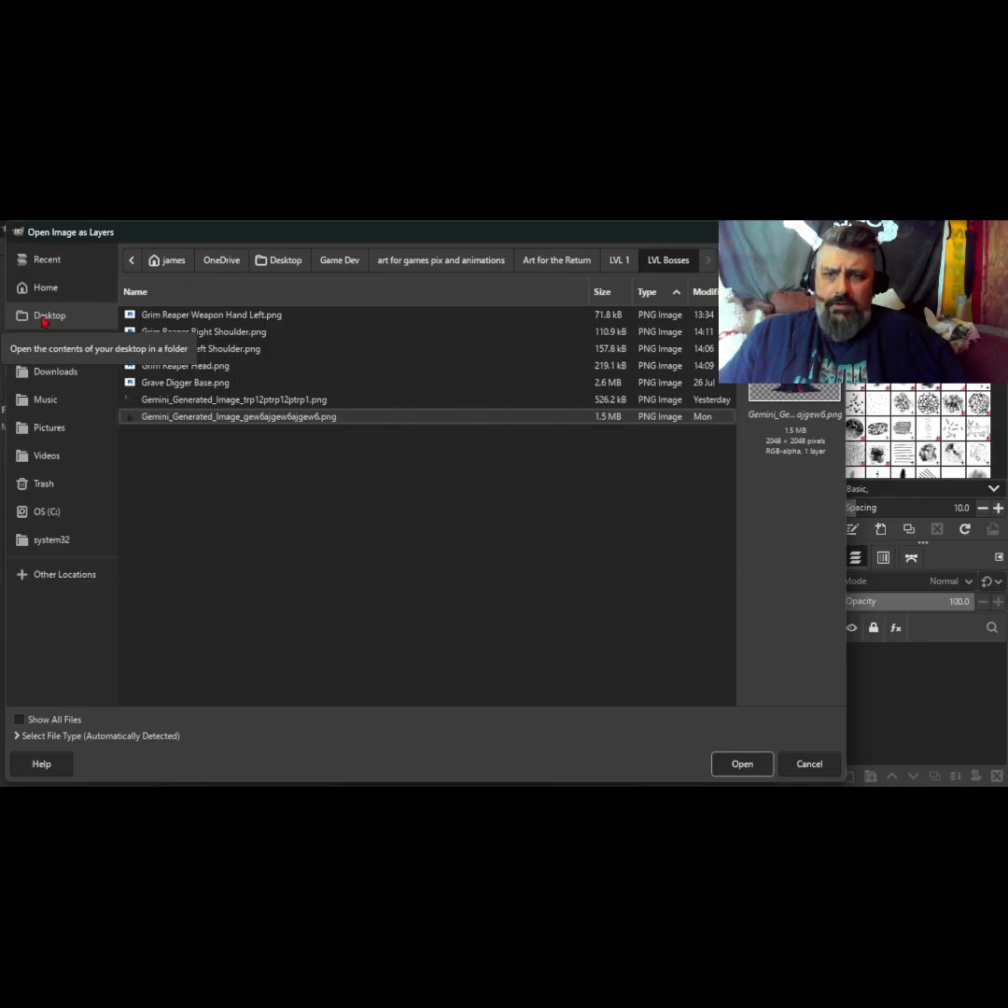
pyautogui.doubleClick(220, 423)
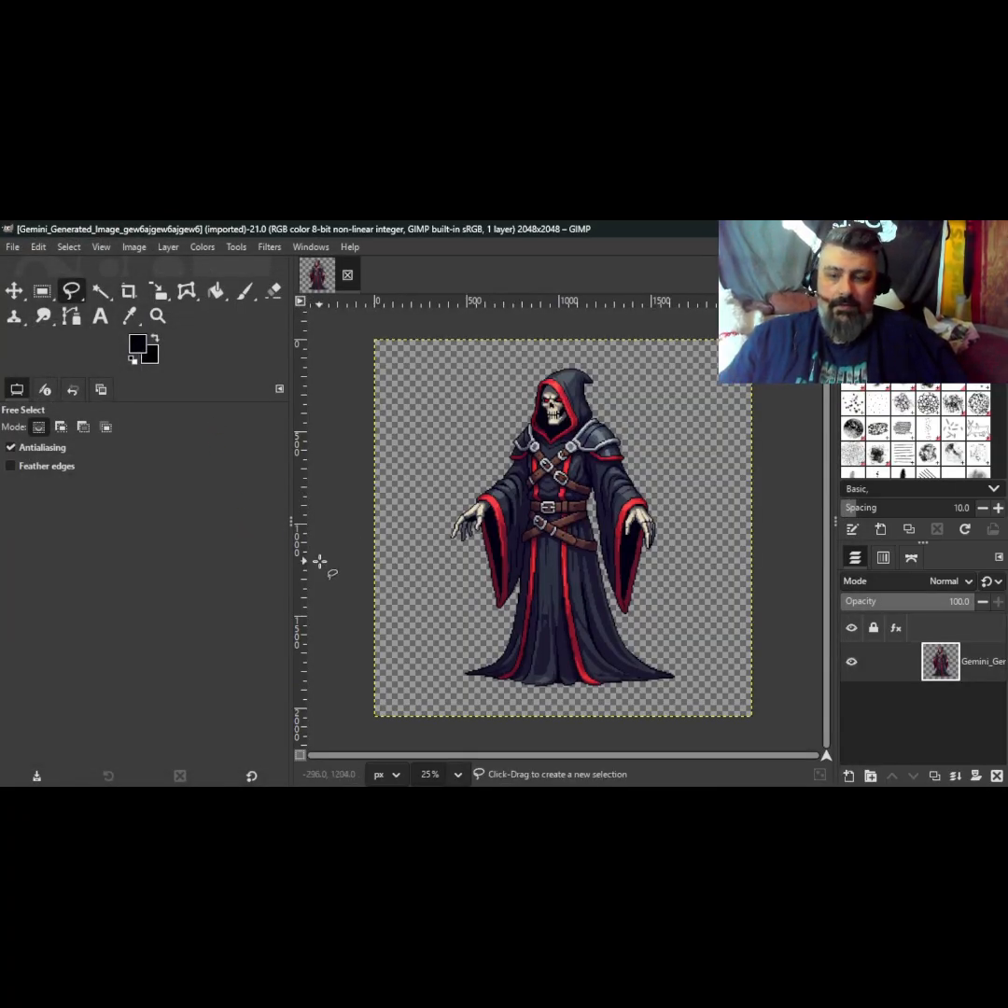
# Step: Start a Free Select outline beneath the character's right shoulder armour, across the upper sleeve and down its inner edge above the chest strap
pyautogui.scroll(3, 504, 547)
pyautogui.scroll(1, 511, 529)
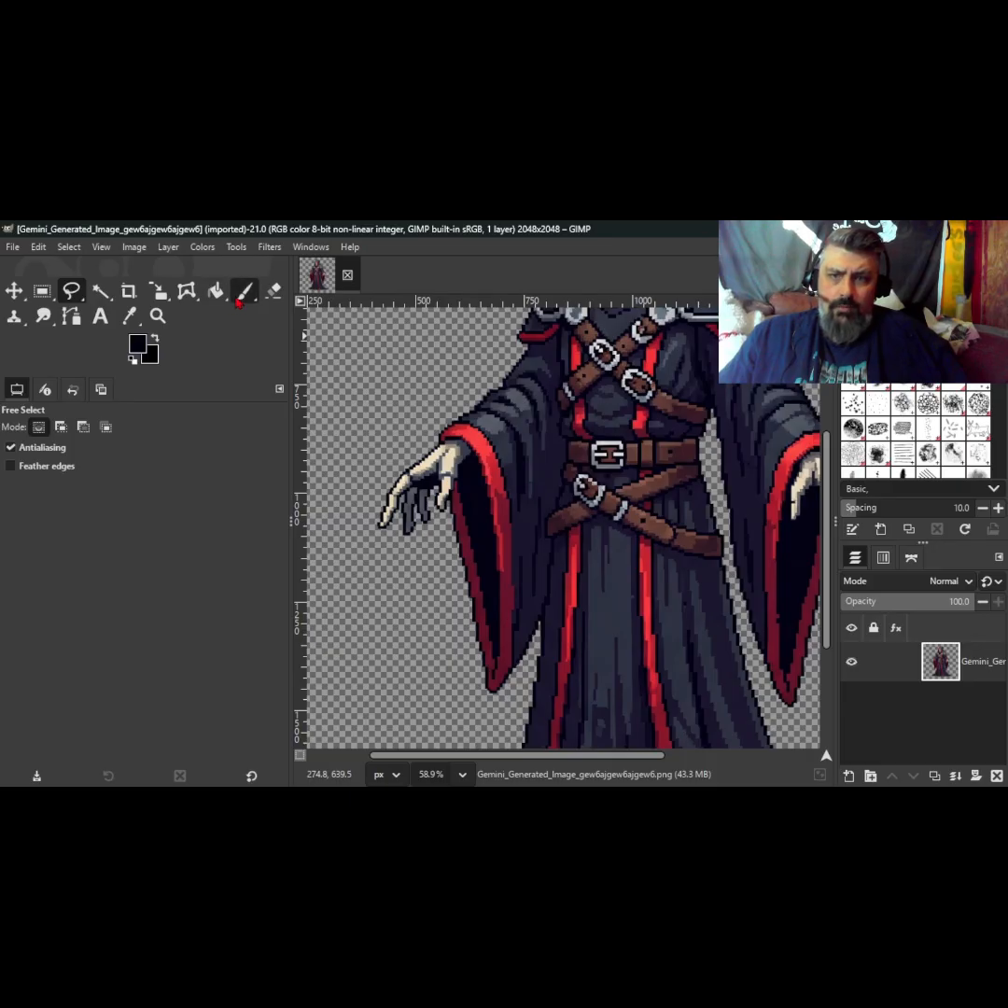
pyautogui.click(512, 344)
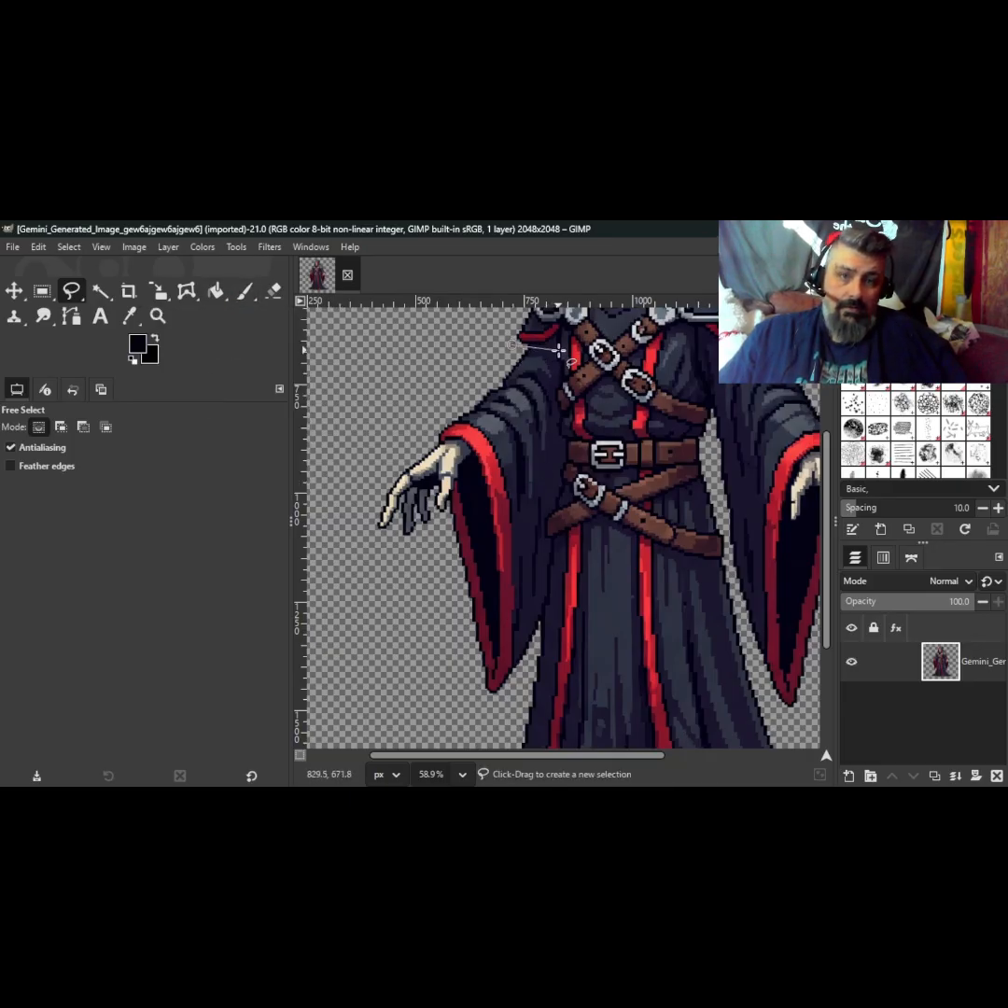
pyautogui.click(559, 351)
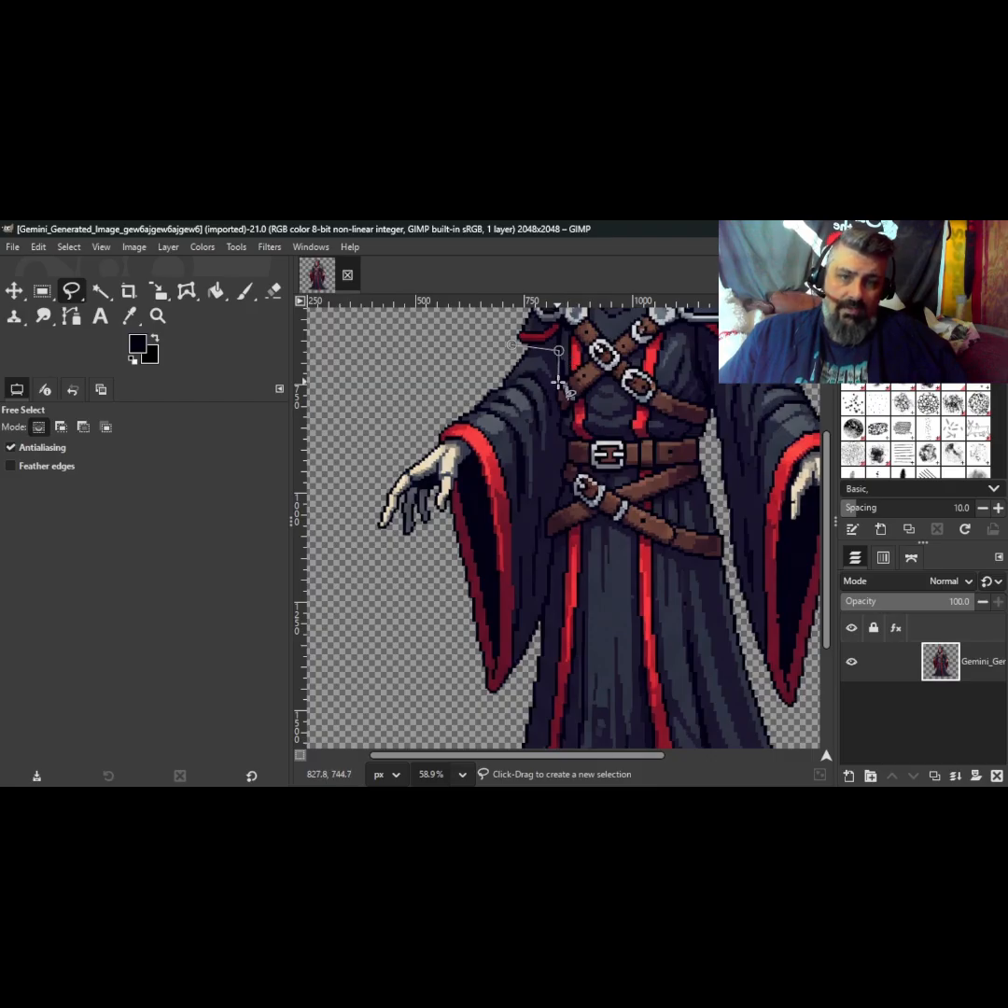
pyautogui.scroll(3, 558, 378)
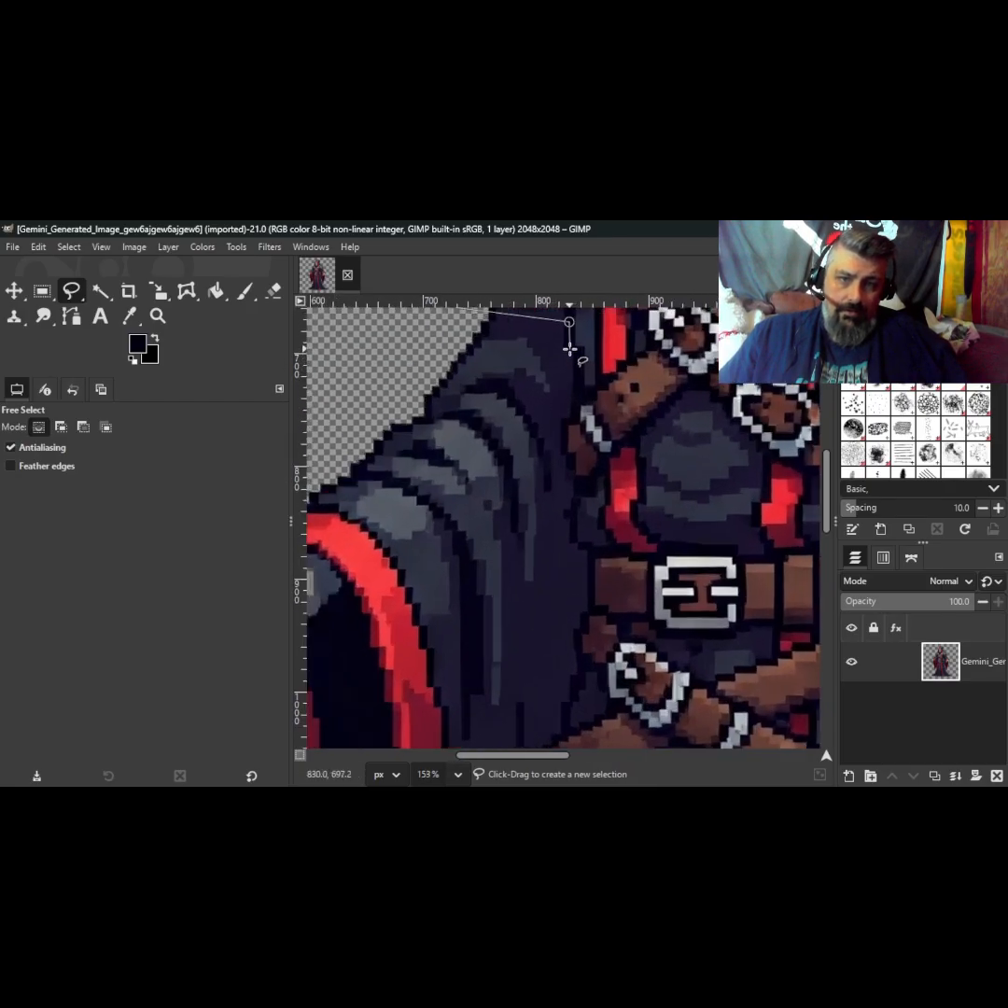
pyautogui.click(569, 349)
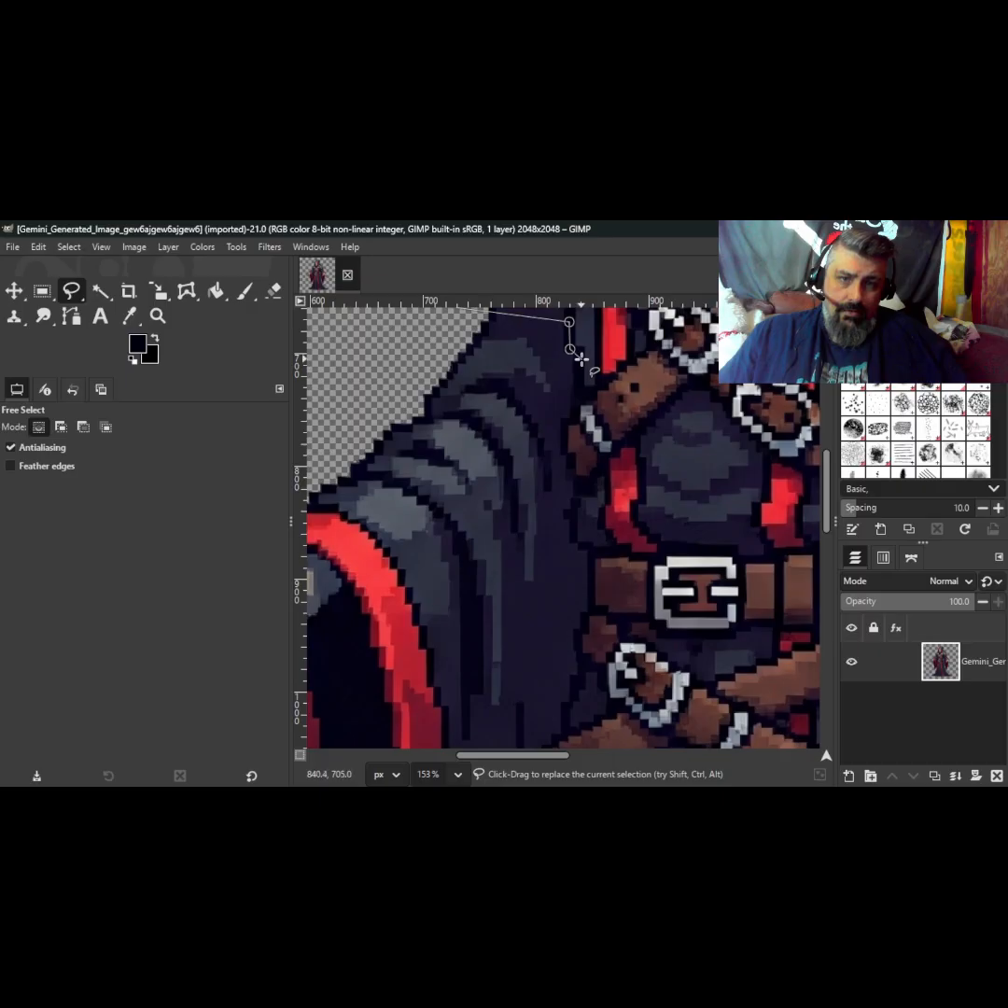
pyautogui.click(579, 362)
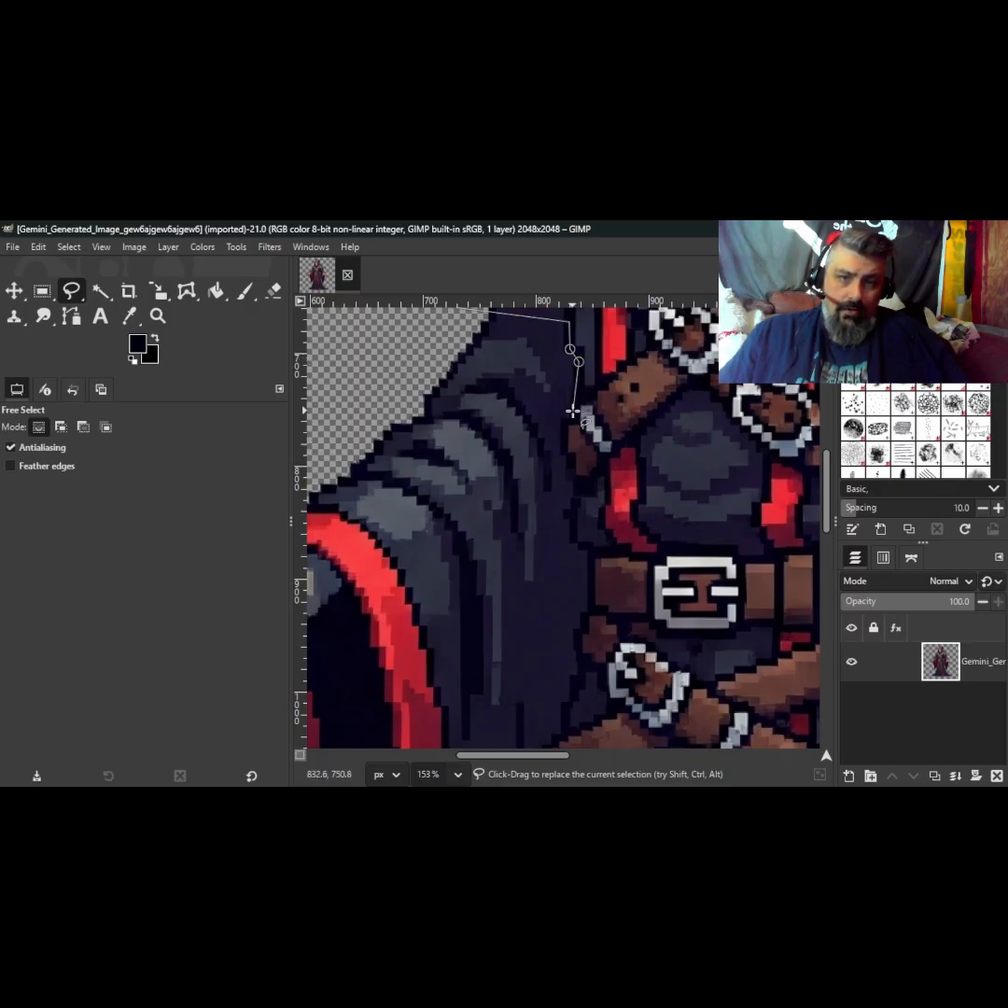
# Step: Continue the Free Select outline down the sleeve's inner edge, from the lower end of the chest strap to the waist belt
pyautogui.click(574, 418)
pyautogui.click(564, 423)
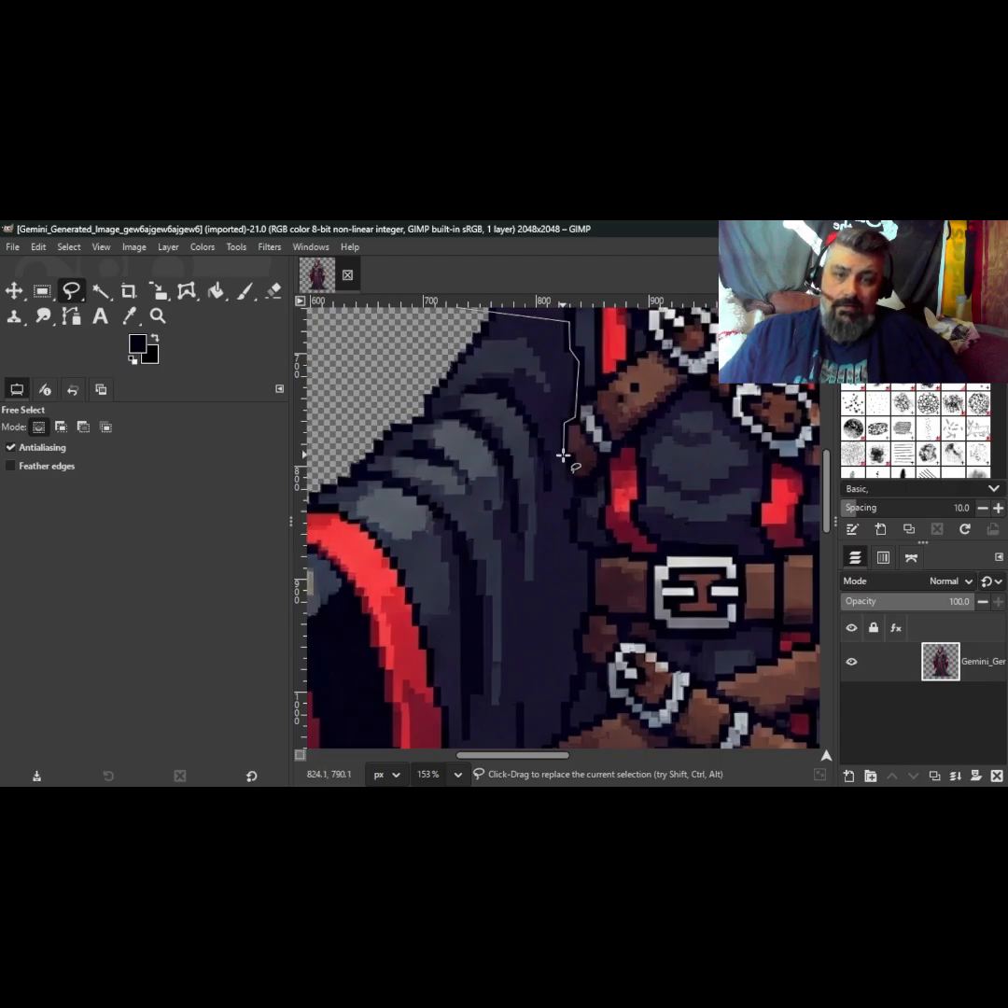
pyautogui.click(562, 455)
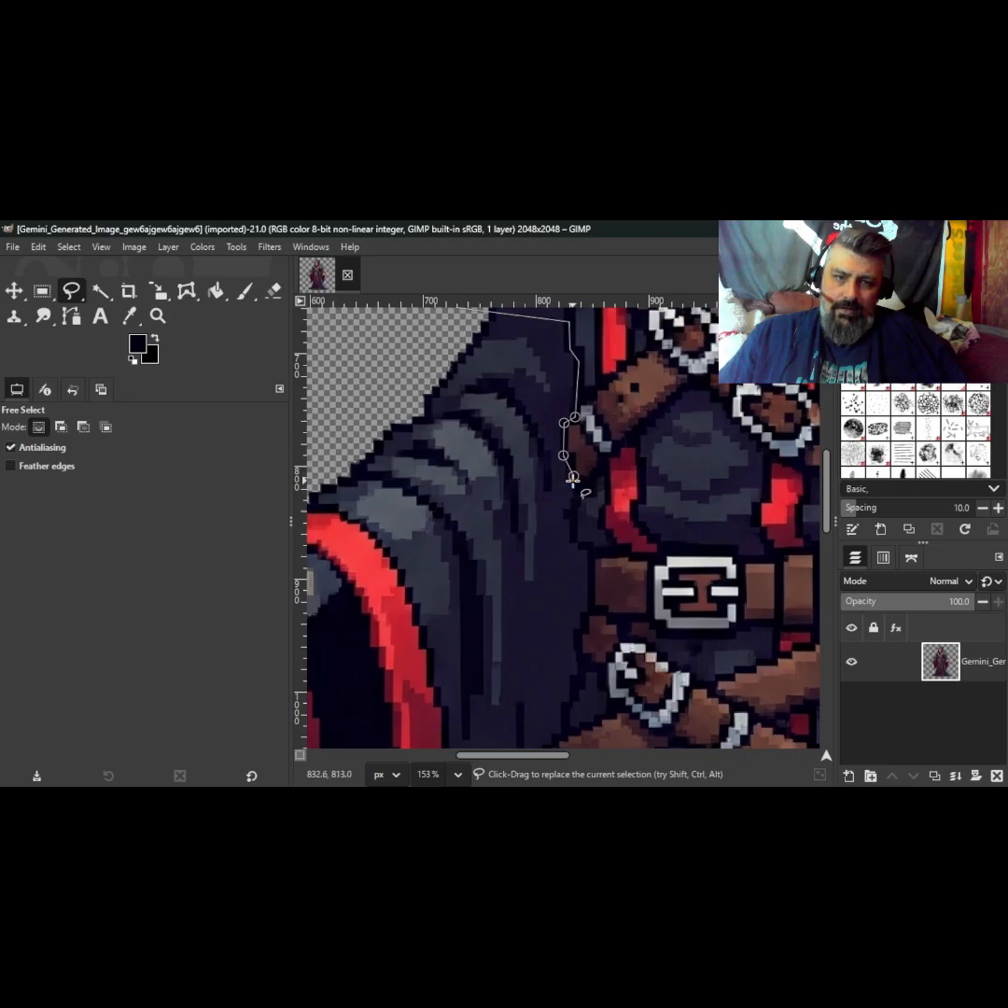
pyautogui.click(573, 476)
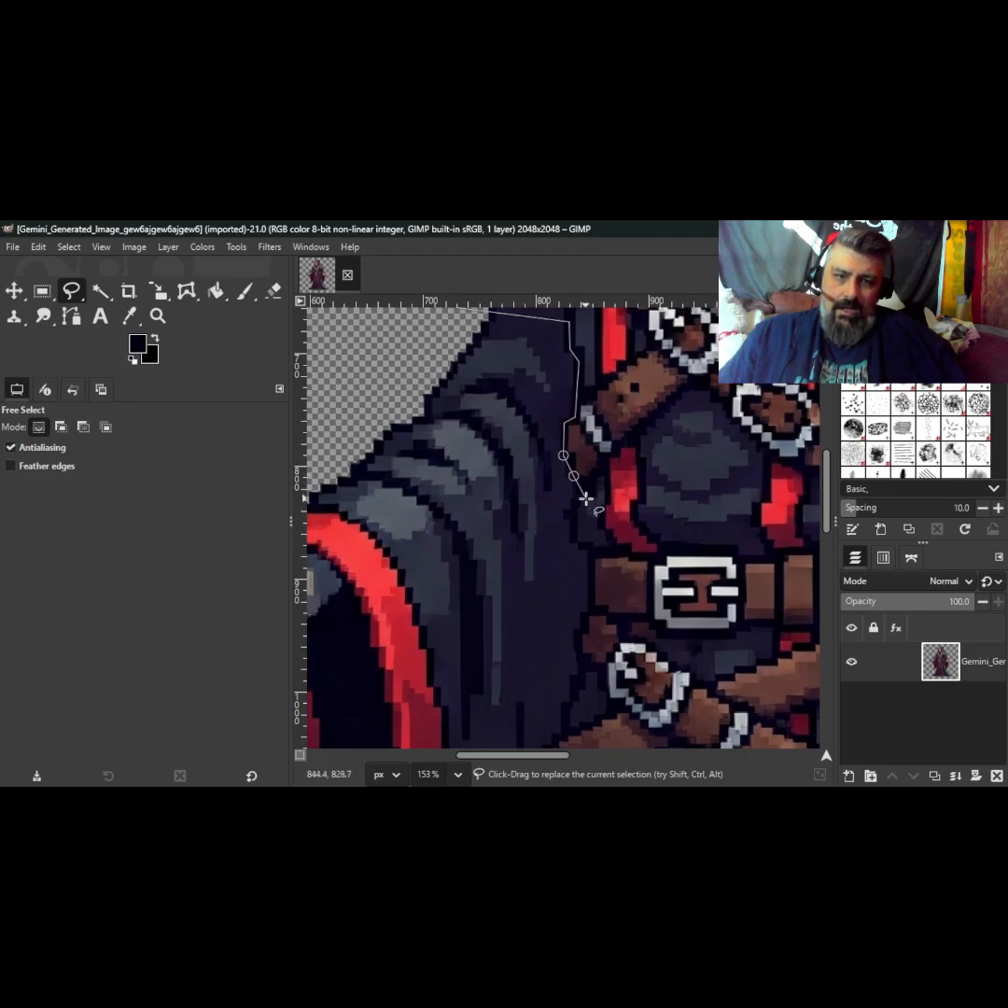
pyautogui.click(586, 500)
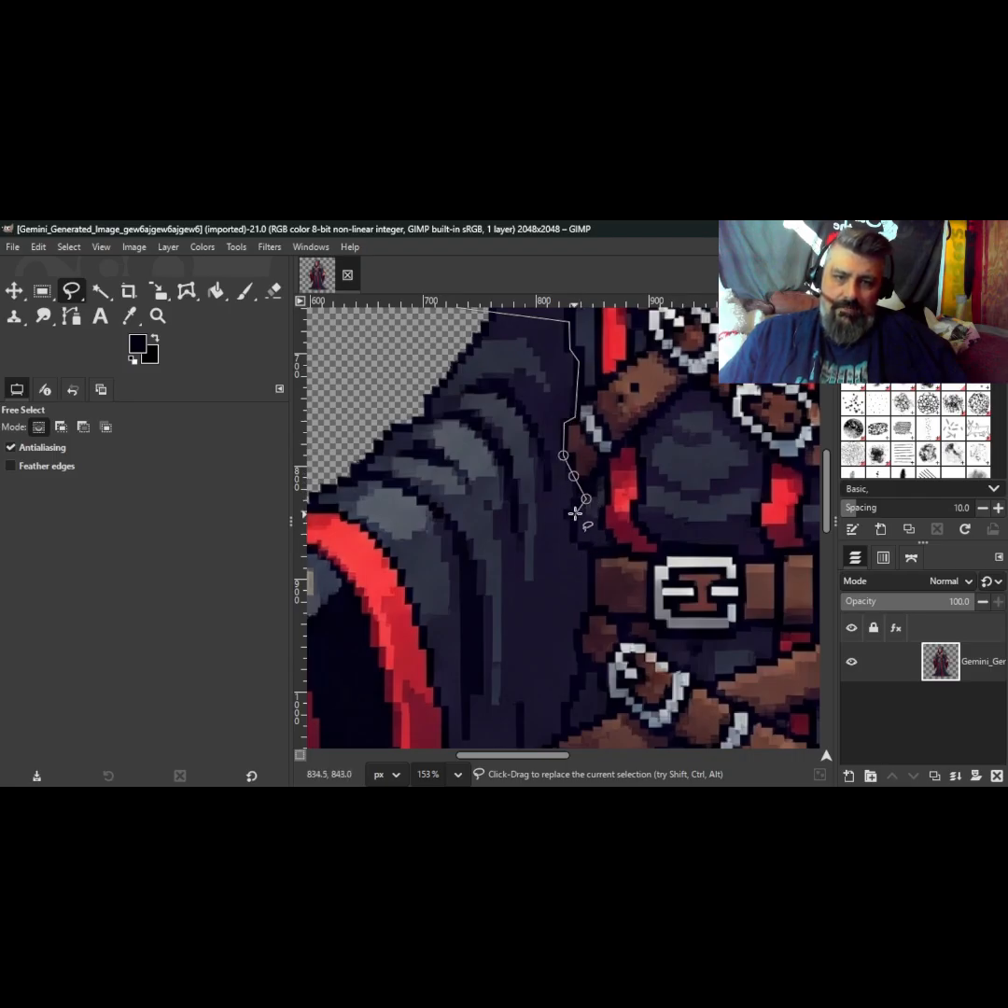
pyautogui.click(573, 510)
pyautogui.click(564, 529)
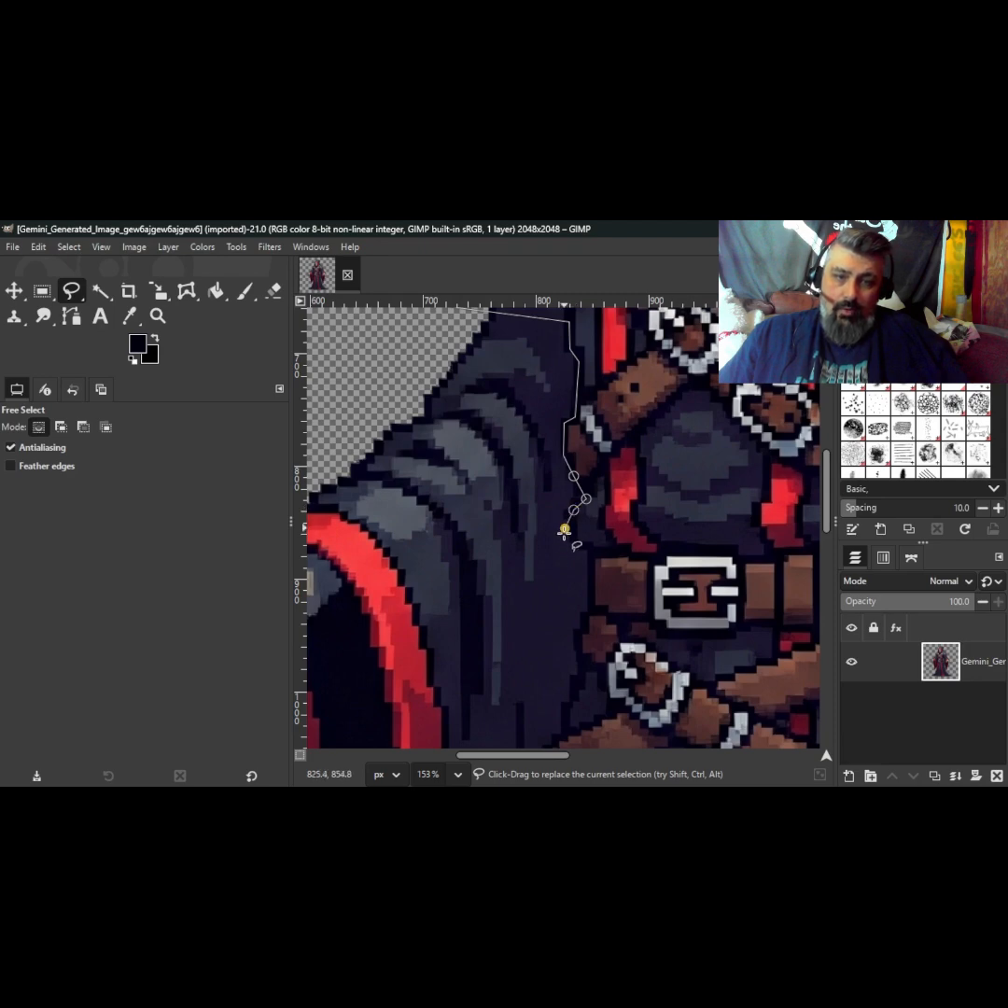
pyautogui.click(578, 560)
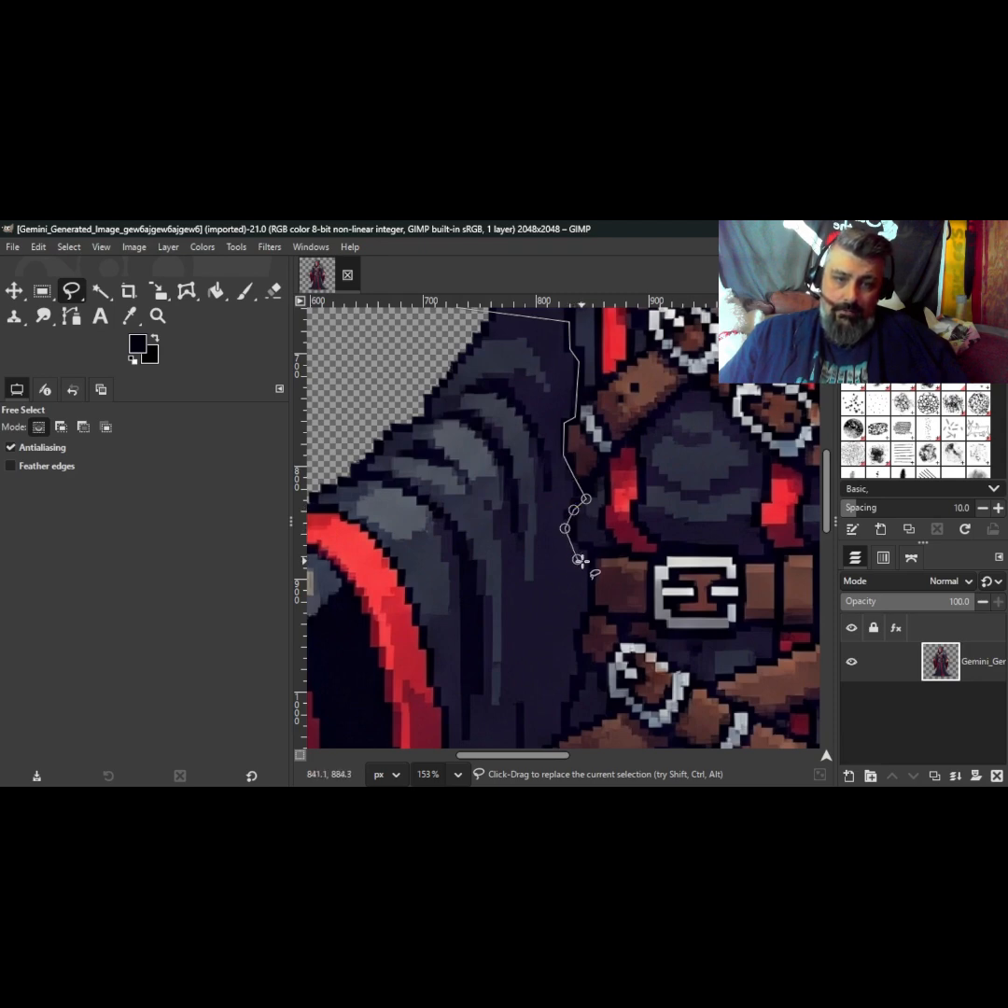
pyautogui.click(586, 578)
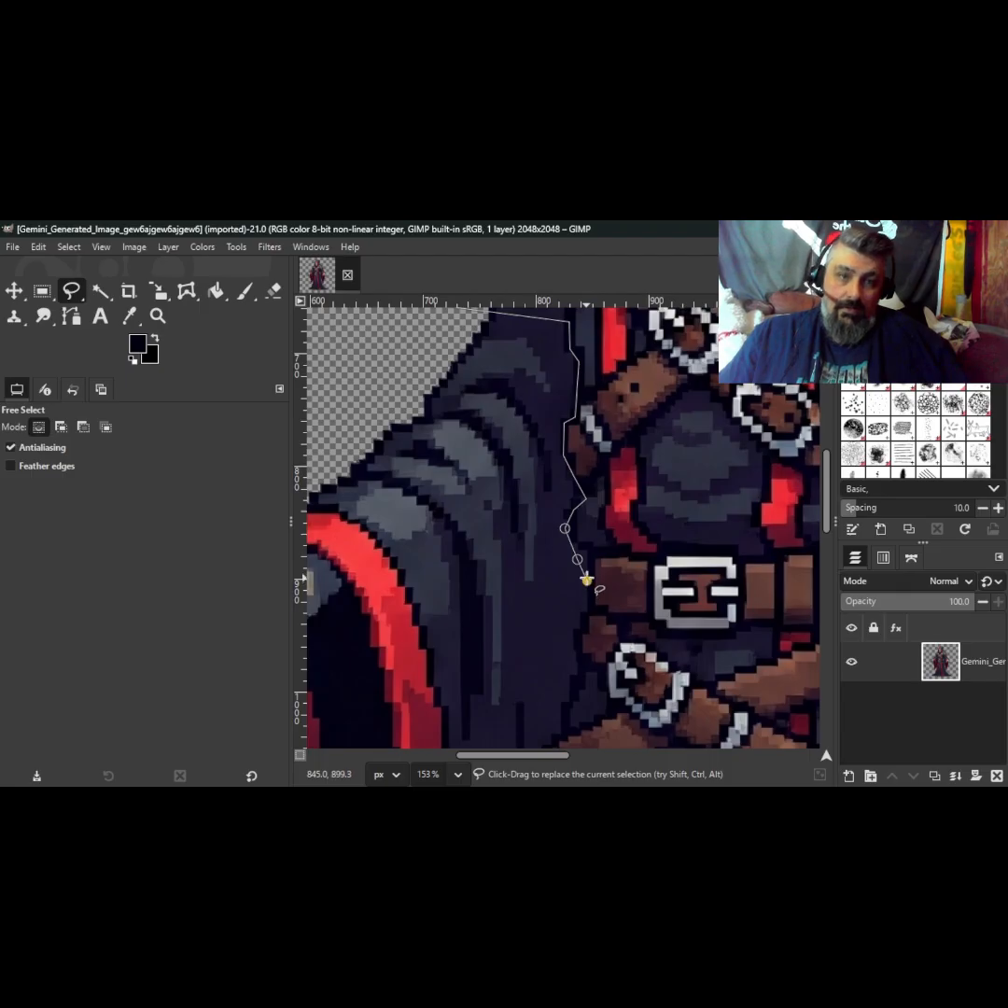
# Step: Extend the outline along the sleeve's inner edge from the waist belt down to the upper edge of the slanted hip belt
pyautogui.scroll(-5, 586, 578)
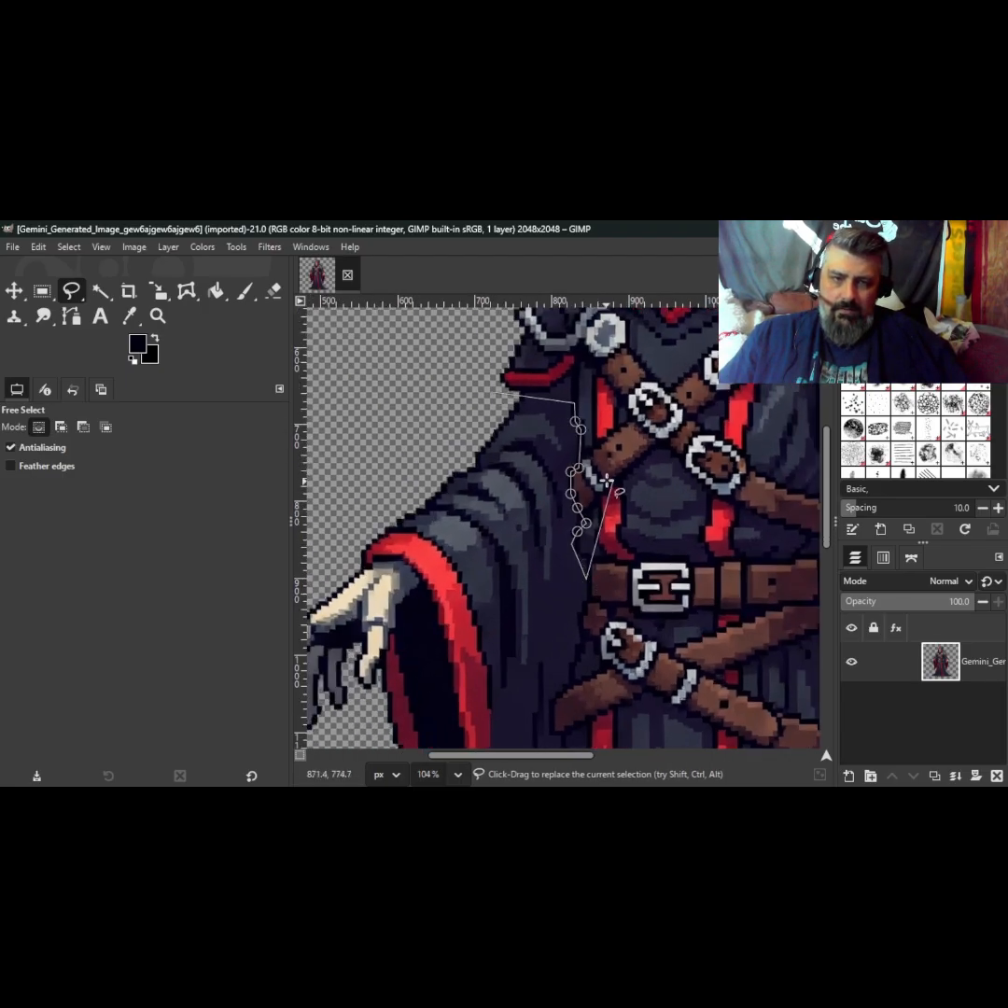
pyautogui.scroll(5, 567, 565)
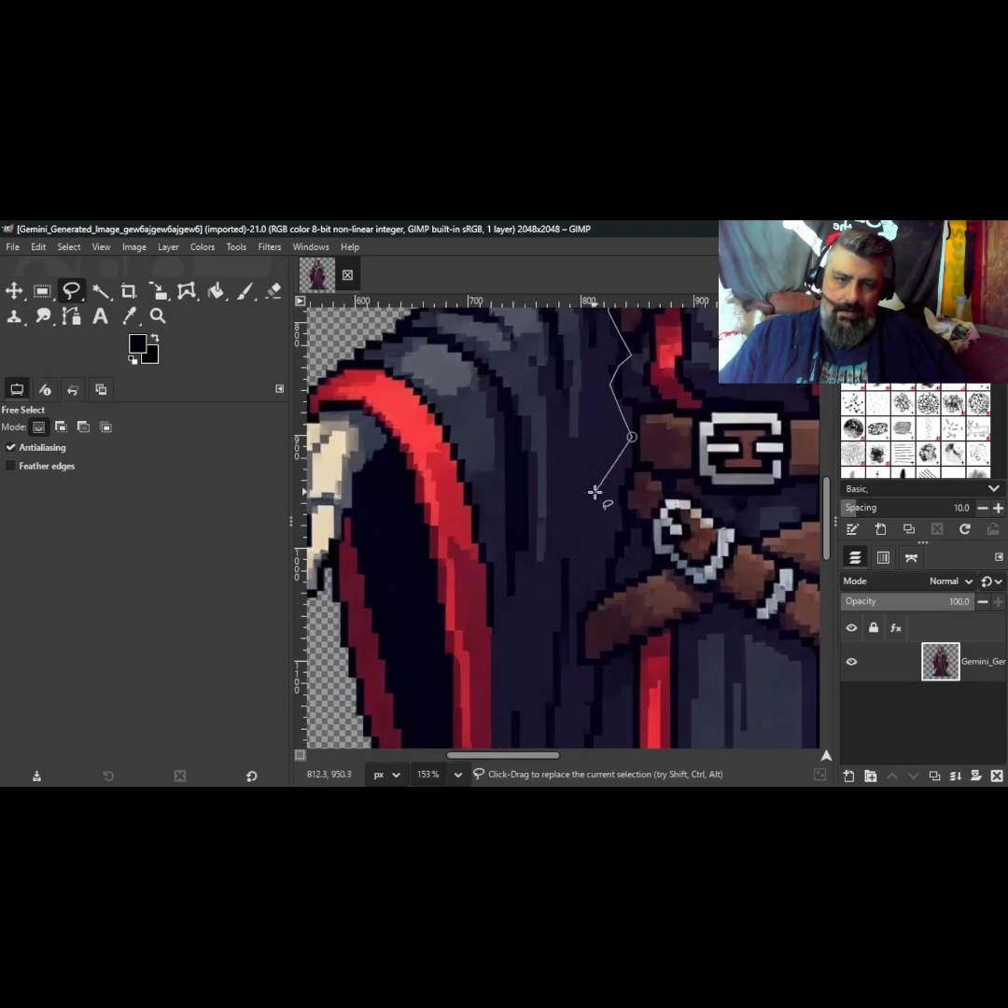
pyautogui.click(631, 459)
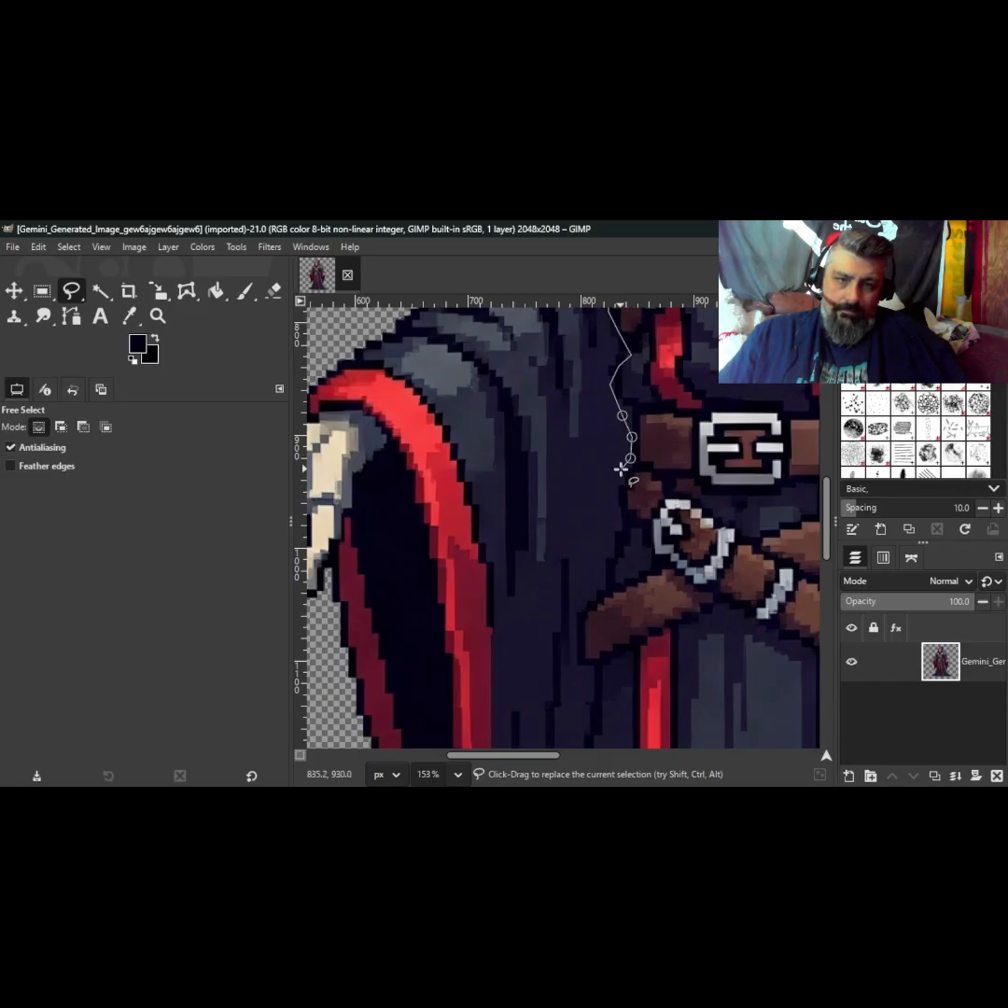
pyautogui.click(620, 470)
pyautogui.click(622, 479)
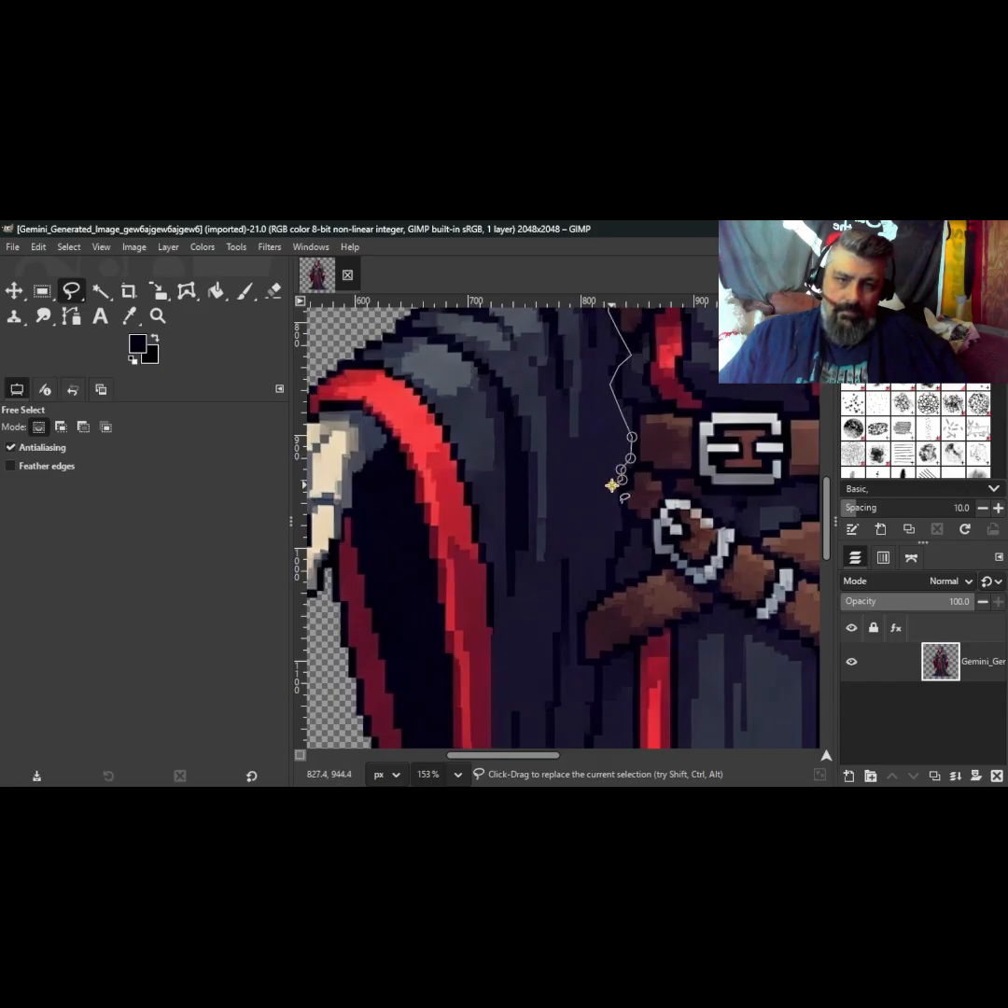
pyautogui.click(612, 485)
pyautogui.click(622, 514)
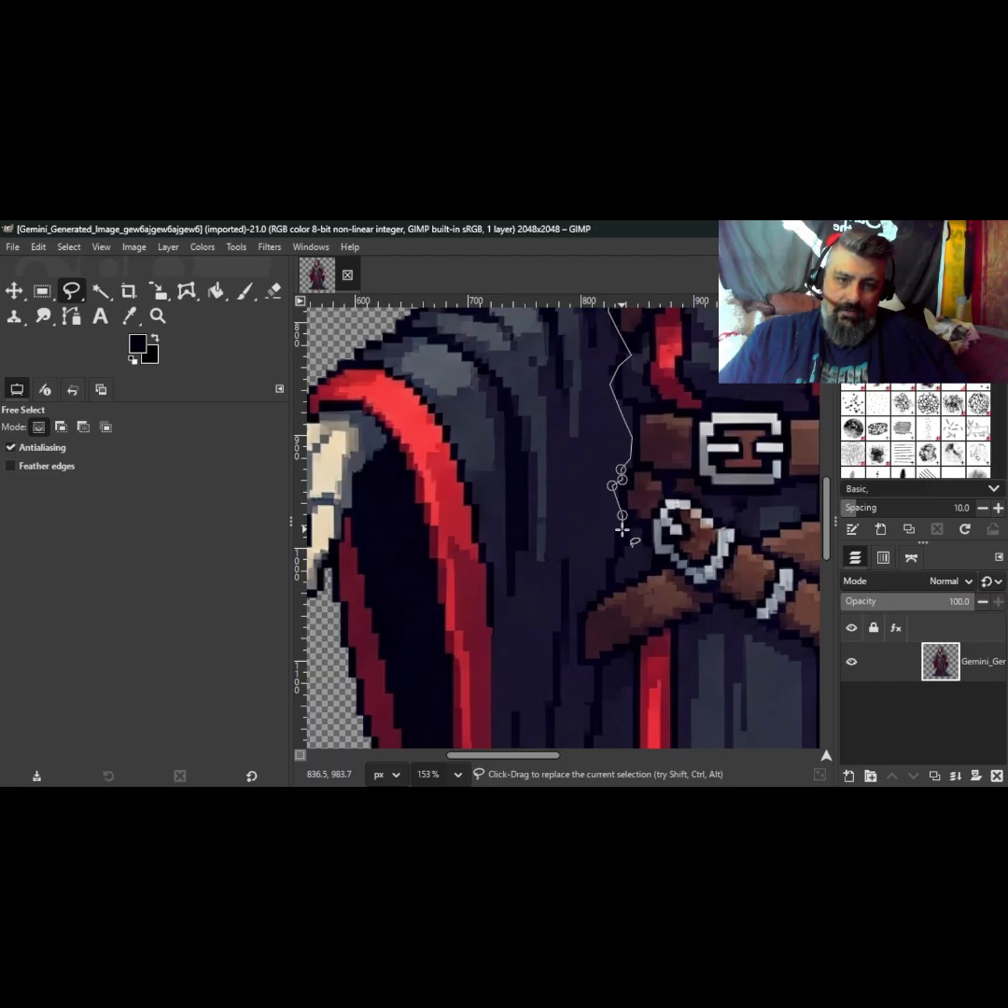
pyautogui.click(622, 529)
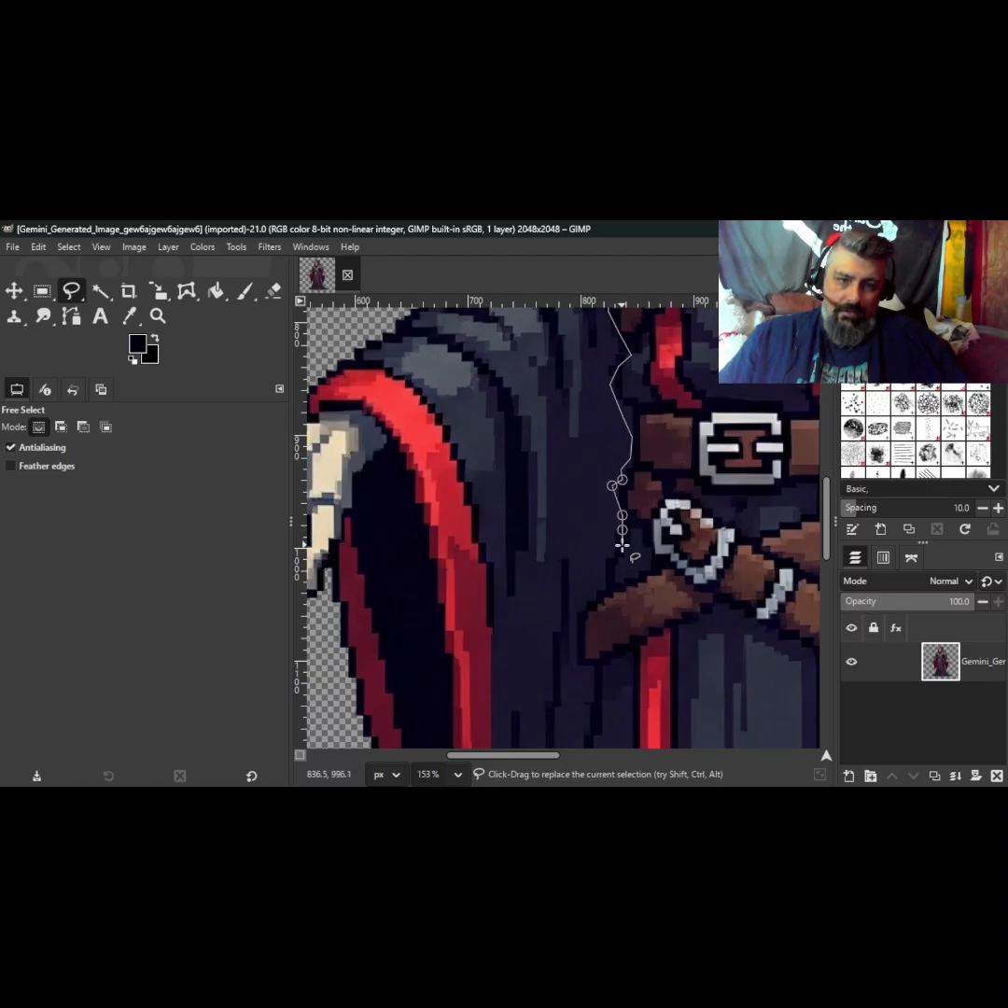
pyautogui.click(600, 597)
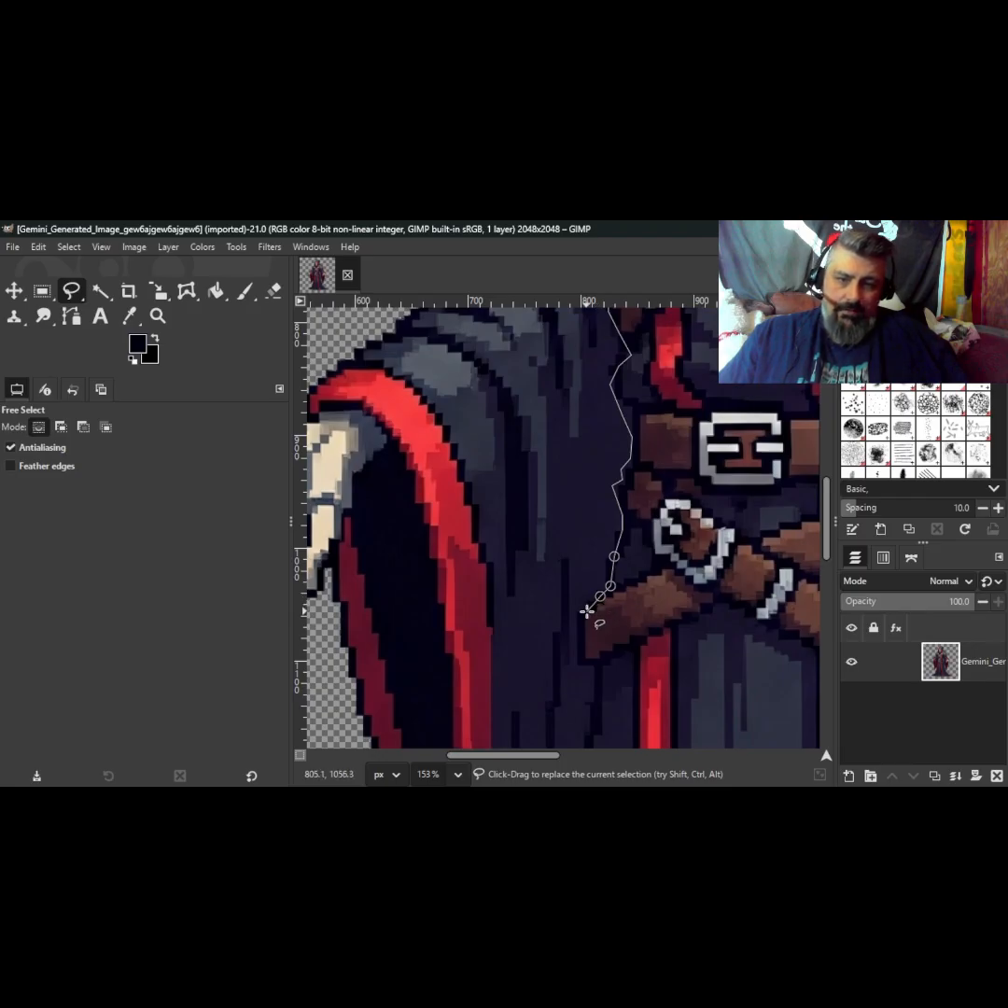
# Step: Trace the outline around the end of the slanted hip belt and on down the sleeve edge beneath it
pyautogui.click(587, 613)
pyautogui.click(581, 627)
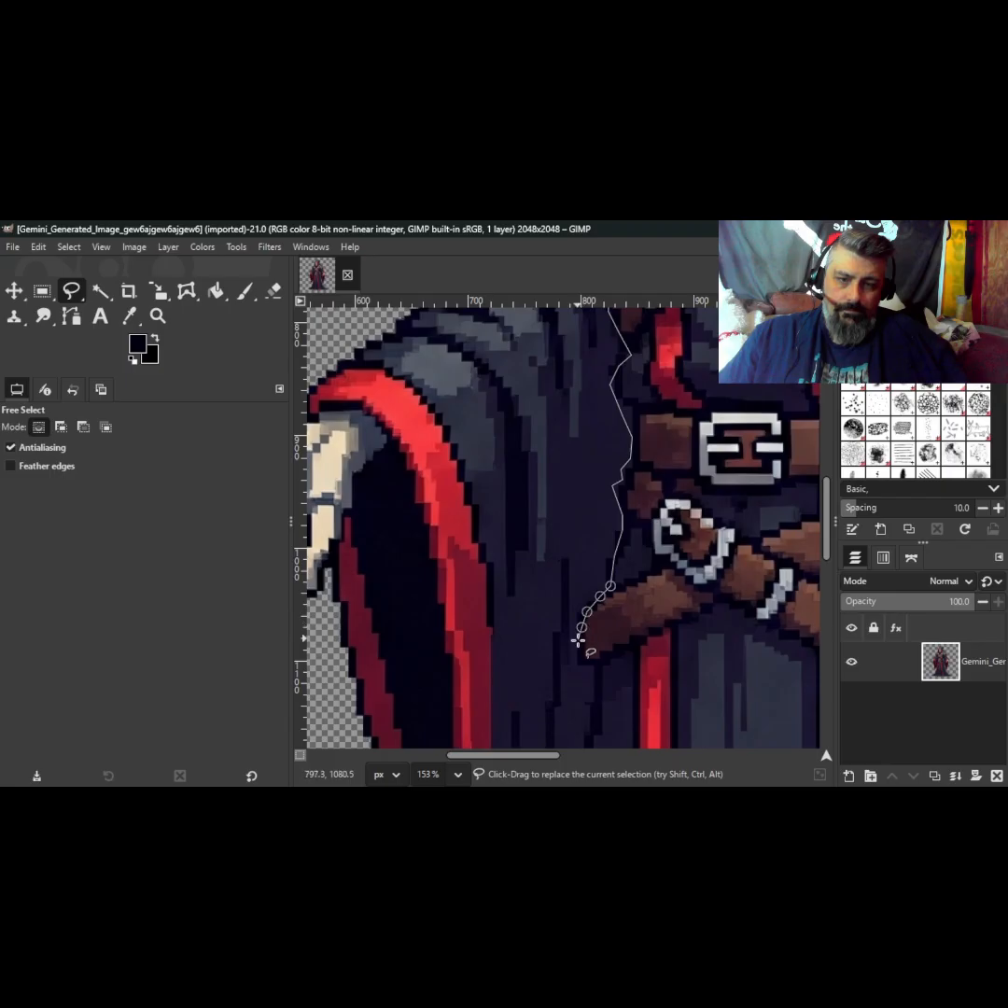
pyautogui.click(581, 665)
pyautogui.click(604, 663)
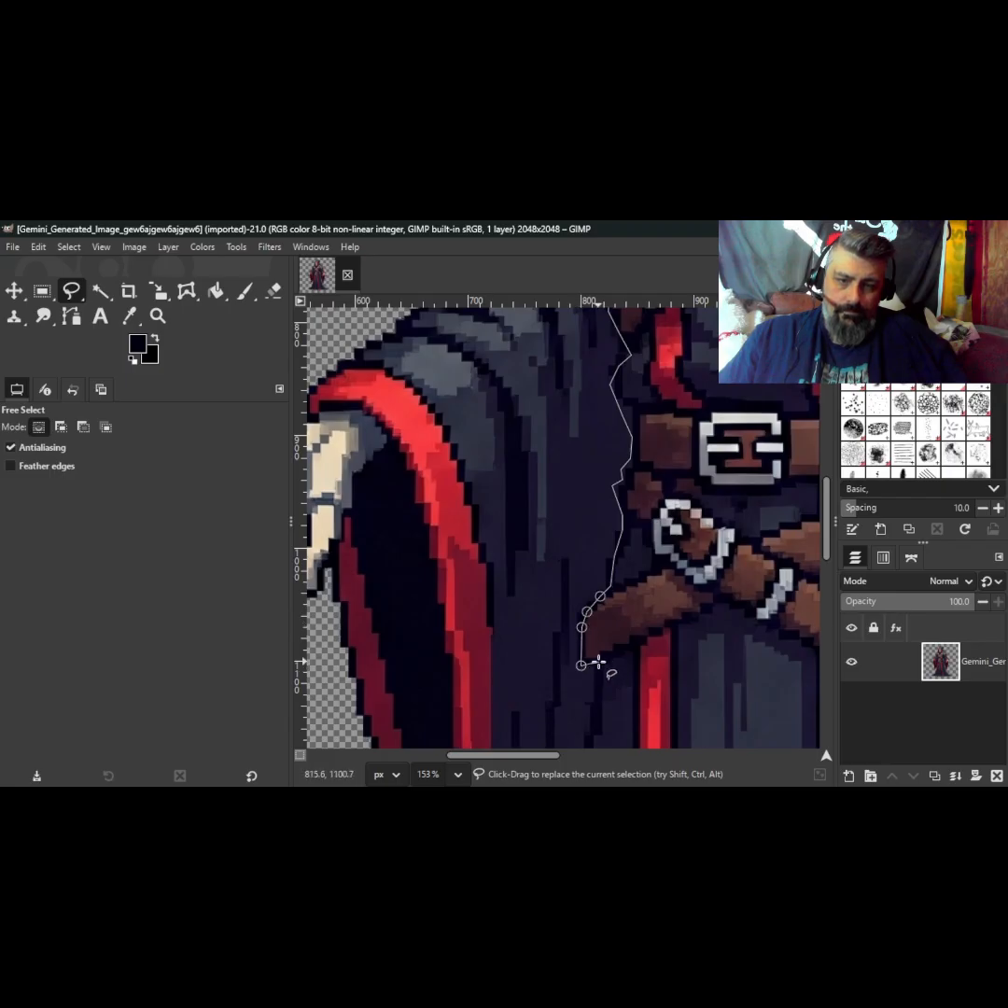
pyautogui.click(597, 698)
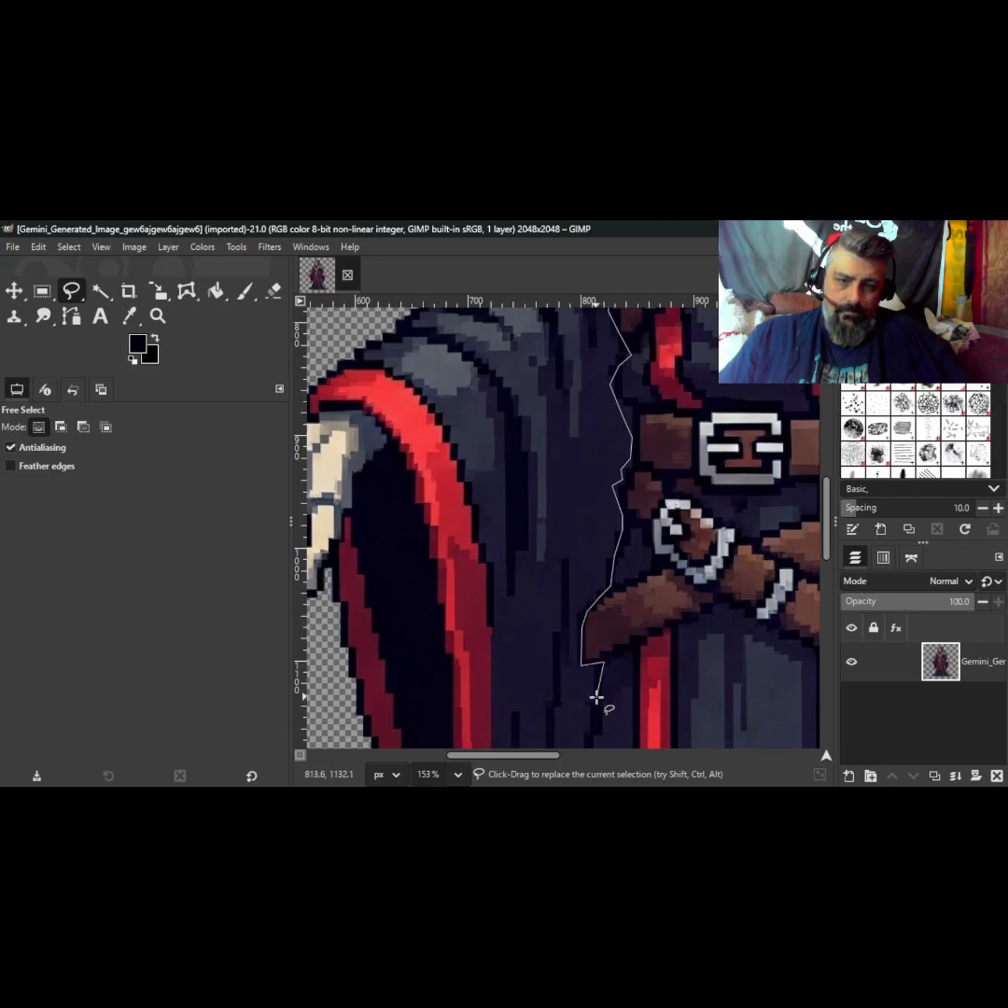
pyautogui.click(601, 733)
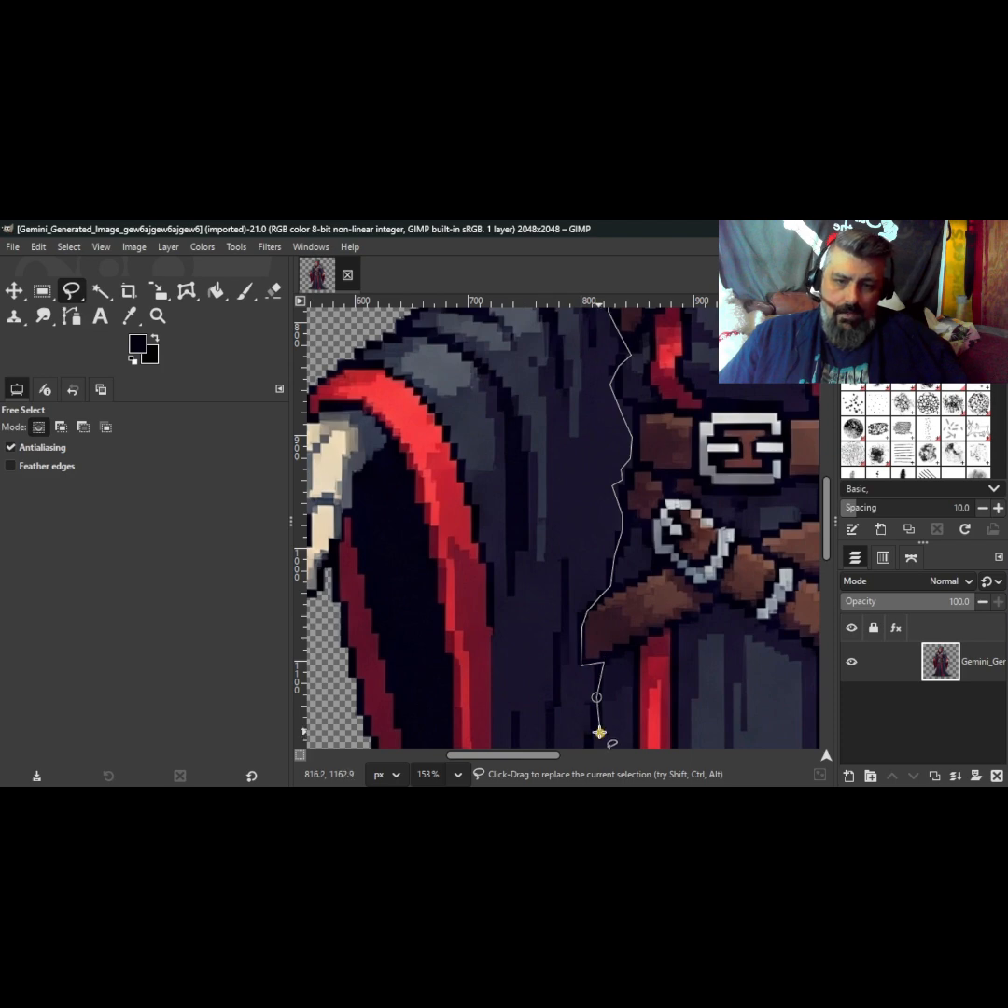
# Step: Carry the outline down the sleeve's inner edge, through the gap beside the robe and below the sleeve's pointed tip
pyautogui.scroll(-2, 600, 731)
pyautogui.scroll(2, 599, 730)
pyautogui.scroll(-5, 598, 712)
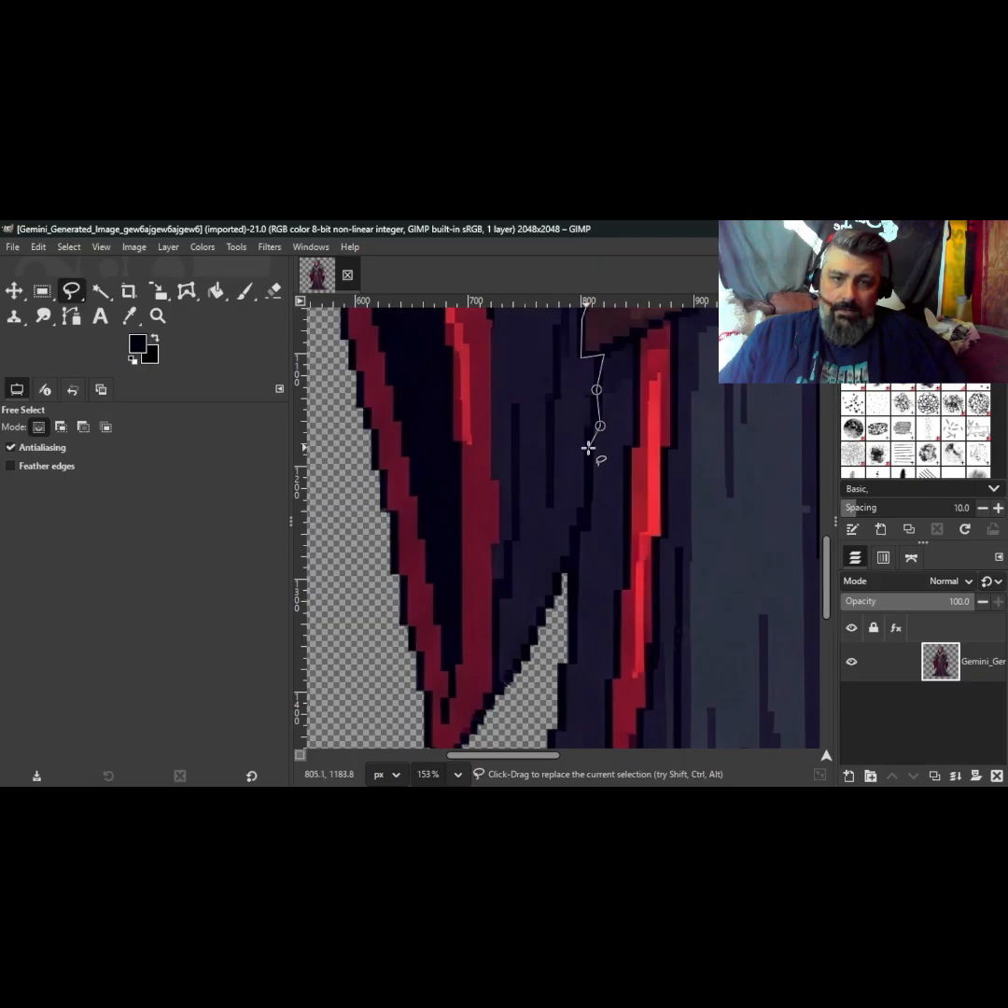
pyautogui.moveTo(590, 446); pyautogui.dragTo(588, 528)
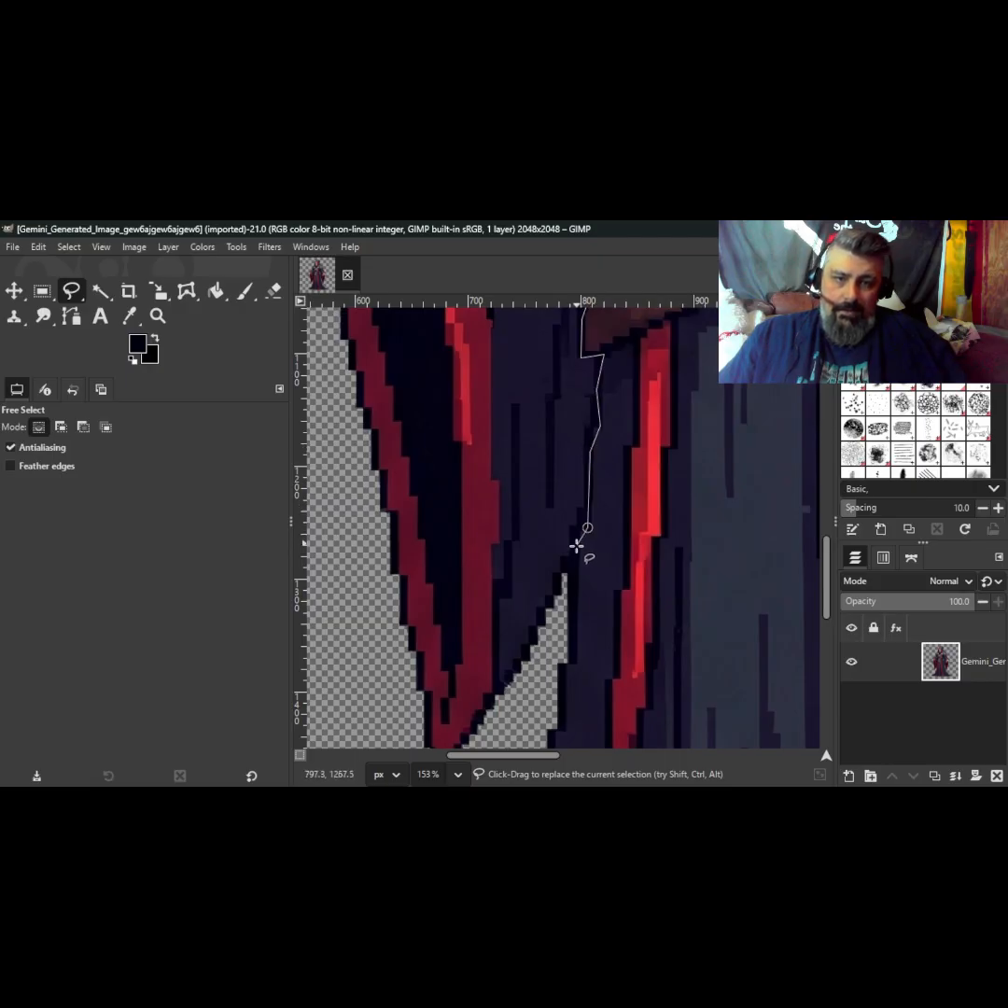
pyautogui.click(574, 572)
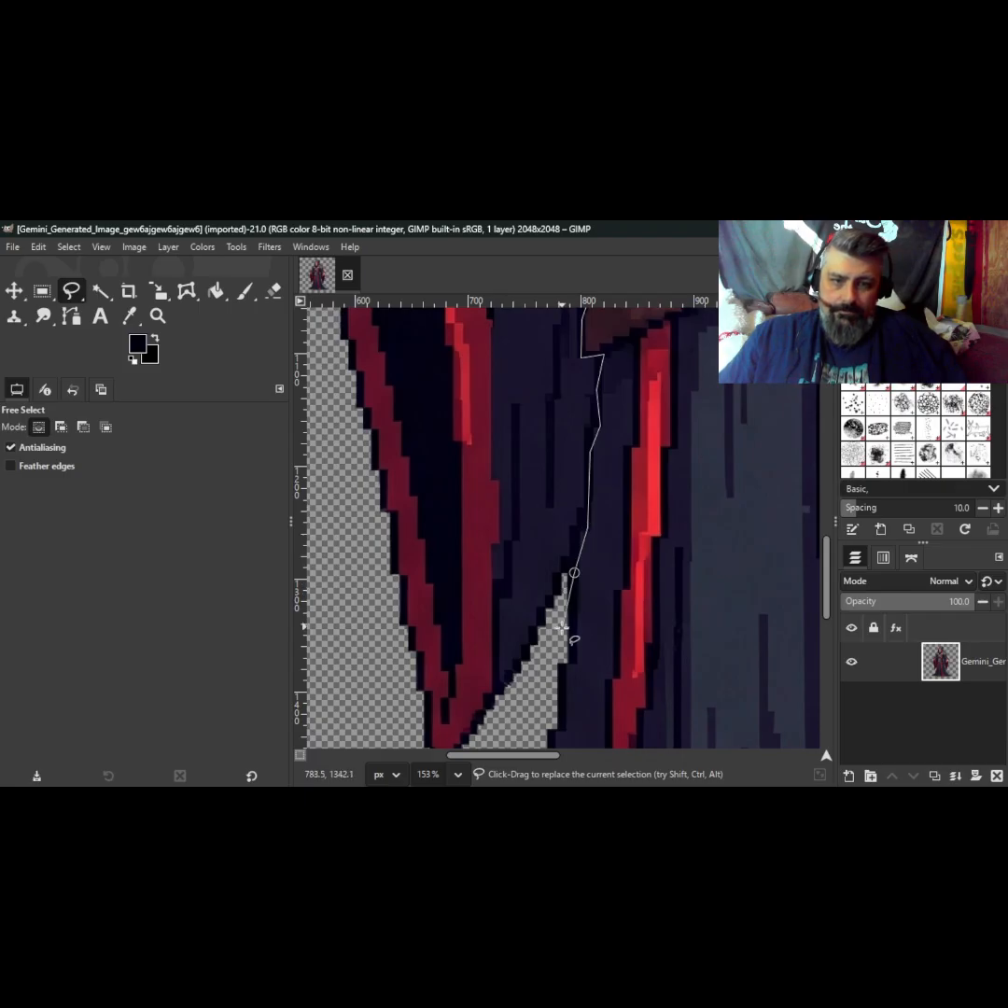
pyautogui.click(540, 682)
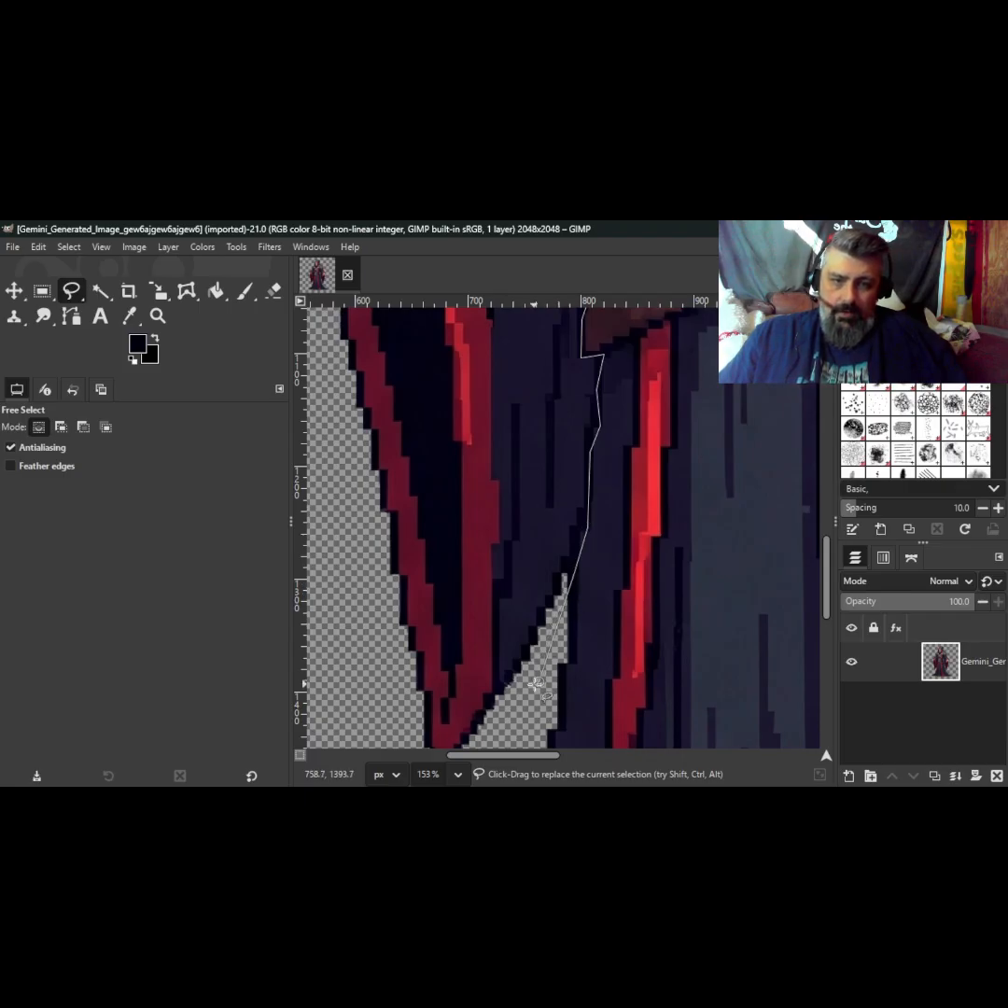
pyautogui.scroll(-5, 501, 719)
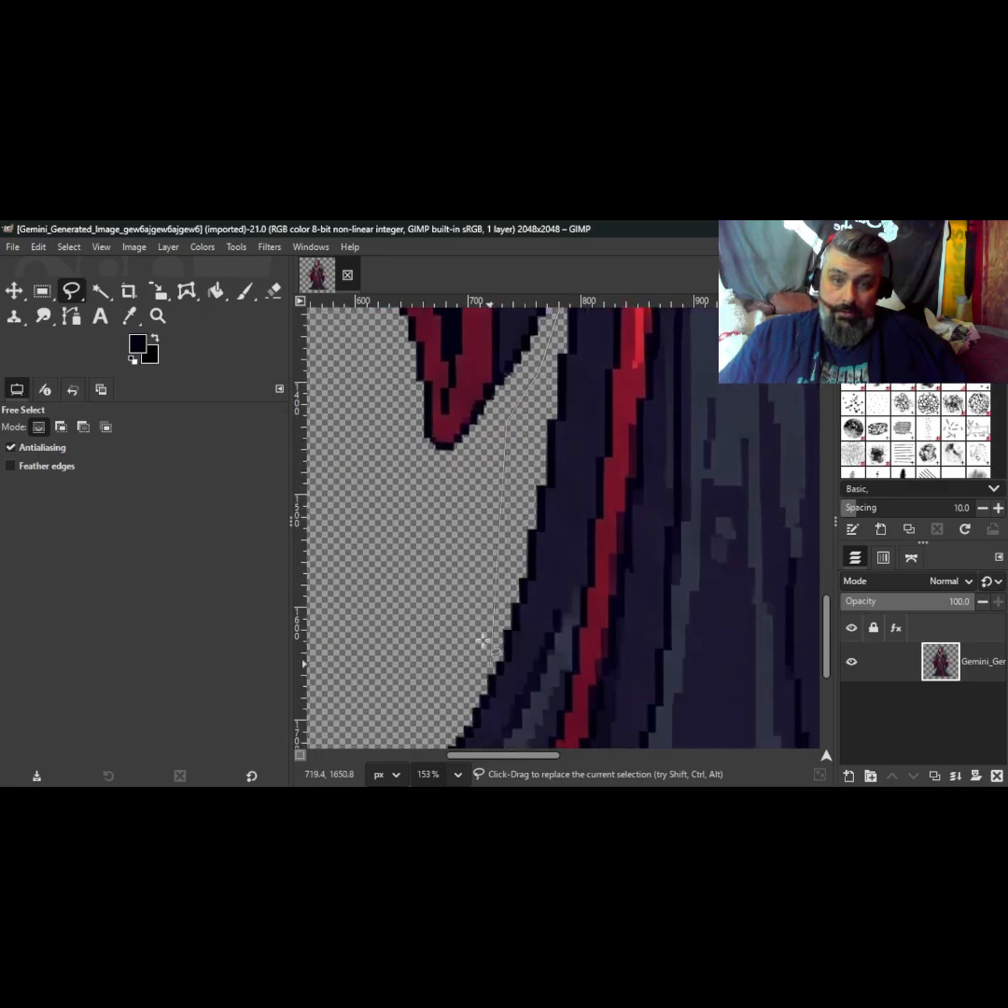
pyautogui.click(448, 490)
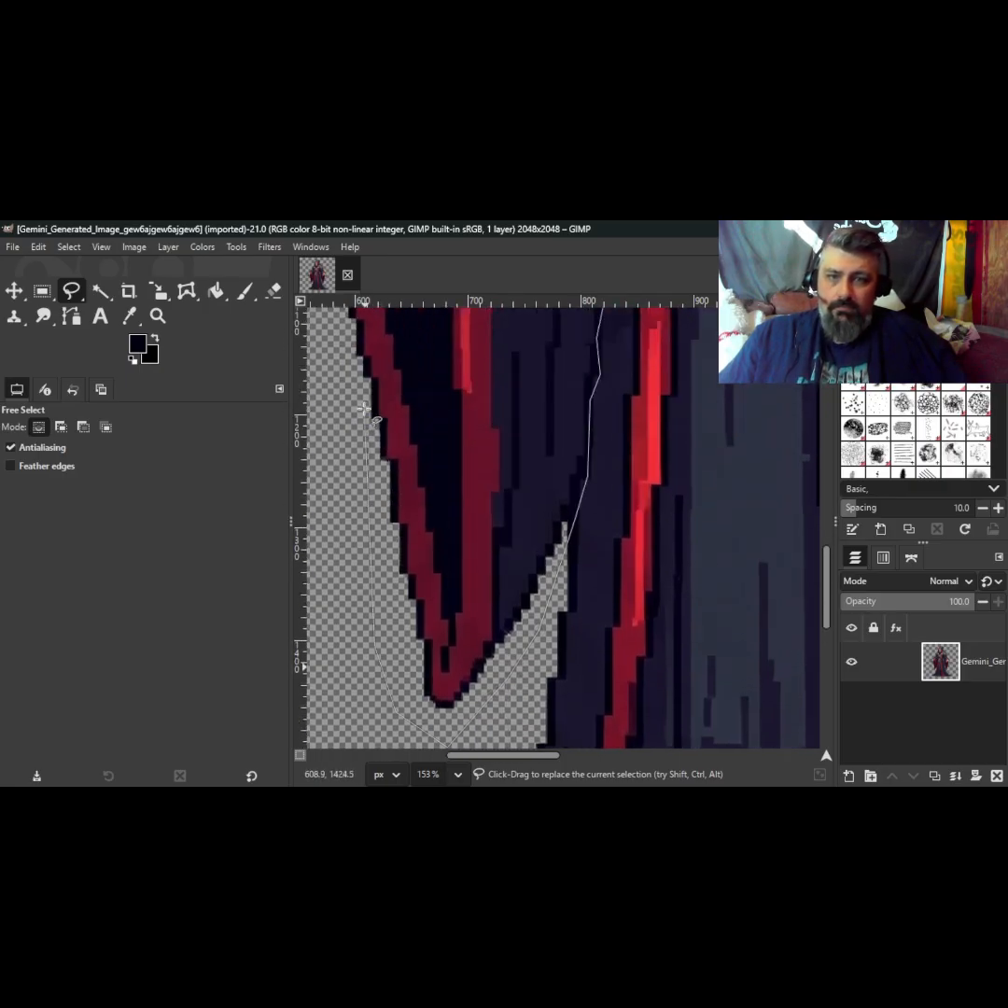
# Step: Run the outline loosely up the sleeve's outer side, around the skeletal hand, and close it at its starting point beneath the shoulder armour
pyautogui.scroll(4, 364, 397)
pyautogui.scroll(-5, 389, 521)
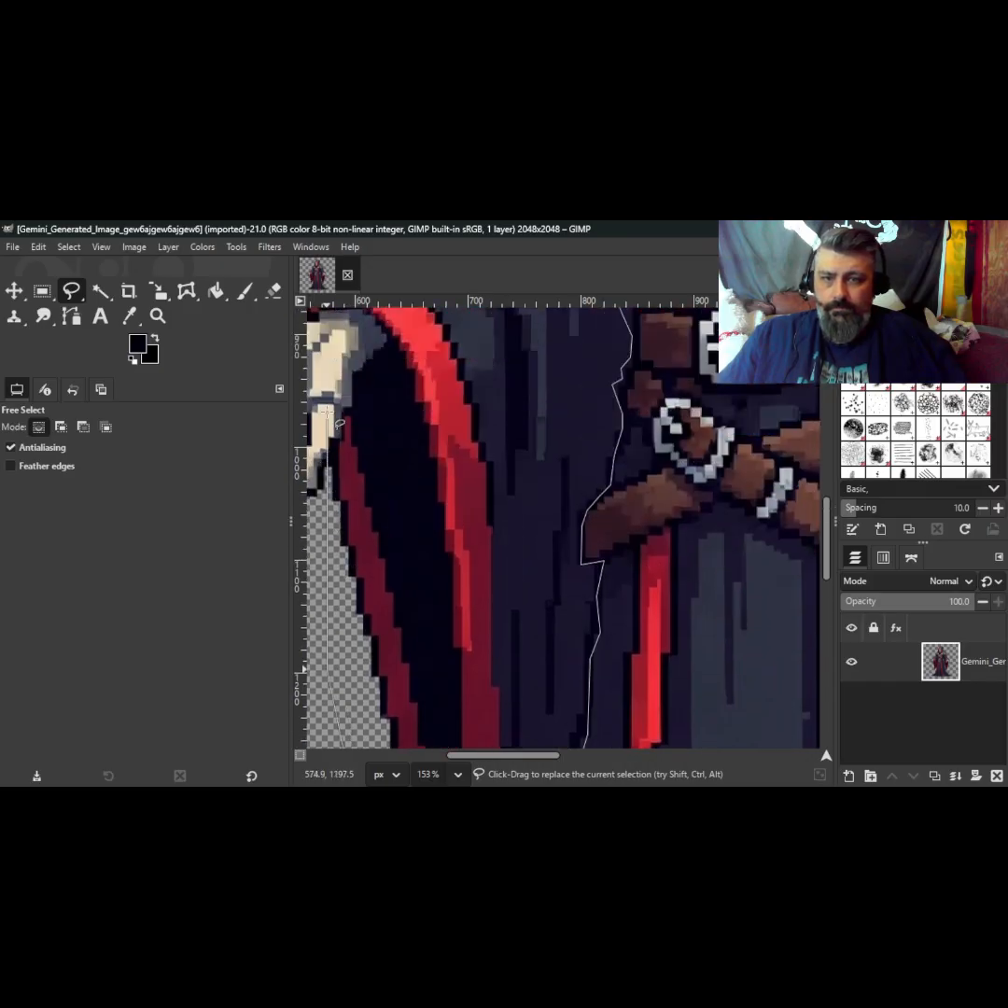
pyautogui.scroll(-2, 389, 520)
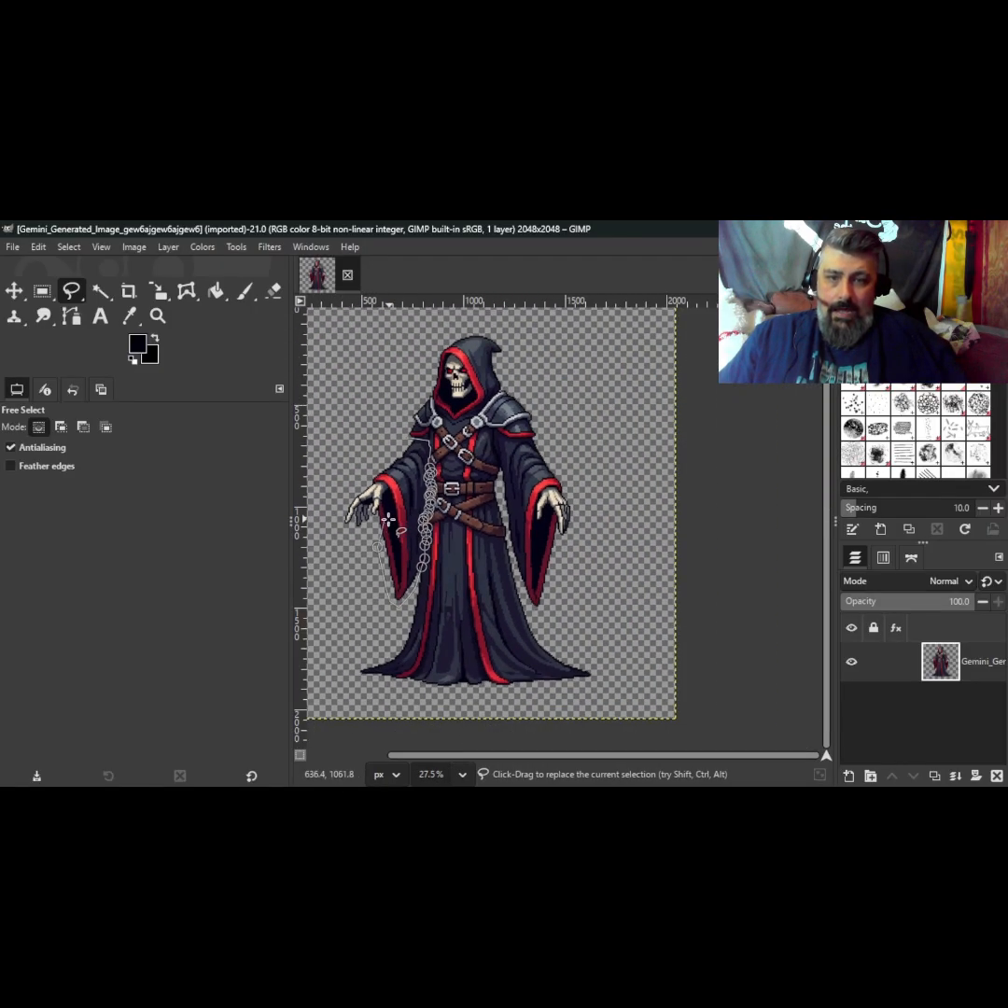
pyautogui.click(327, 497)
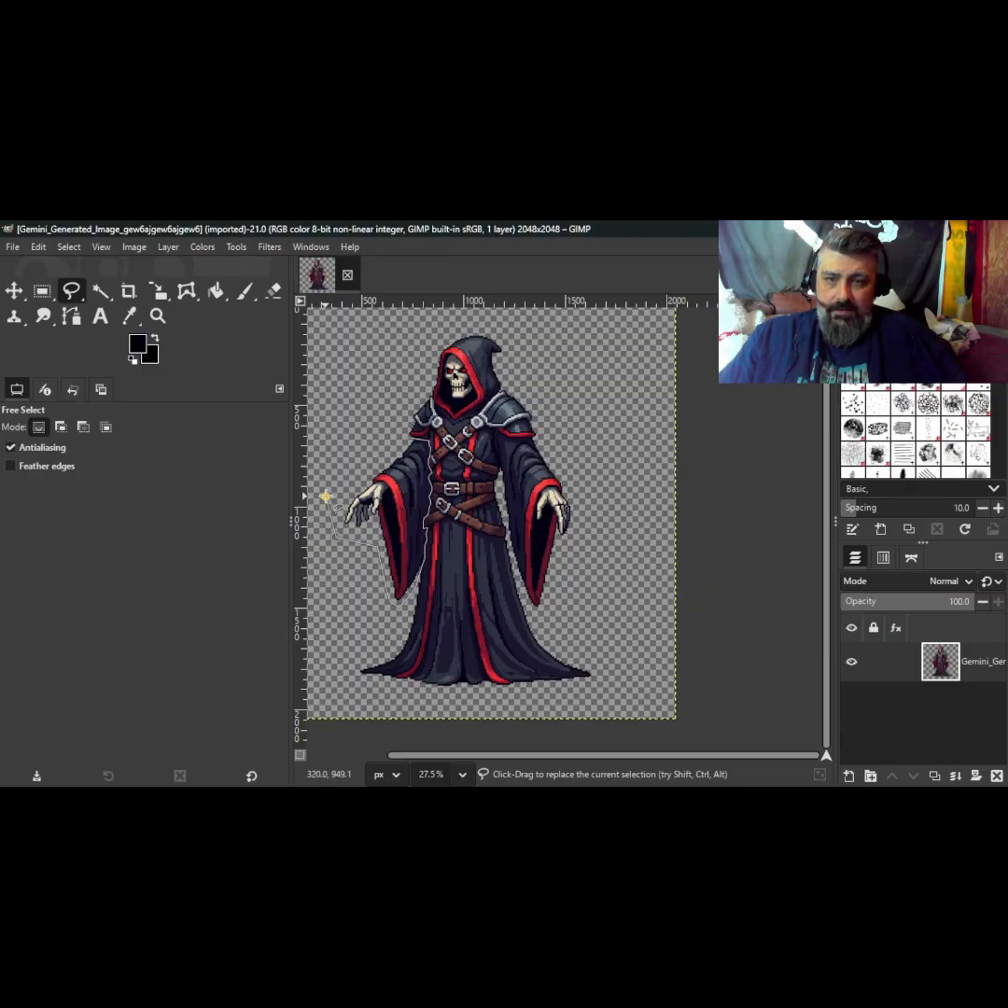
pyautogui.click(365, 460)
pyautogui.scroll(1, 367, 459)
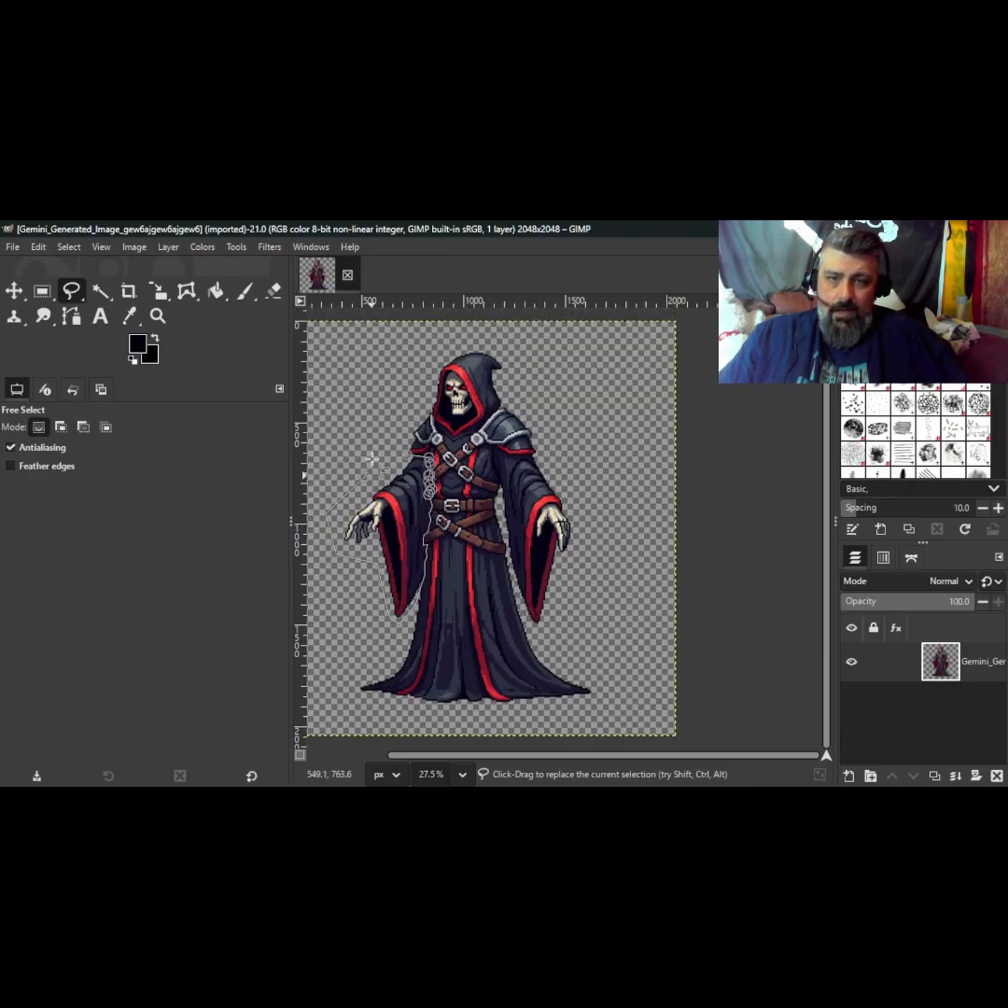
pyautogui.scroll(3, 394, 469)
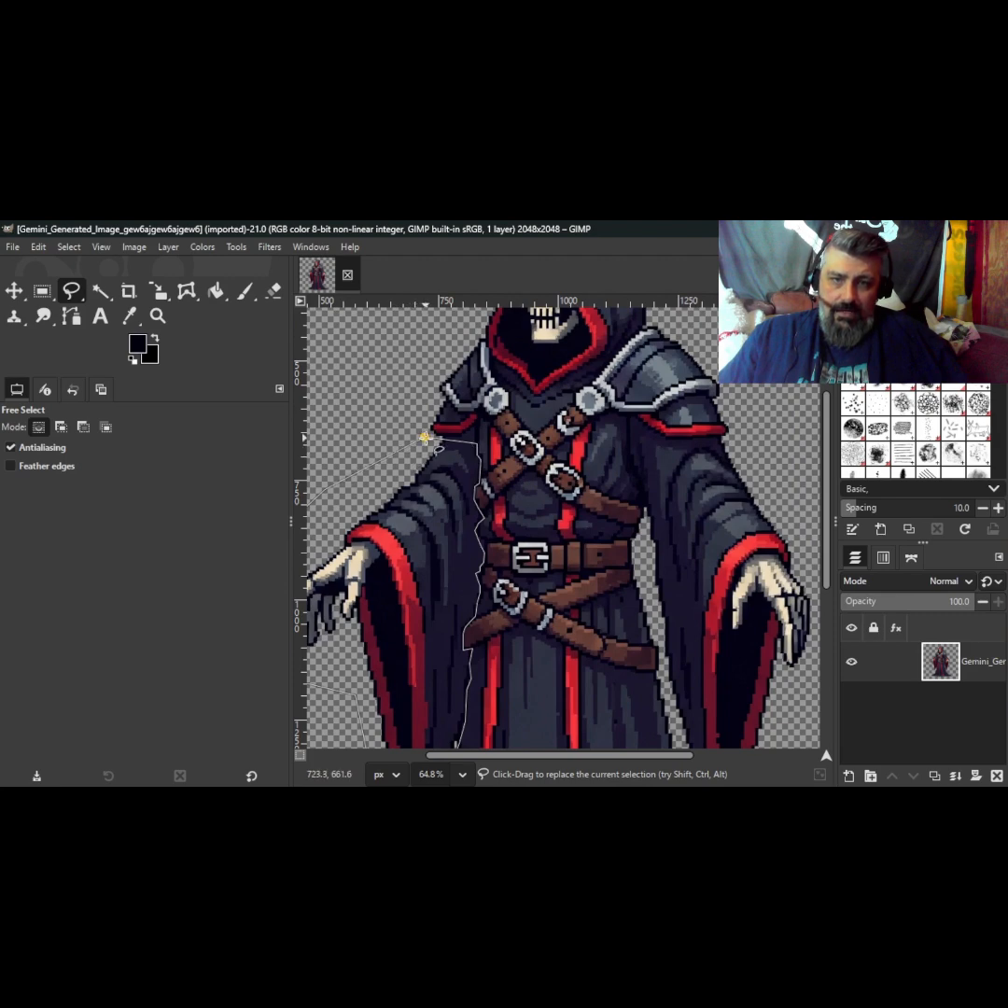
pyautogui.scroll(-2, 448, 458)
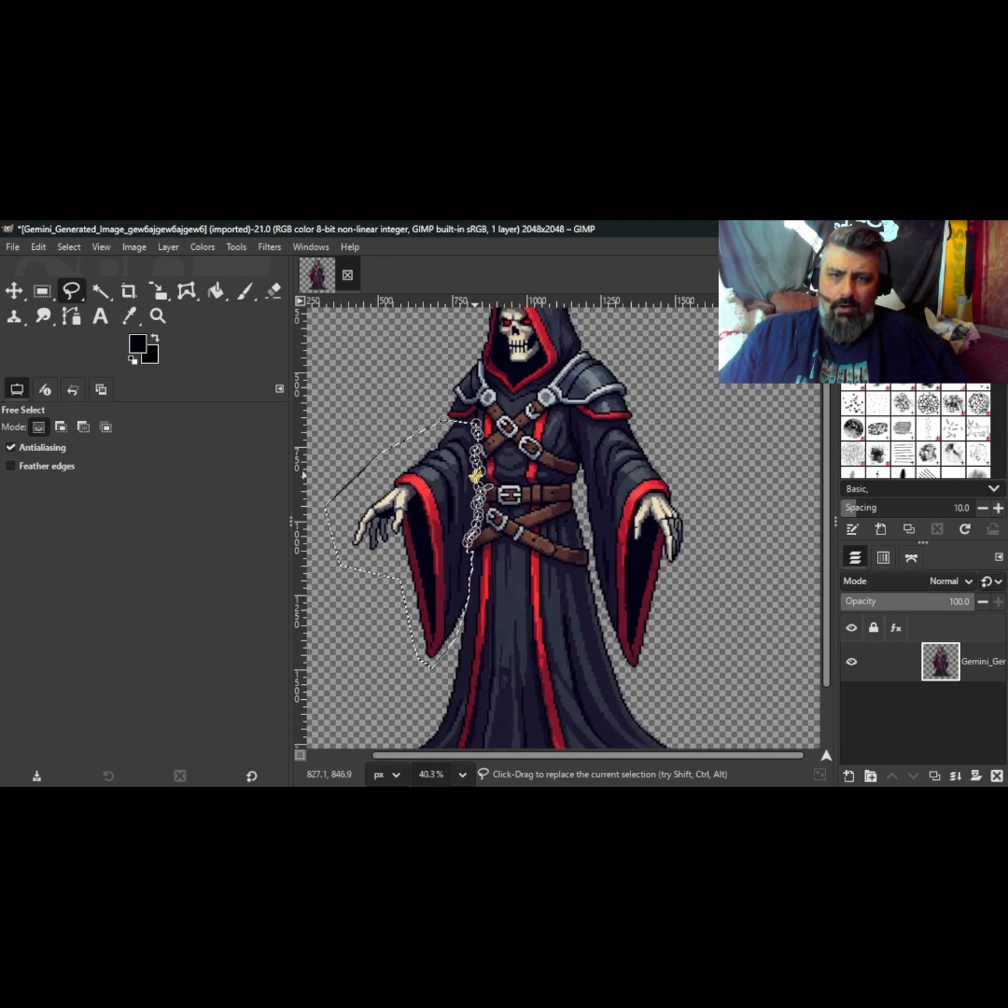
# Step: Copy the selected right arm onto its own layer and delete the original full-character layer
pyautogui.scroll(-2, 323, 509)
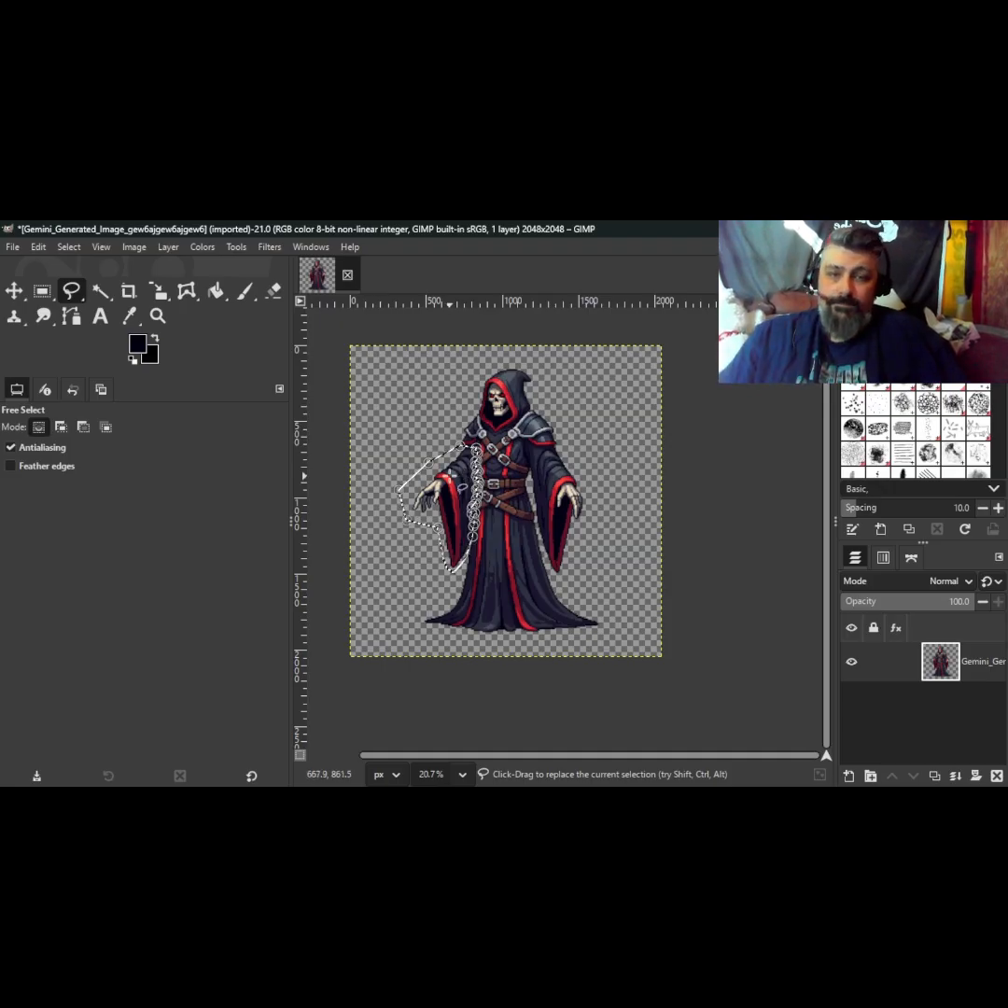
pyautogui.scroll(4, 464, 476)
pyautogui.scroll(3, 466, 476)
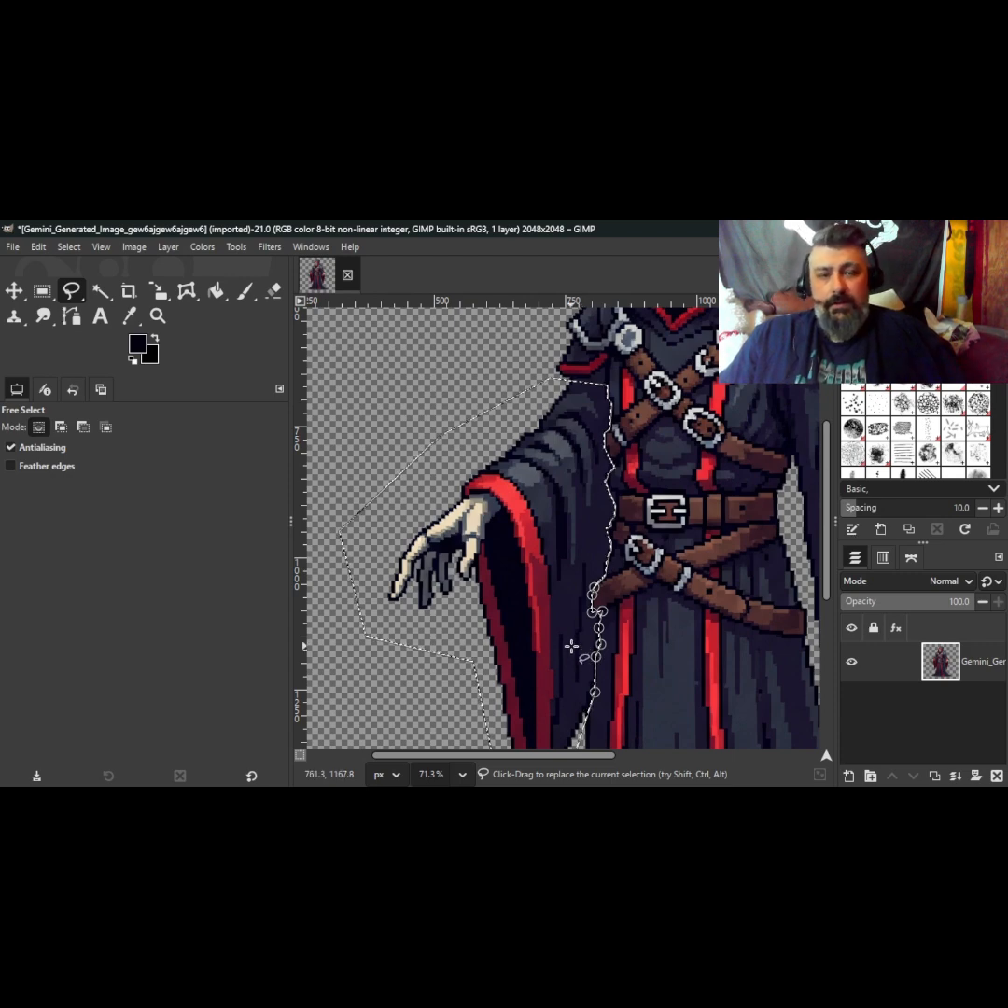
pyautogui.hotkey('ctrl', 'c')
pyautogui.hotkey('ctrl', 'v')
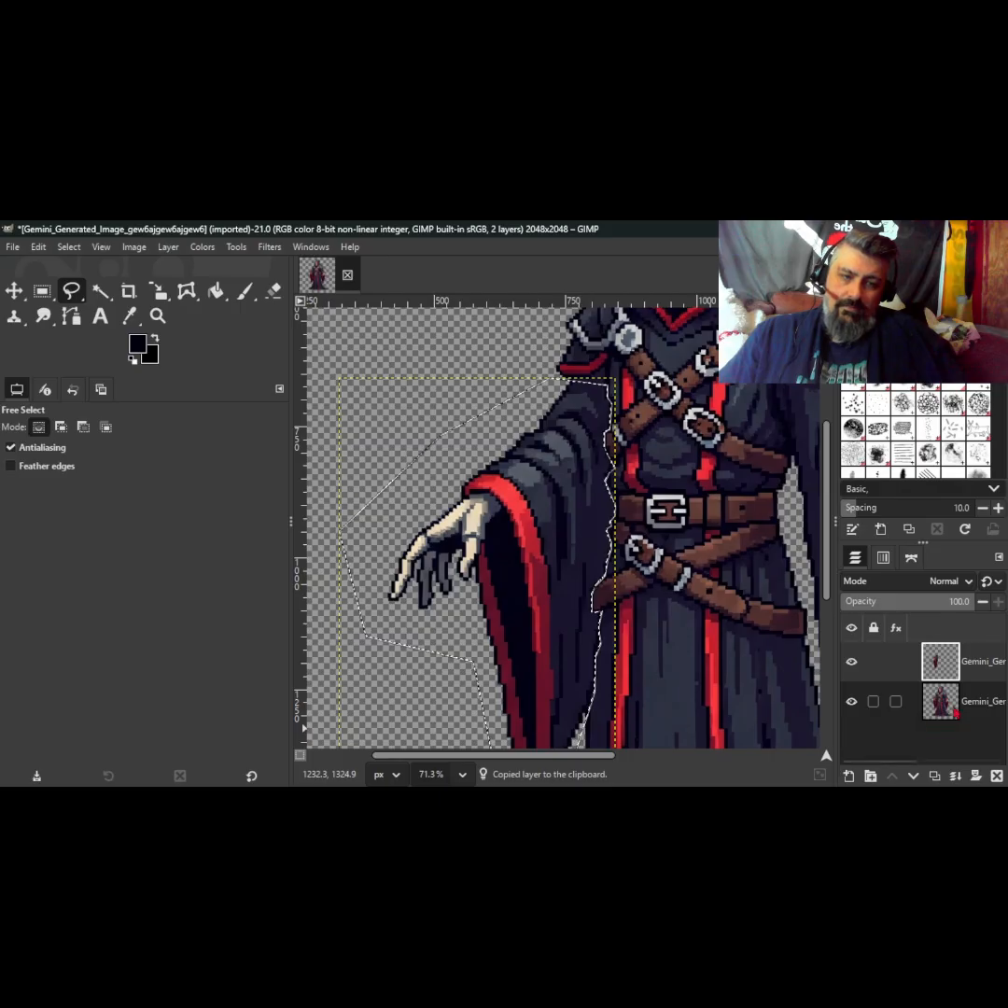
pyautogui.rightClick(929, 704)
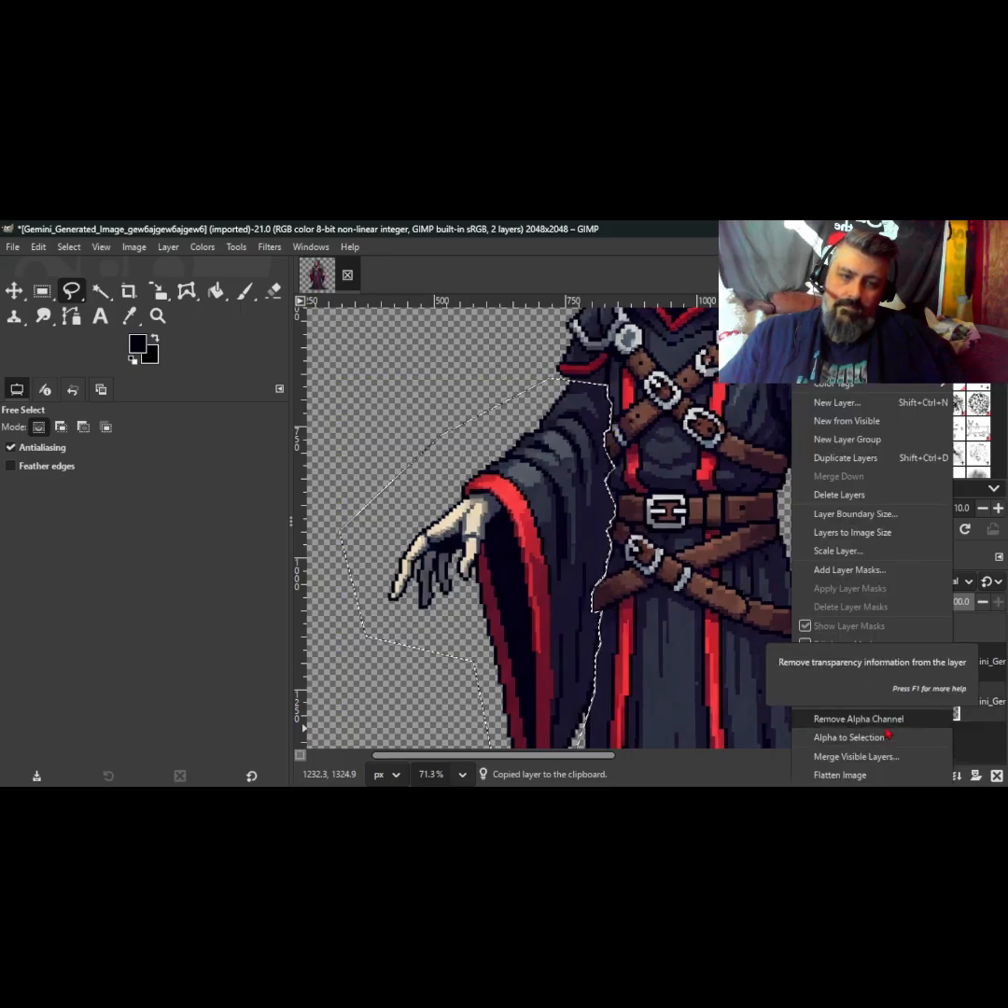
pyautogui.click(871, 499)
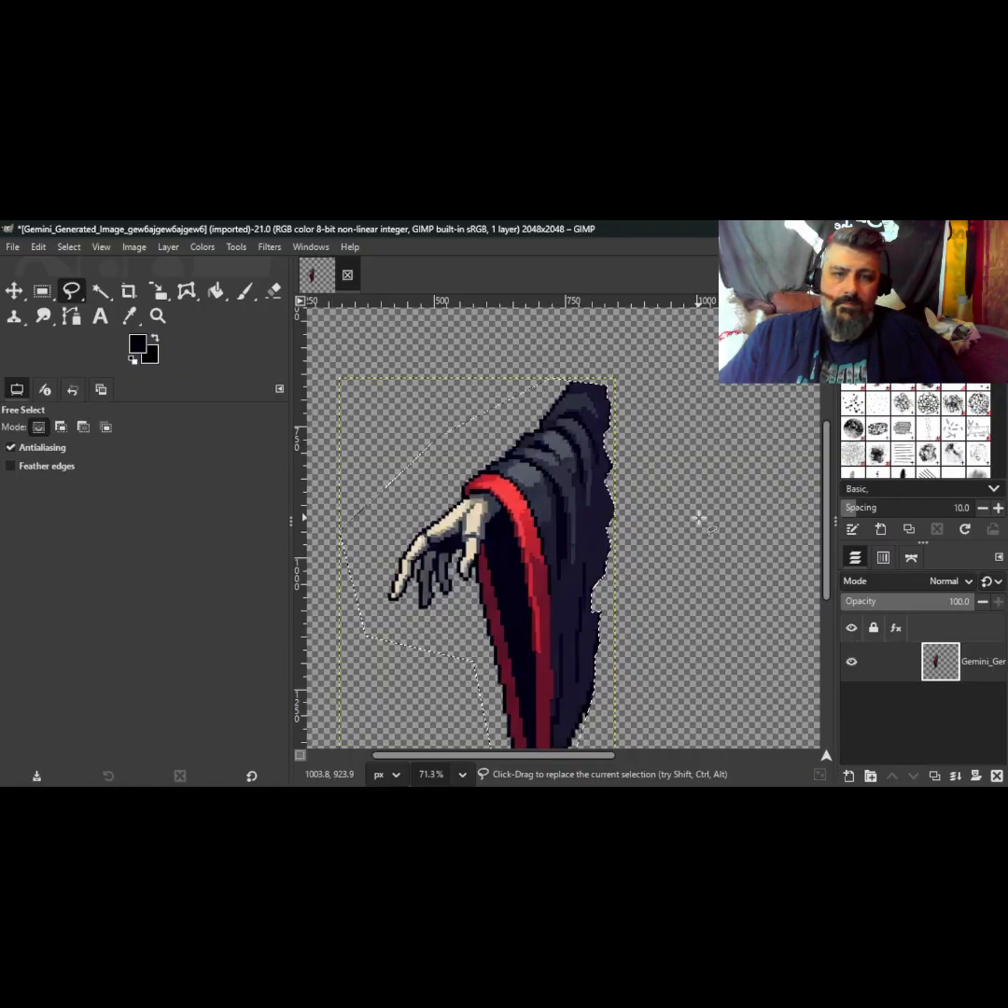
# Step: Clear the selection outline around the isolated right arm
pyautogui.press('r')
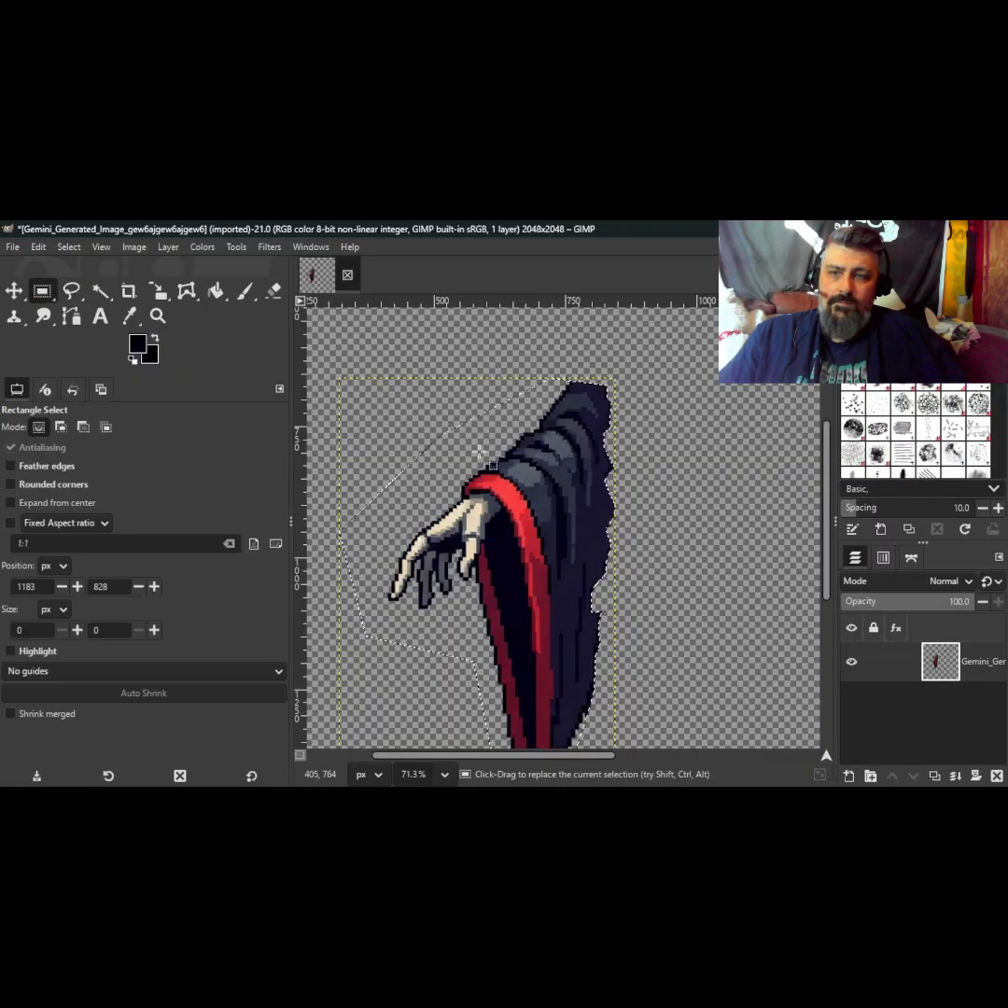
pyautogui.click(665, 459)
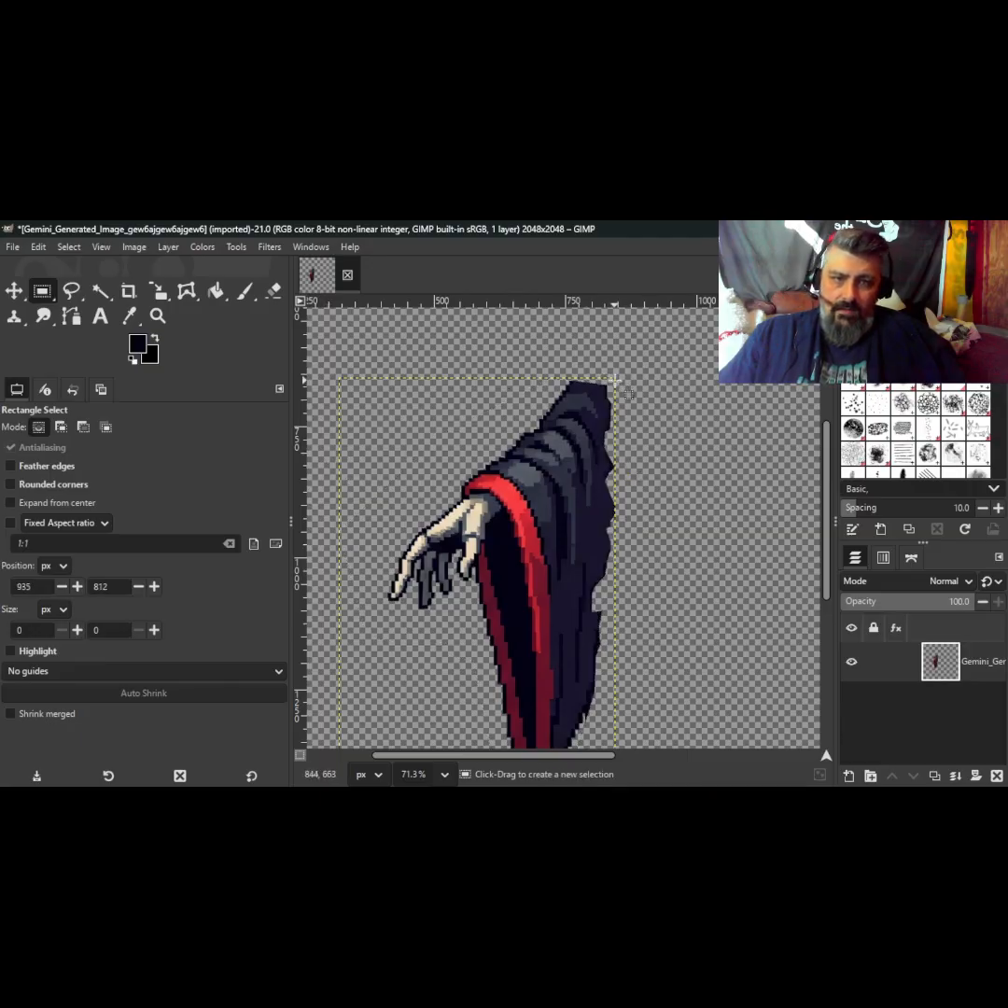
pyautogui.moveTo(618, 383); pyautogui.dragTo(618, 383)
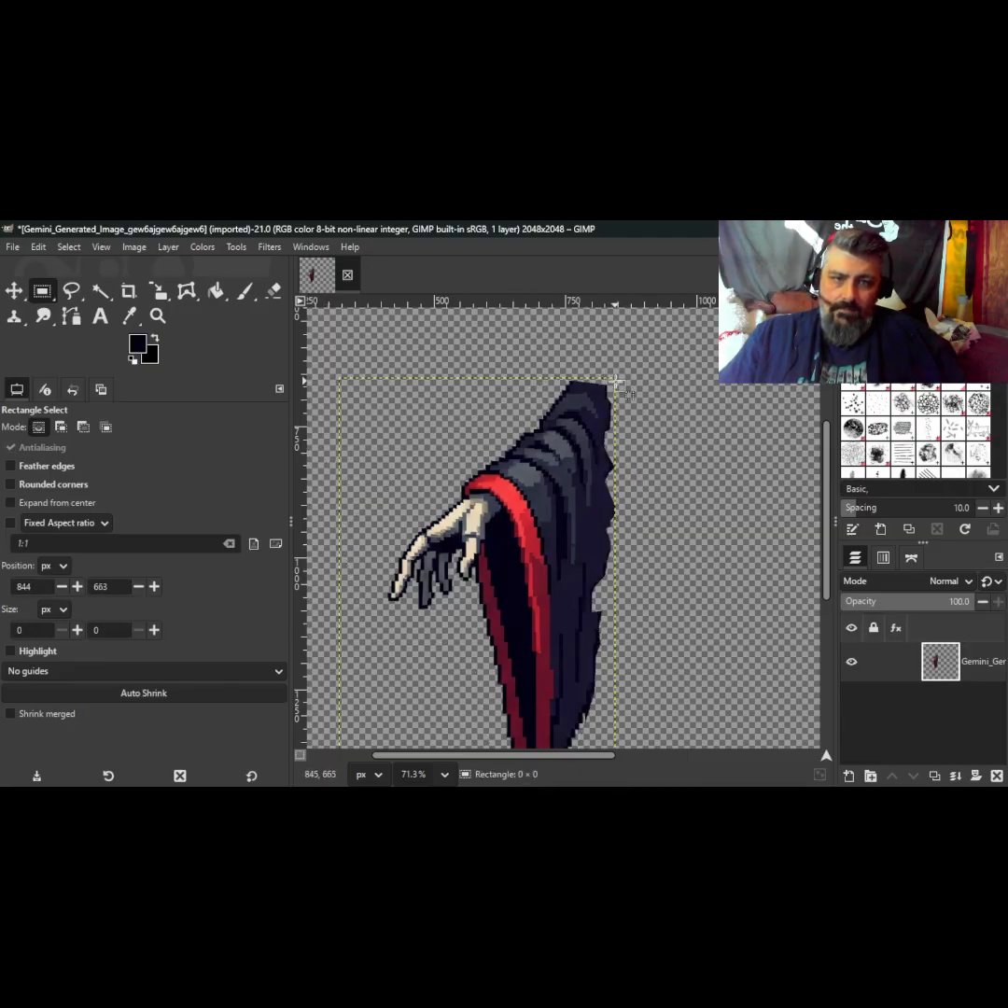
pyautogui.click(17, 291)
pyautogui.moveTo(509, 487); pyautogui.dragTo(481, 485)
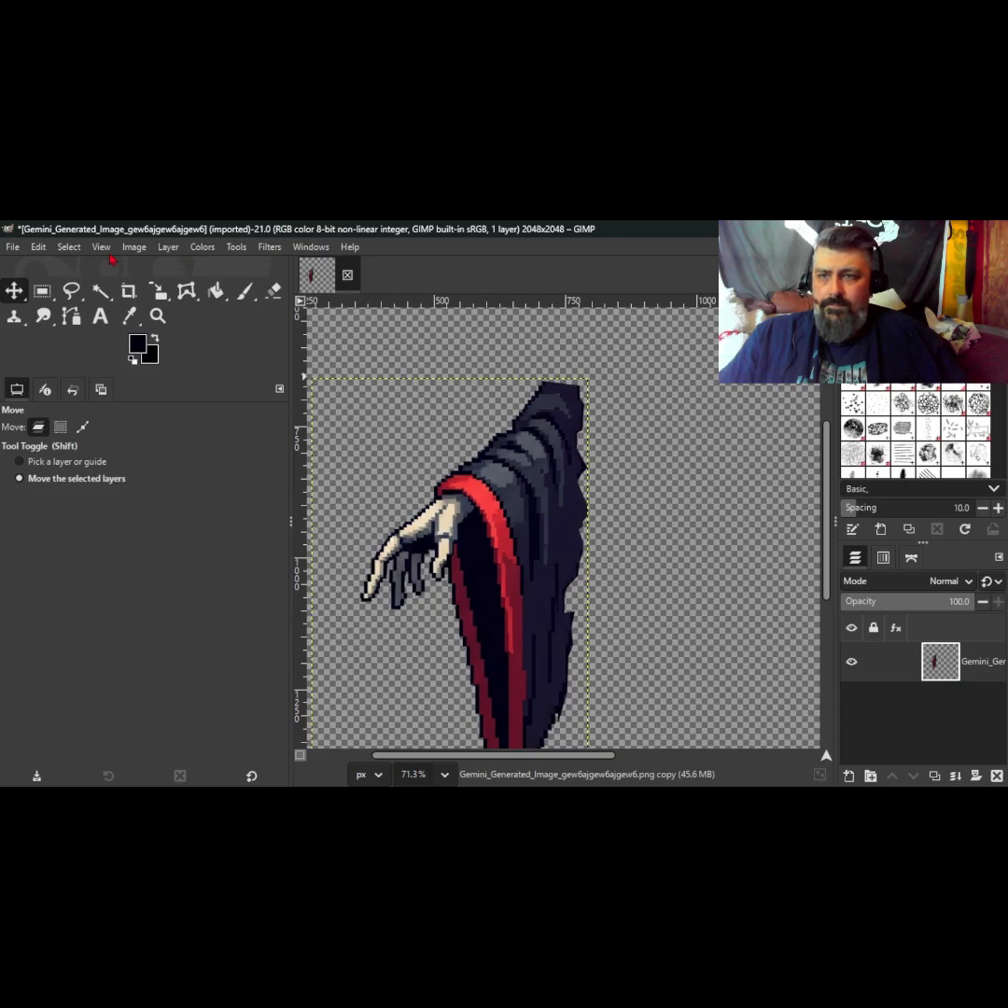
pyautogui.click(39, 247)
pyautogui.moveTo(68, 247)
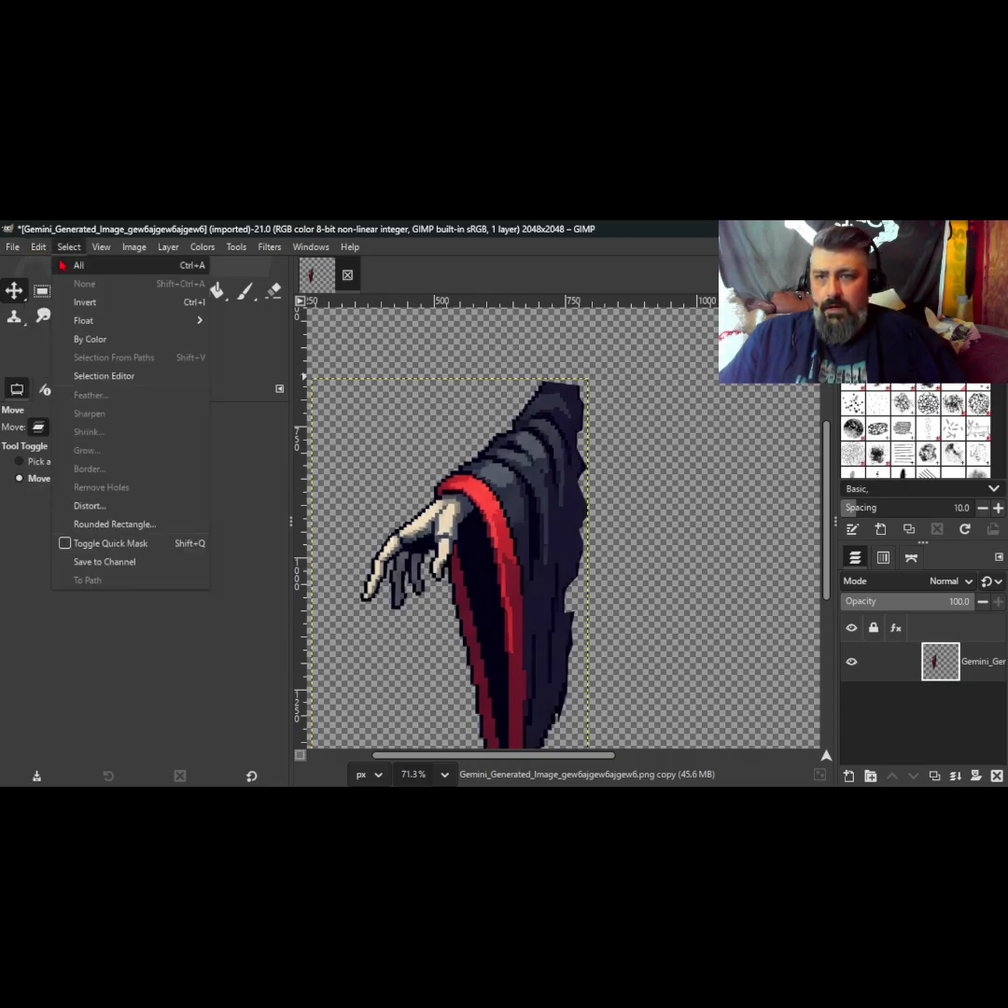
pyautogui.click(47, 271)
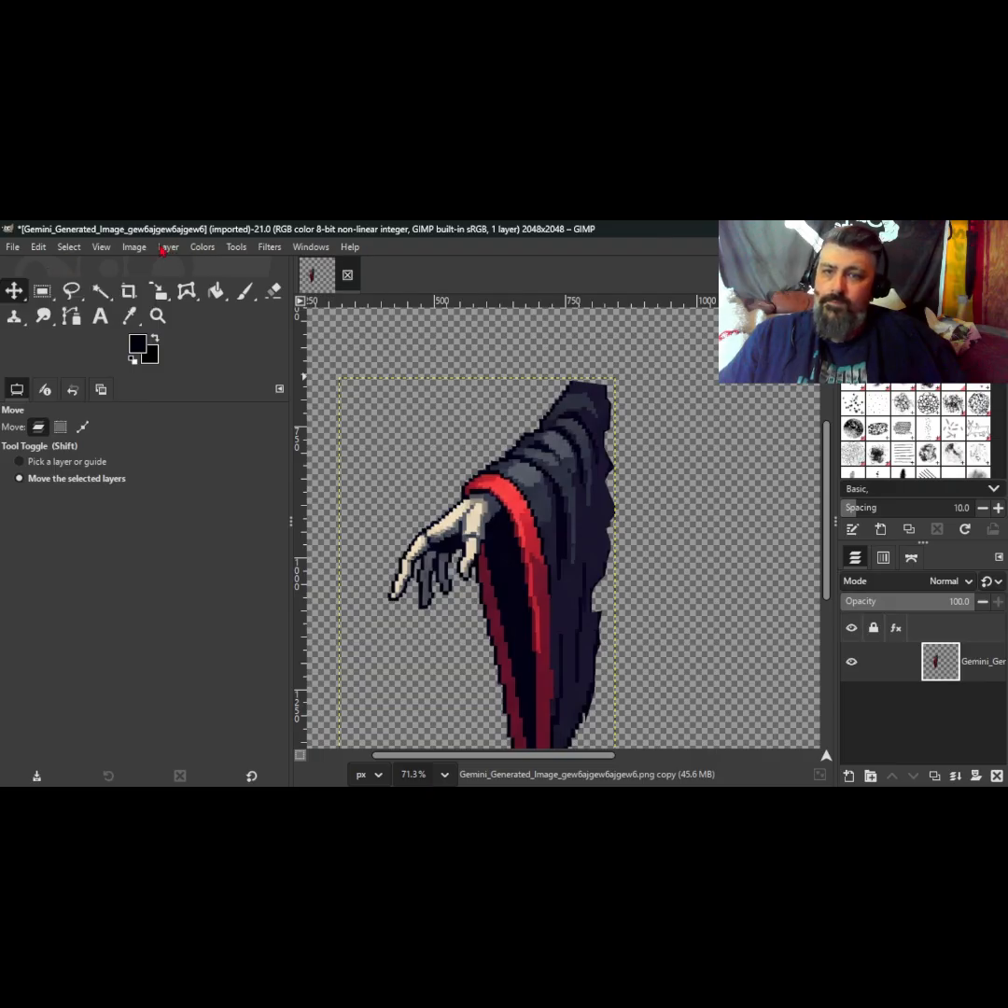
# Step: Widen the arm layer's boundary to 592 px, filling the added area with transparency
pyautogui.click(241, 250)
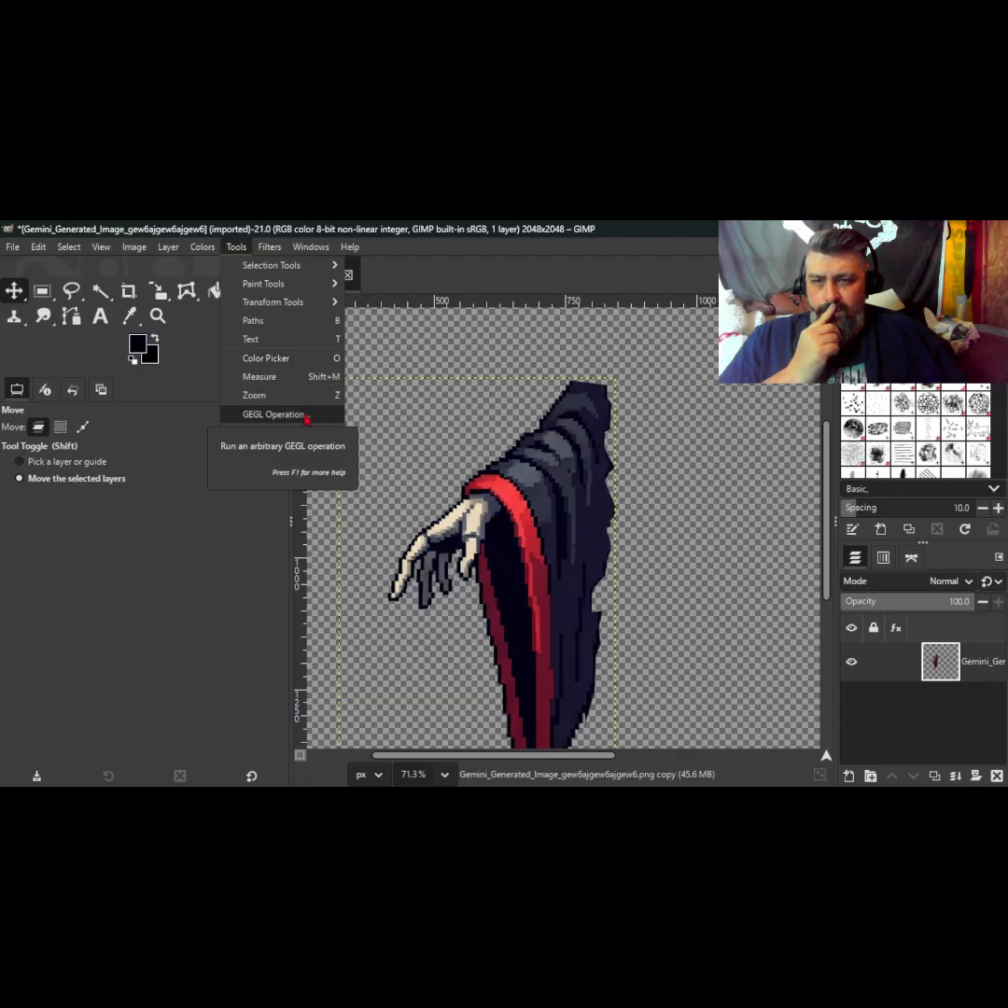
pyautogui.moveTo(291, 270)
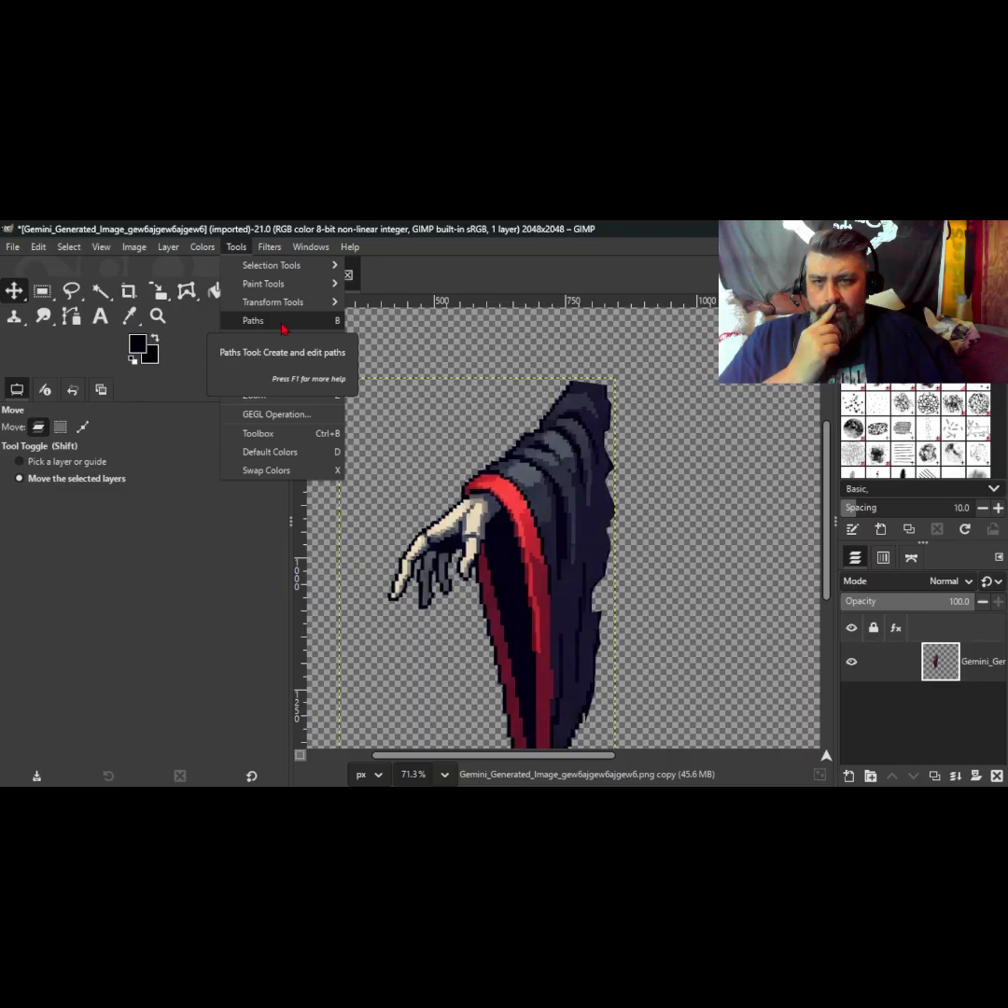
pyautogui.moveTo(175, 253)
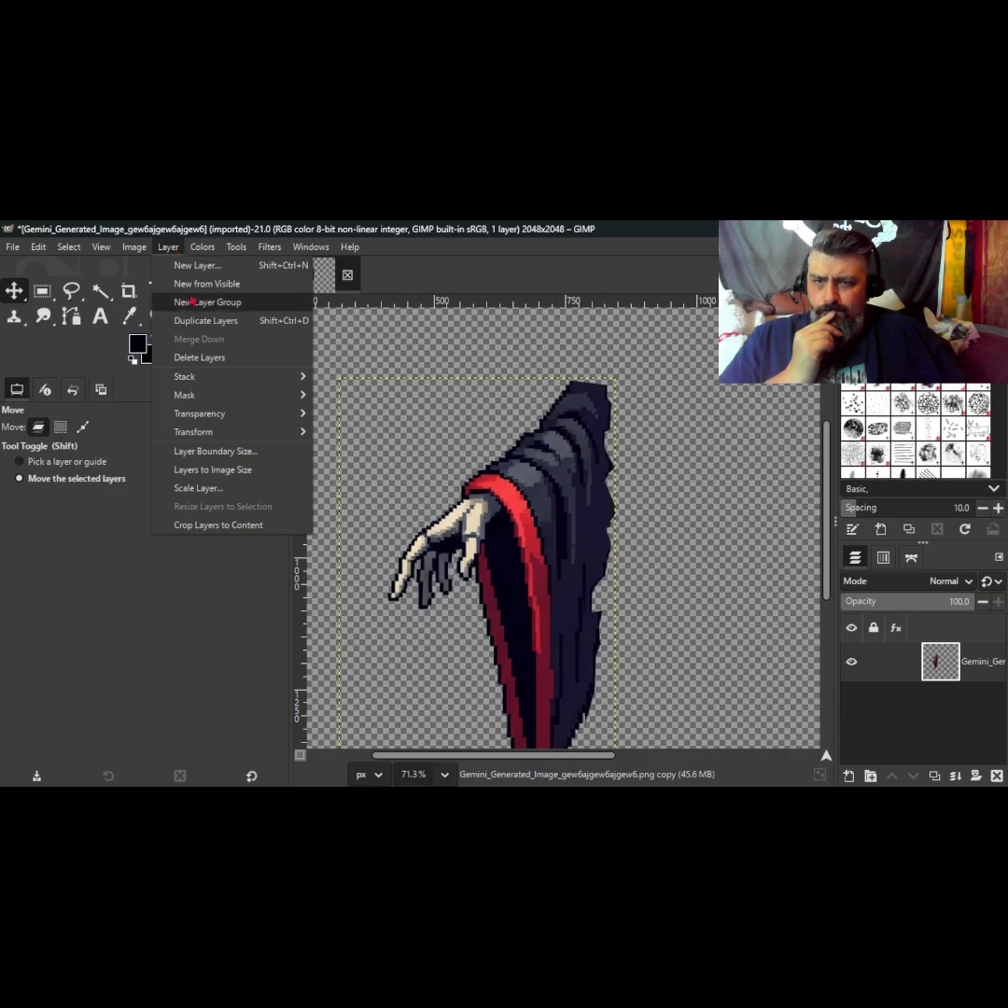
pyautogui.click(216, 451)
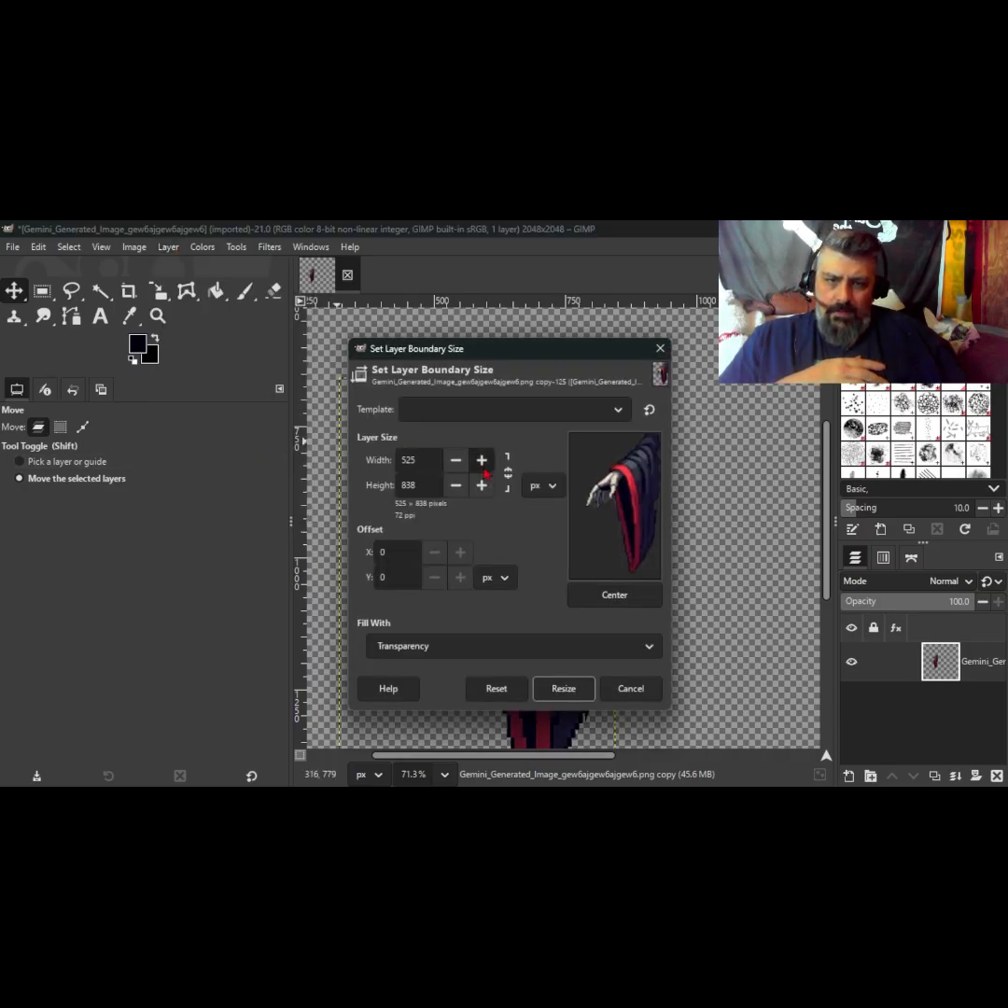
pyautogui.moveTo(483, 466); pyautogui.dragTo(482, 467)
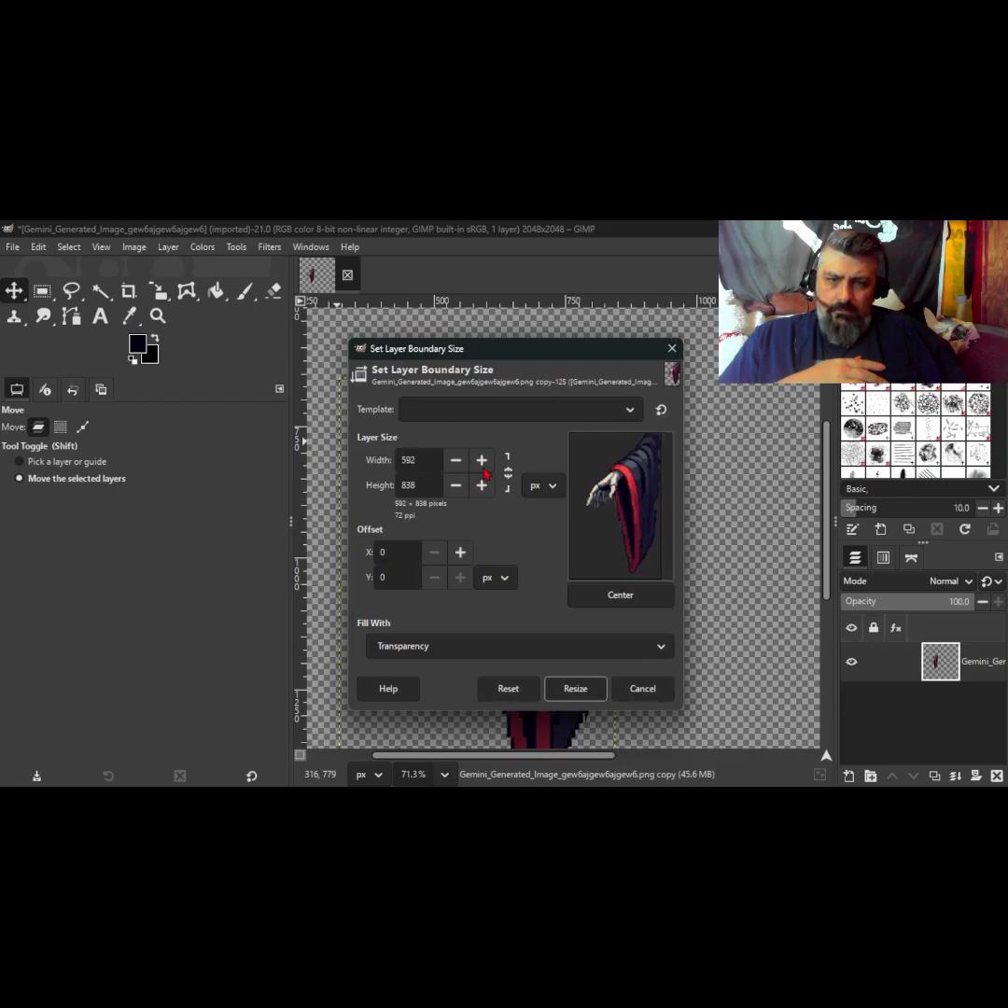
pyautogui.click(576, 690)
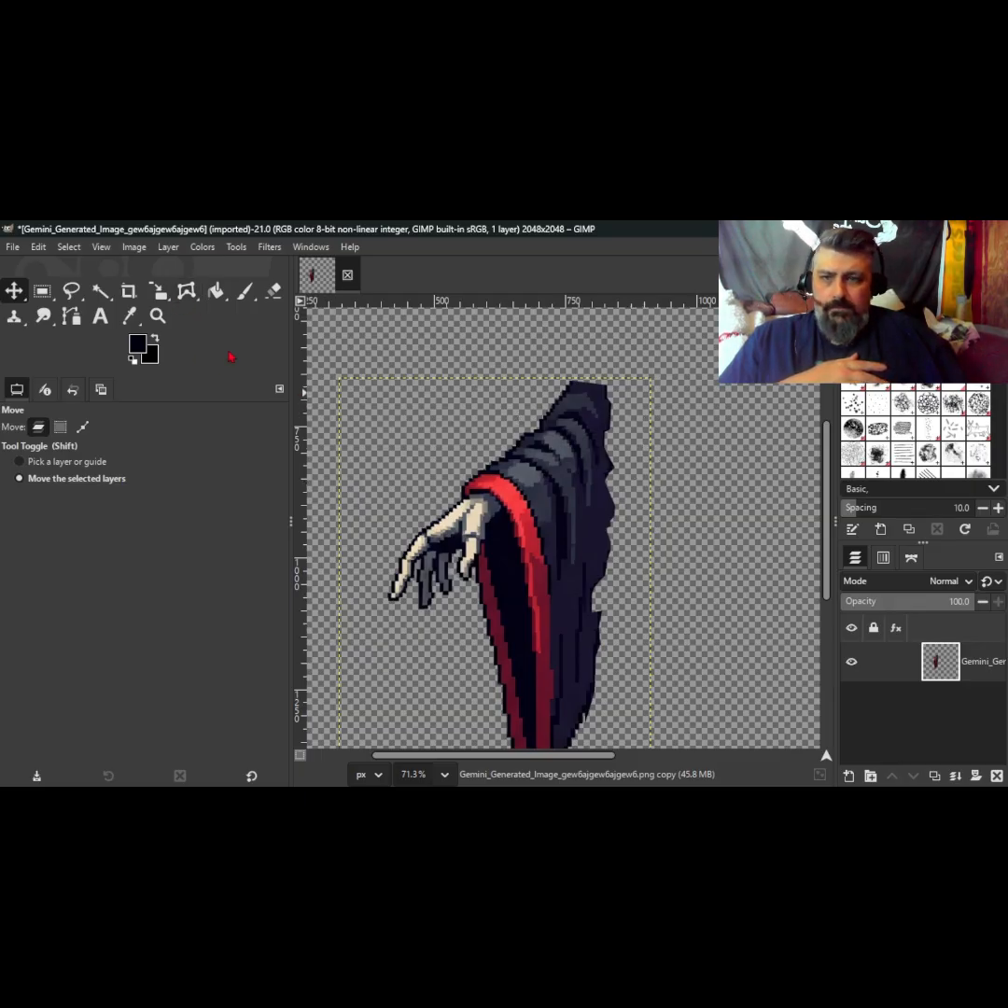
# Step: Extend the arm layer's boundary height to 884 px, keeping the transparent fill
pyautogui.click(167, 247)
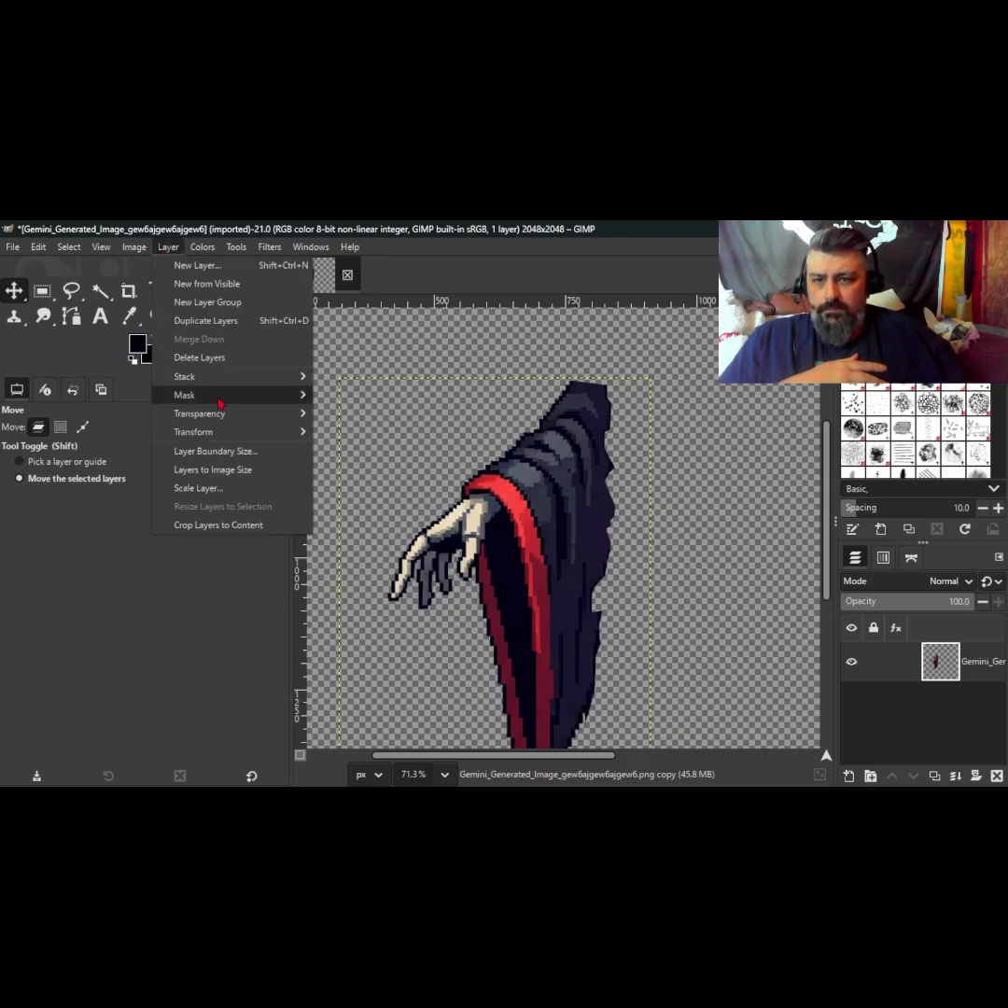
pyautogui.click(236, 454)
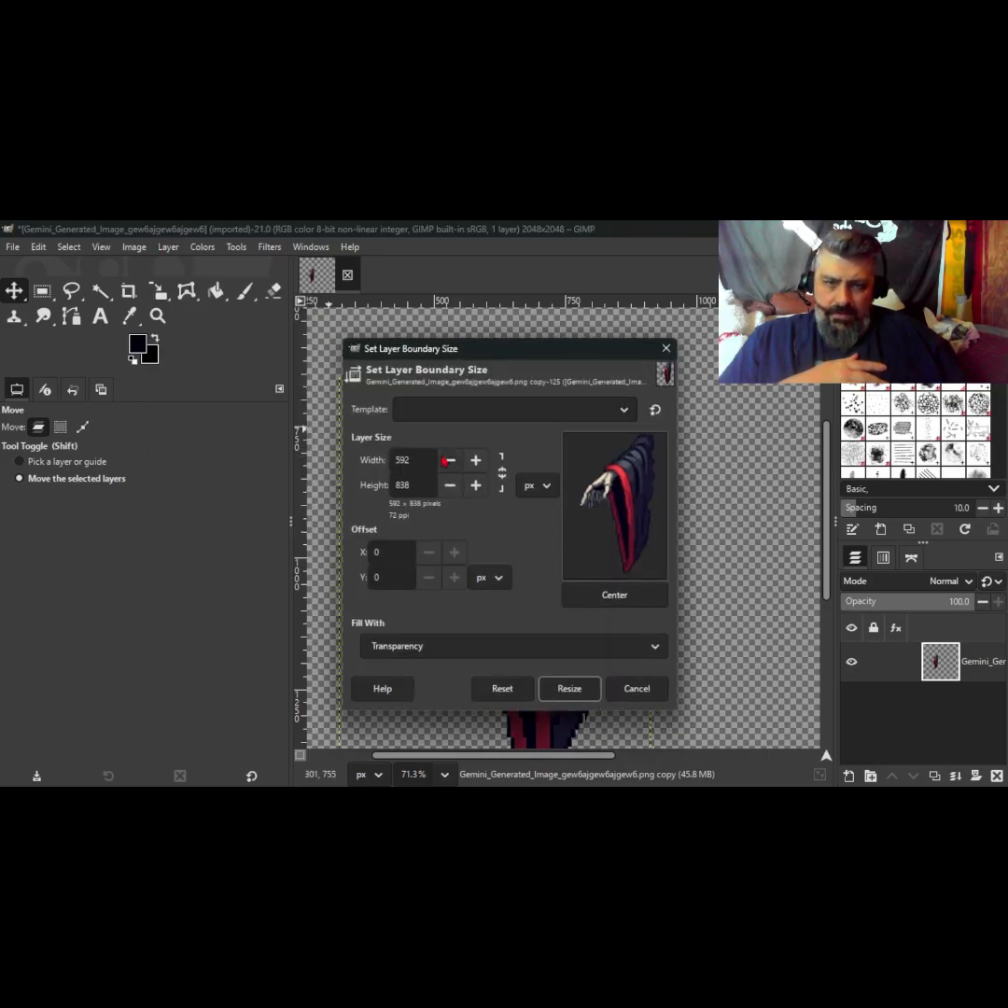
pyautogui.click(475, 485)
pyautogui.click(476, 485)
pyautogui.click(475, 485)
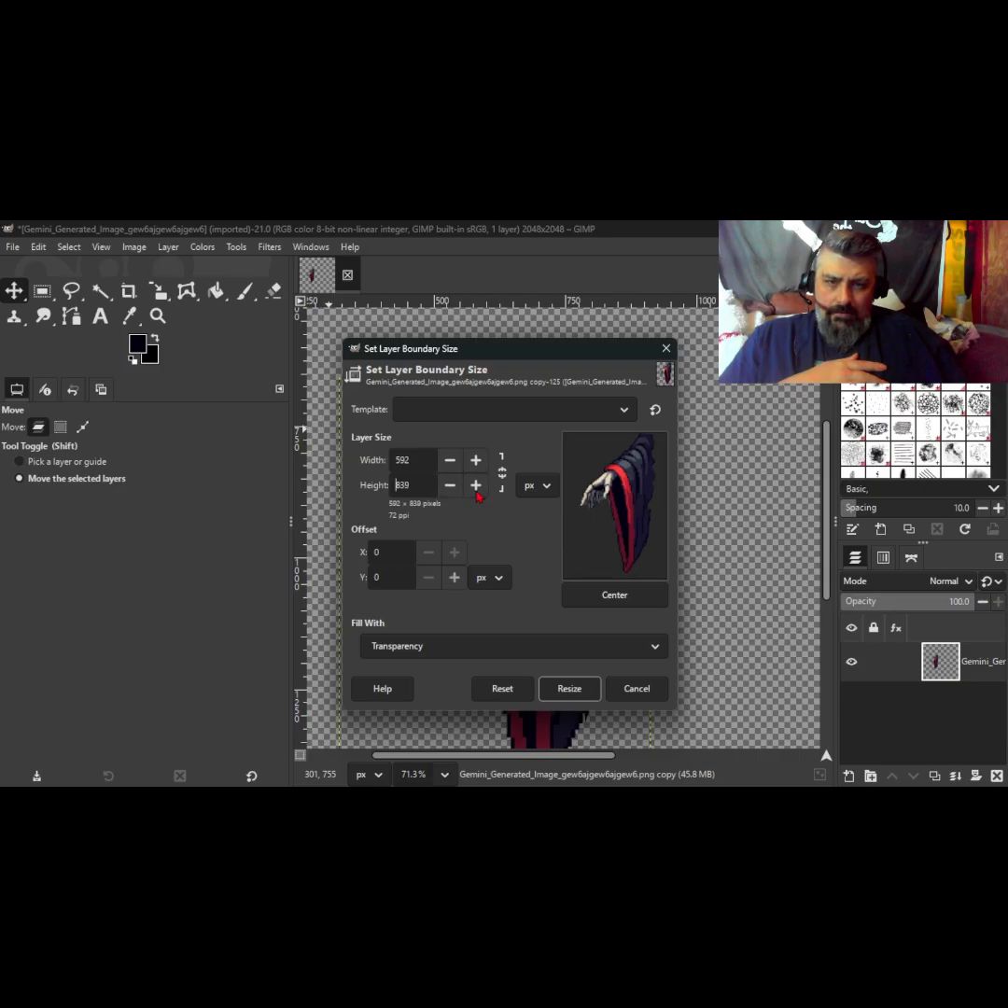
pyautogui.moveTo(476, 488); pyautogui.dragTo(476, 487)
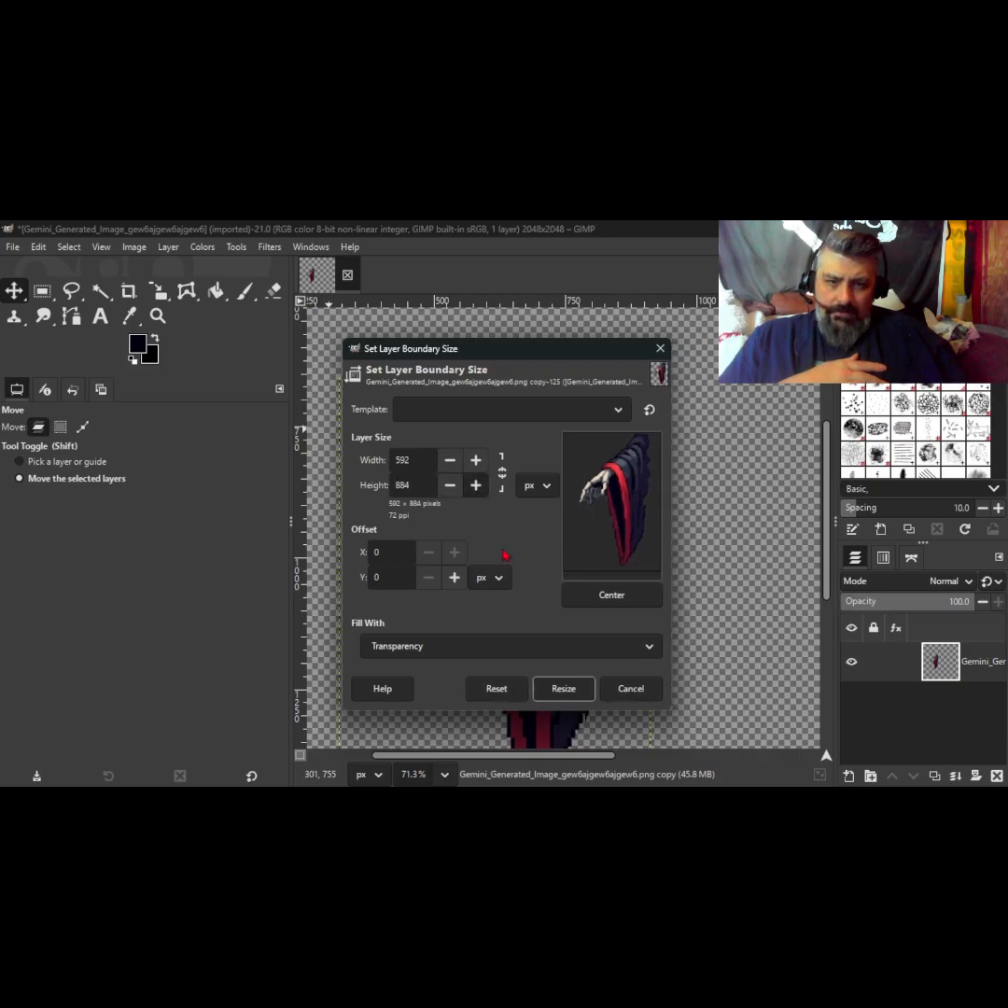
pyautogui.click(564, 690)
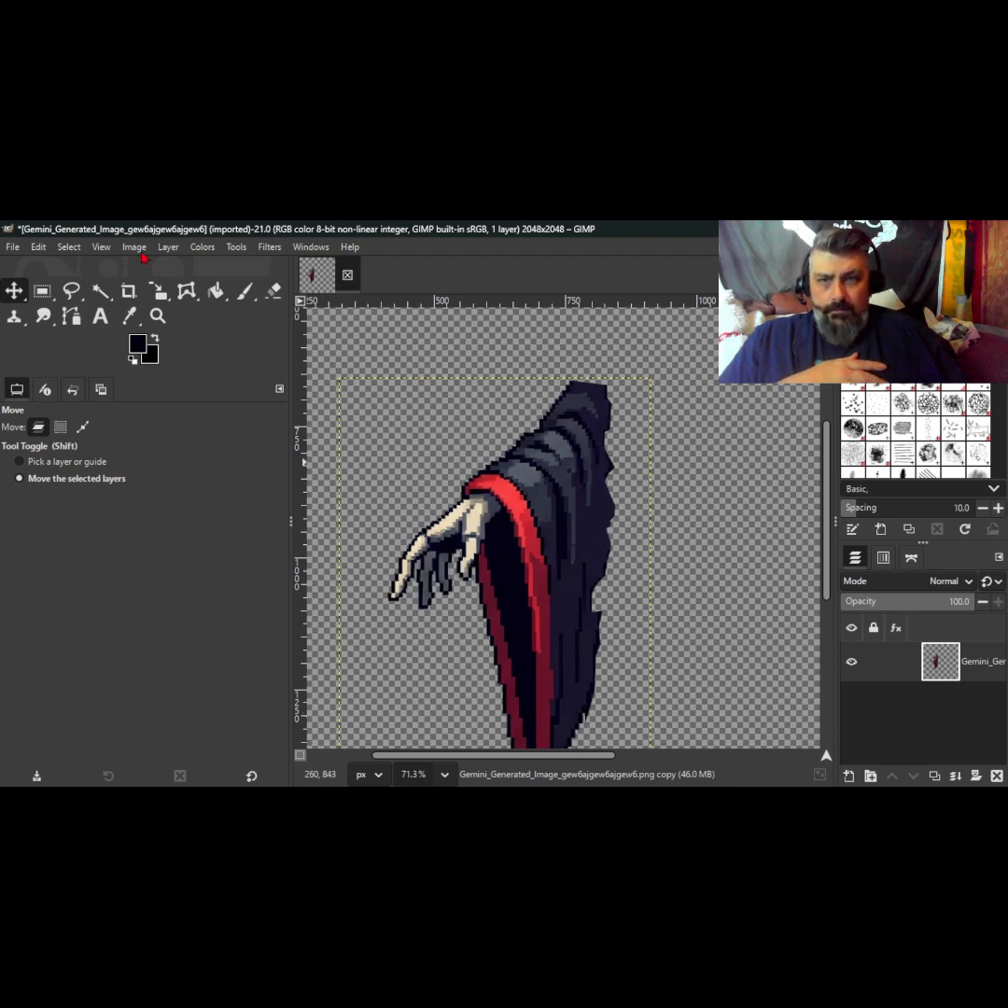
# Step: Set the arm layer's boundary height to 1012 px with a transparent fill
pyautogui.click(168, 246)
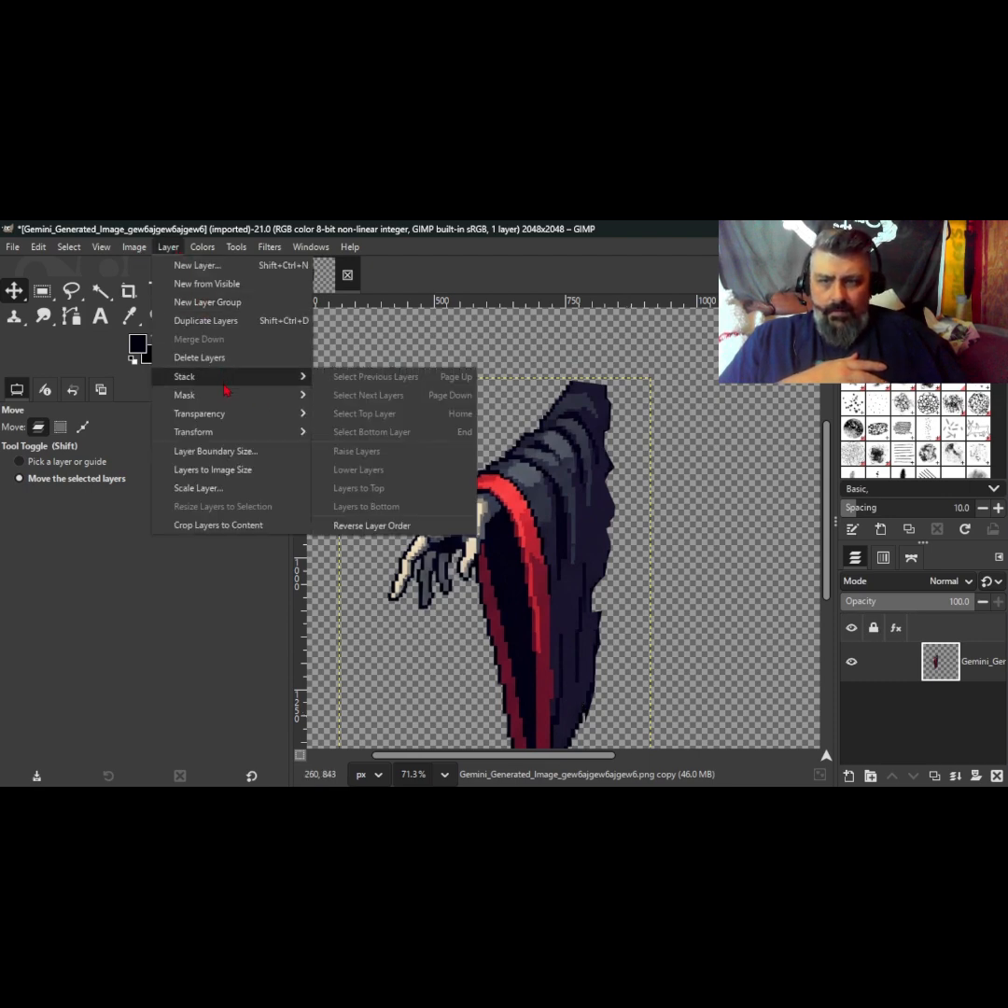
pyautogui.moveTo(226, 418)
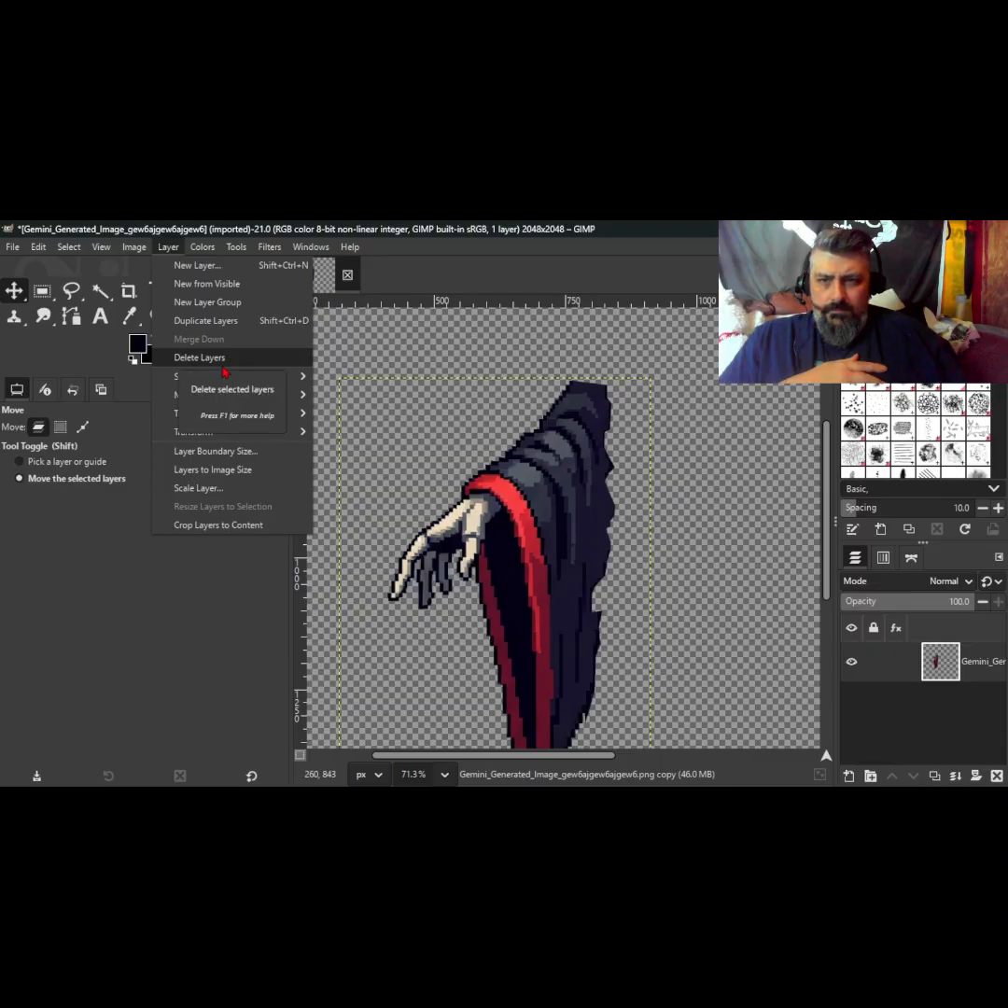
pyautogui.click(228, 453)
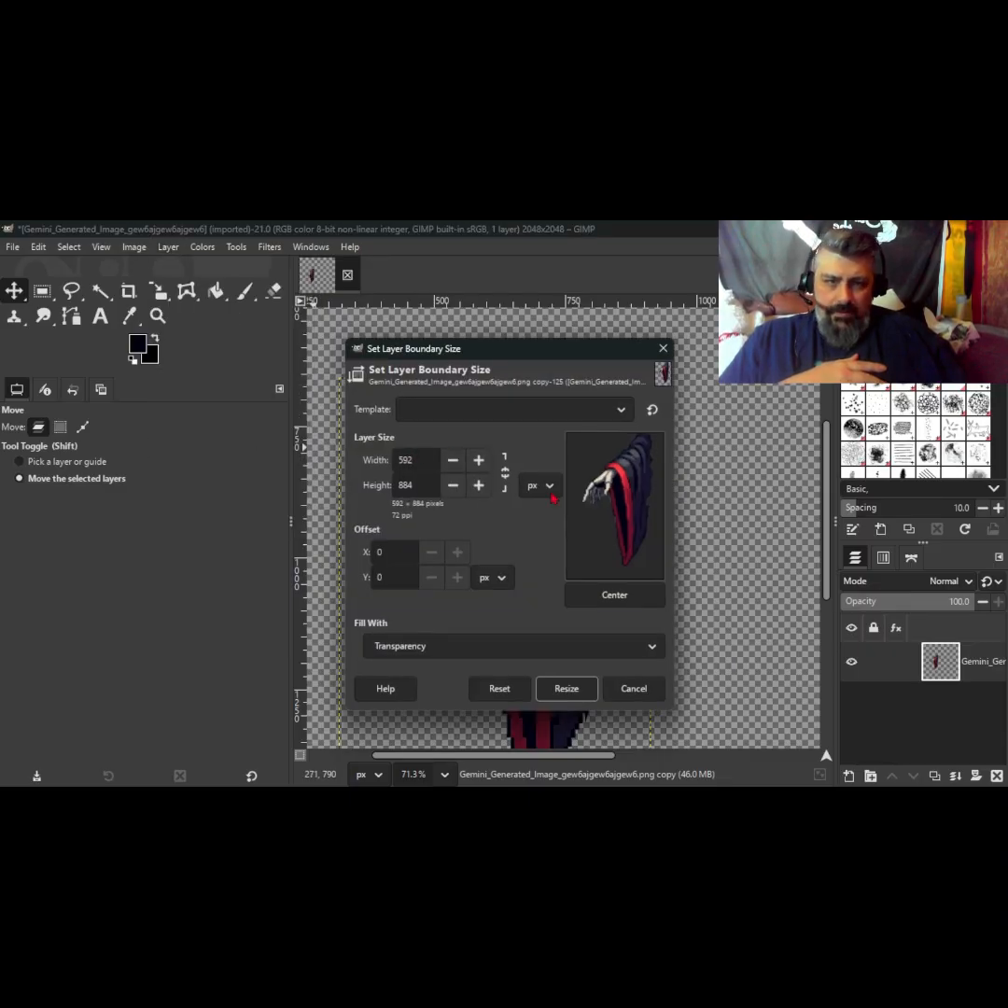
pyautogui.click(479, 486)
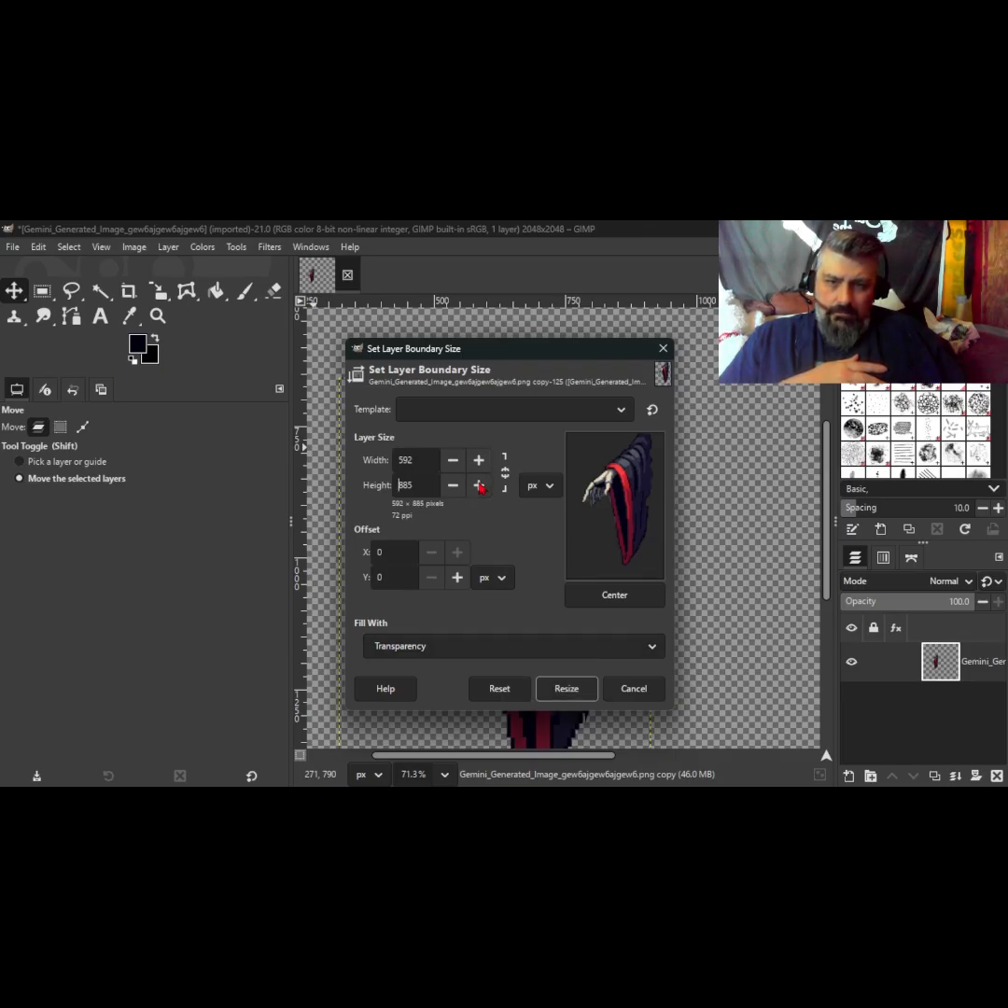
pyautogui.click(479, 486)
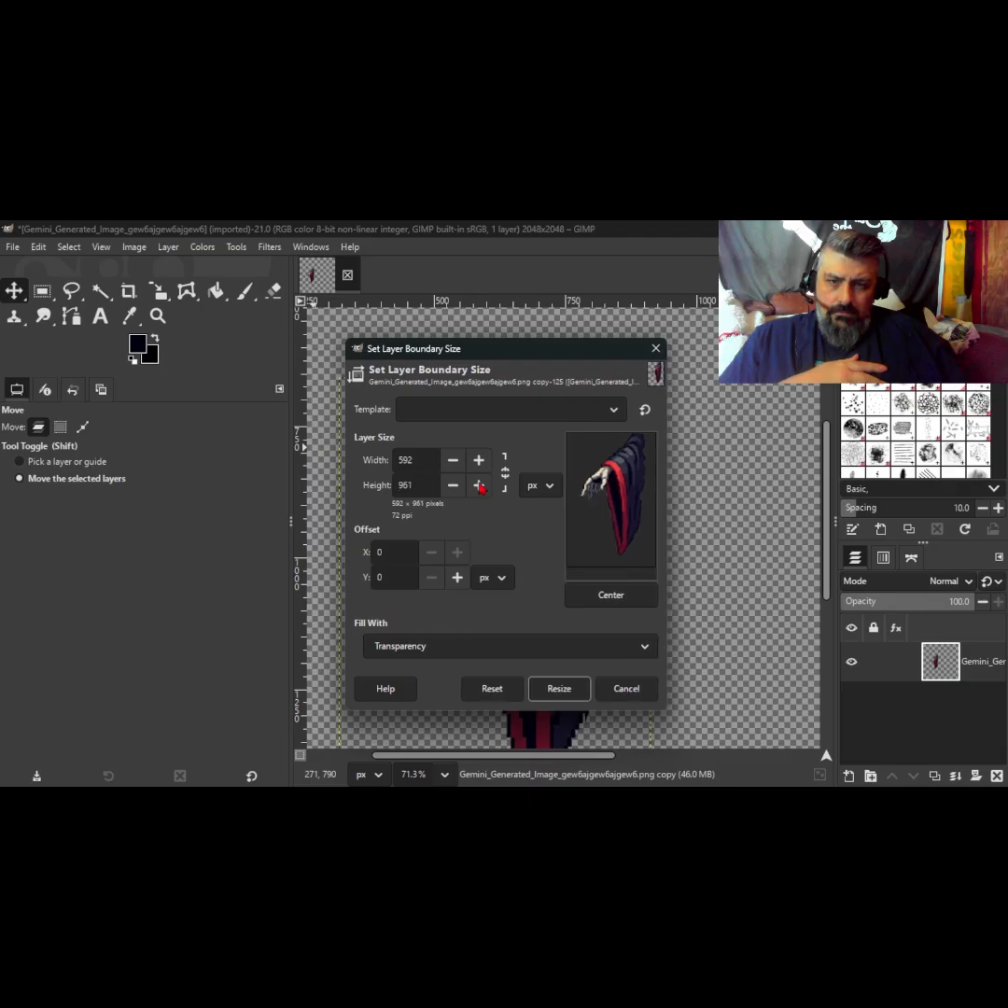
pyautogui.click(479, 487)
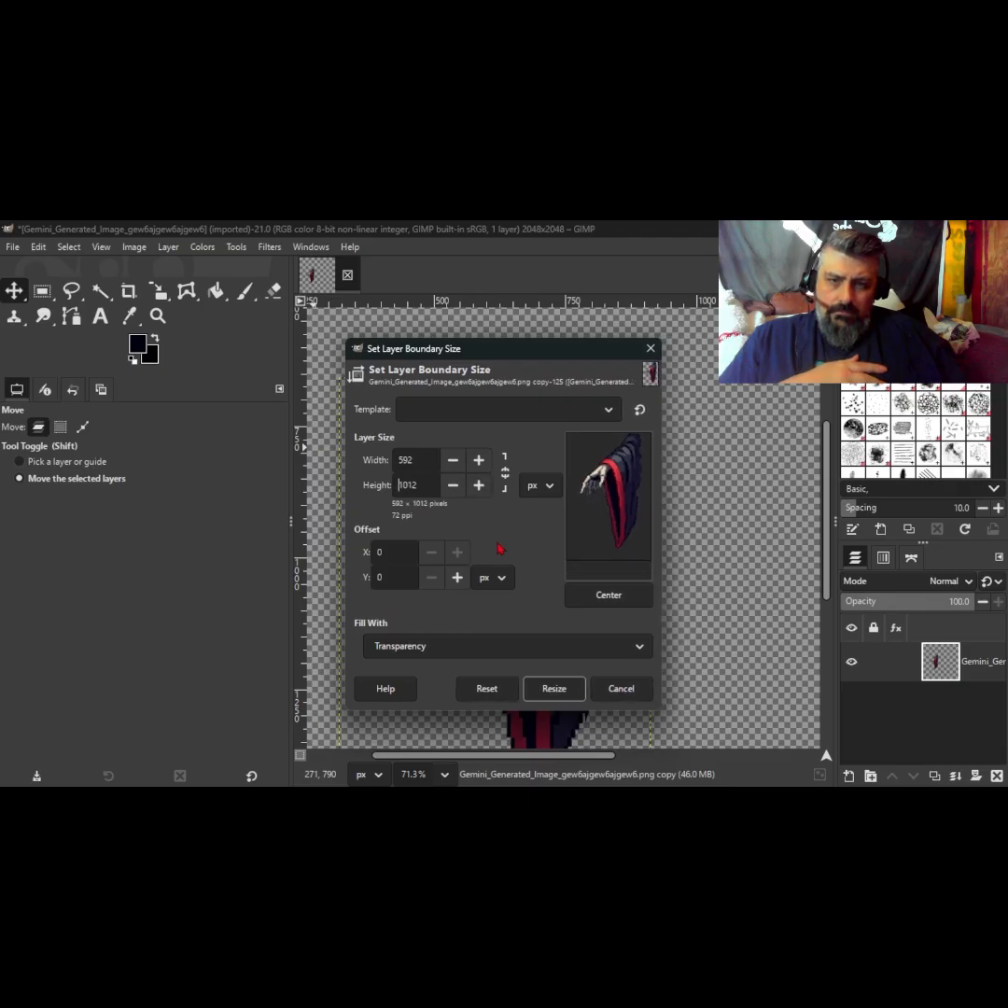
pyautogui.click(554, 690)
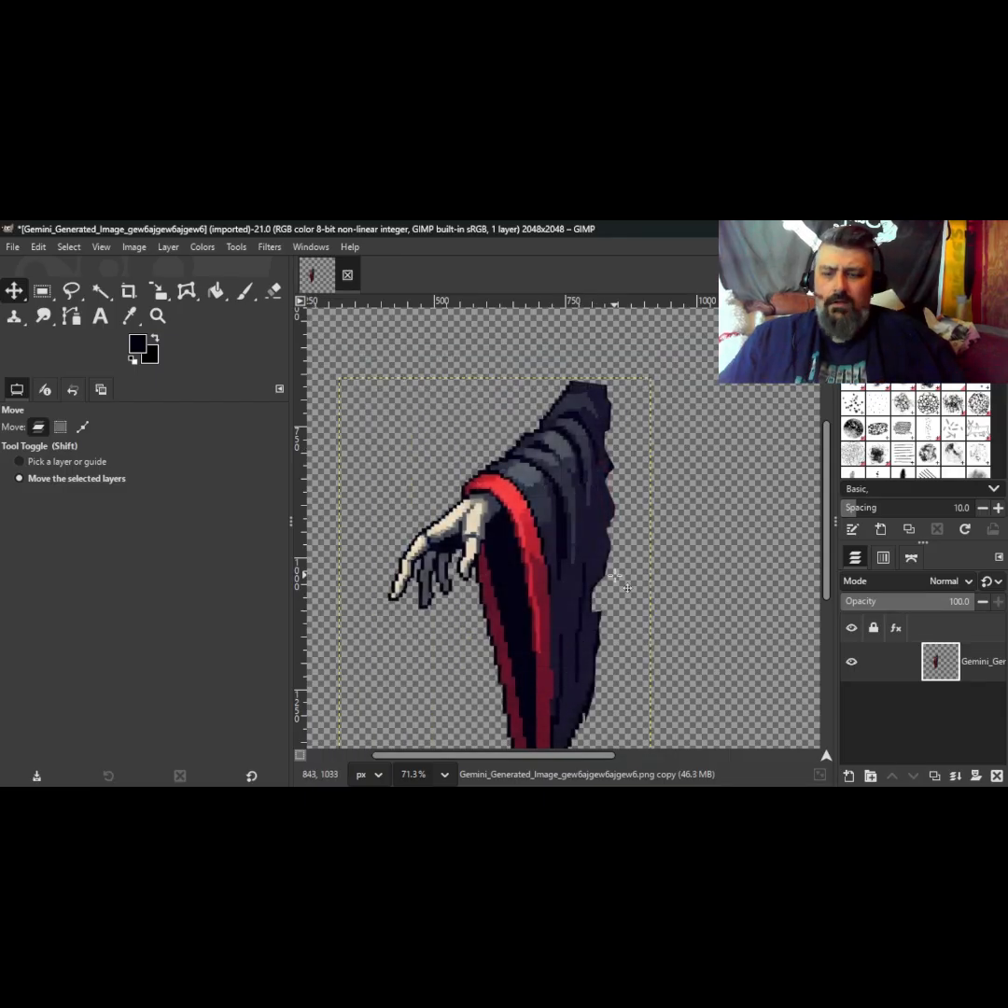
pyautogui.scroll(-6, 614, 545)
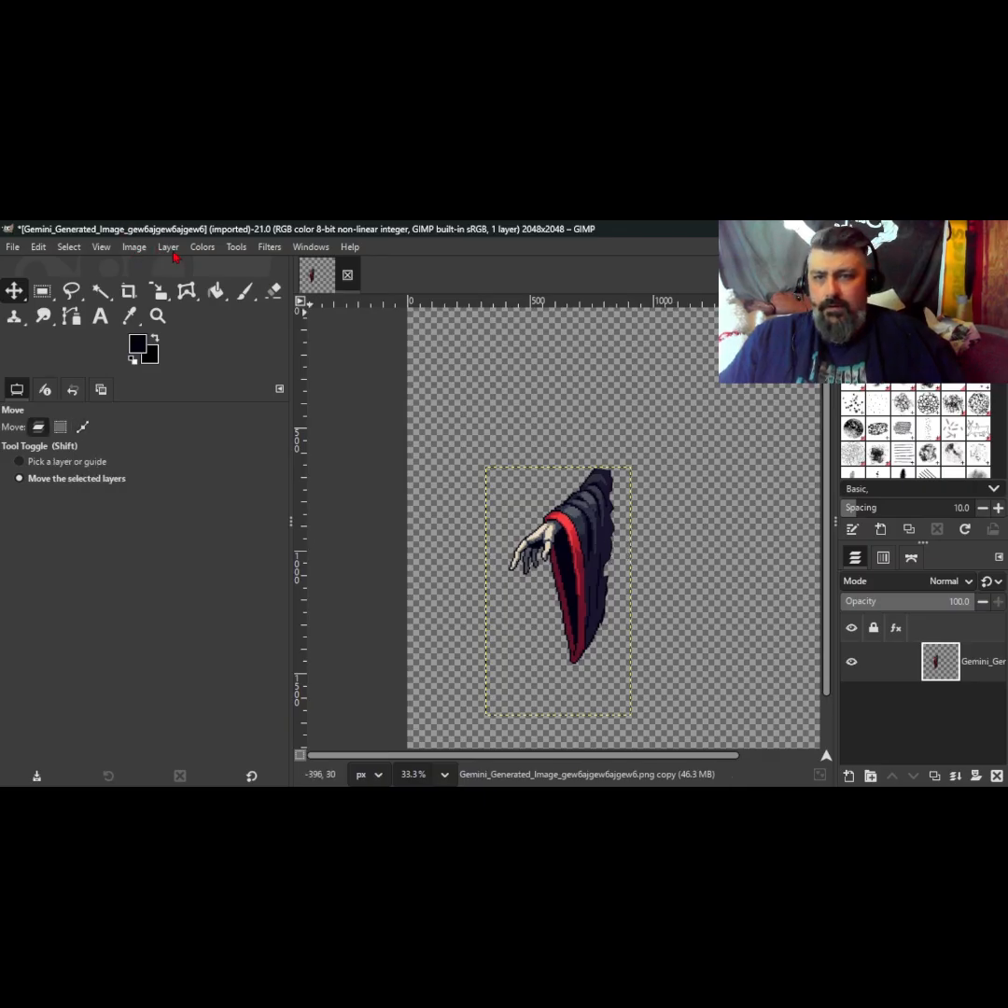
pyautogui.click(169, 248)
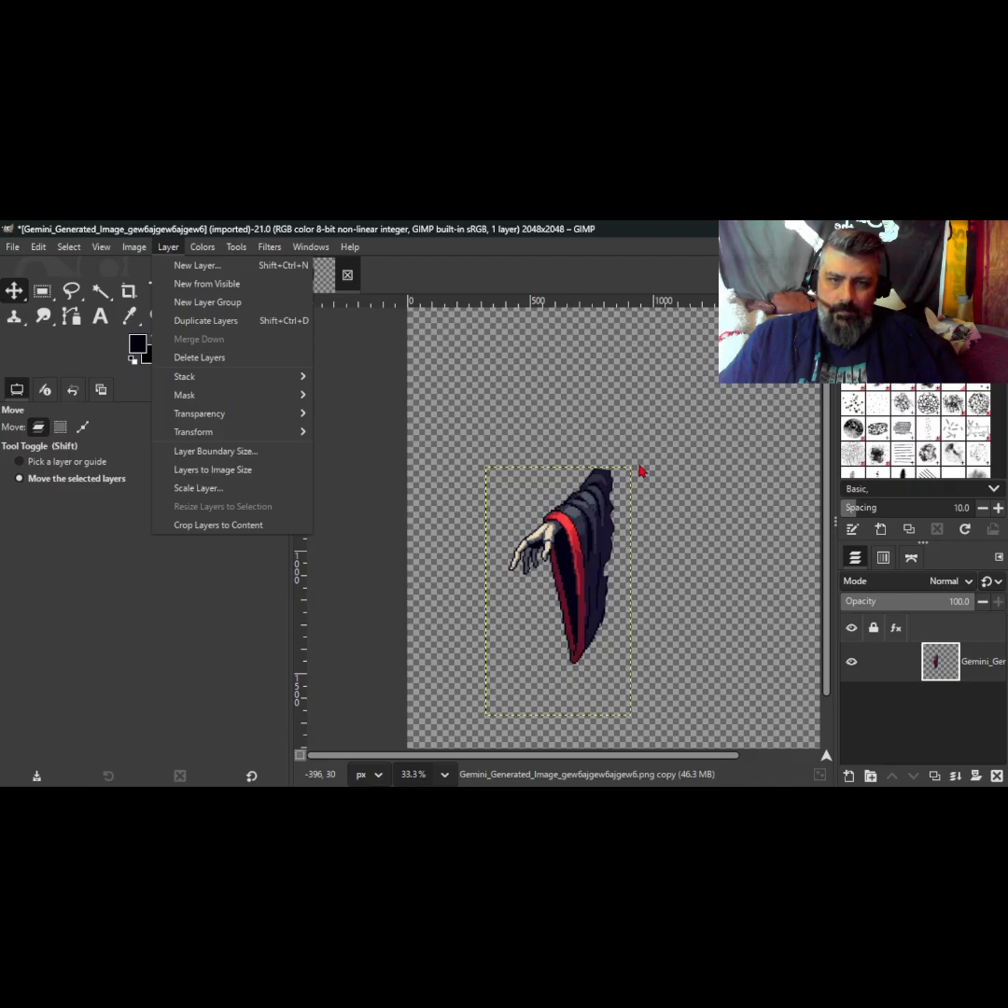
pyautogui.click(635, 407)
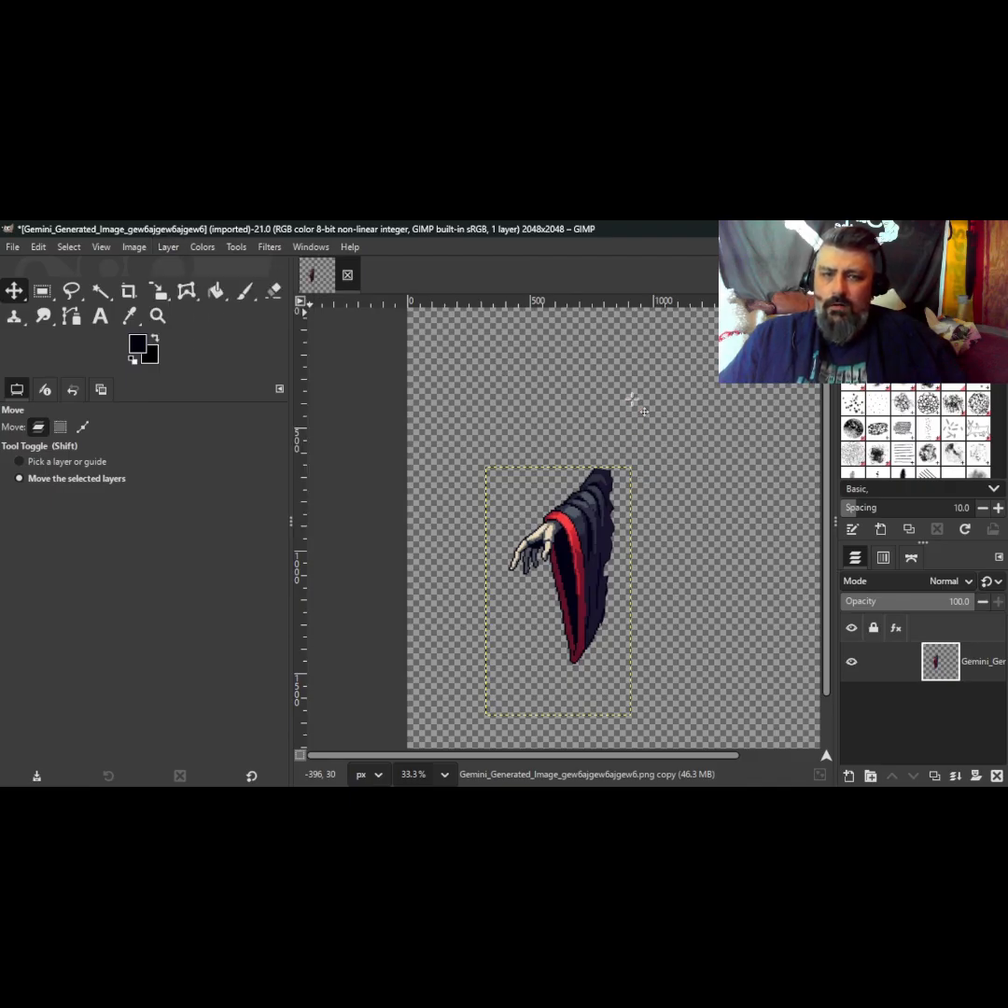
# Step: Sample the sleeve's dark outline colour and paint a size 5 Paintbrush line about 100 px long from its upper corner toward the body side
pyautogui.scroll(5, 644, 486)
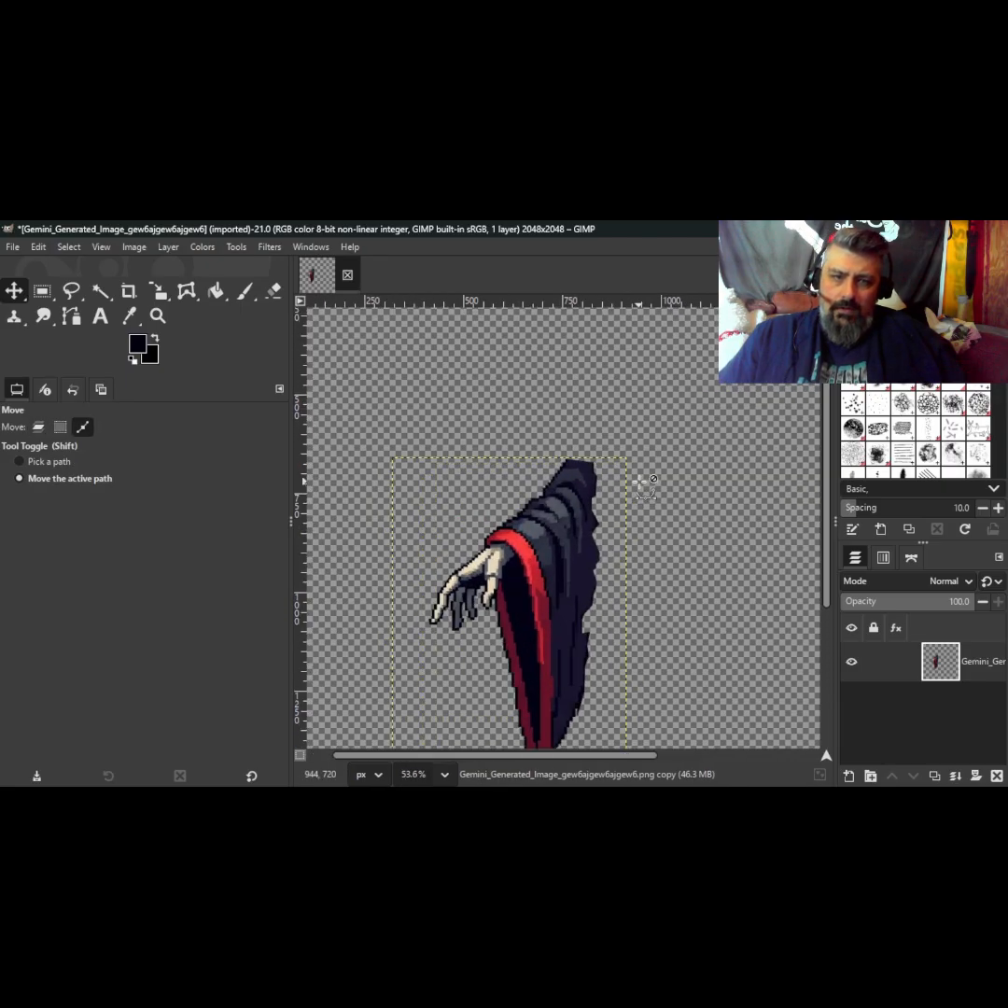
pyautogui.scroll(3, 610, 470)
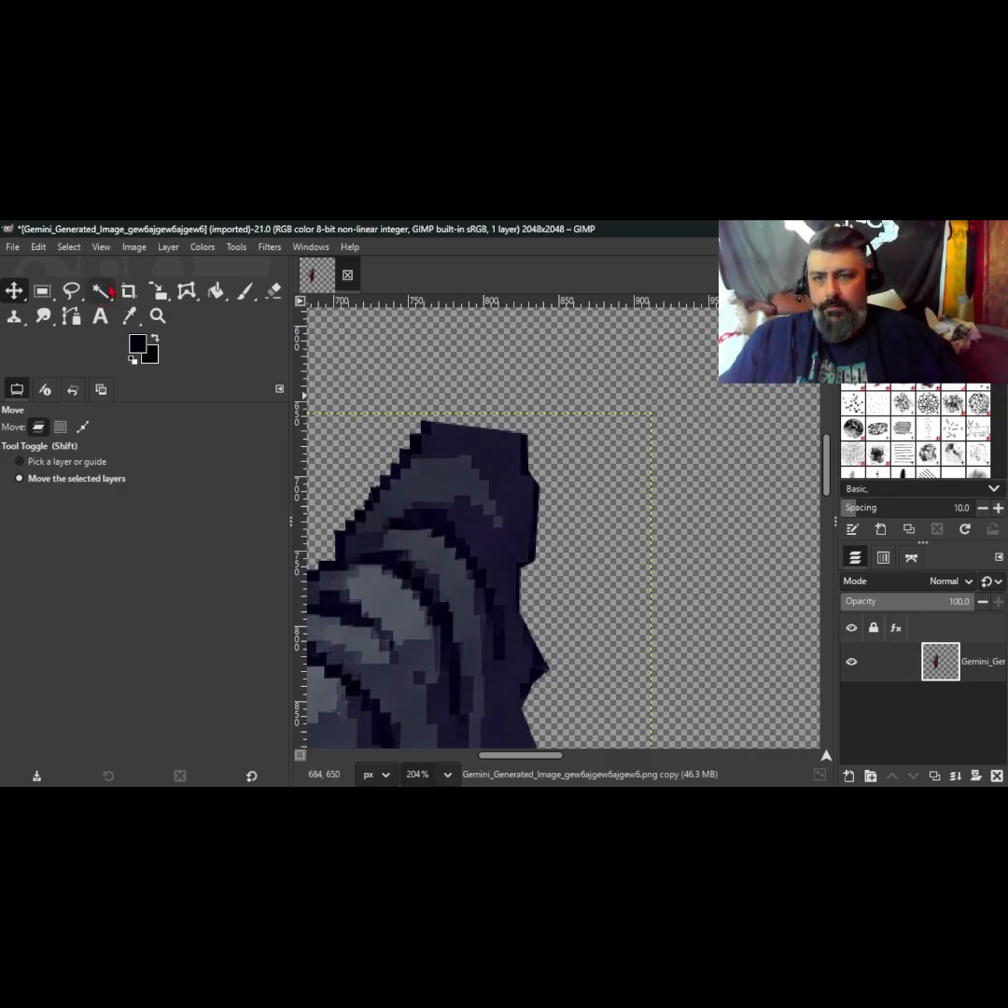
pyautogui.click(246, 290)
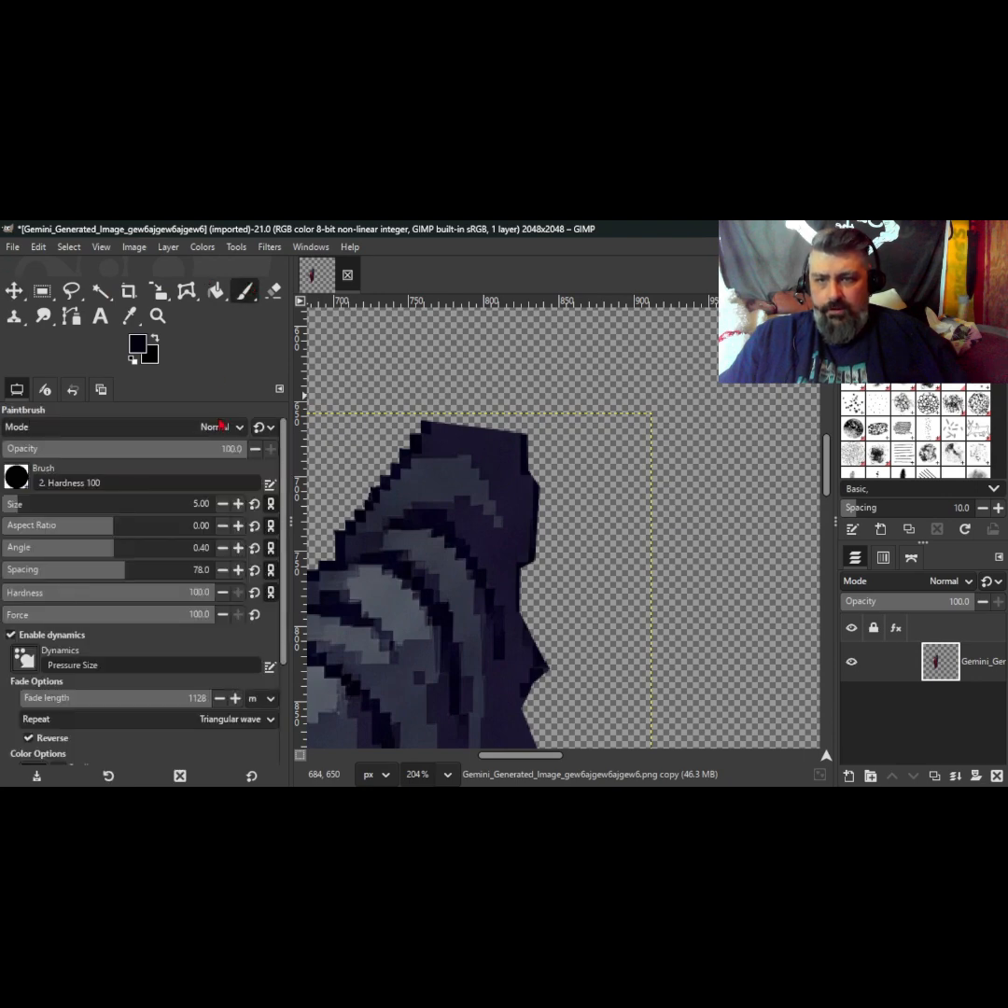
pyautogui.click(133, 319)
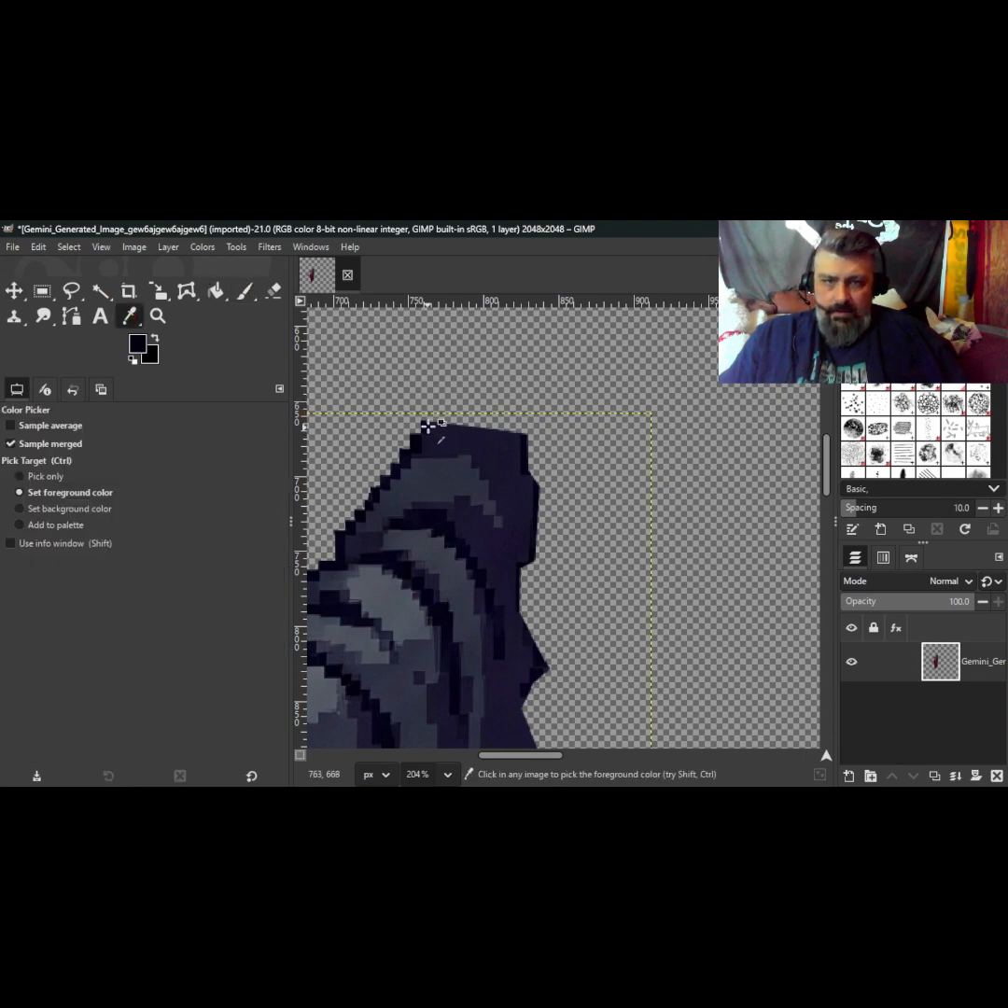
pyautogui.click(245, 290)
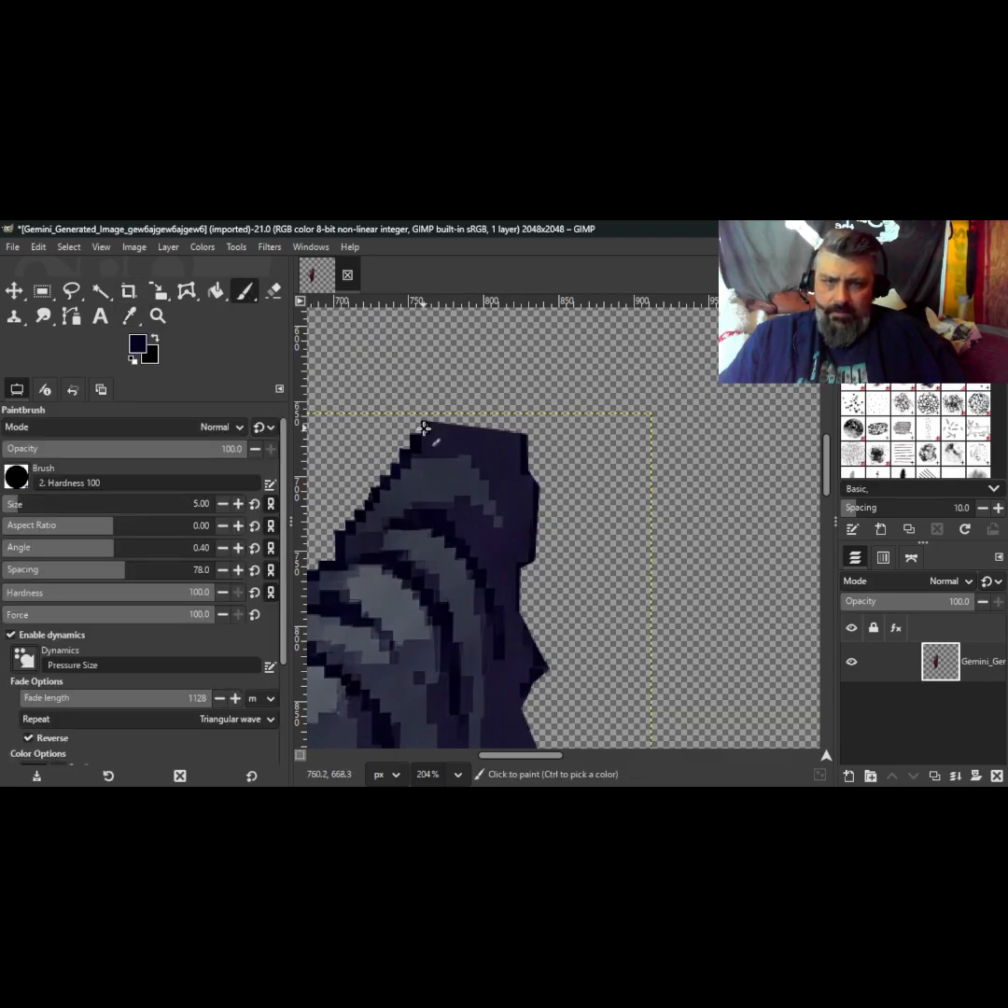
pyautogui.scroll(3, 424, 428)
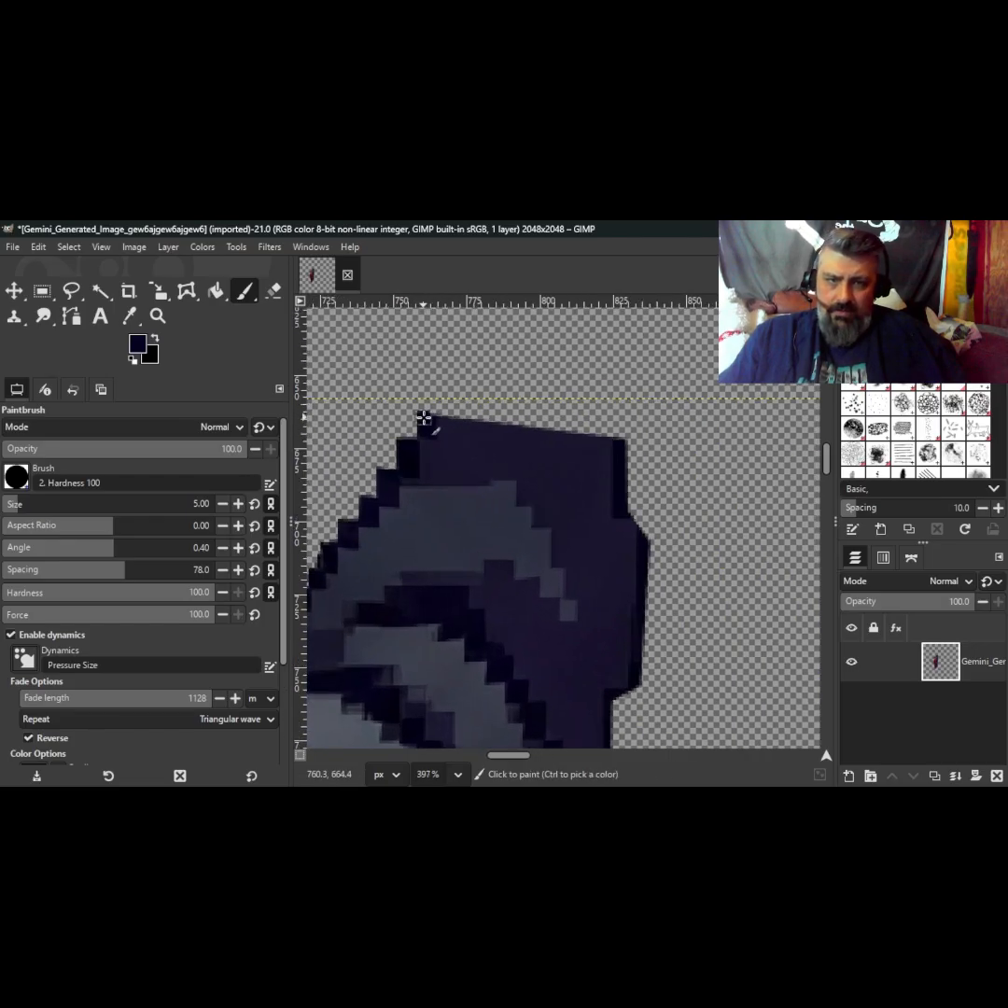
pyautogui.moveTo(423, 418)
pyautogui.mouseDown()
pyautogui.moveTo(463, 400)
pyautogui.moveTo(716, 400)
pyautogui.mouseUp()
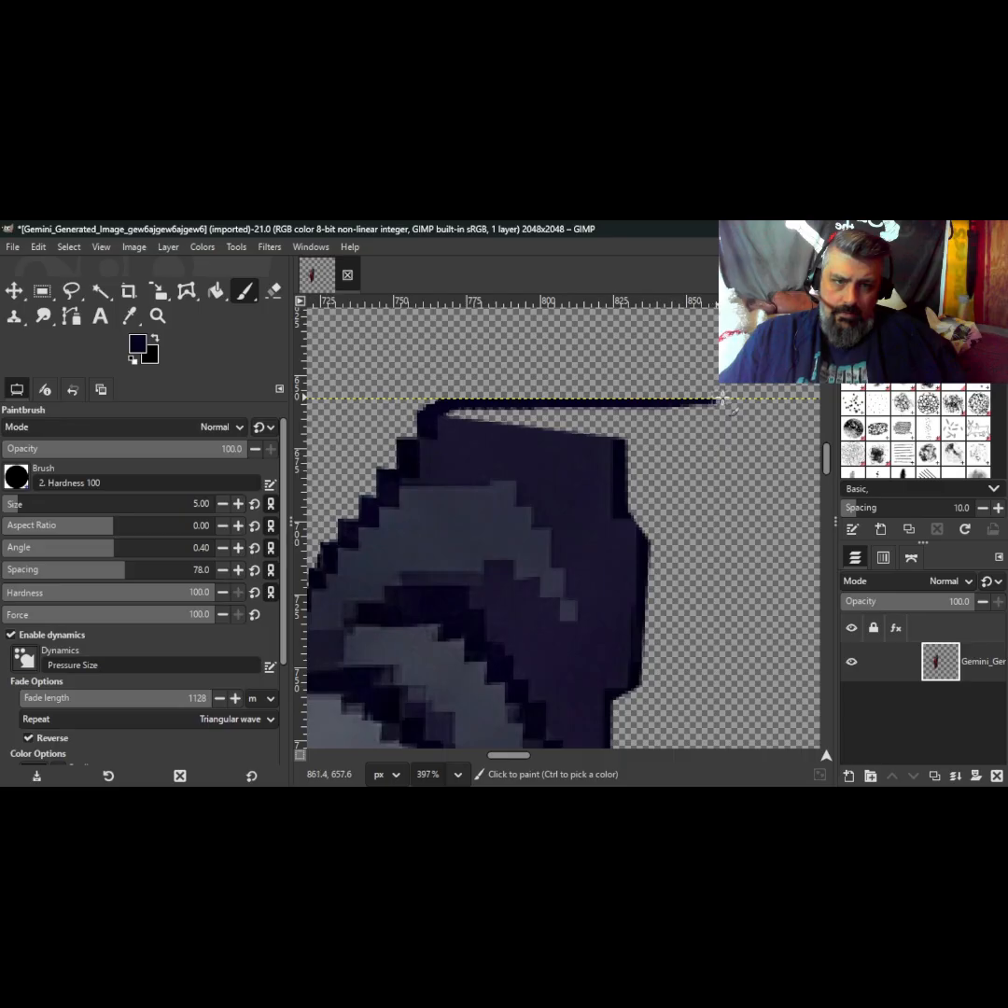
pyautogui.scroll(-6, 575, 401)
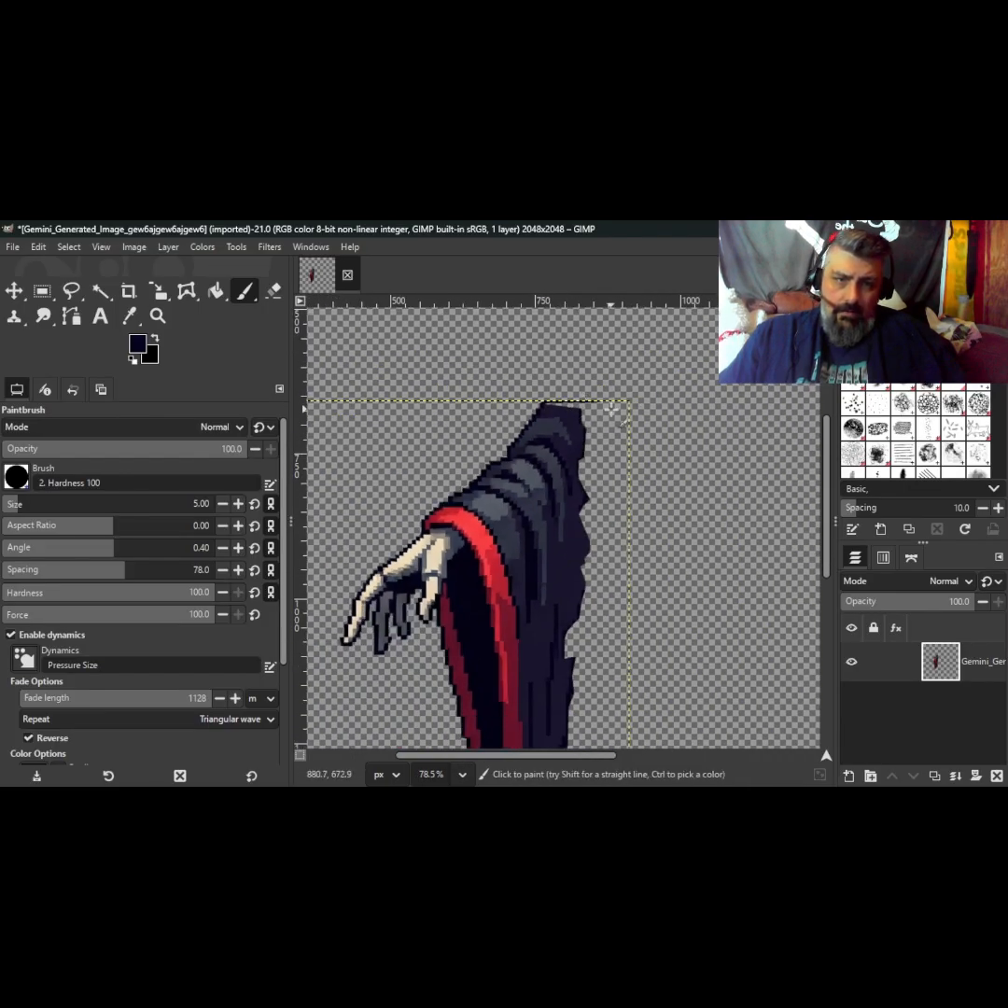
# Step: Set the Paintbrush size to 10 and paint a dark line about 130 px long downward from the free end of the upper outline
pyautogui.scroll(3, 605, 406)
pyautogui.scroll(2, 608, 403)
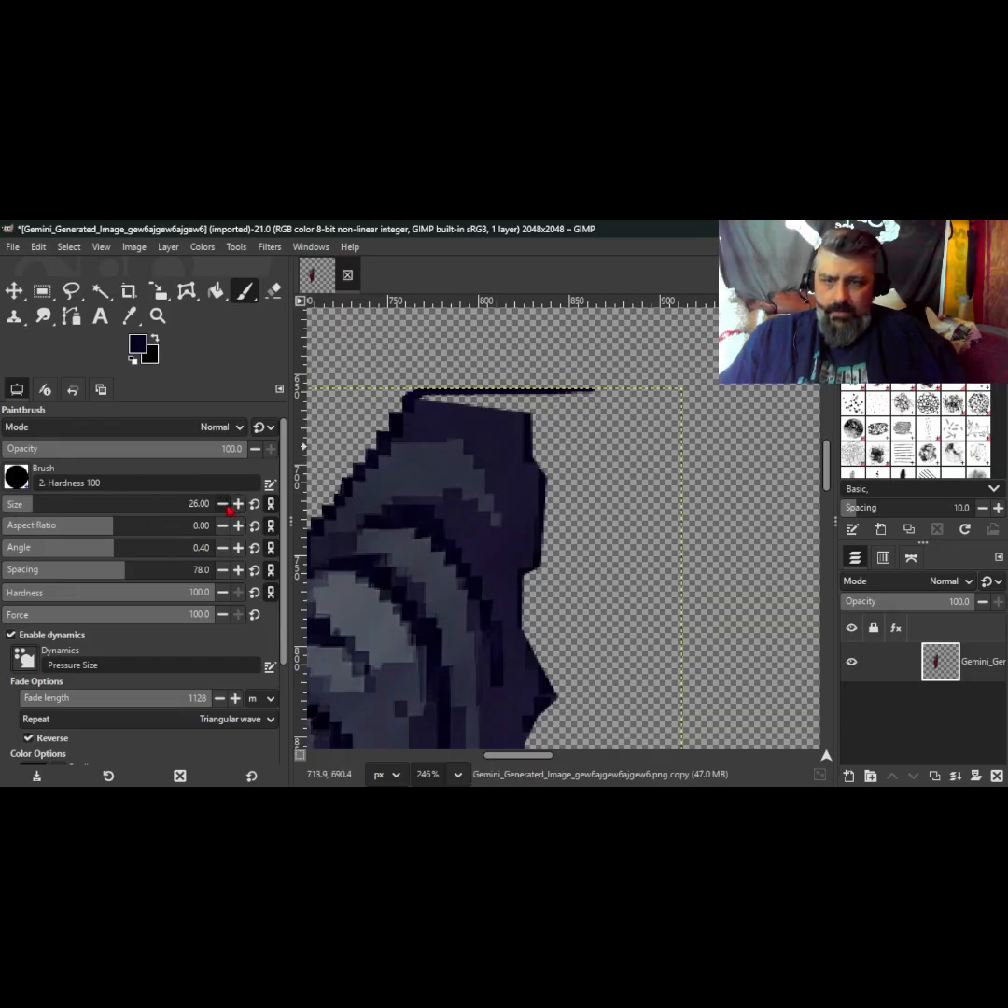
pyautogui.scroll(-5, 227, 511)
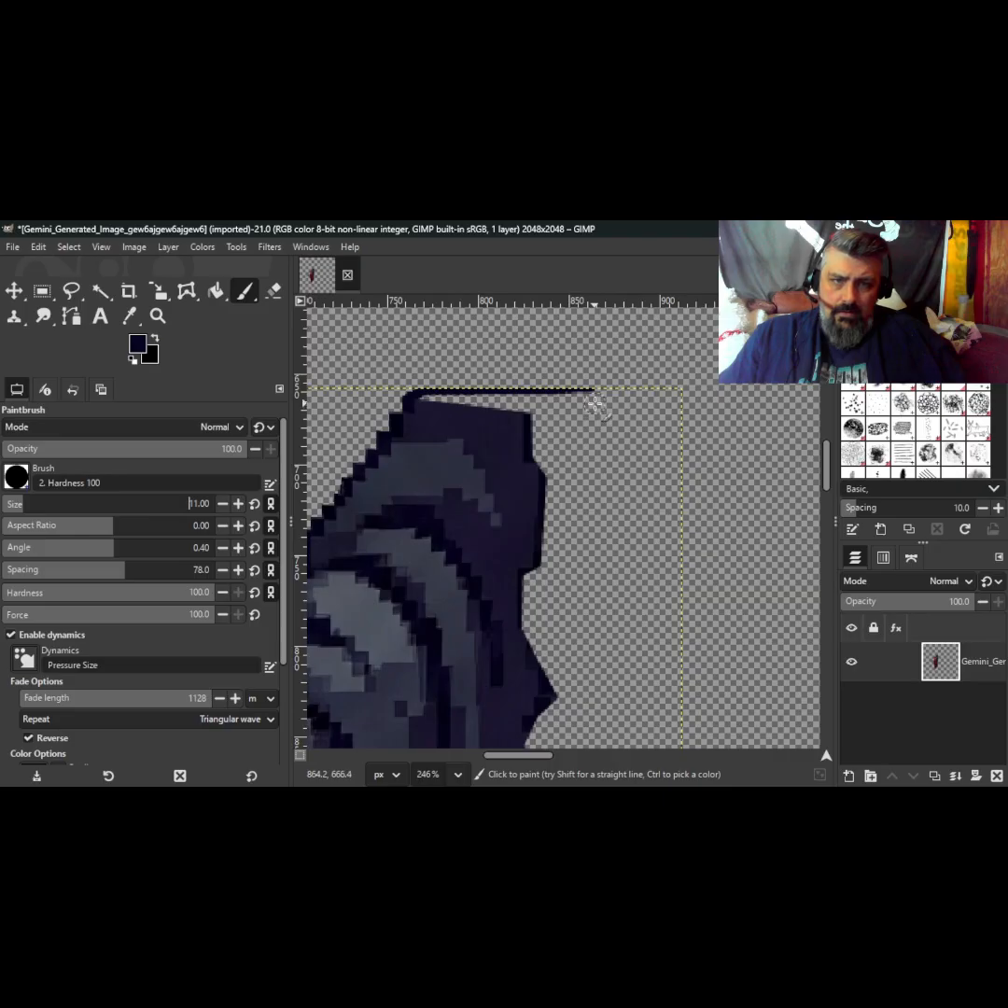
pyautogui.scroll(3, 594, 403)
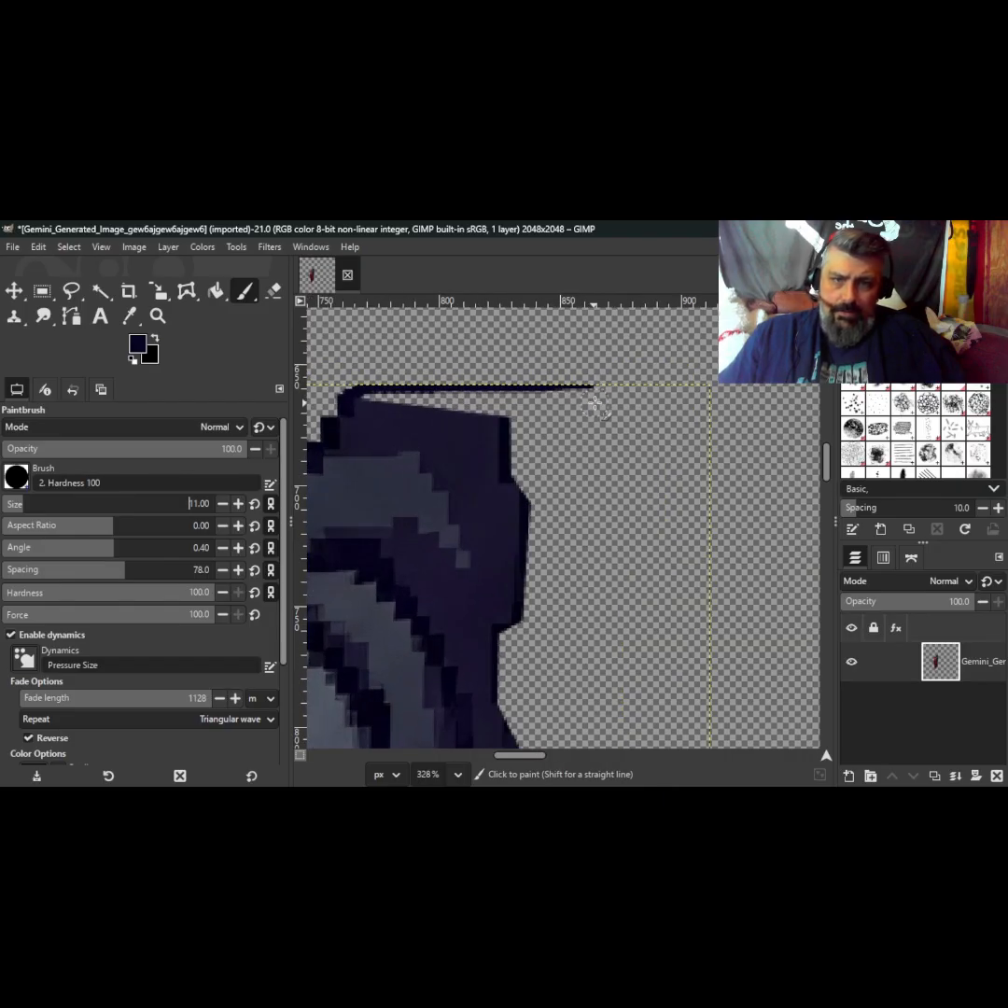
pyautogui.scroll(1, 594, 403)
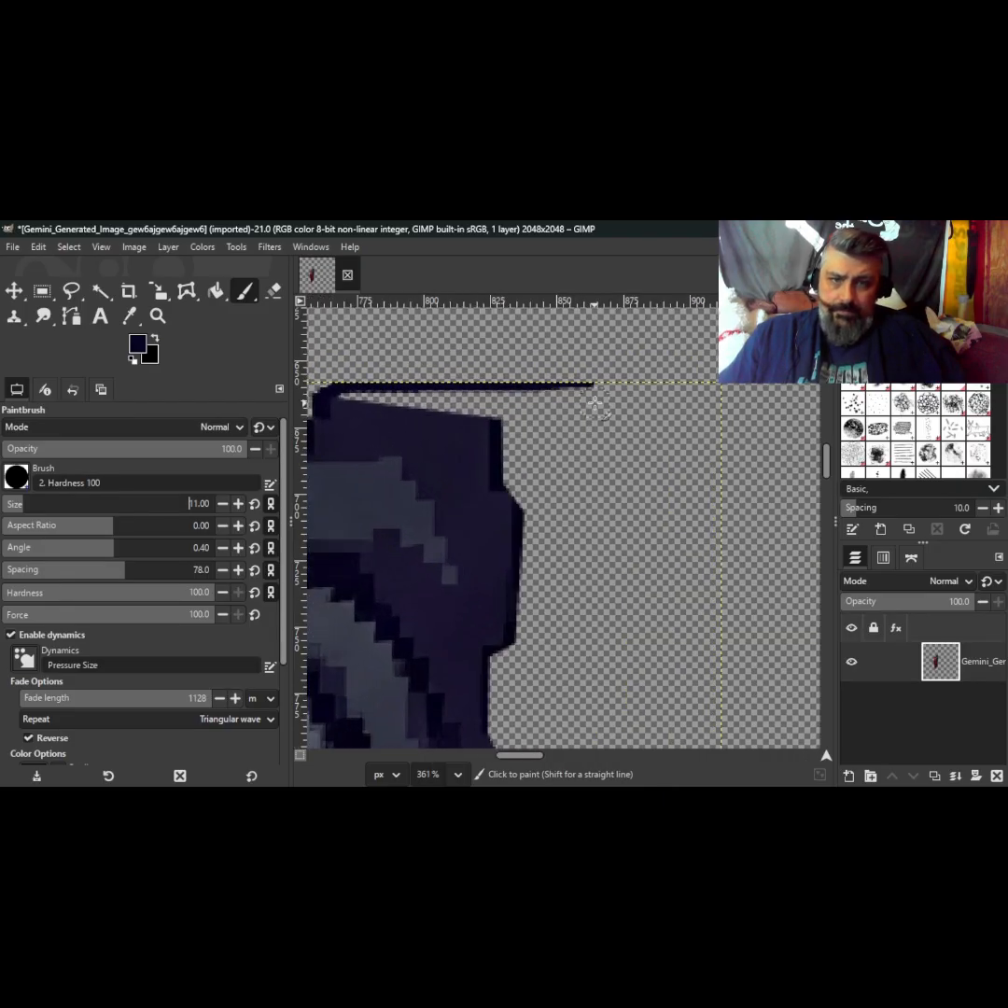
pyautogui.click(222, 504)
pyautogui.click(223, 504)
pyautogui.click(222, 504)
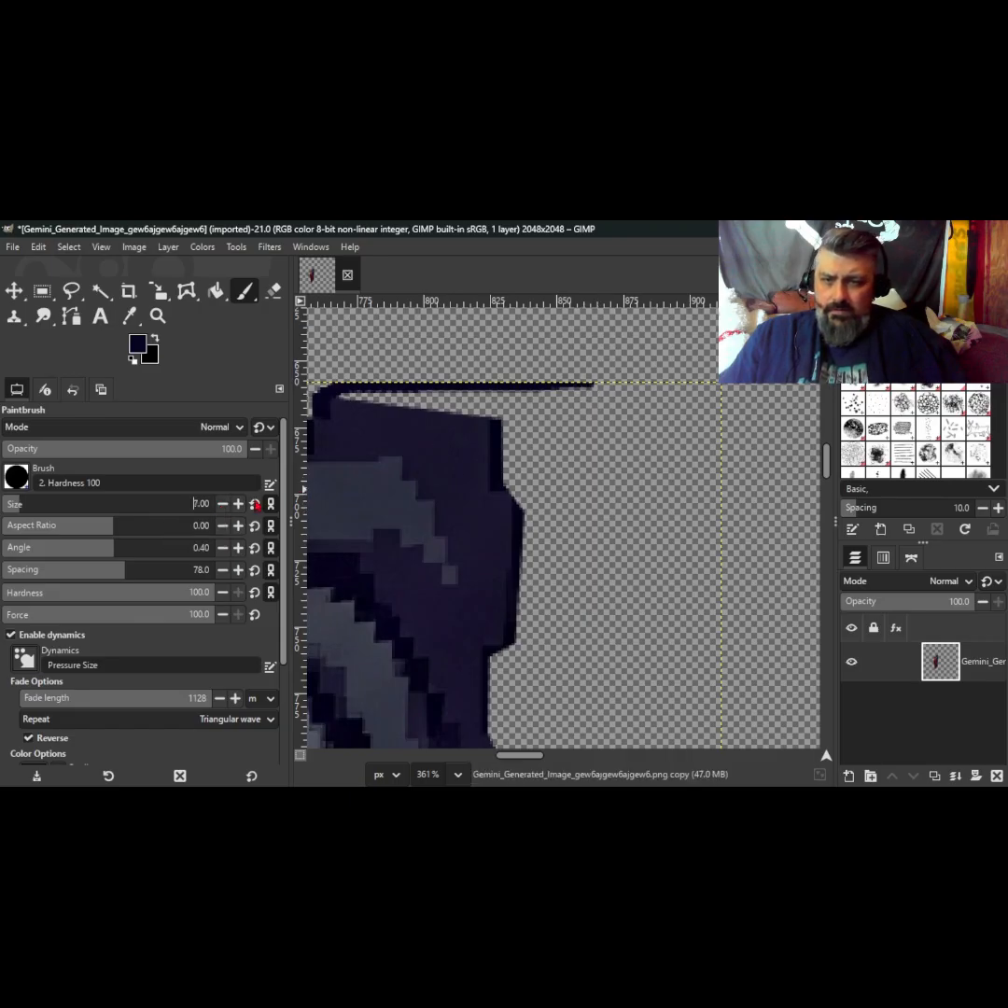
pyautogui.click(239, 505)
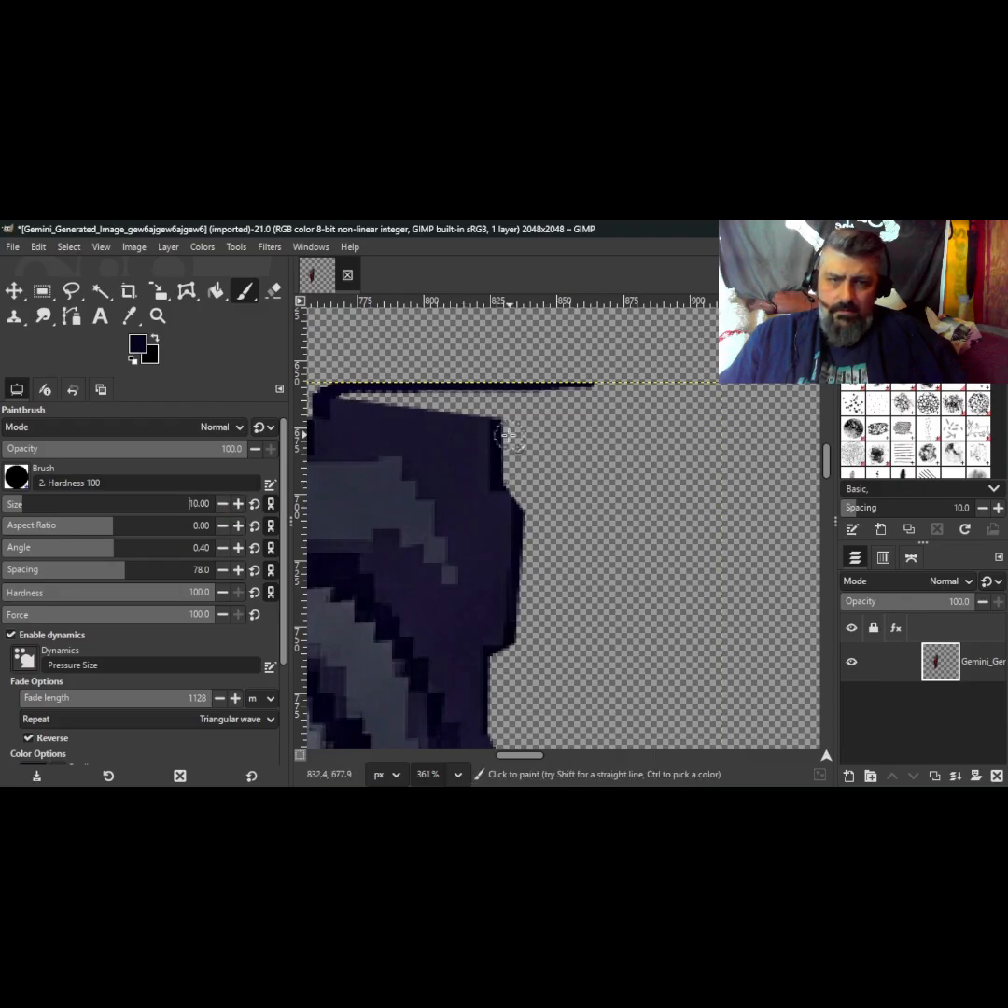
pyautogui.click(592, 400)
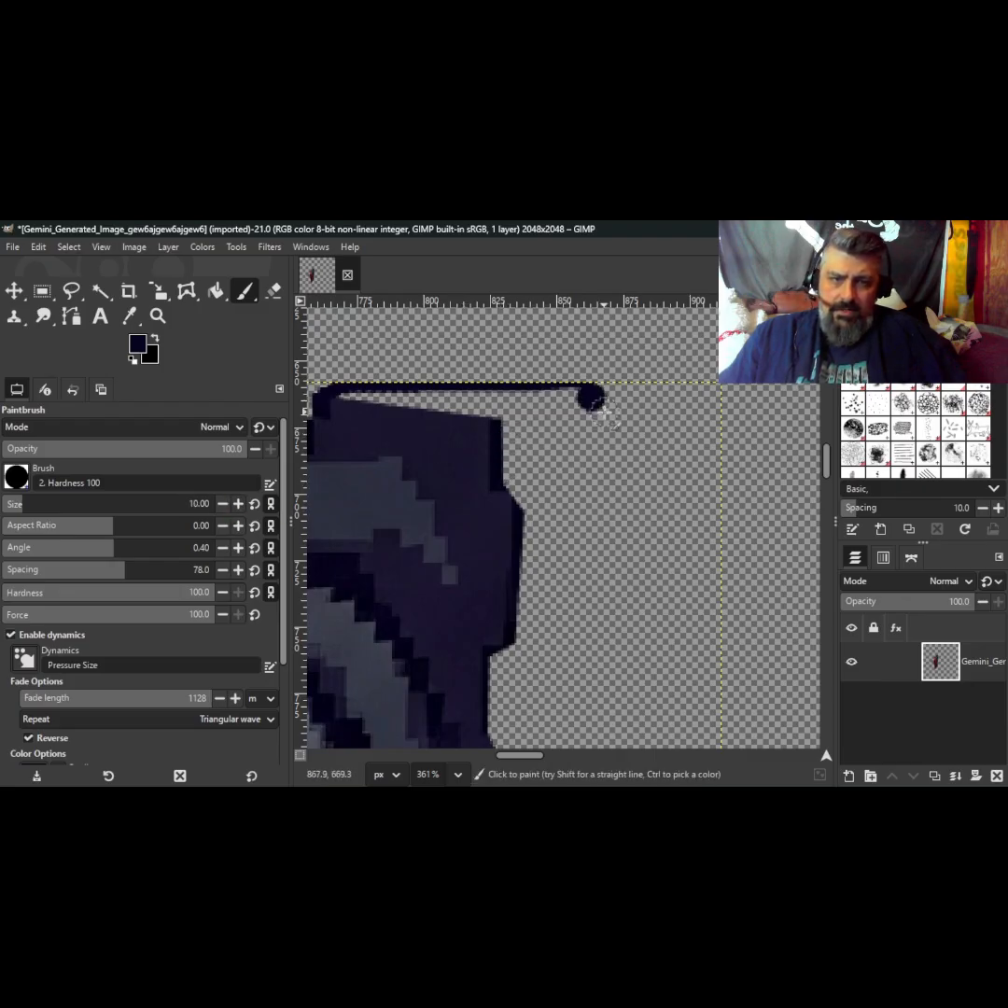
pyautogui.moveTo(602, 412)
pyautogui.mouseDown()
pyautogui.moveTo(641, 592)
pyautogui.moveTo(635, 747)
pyautogui.mouseUp()
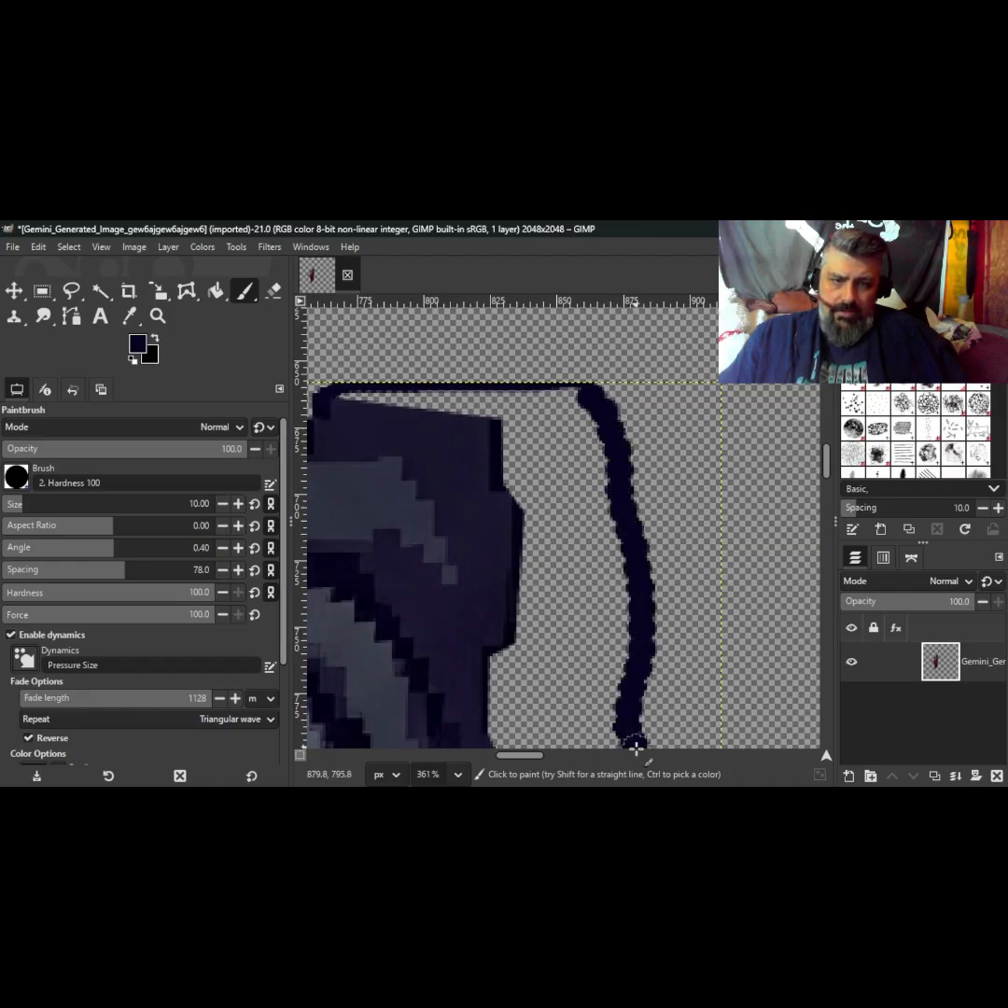
# Step: Continue the size 10 outline about 500 px further down the body side, curving it inward to meet the sleeve's lower edge
pyautogui.scroll(-5, 624, 654)
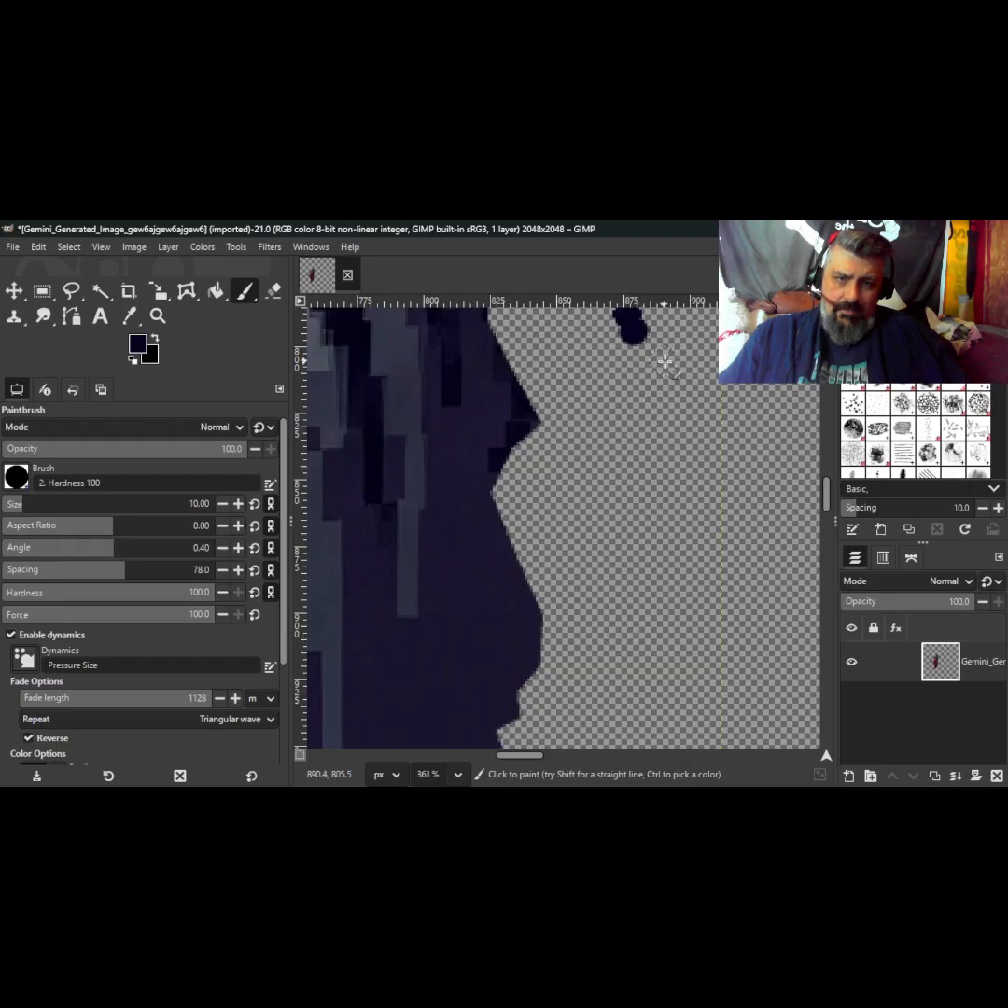
pyautogui.moveTo(631, 322)
pyautogui.mouseDown()
pyautogui.moveTo(646, 421)
pyautogui.moveTo(647, 661)
pyautogui.mouseUp()
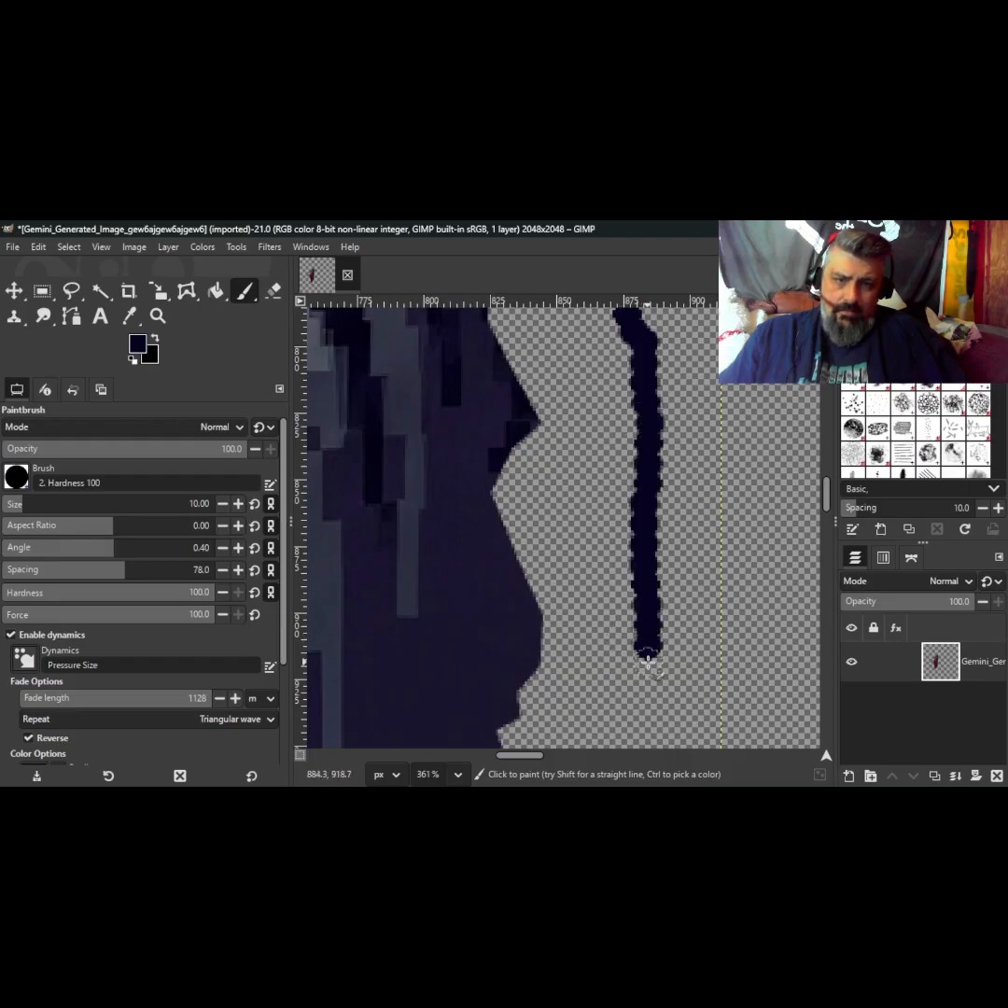
pyautogui.scroll(-5, 649, 645)
pyautogui.moveTo(651, 359)
pyautogui.mouseDown()
pyautogui.moveTo(655, 478)
pyautogui.moveTo(641, 639)
pyautogui.moveTo(609, 731)
pyautogui.mouseUp()
pyautogui.scroll(-5, 624, 644)
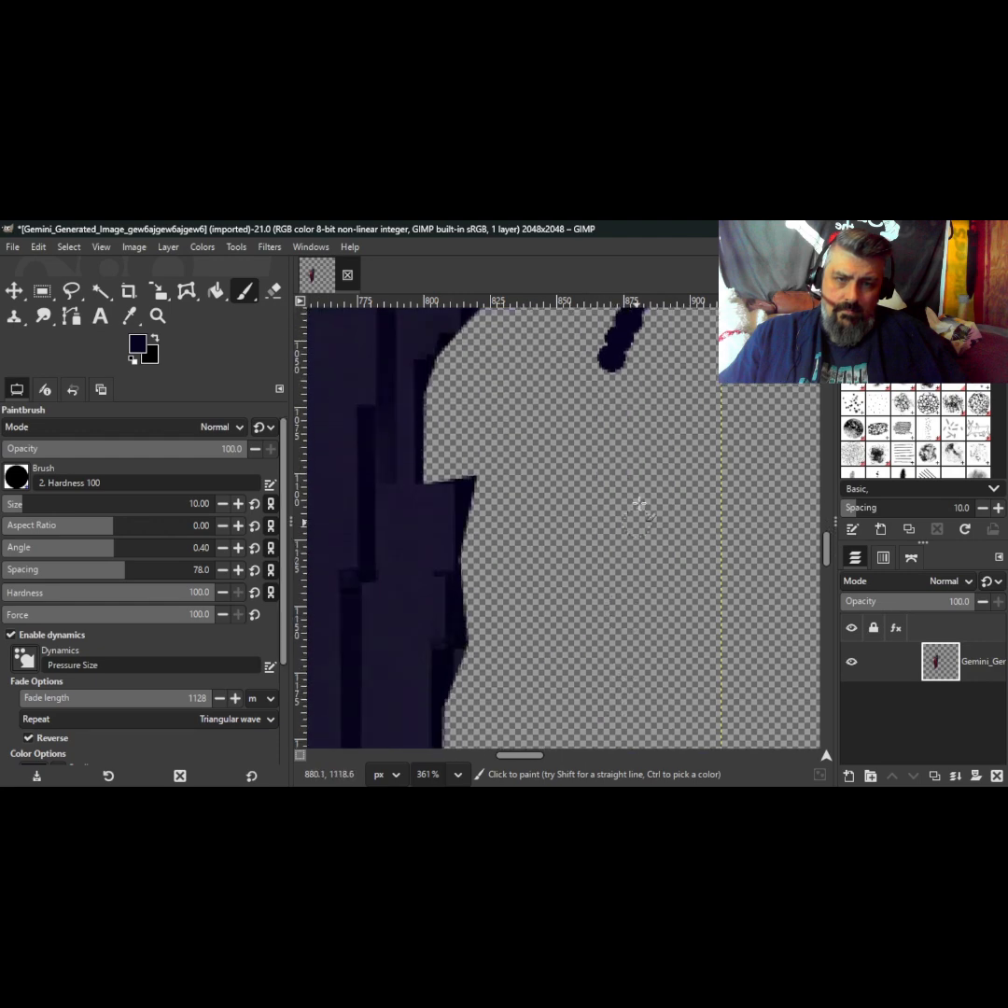
pyautogui.moveTo(618, 356); pyautogui.dragTo(563, 719)
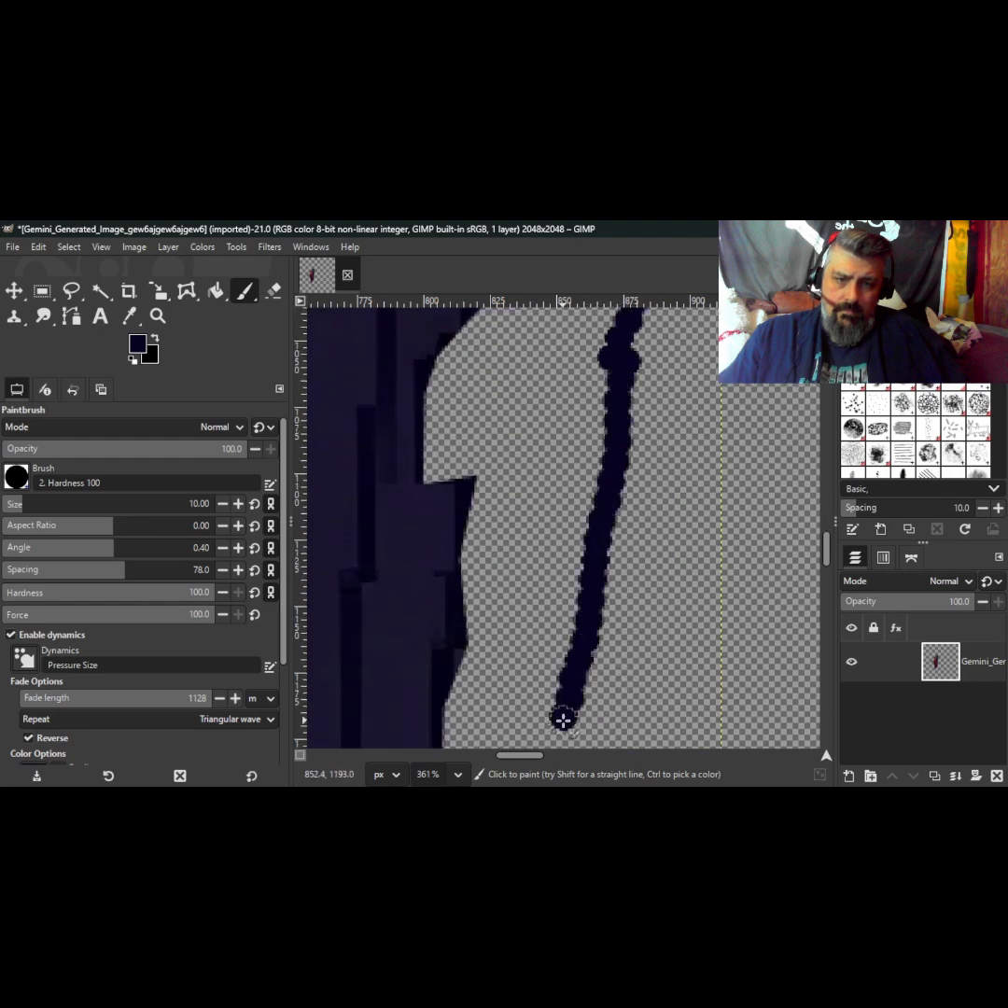
pyautogui.scroll(-4, 578, 691)
pyautogui.moveTo(567, 407)
pyautogui.mouseDown()
pyautogui.moveTo(560, 477)
pyautogui.moveTo(504, 603)
pyautogui.moveTo(472, 652)
pyautogui.moveTo(393, 686)
pyautogui.mouseUp()
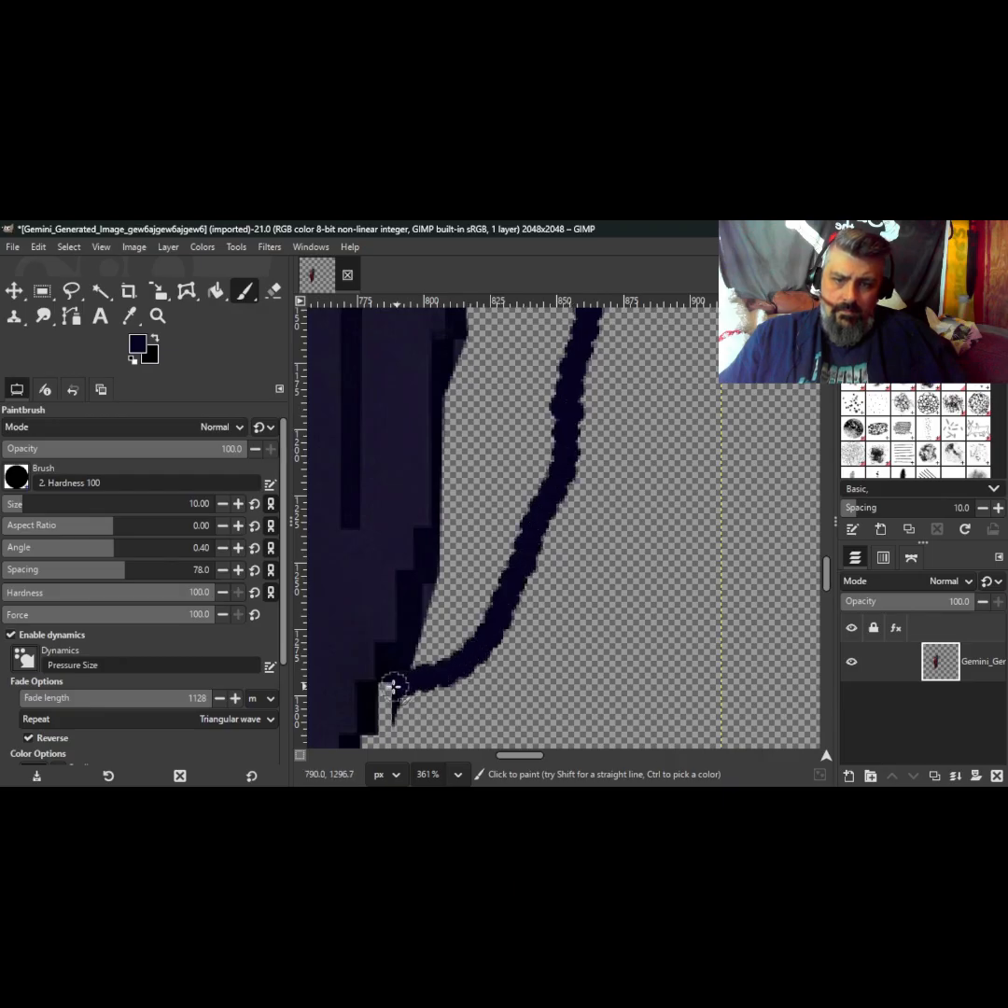
# Step: Paint a diagonal size 10 stroke from the outline's lower curve down along the sleeve's stepped edge, about 65 px long
pyautogui.scroll(-4, 515, 616)
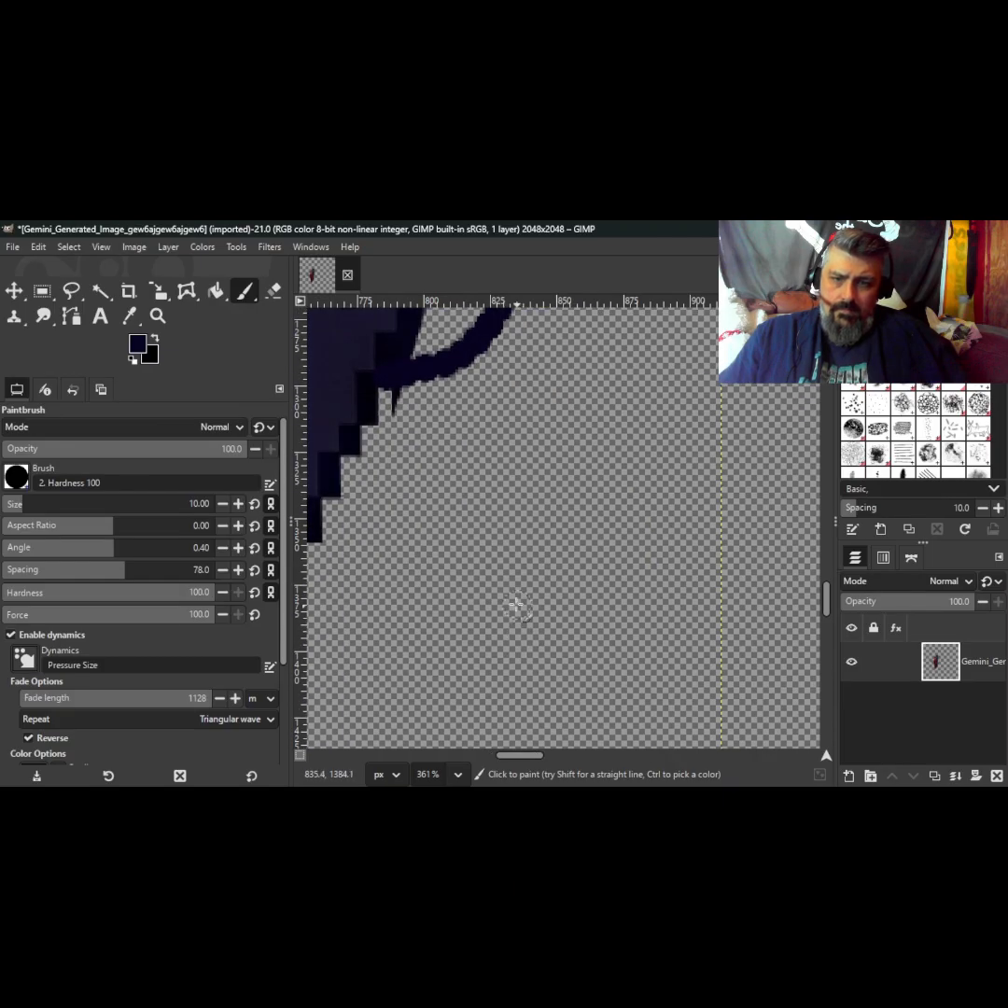
pyautogui.scroll(1, 515, 602)
pyautogui.scroll(-6, 518, 593)
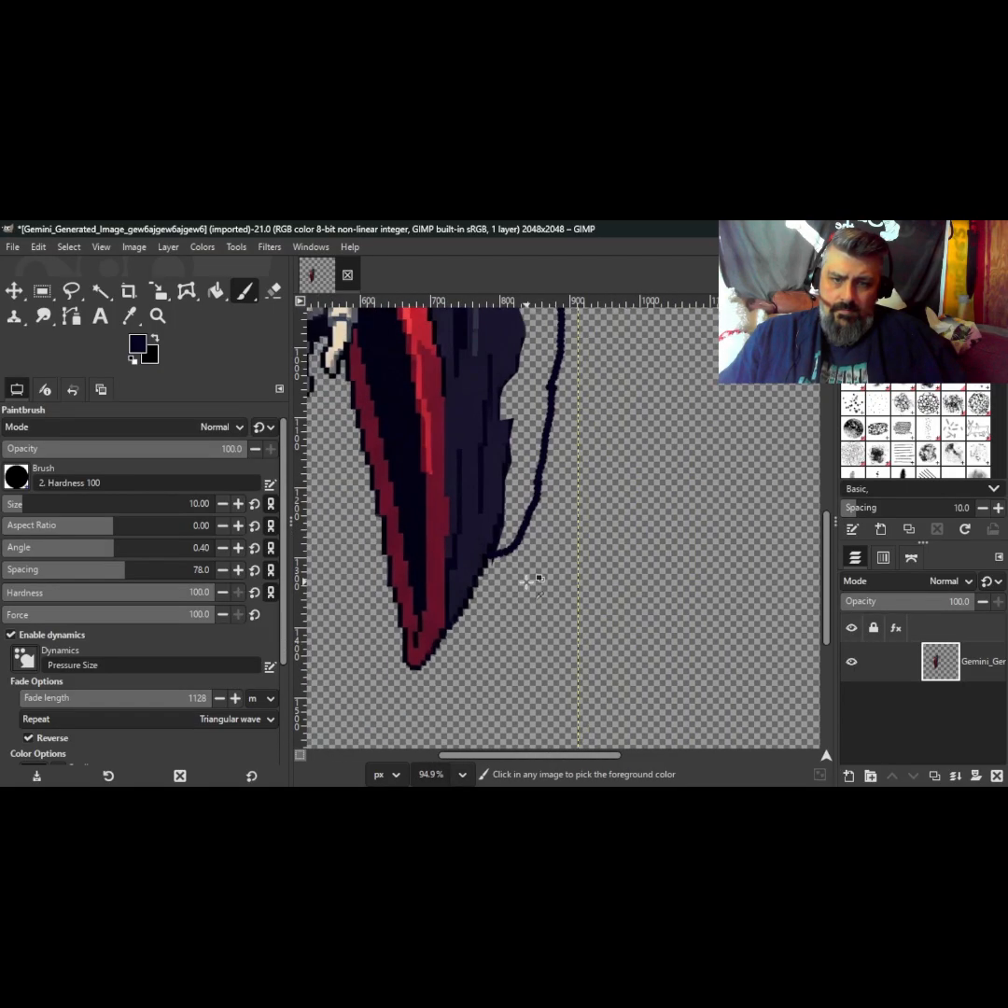
pyautogui.scroll(-2, 529, 583)
pyautogui.scroll(2, 528, 582)
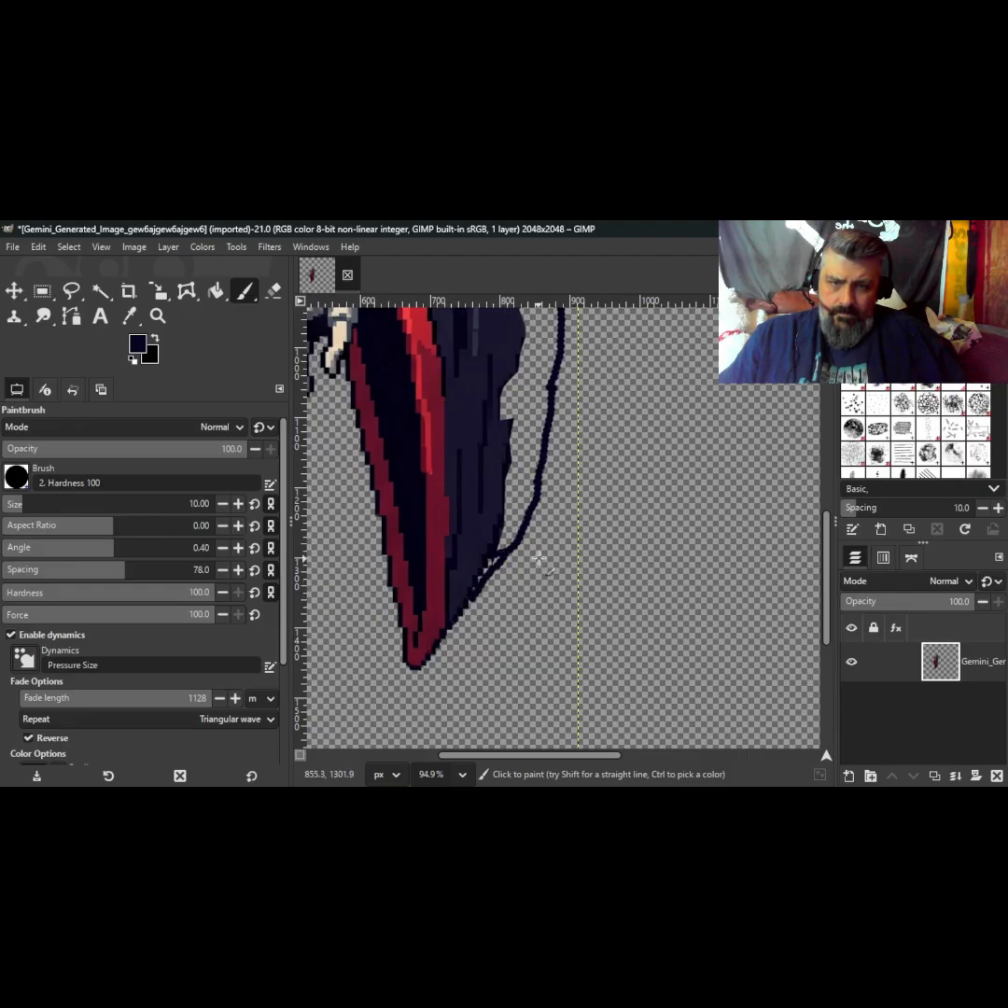
# Step: Sample the sleeve edge's near-black colour and paint size 5 dabs where the diagonal stroke meets the stepped edge
pyautogui.scroll(6, 502, 587)
pyautogui.scroll(-5, 488, 574)
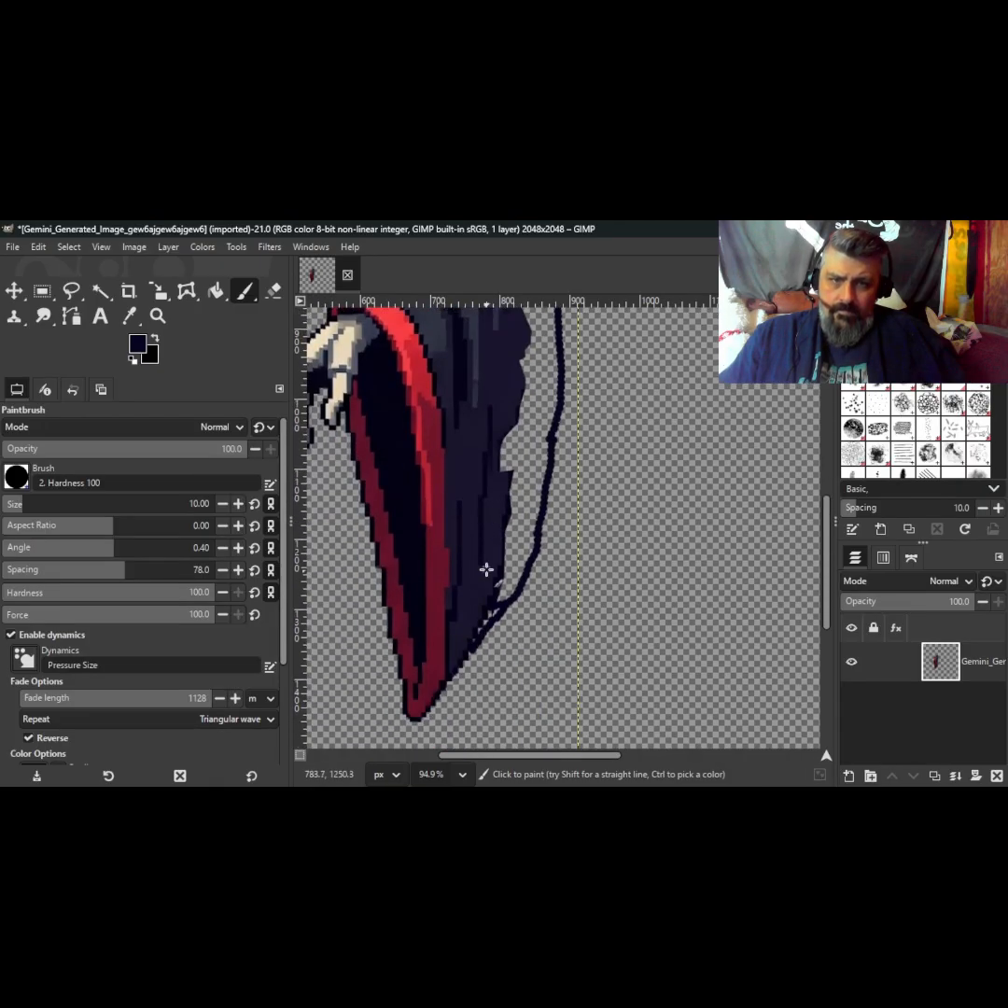
pyautogui.scroll(-2, 523, 630)
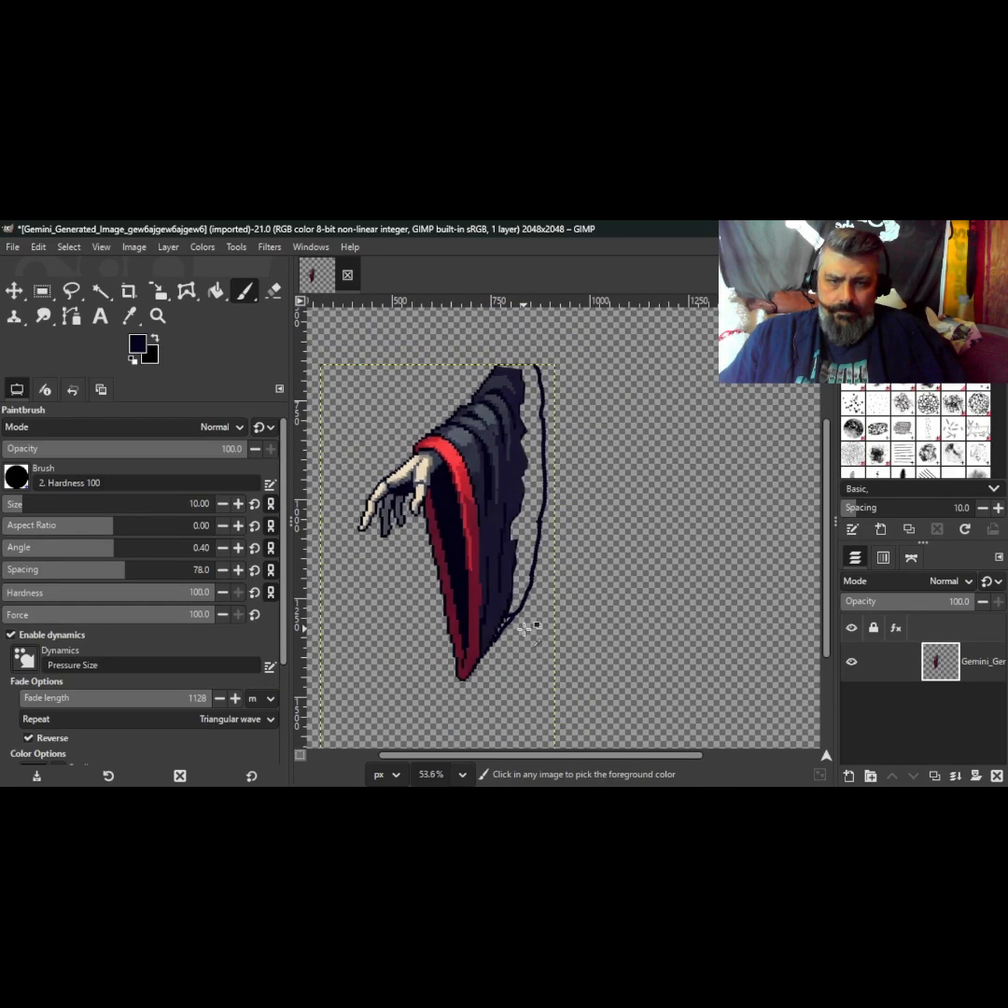
pyautogui.scroll(5, 513, 644)
pyautogui.scroll(3, 504, 636)
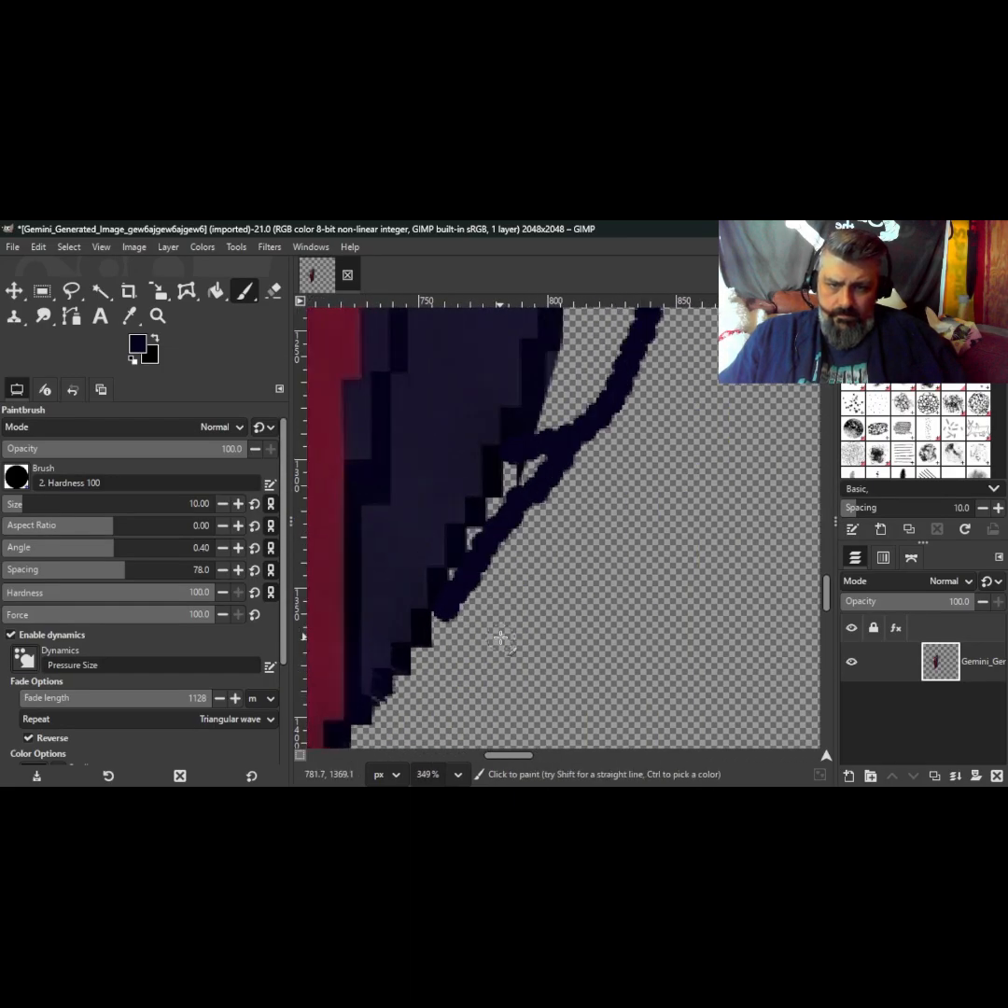
pyautogui.click(129, 318)
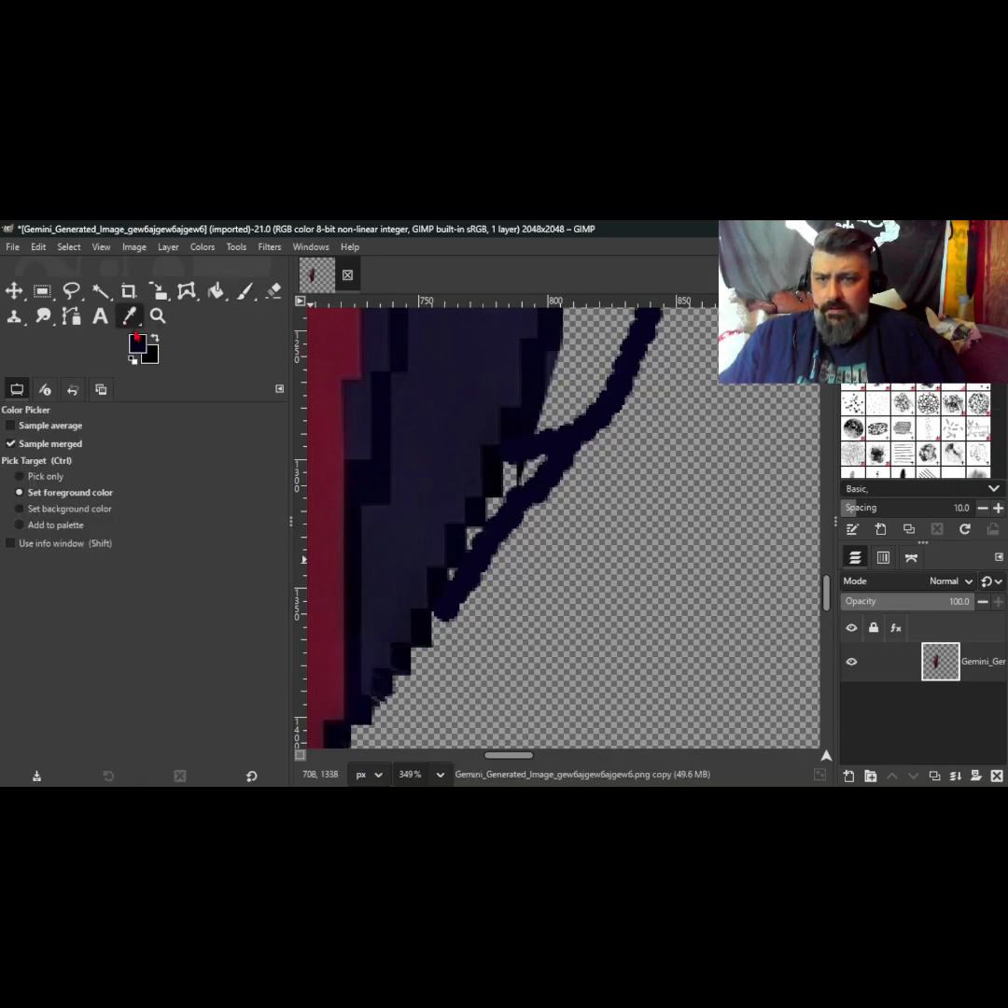
pyautogui.click(245, 290)
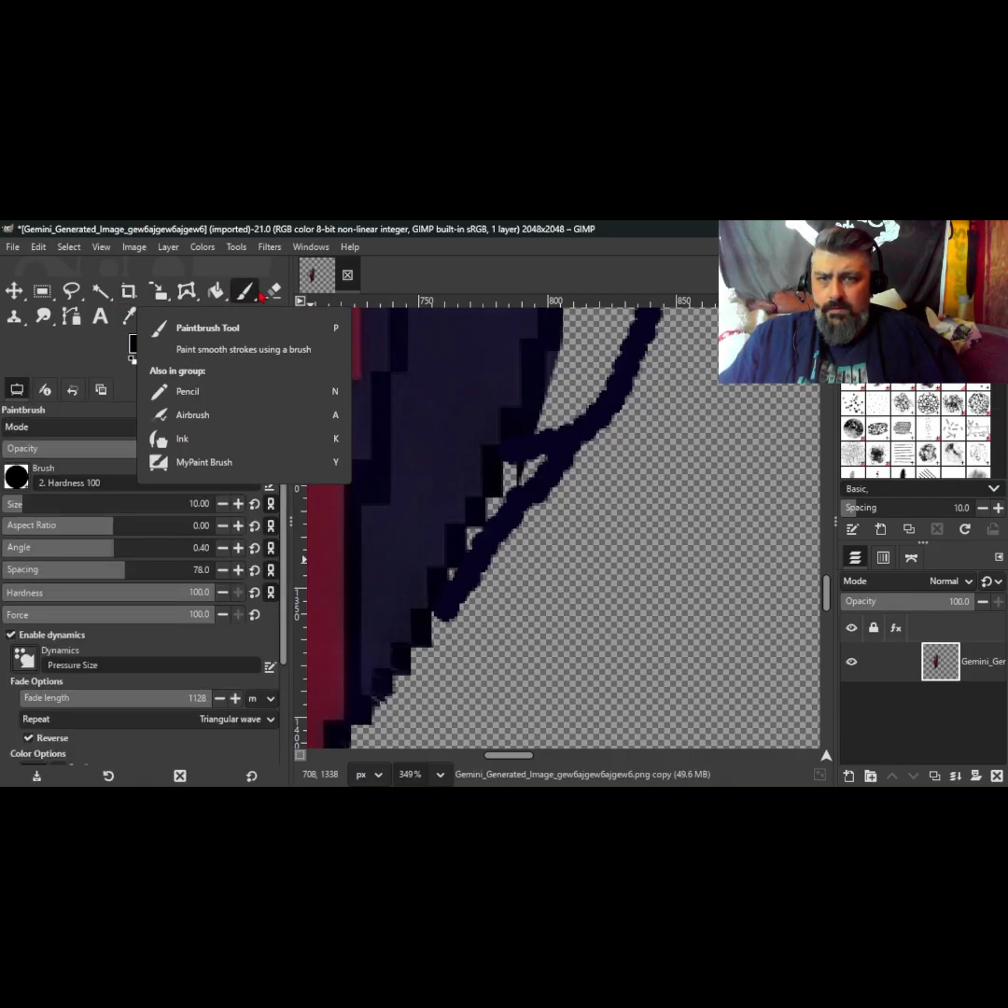
pyautogui.click(223, 504)
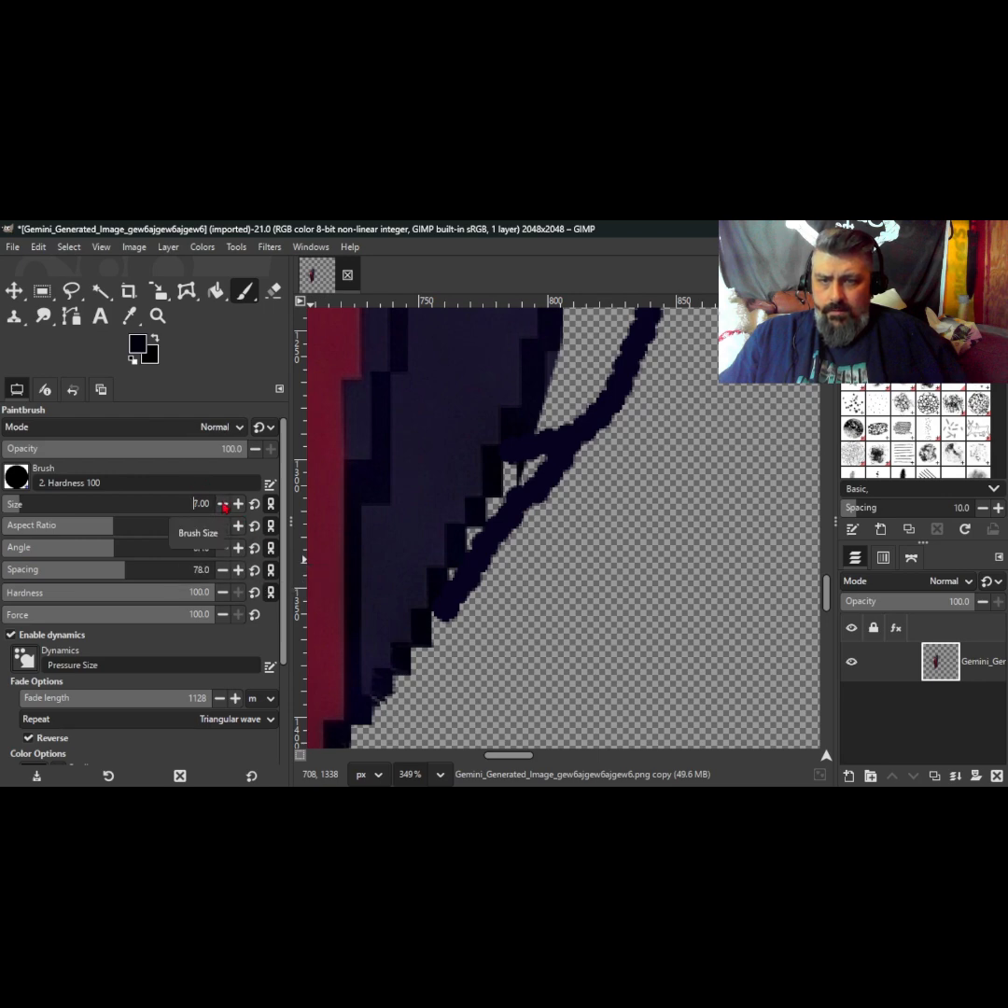
pyautogui.click(223, 504)
pyautogui.click(224, 504)
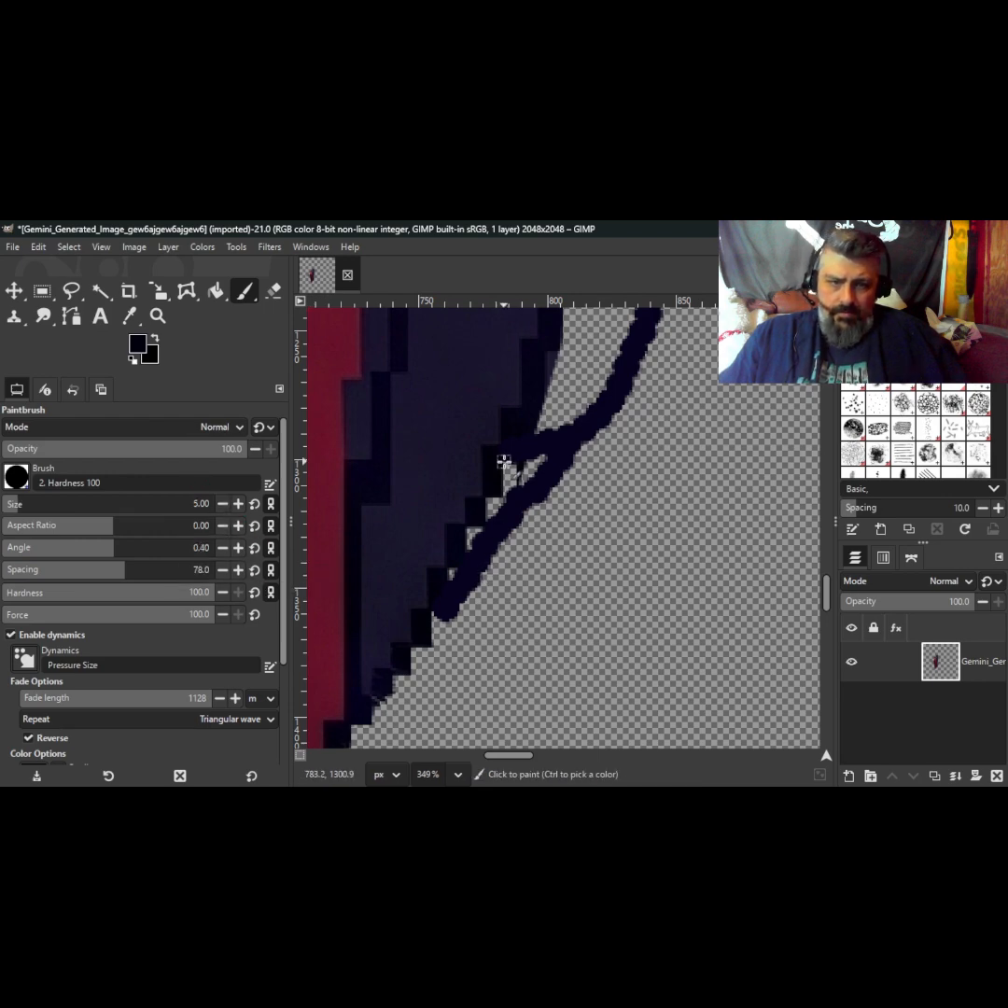
pyautogui.click(442, 590)
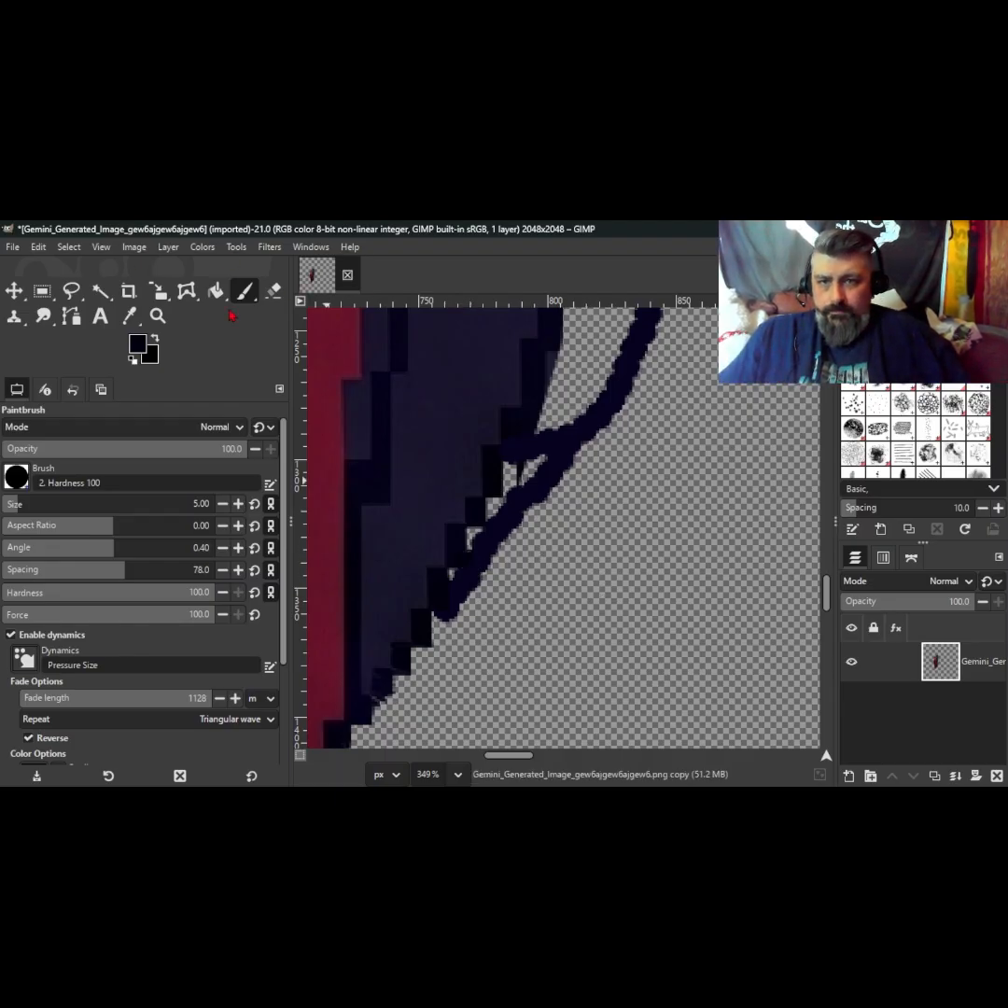
# Step: Erase with a size 1 Eraser to square off the two lowest gaps between the stepped edge and the diagonal stroke
pyautogui.click(273, 291)
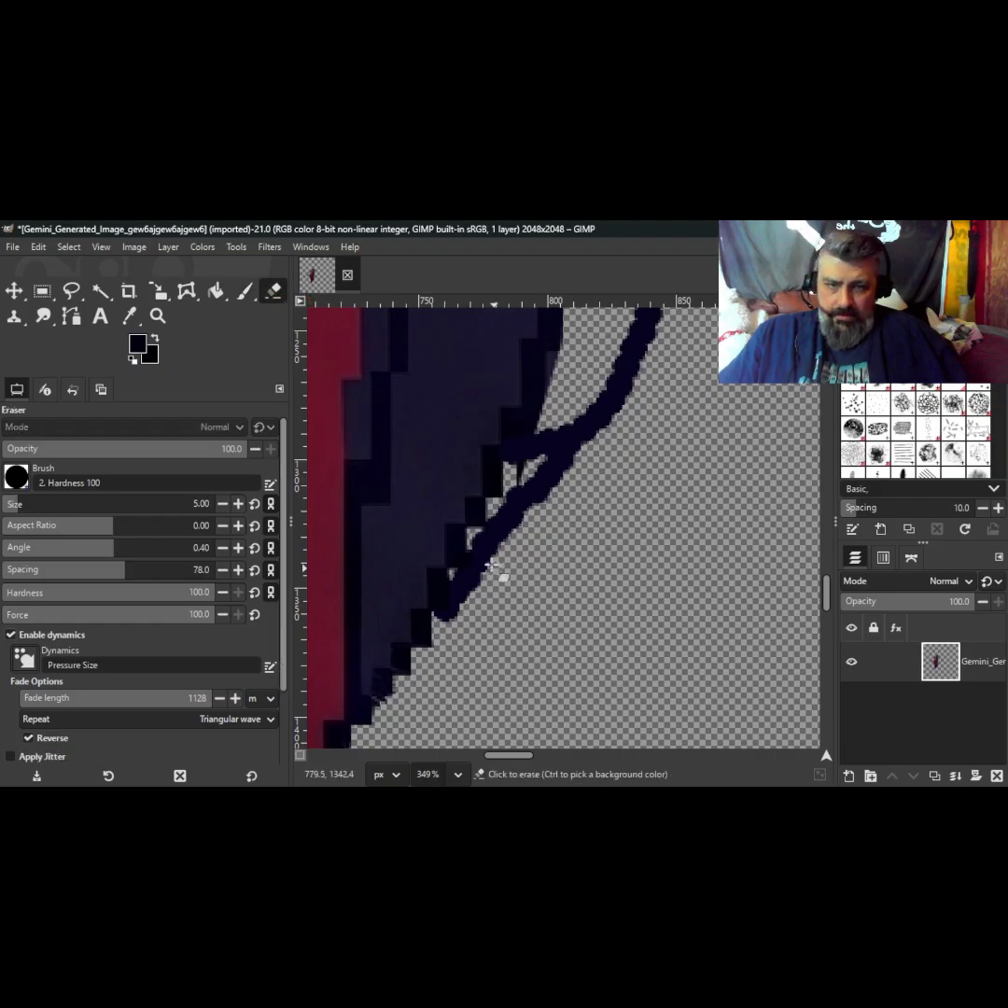
pyautogui.scroll(4, 481, 551)
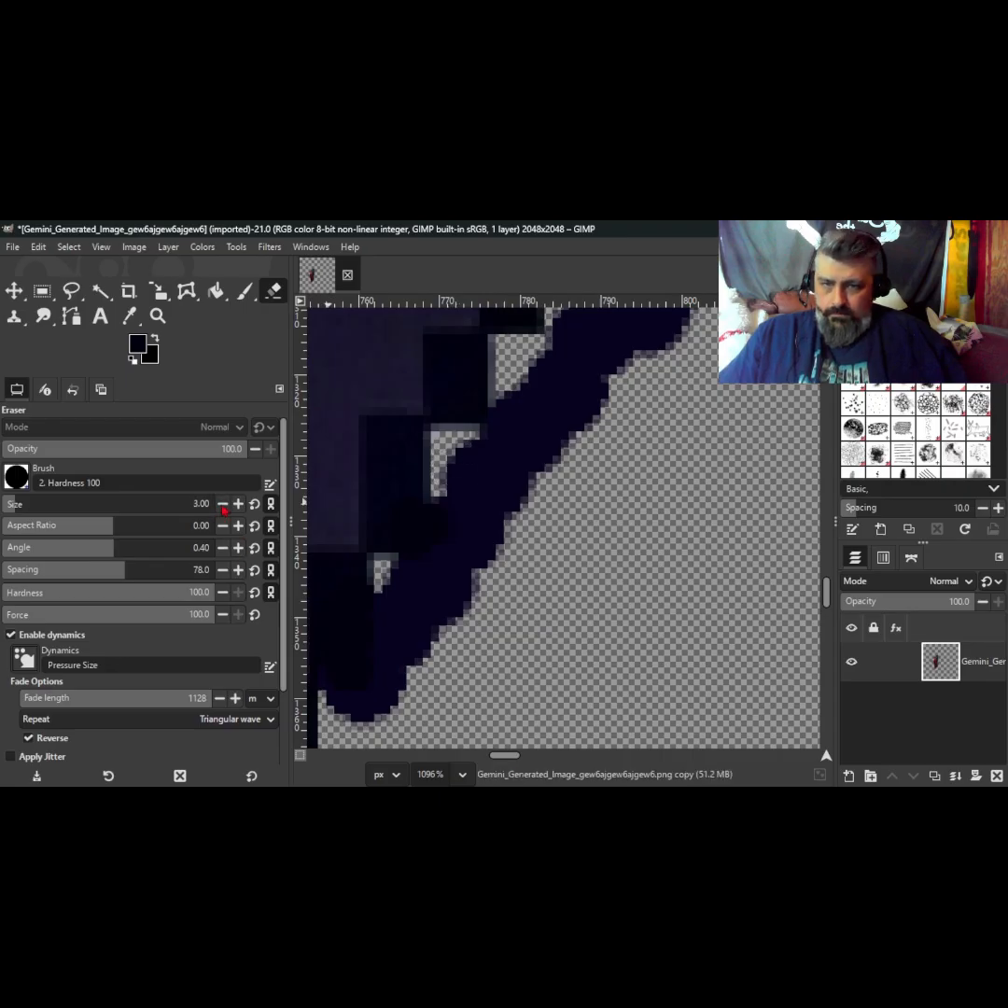
pyautogui.click(393, 586)
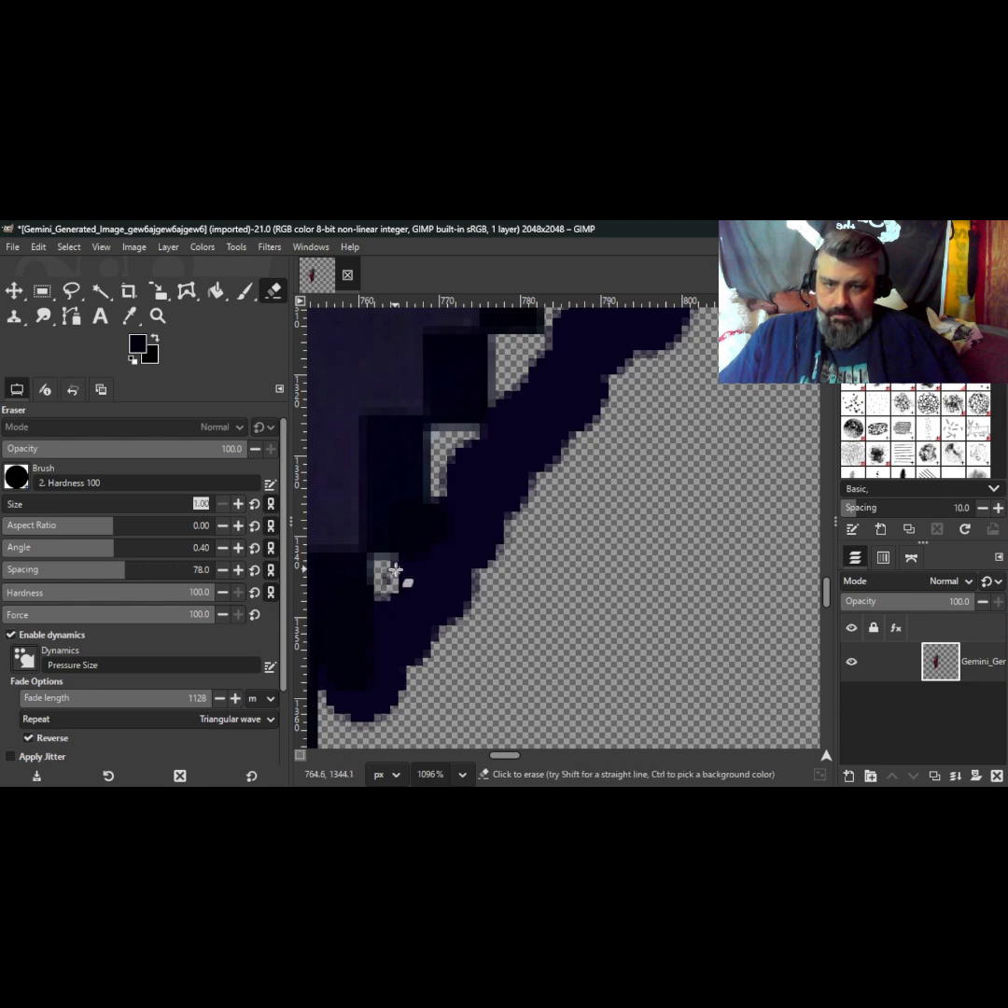
pyautogui.moveTo(393, 566); pyautogui.dragTo(386, 601)
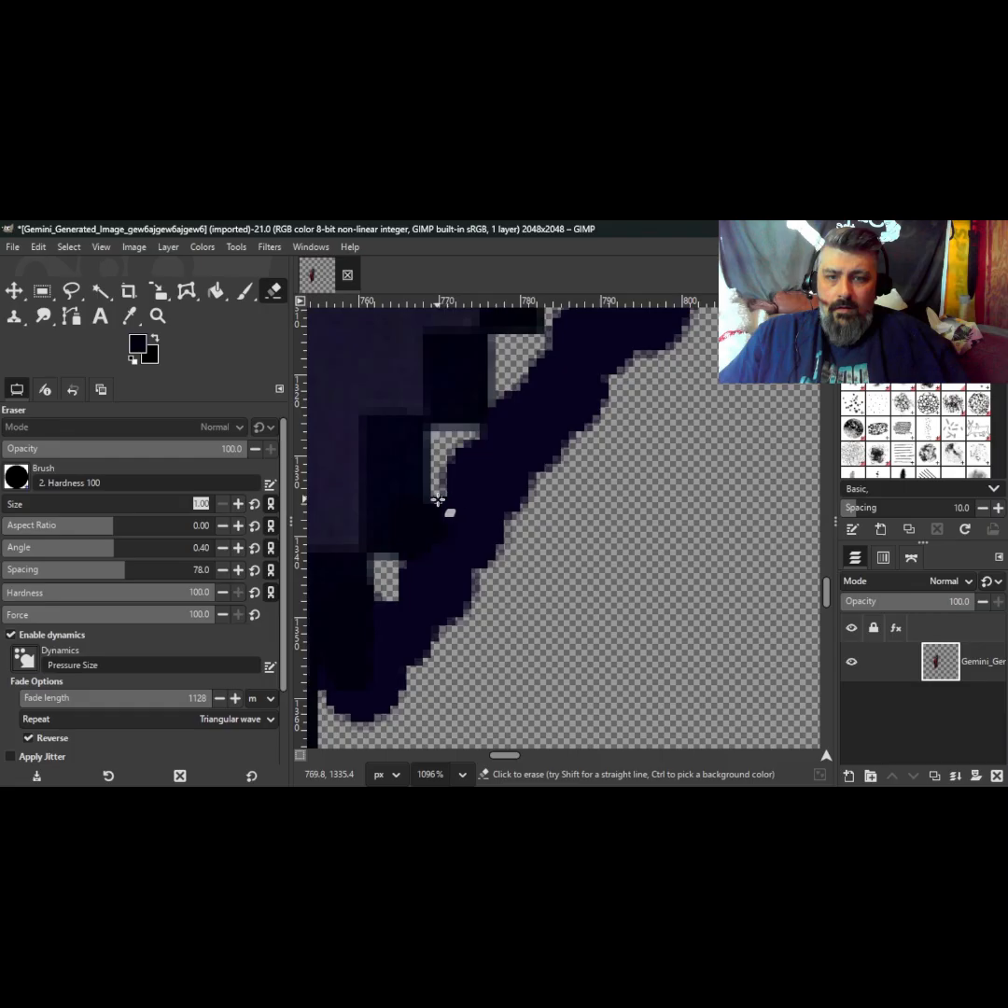
pyautogui.moveTo(444, 499)
pyautogui.mouseDown()
pyautogui.moveTo(445, 457)
pyautogui.moveTo(465, 481)
pyautogui.moveTo(461, 450)
pyautogui.mouseUp()
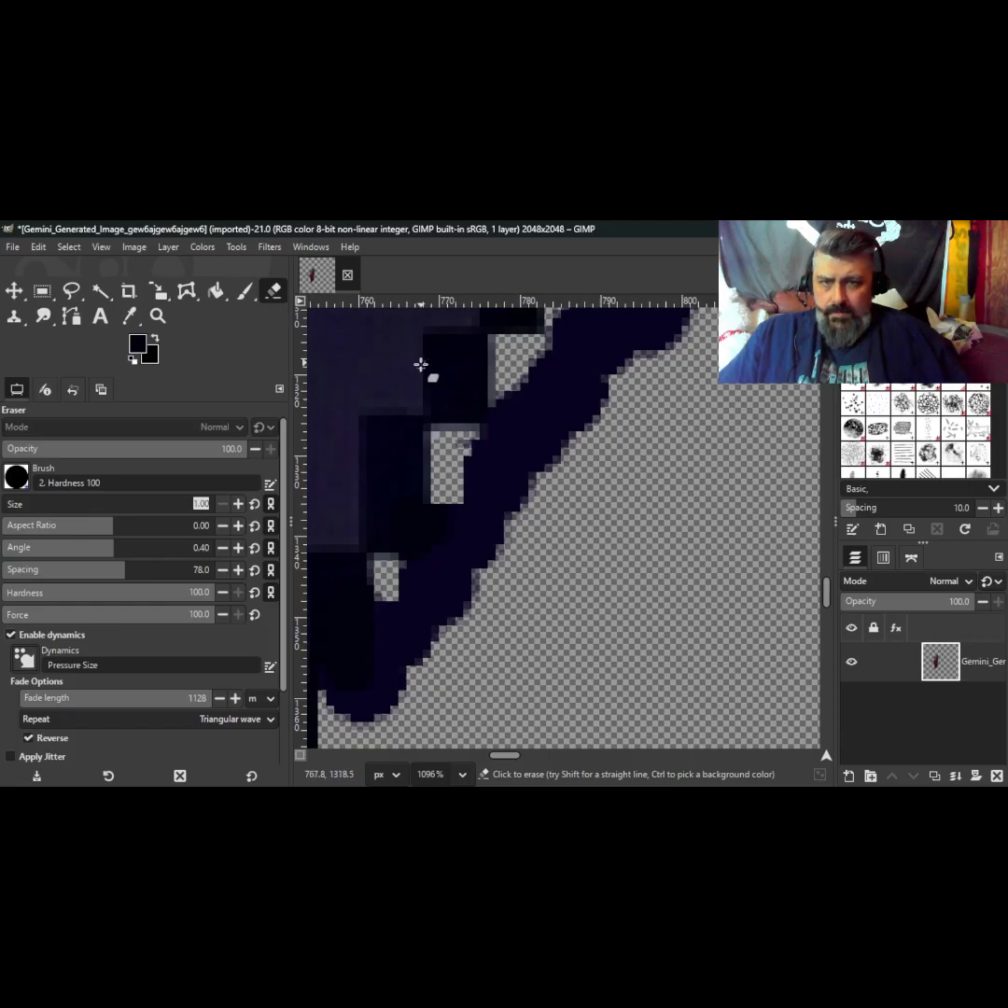
# Step: Widen the second-lowest gap beside the stepped edge to about 6 px by erasing the adjoining stroke pixels
pyautogui.keyDown('ctrl'); pyautogui.scroll(3, 382, 365); pyautogui.keyUp('ctrl')
pyautogui.keyDown('ctrl'); pyautogui.scroll(2, 381, 363); pyautogui.keyUp('ctrl')
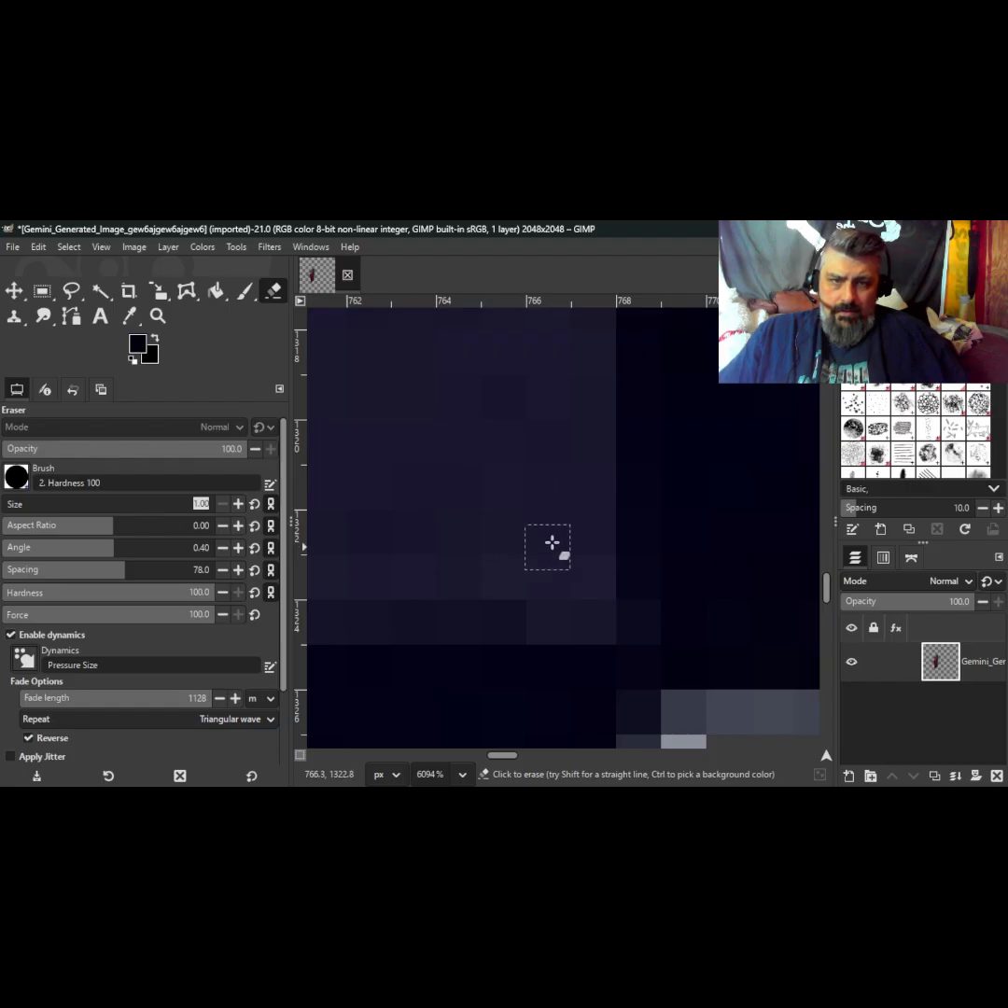
pyautogui.keyDown('ctrl'); pyautogui.scroll(-3, 500, 531); pyautogui.keyUp('ctrl')
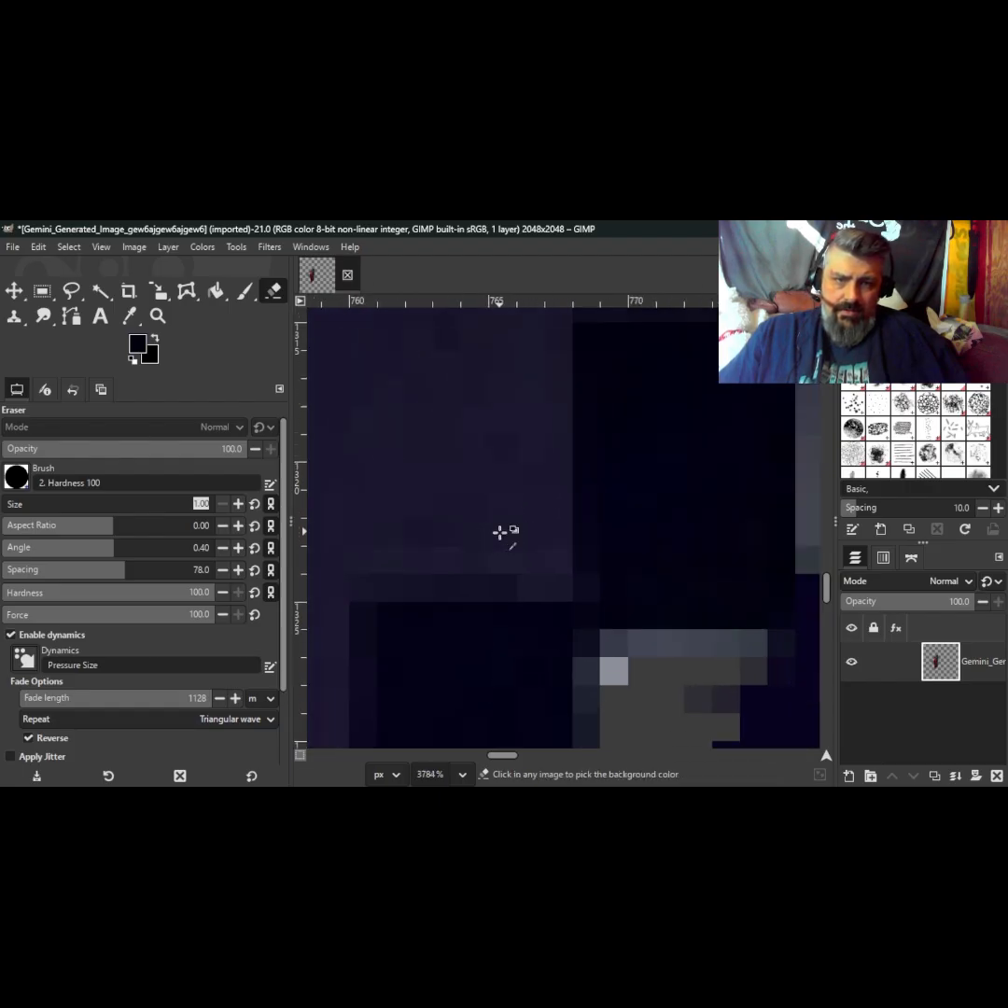
pyautogui.keyDown('ctrl'); pyautogui.scroll(-2, 503, 534); pyautogui.keyUp('ctrl')
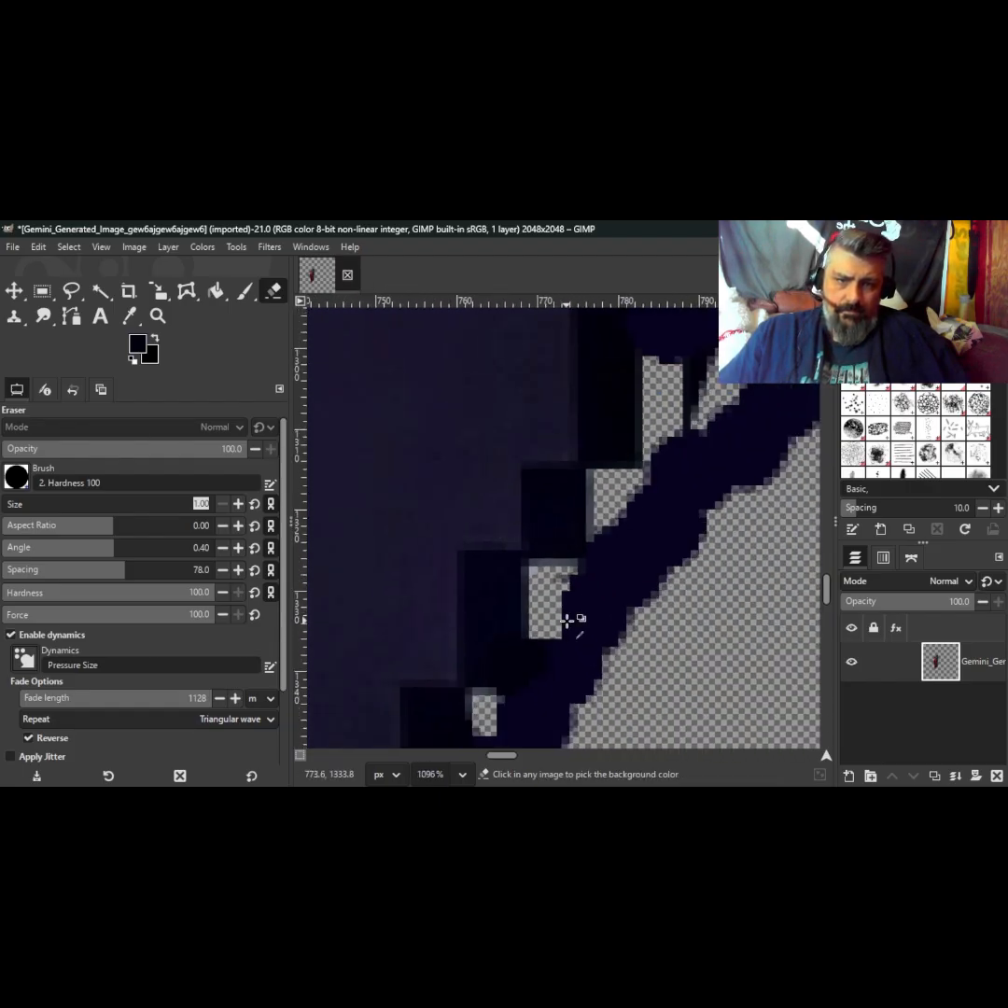
pyautogui.keyDown('ctrl'); pyautogui.scroll(3, 566, 616); pyautogui.keyUp('ctrl')
pyautogui.moveTo(560, 500)
pyautogui.mouseDown()
pyautogui.moveTo(512, 507)
pyautogui.moveTo(579, 489)
pyautogui.moveTo(582, 479)
pyautogui.moveTo(567, 627)
pyautogui.mouseUp()
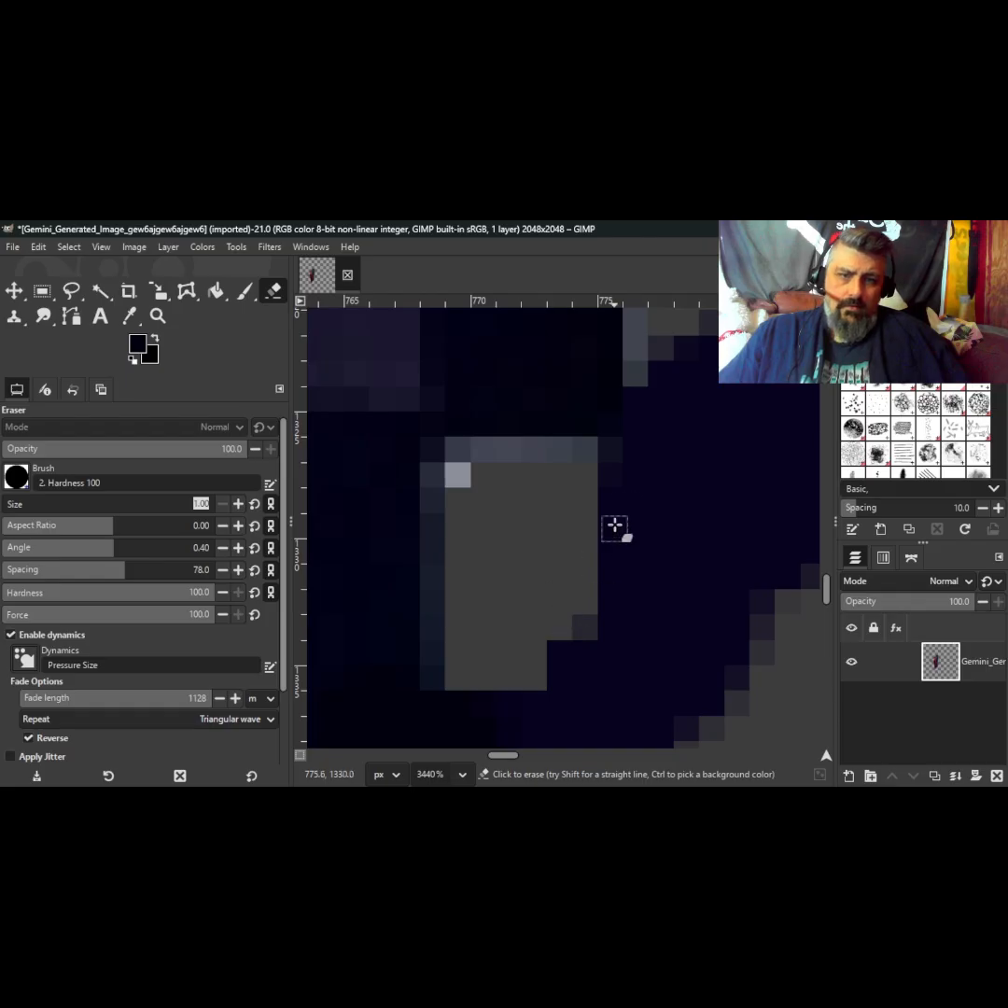
# Step: Widen the third-lowest gap beside the stepped edge to about 9 px by erasing the adjoining stroke pixels
pyautogui.scroll(5, 724, 466)
pyautogui.moveTo(714, 529)
pyautogui.mouseDown()
pyautogui.moveTo(665, 672)
pyautogui.moveTo(648, 681)
pyautogui.moveTo(741, 644)
pyautogui.moveTo(734, 609)
pyautogui.moveTo(695, 654)
pyautogui.moveTo(674, 661)
pyautogui.moveTo(659, 645)
pyautogui.moveTo(647, 495)
pyautogui.moveTo(788, 523)
pyautogui.moveTo(747, 647)
pyautogui.moveTo(773, 569)
pyautogui.moveTo(780, 598)
pyautogui.moveTo(762, 652)
pyautogui.moveTo(769, 612)
pyautogui.mouseUp()
pyautogui.scroll(-7, 557, 565)
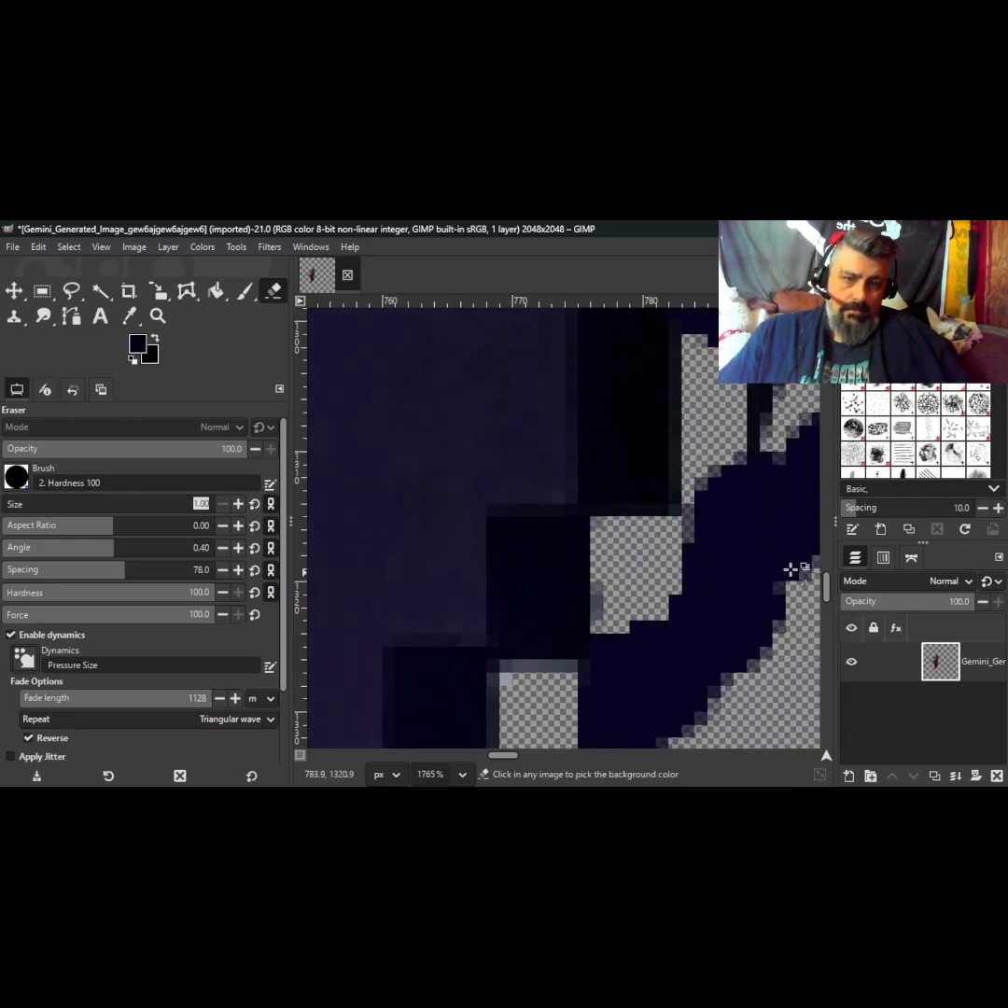
pyautogui.scroll(8, 723, 555)
pyautogui.scroll(1, 653, 558)
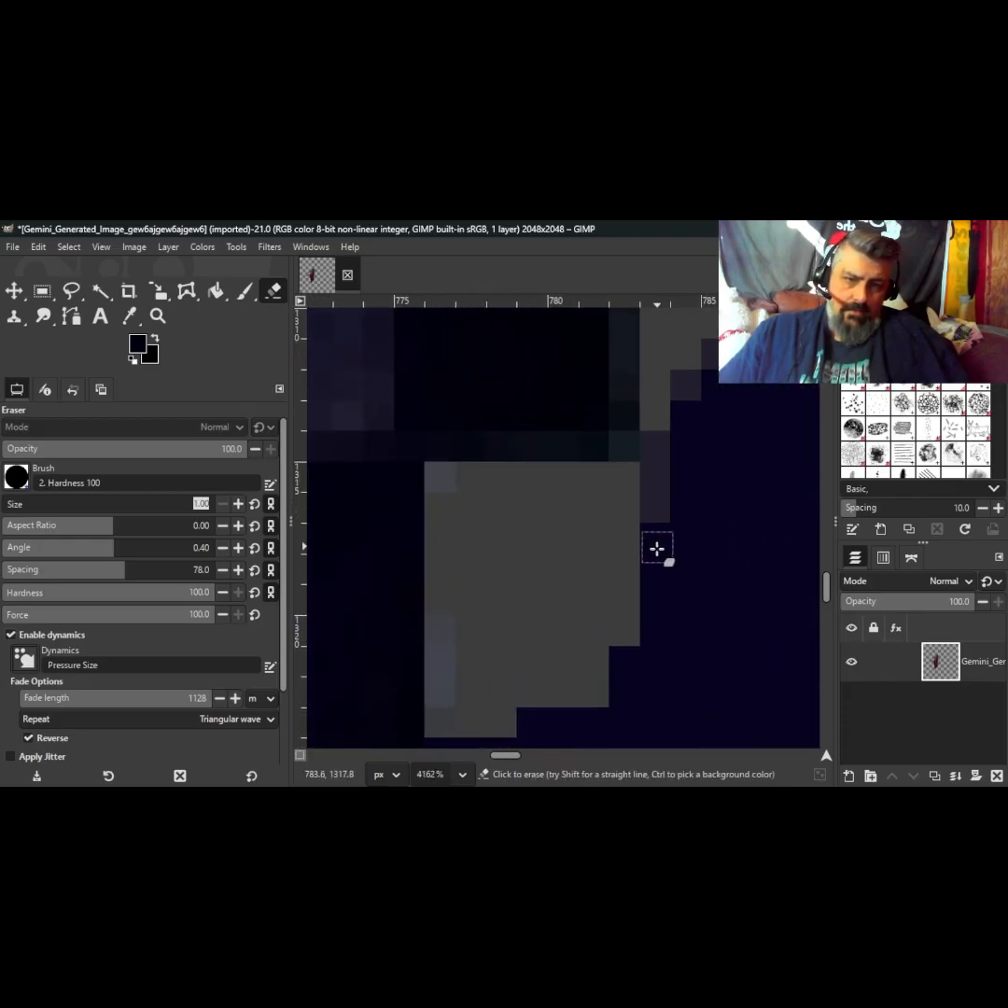
pyautogui.moveTo(652, 616); pyautogui.dragTo(653, 451)
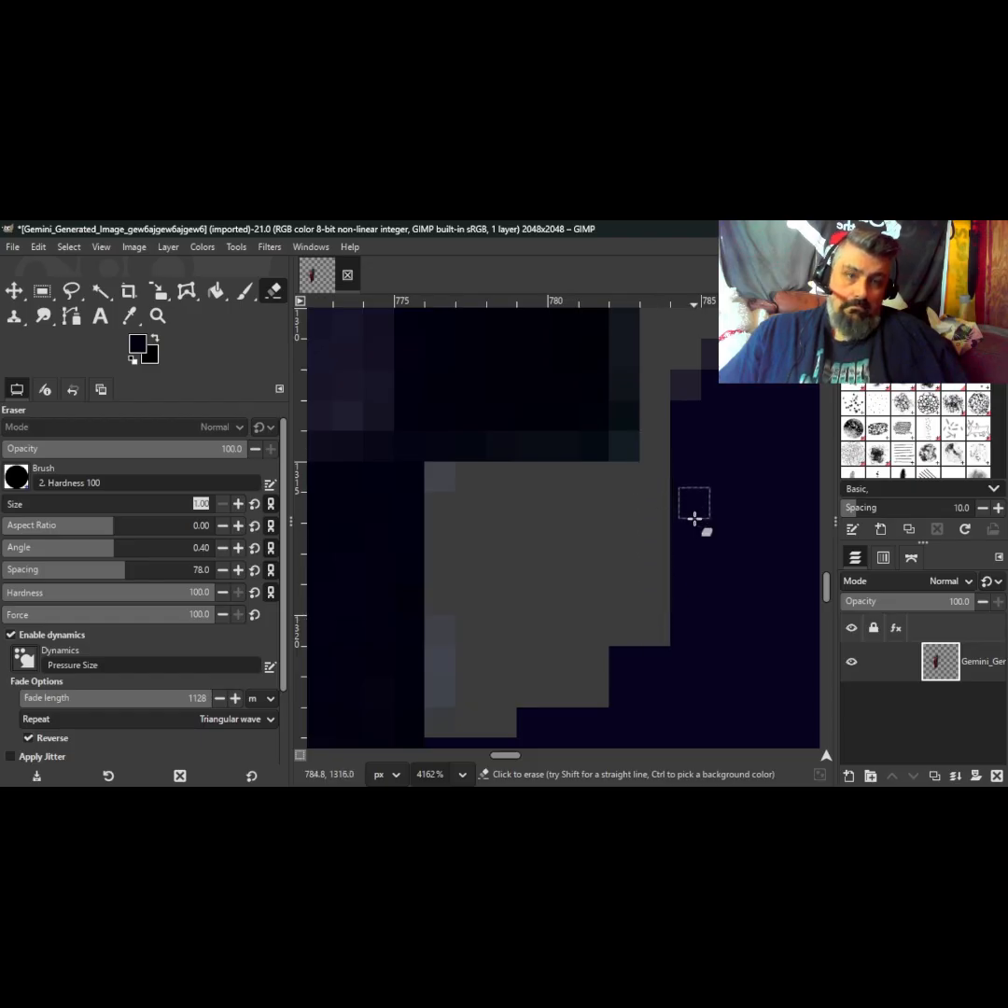
pyautogui.moveTo(687, 625); pyautogui.dragTo(691, 458)
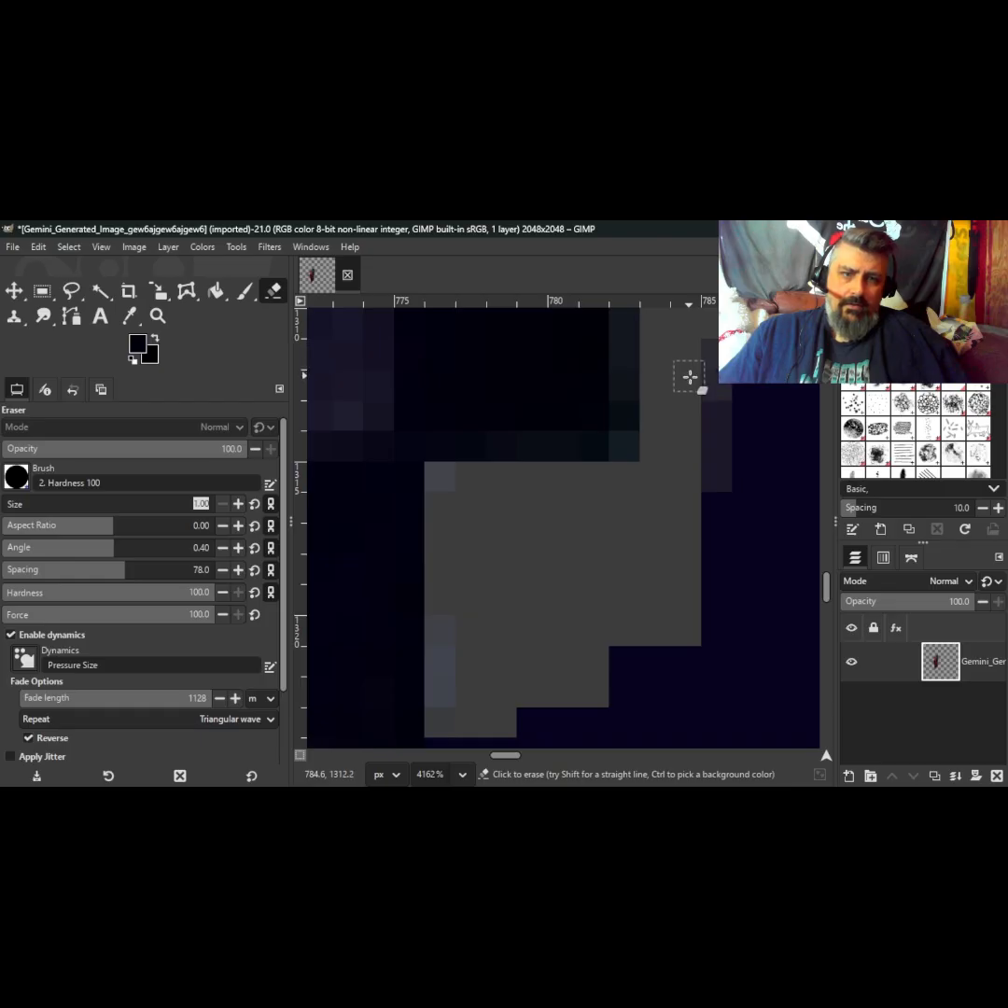
# Step: Erase a narrow vertical channel above the third-lowest gap, clearing the stroke pixels that touch the sleeve's stepped edge
pyautogui.scroll(3, 700, 458)
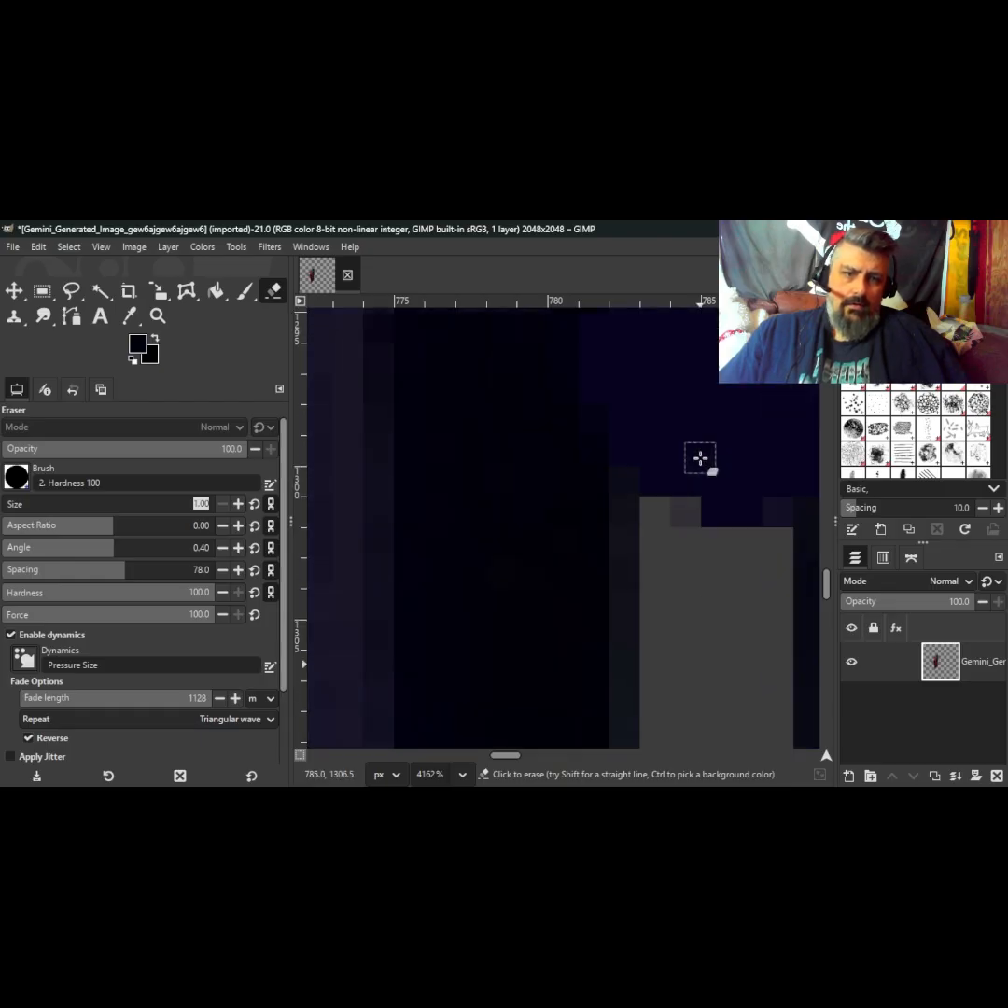
pyautogui.scroll(6, 699, 530)
pyautogui.scroll(-6, 698, 530)
pyautogui.scroll(1, 698, 530)
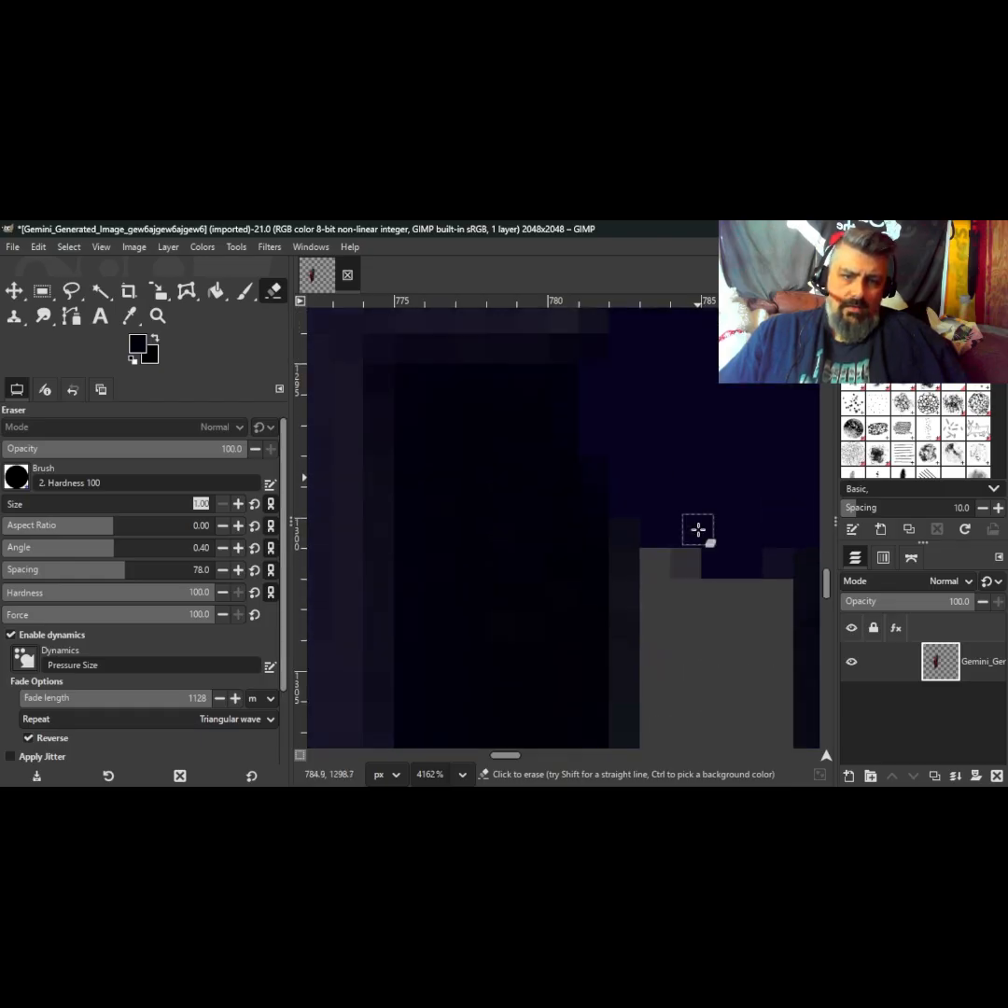
pyautogui.scroll(3, 699, 530)
pyautogui.moveTo(658, 425)
pyautogui.mouseDown()
pyautogui.moveTo(681, 663)
pyautogui.moveTo(673, 712)
pyautogui.mouseUp()
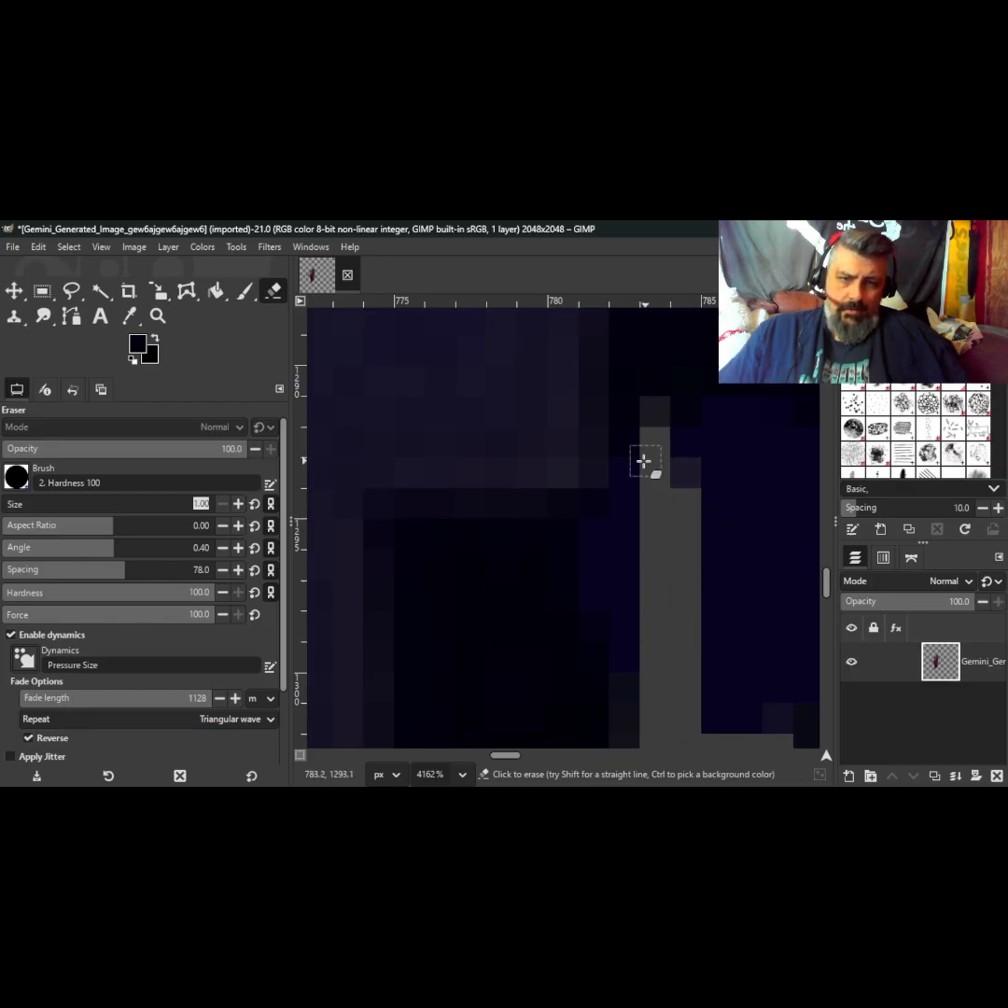
pyautogui.moveTo(644, 461)
pyautogui.mouseDown()
pyautogui.moveTo(612, 628)
pyautogui.moveTo(595, 546)
pyautogui.moveTo(600, 604)
pyautogui.moveTo(617, 628)
pyautogui.mouseUp()
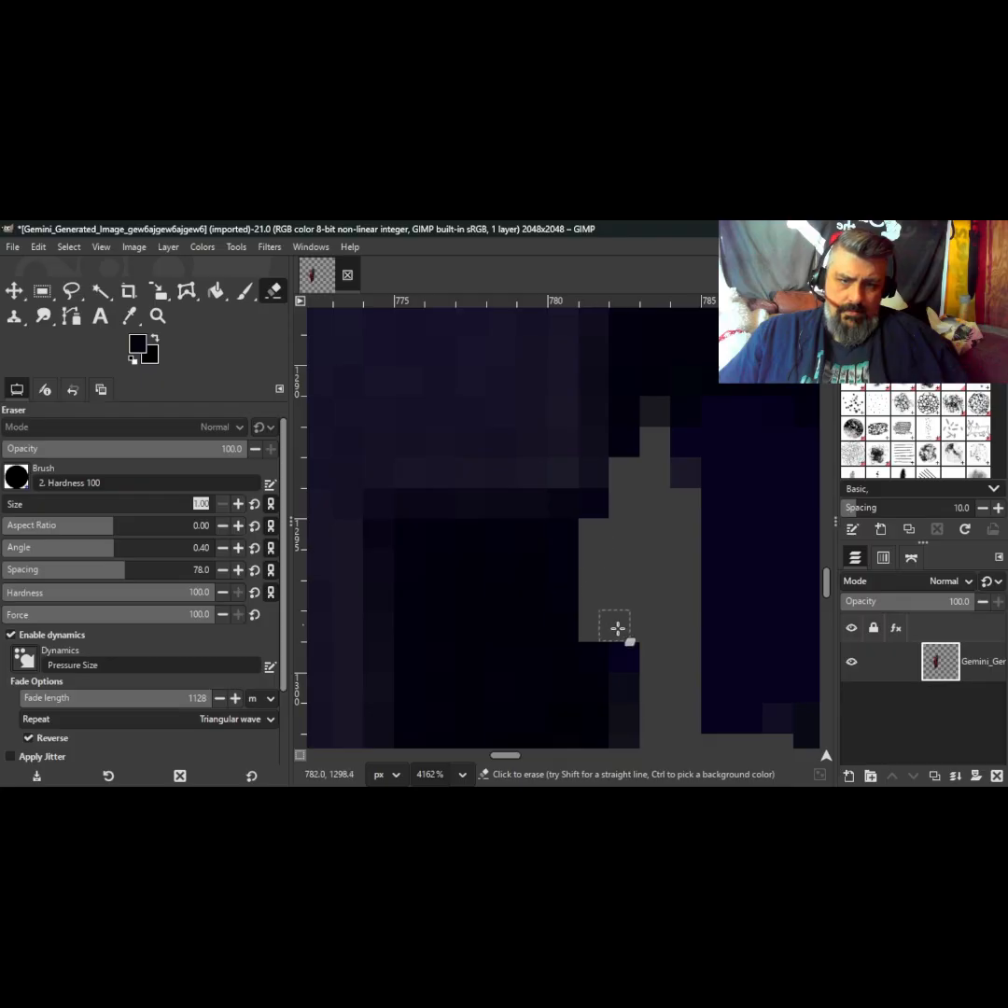
# Step: Erase the leftover stroke fragments between the sleeve edge and the diagonal stroke to open one continuous upper gap
pyautogui.scroll(-3, 702, 608)
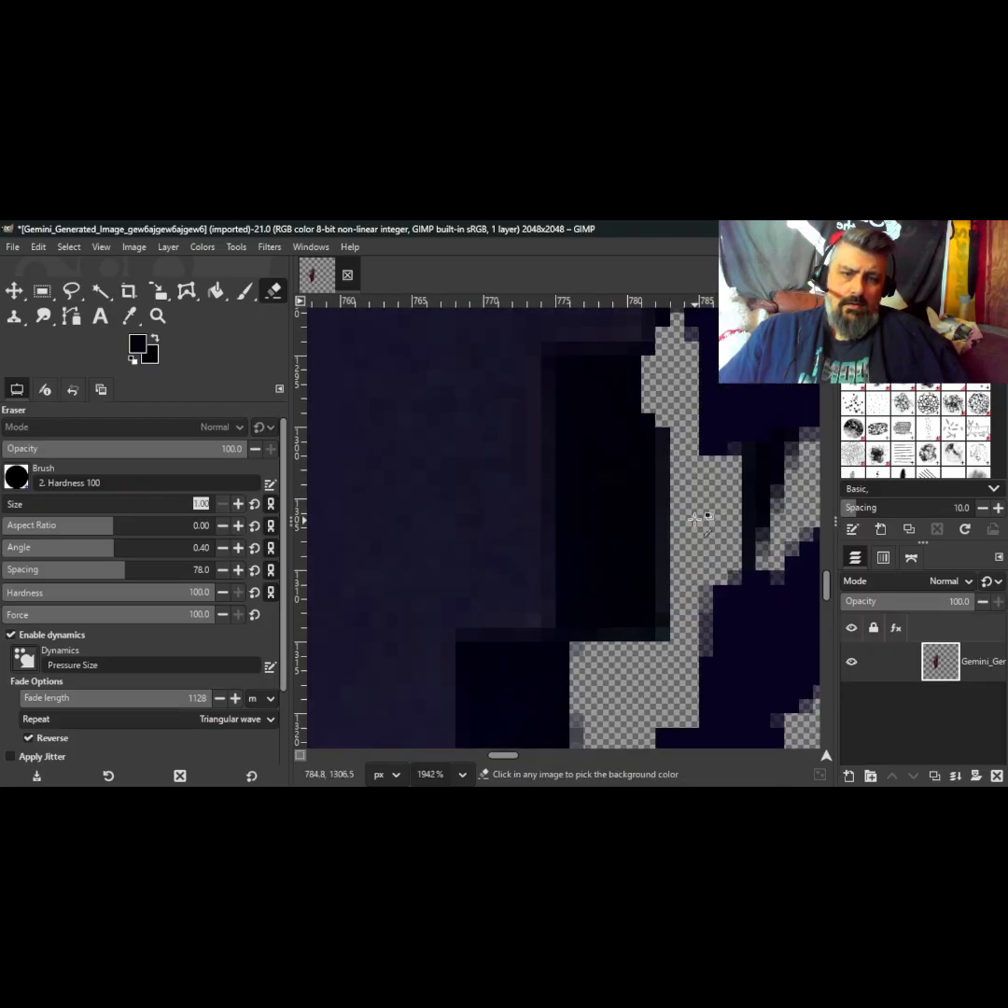
pyautogui.scroll(-4, 696, 519)
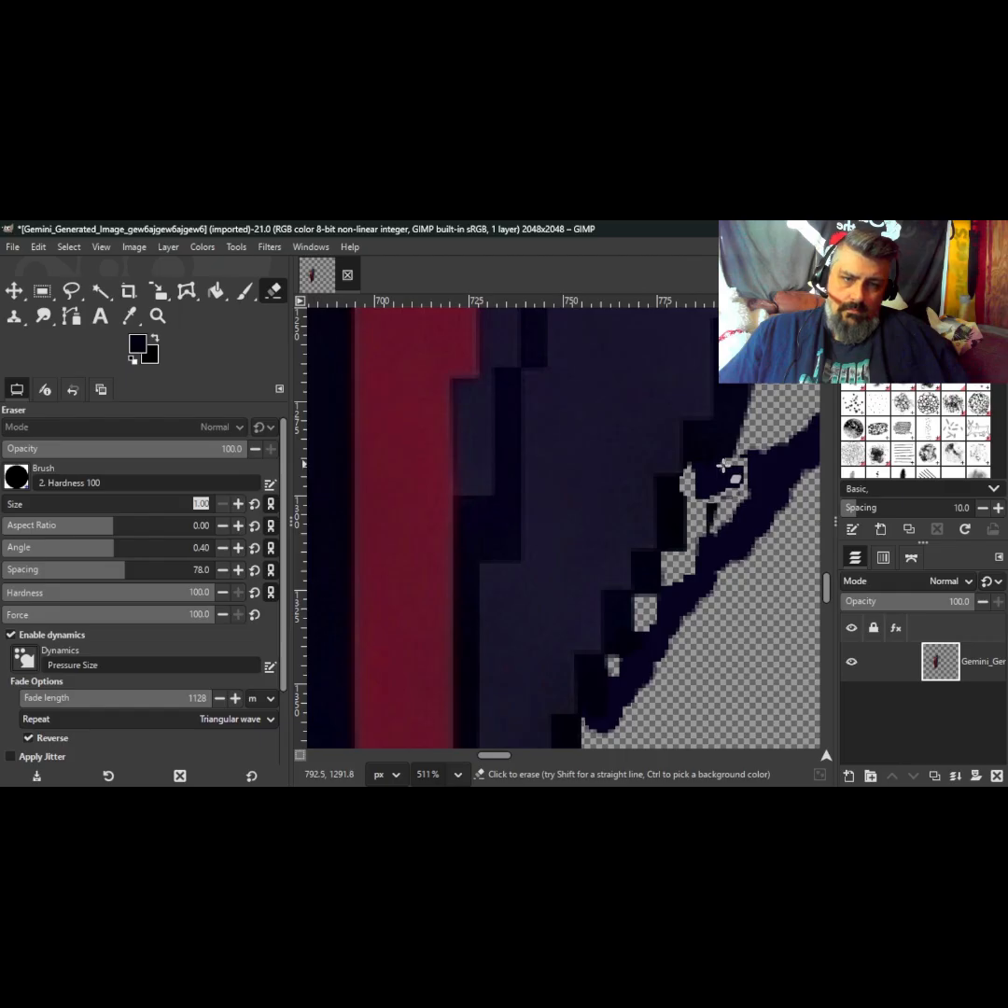
pyautogui.moveTo(722, 466); pyautogui.dragTo(697, 512)
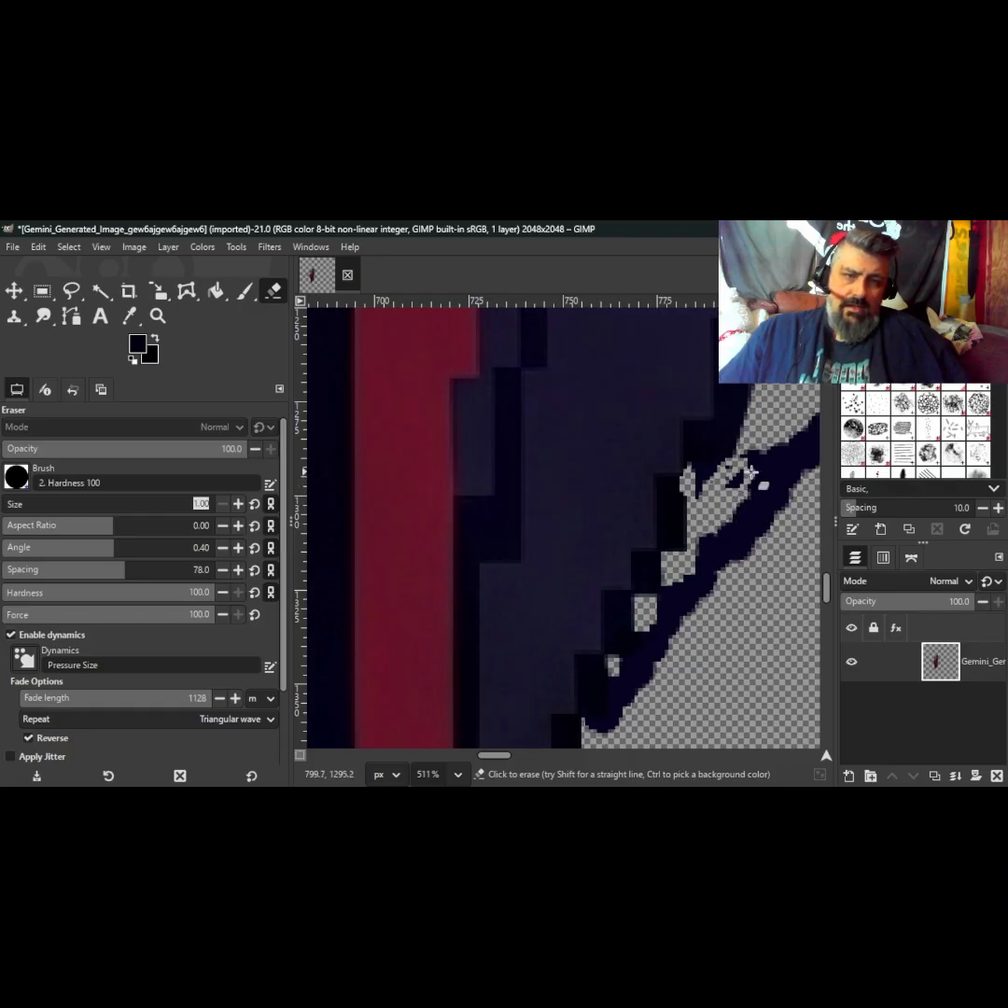
pyautogui.moveTo(752, 473)
pyautogui.mouseDown()
pyautogui.moveTo(736, 504)
pyautogui.moveTo(737, 476)
pyautogui.mouseUp()
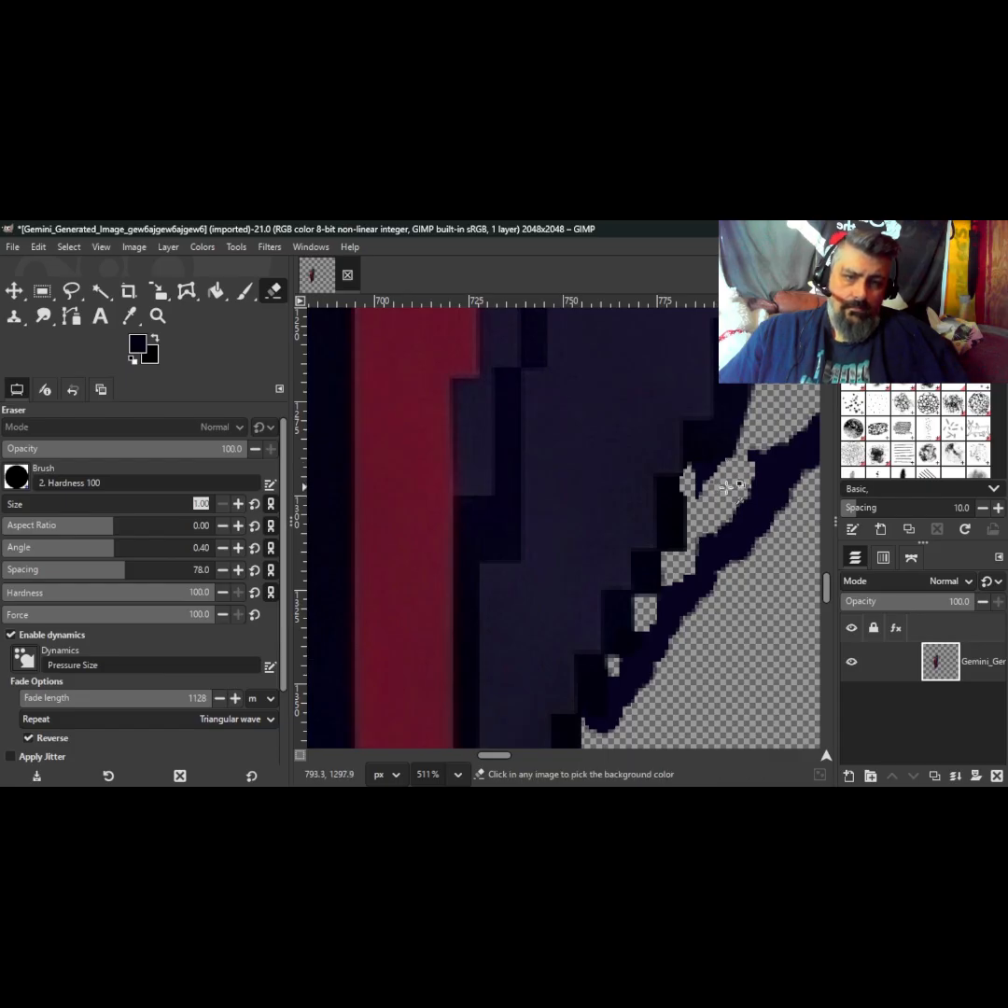
pyautogui.scroll(2, 691, 476)
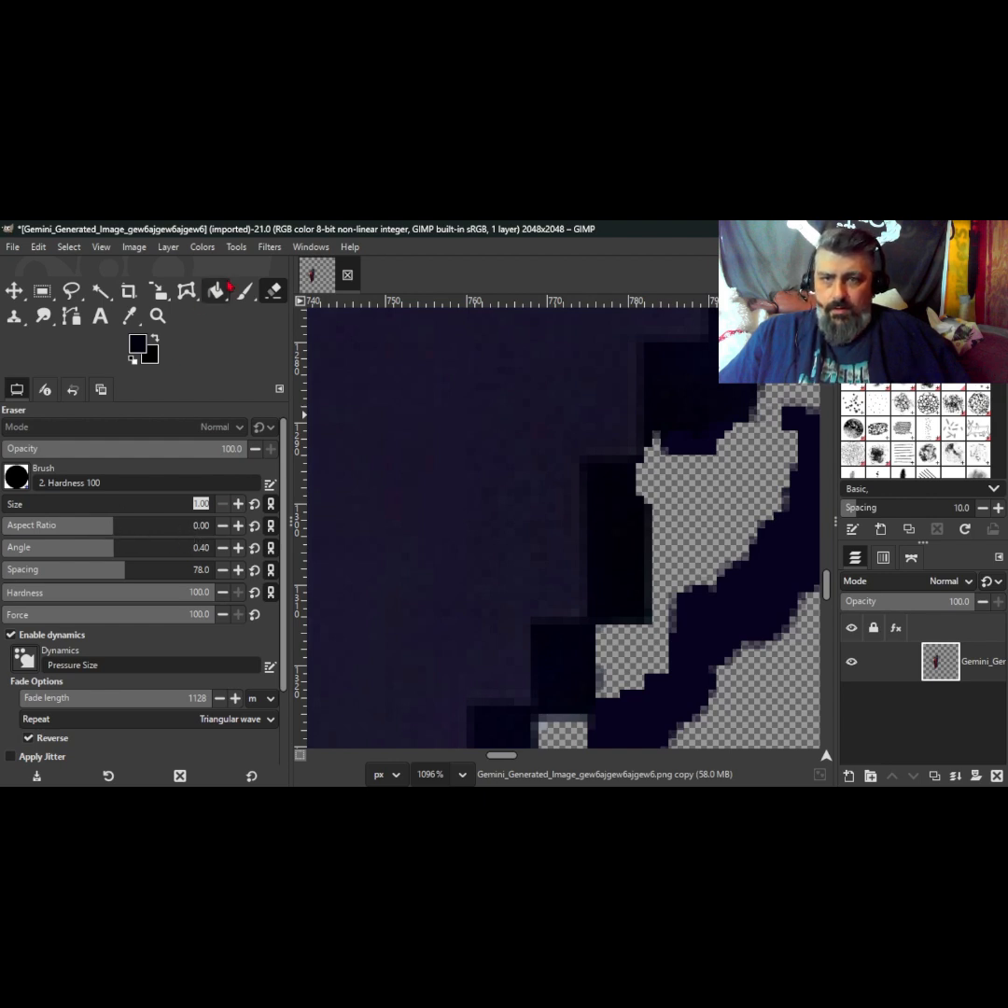
# Step: Rebuild the damaged sleeve steps beside the upper gap with near-black Paintbrush dabs at size 5
pyautogui.click(244, 292)
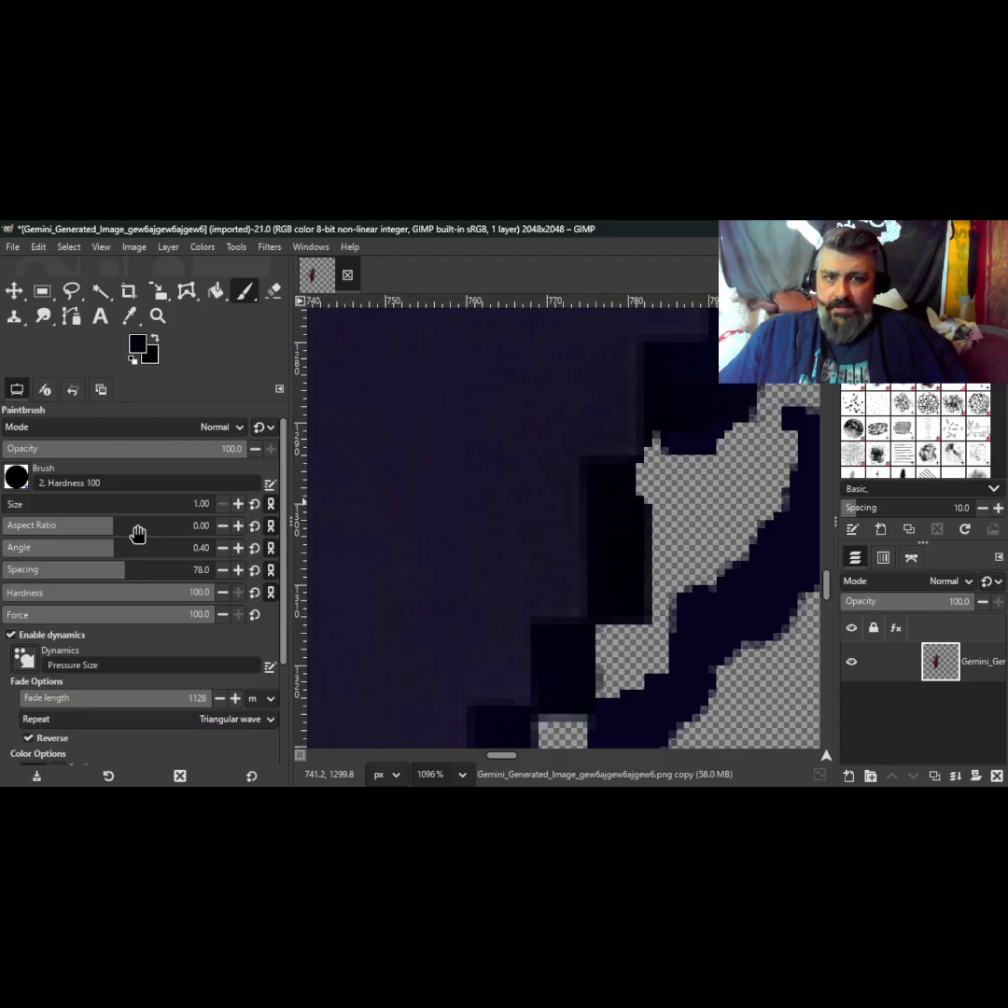
pyautogui.click(21, 510)
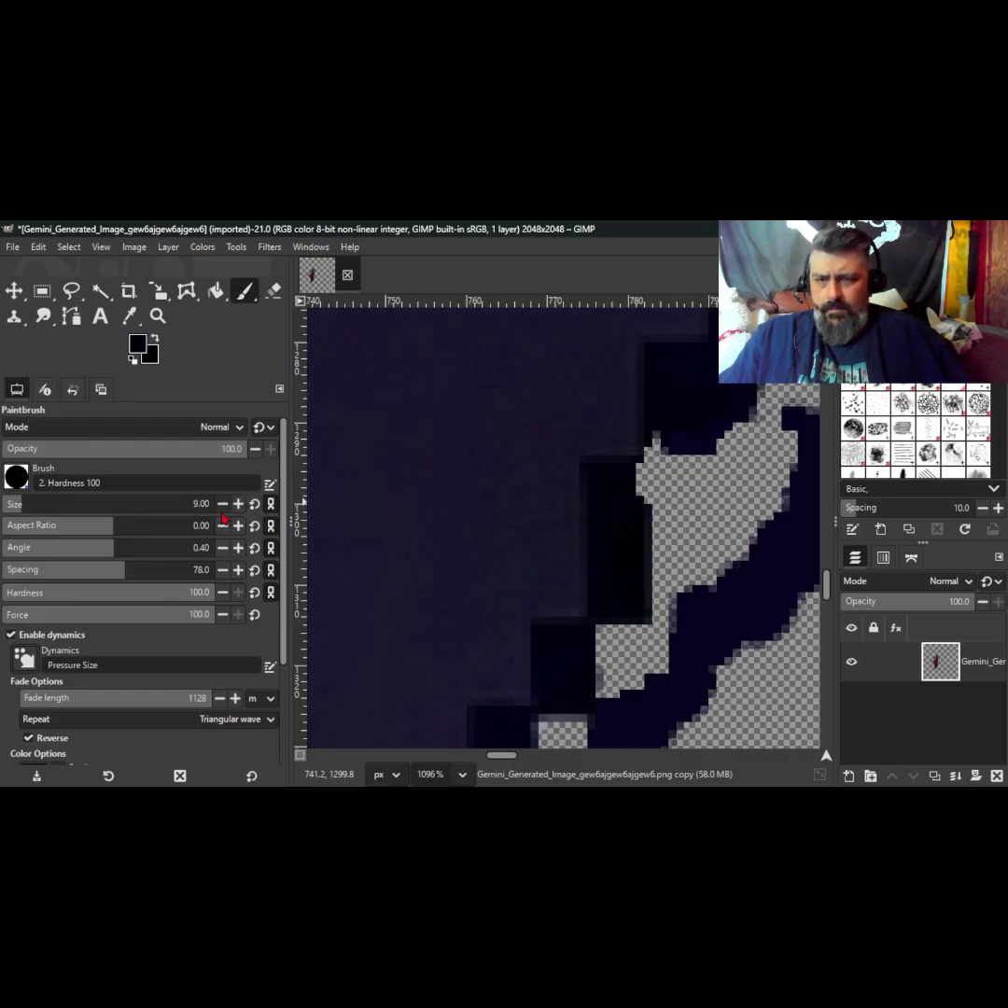
pyautogui.click(222, 511)
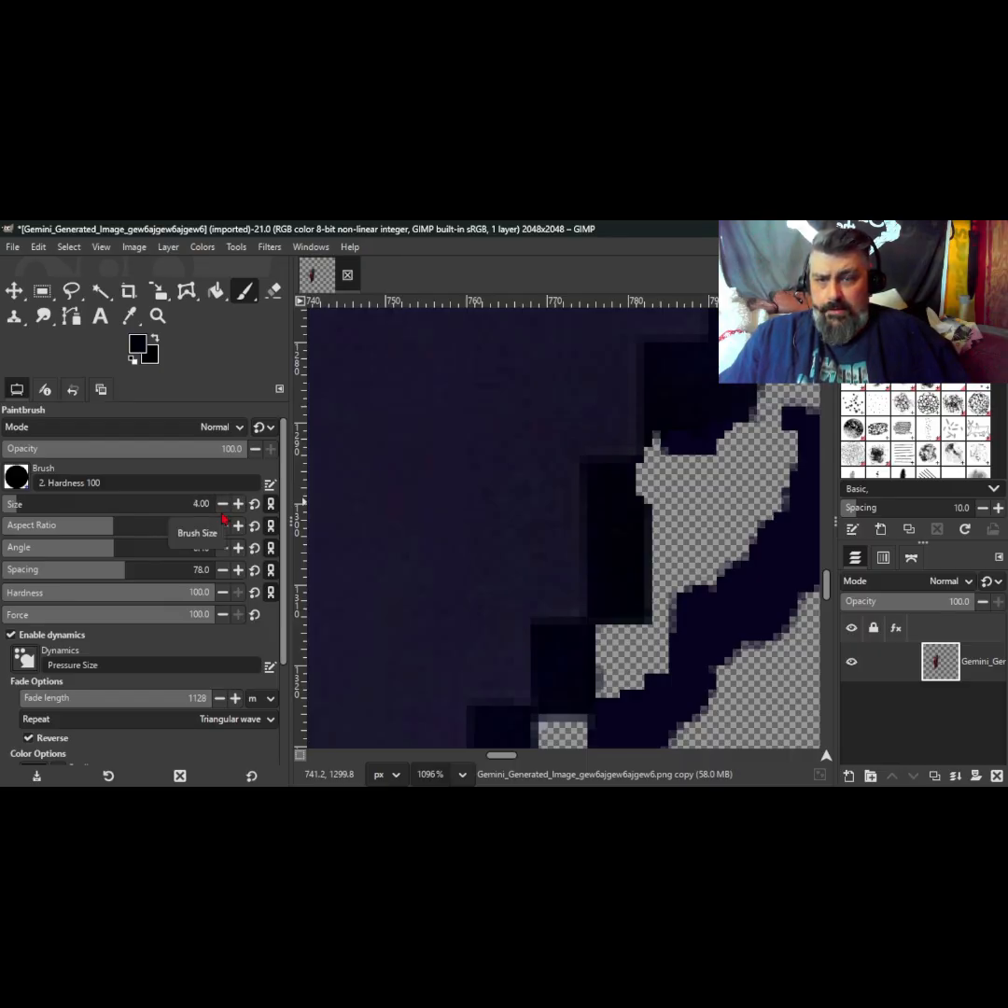
pyautogui.click(238, 505)
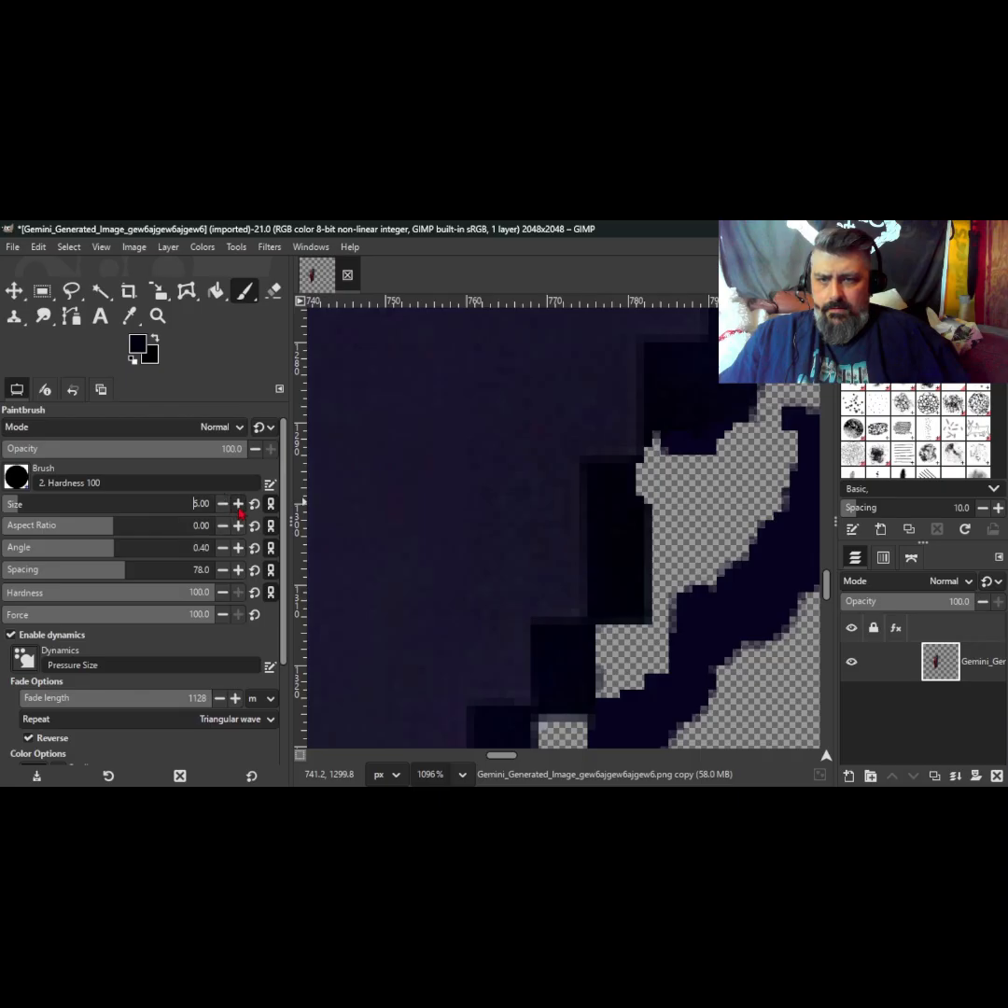
pyautogui.moveTo(629, 502); pyautogui.dragTo(632, 483)
pyautogui.click(632, 483)
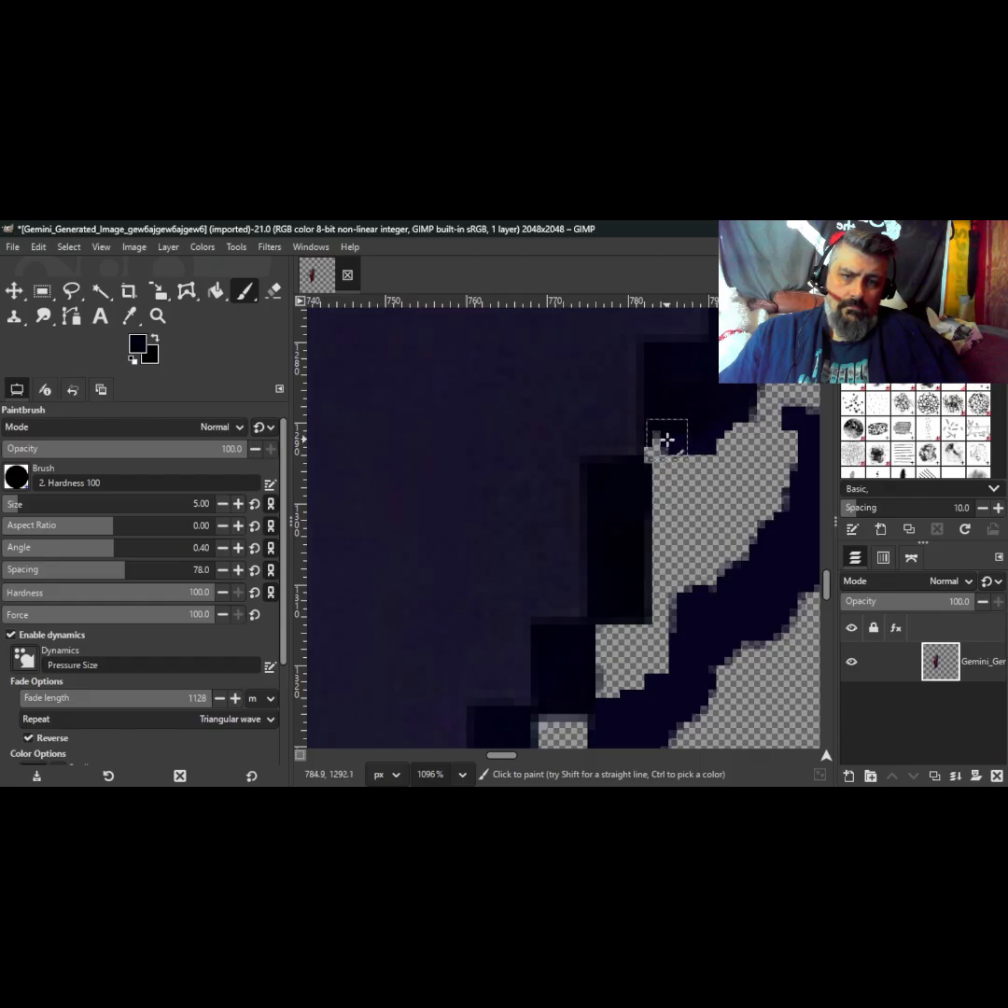
pyautogui.click(667, 439)
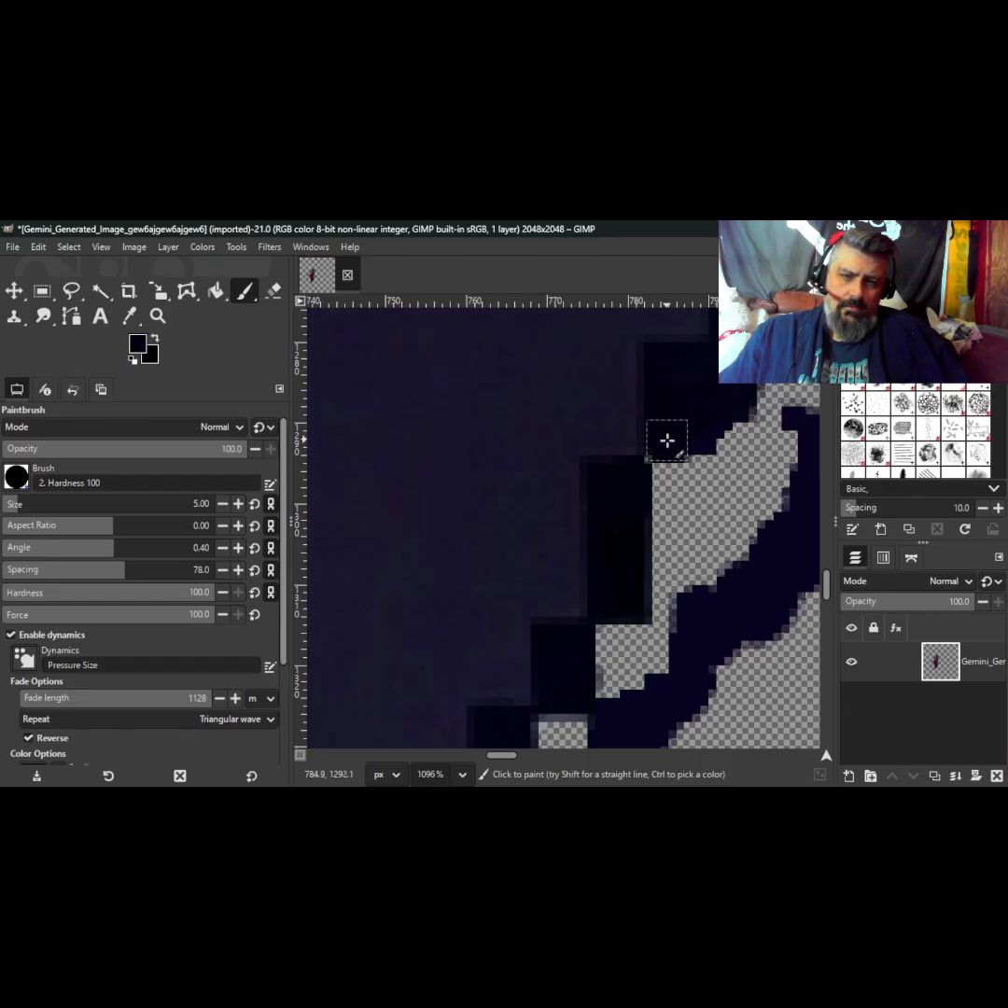
pyautogui.click(680, 439)
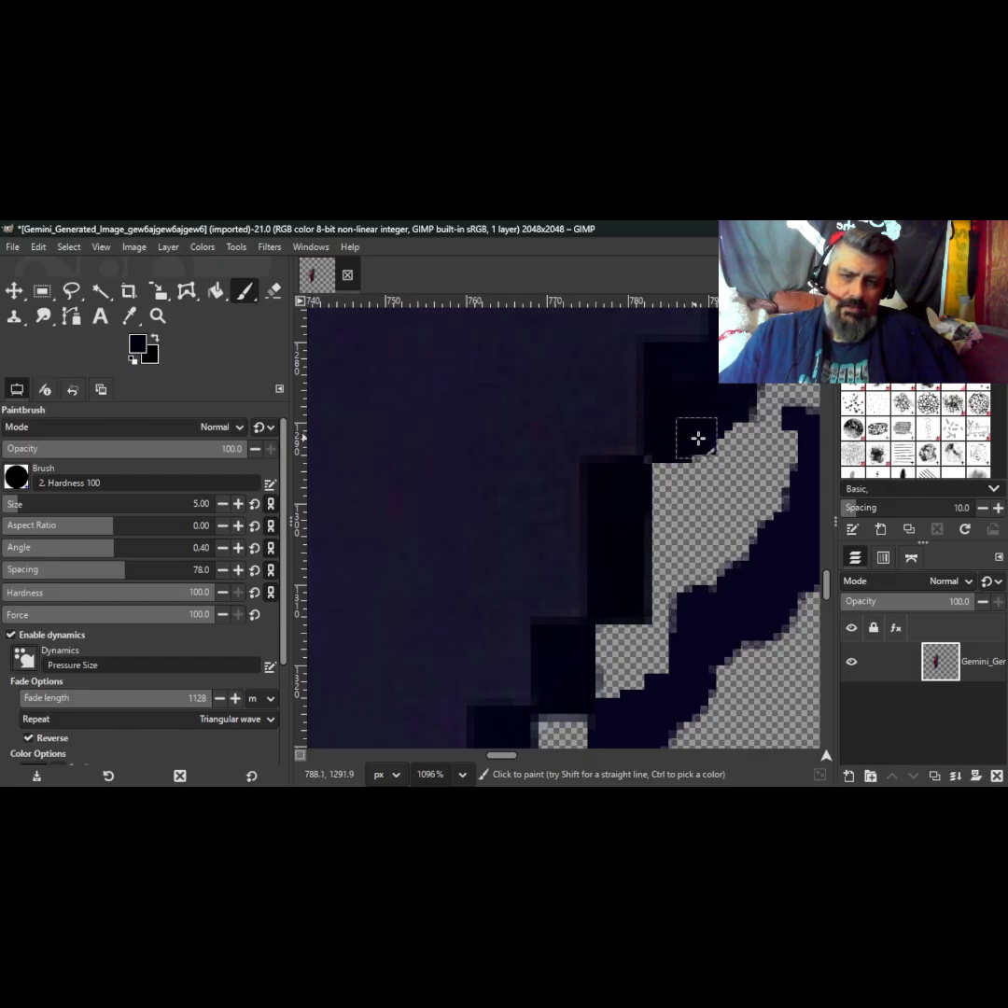
pyautogui.click(700, 439)
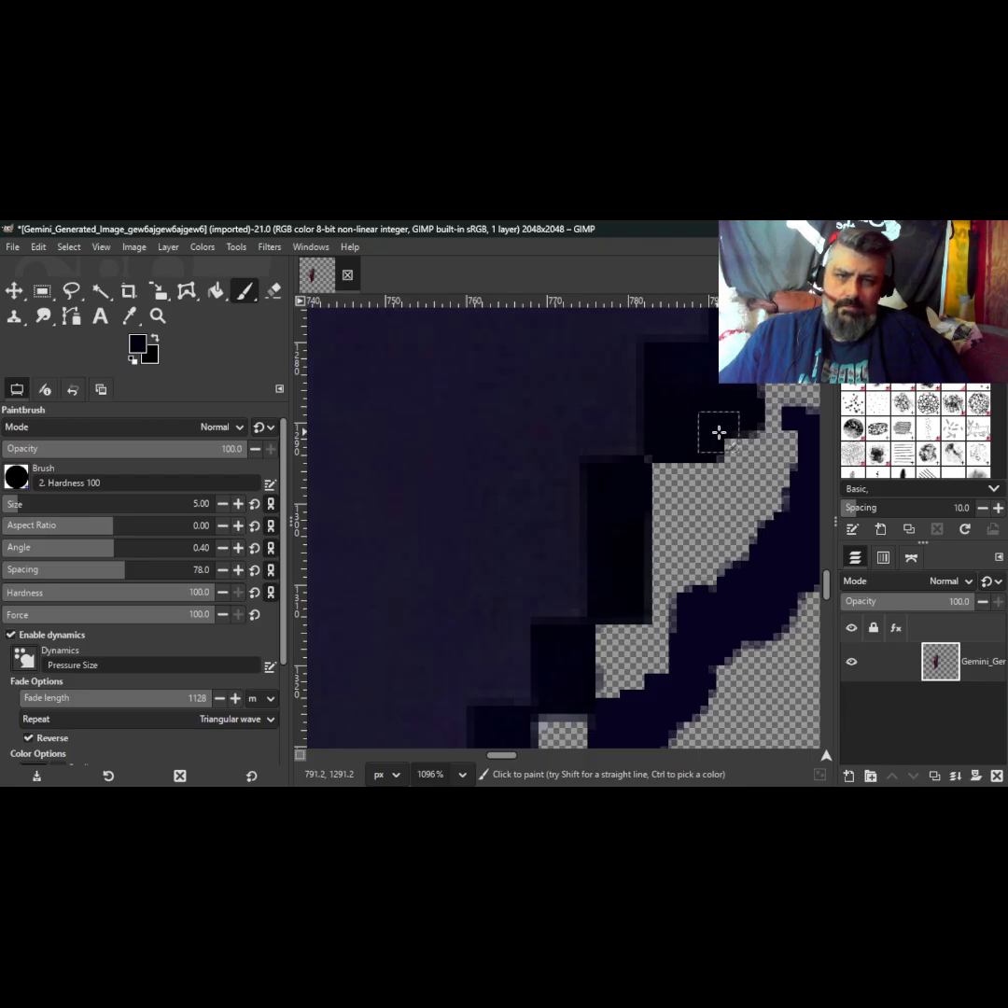
# Step: Thin the diagonal stroke's inner side along the upper gap with a size 5 Eraser
pyautogui.scroll(-3, 717, 432)
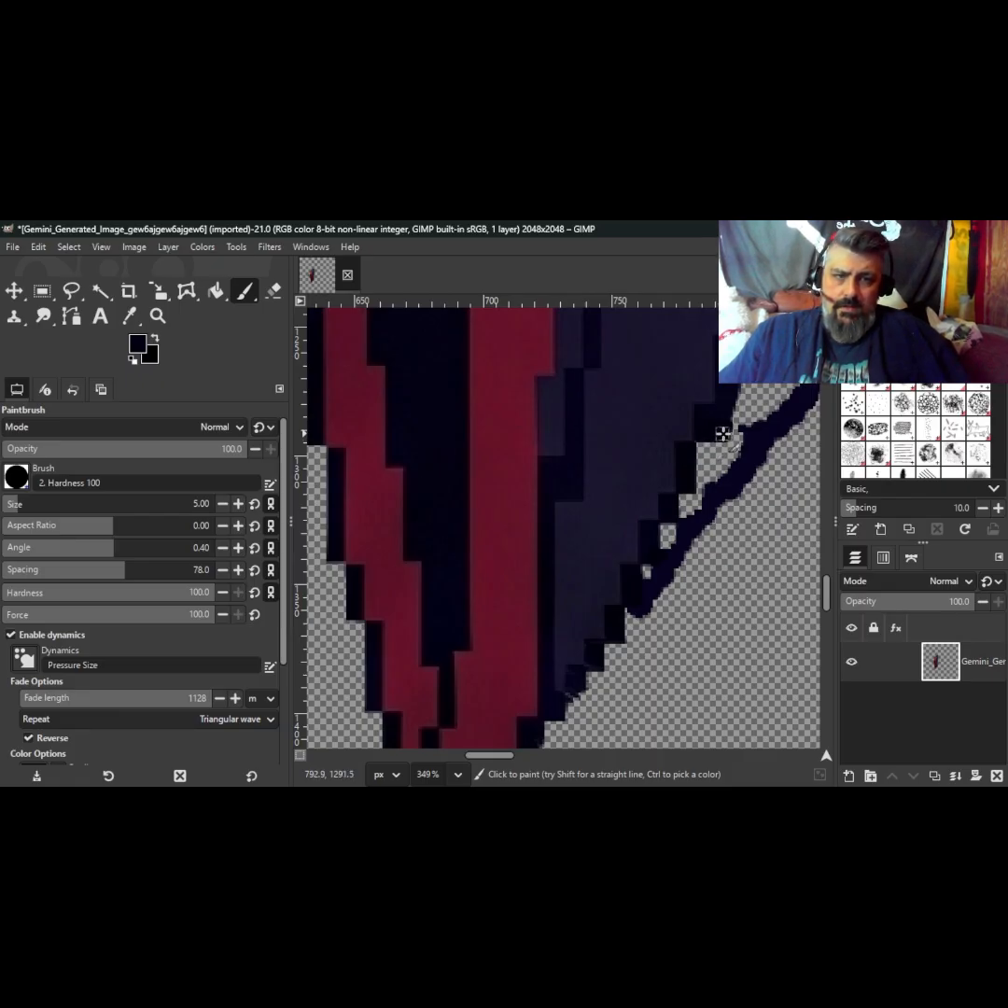
pyautogui.click(273, 290)
pyautogui.scroll(5, 755, 425)
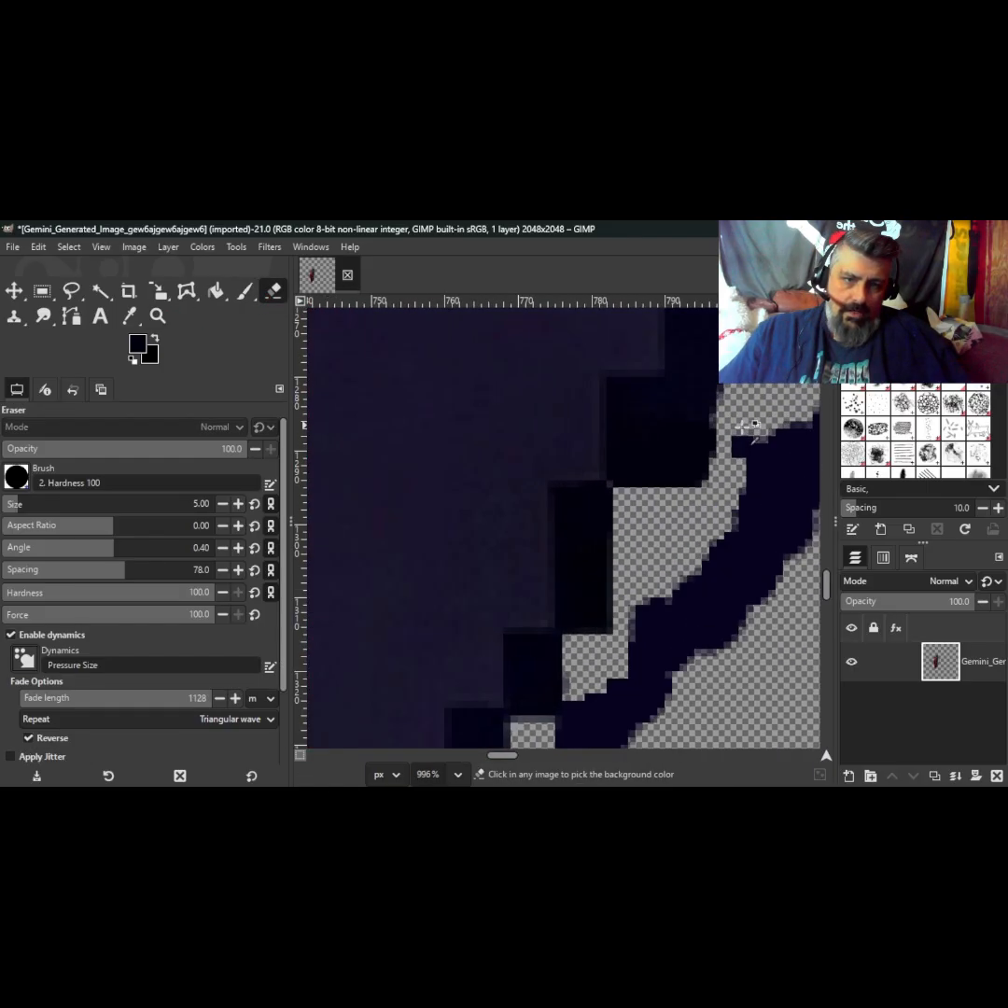
pyautogui.click(727, 439)
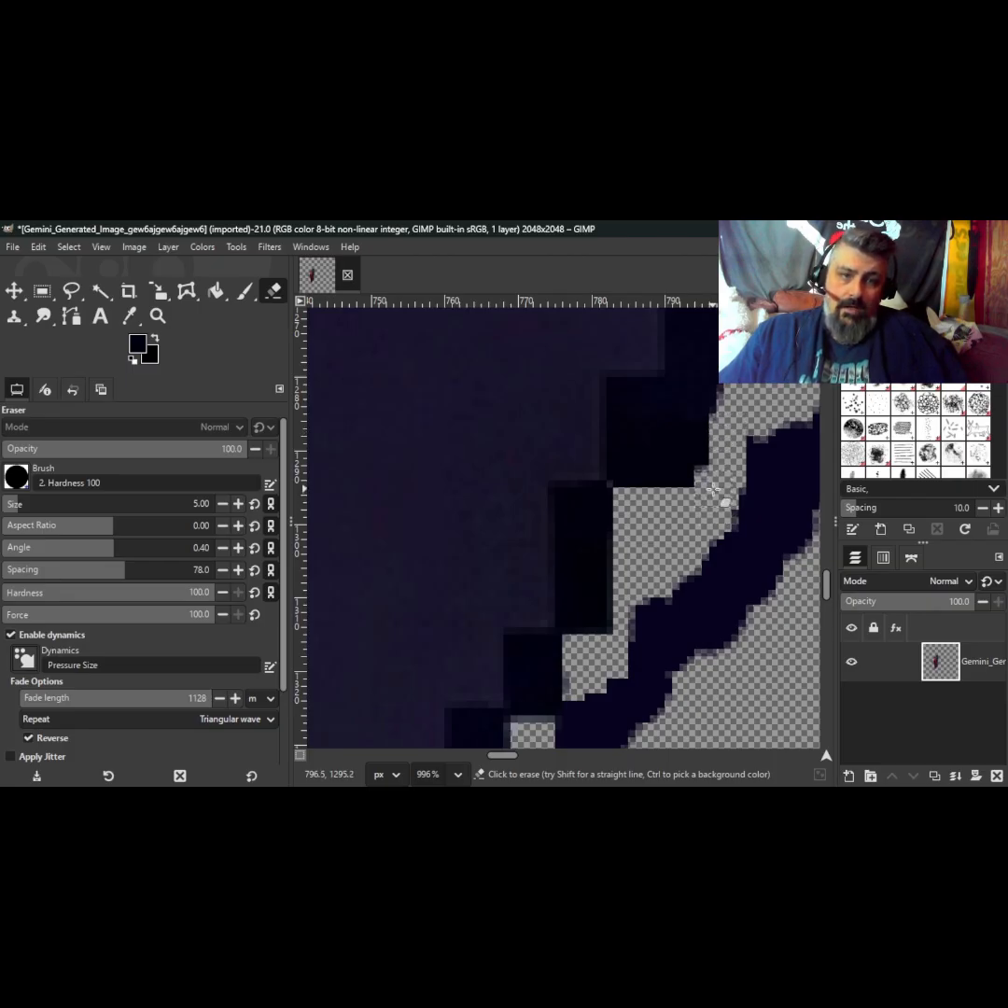
pyautogui.moveTo(739, 453)
pyautogui.mouseDown()
pyautogui.moveTo(741, 440)
pyautogui.moveTo(711, 547)
pyautogui.moveTo(677, 585)
pyautogui.moveTo(651, 595)
pyautogui.mouseUp()
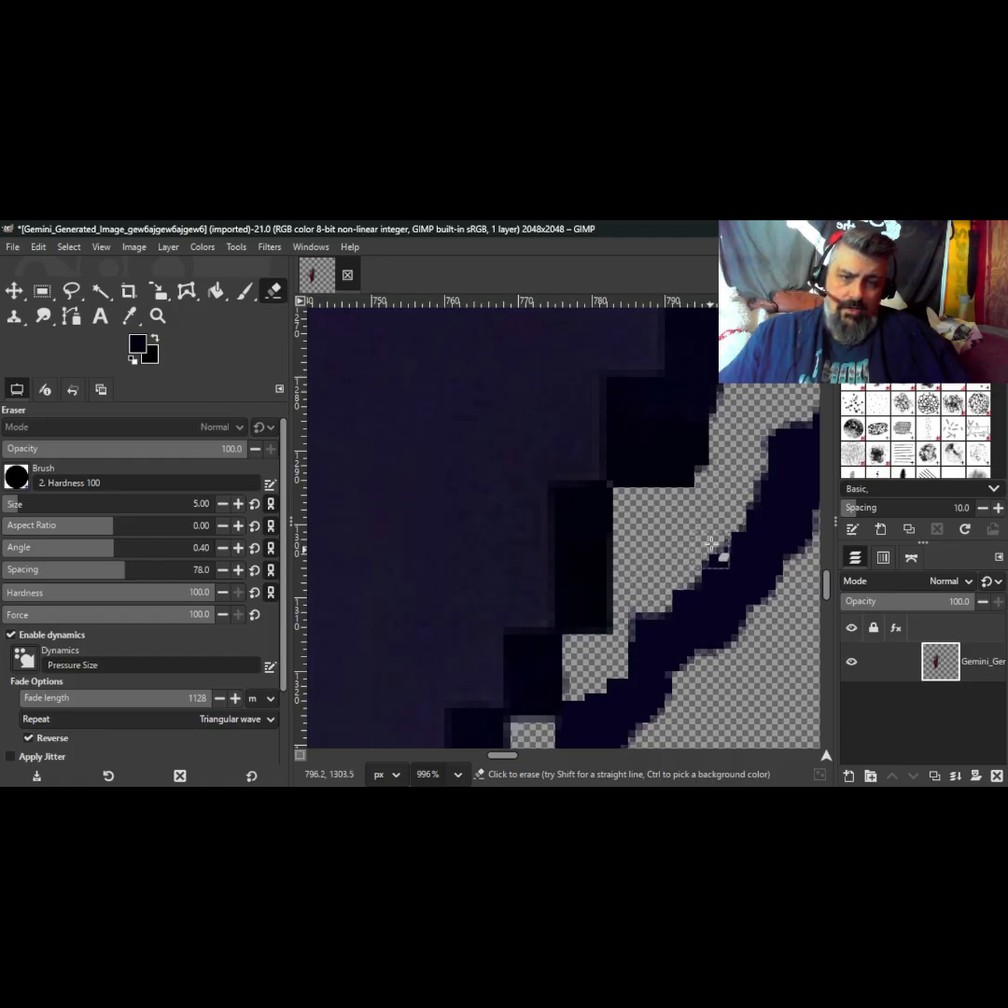
pyautogui.moveTo(711, 543)
pyautogui.mouseDown()
pyautogui.moveTo(744, 496)
pyautogui.moveTo(751, 451)
pyautogui.moveTo(742, 506)
pyautogui.mouseUp()
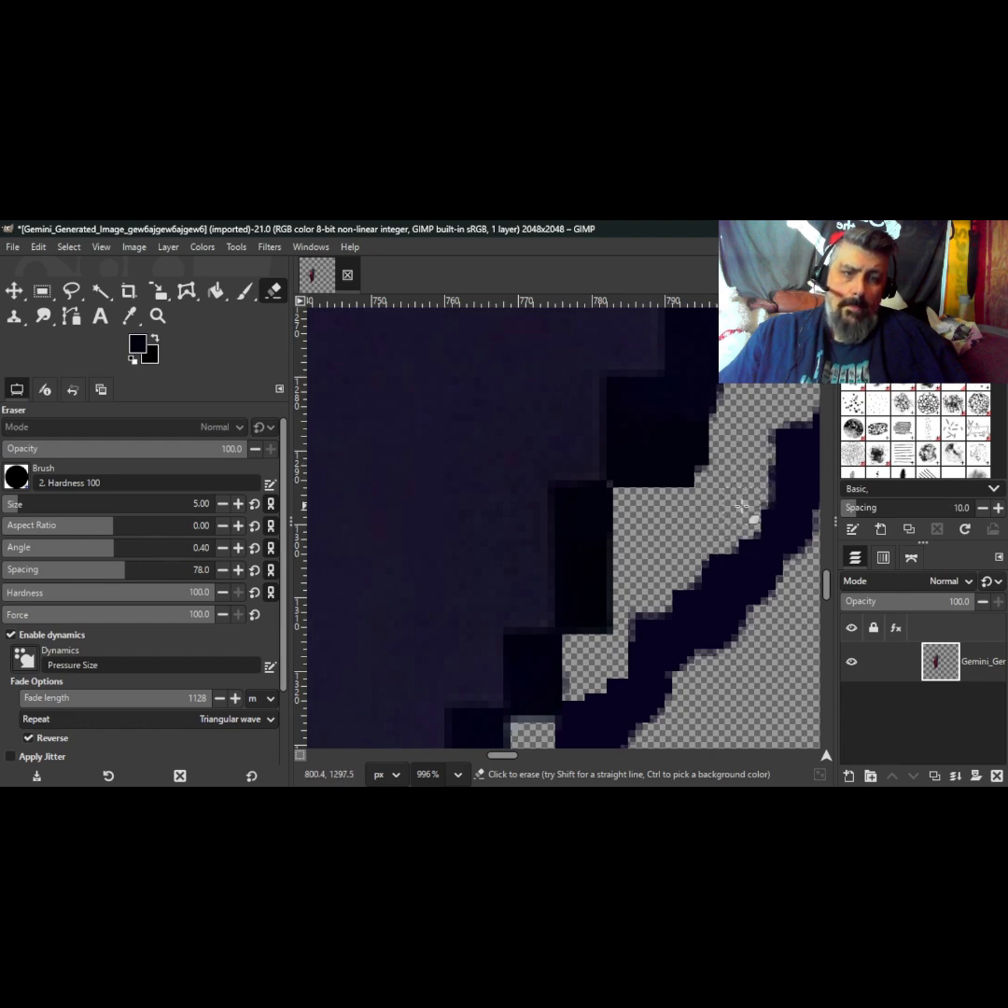
# Step: Trim the diagonal stroke's outer side into blocky pixel steps from its lower tip upward with the size 5 Eraser
pyautogui.scroll(-5, 684, 531)
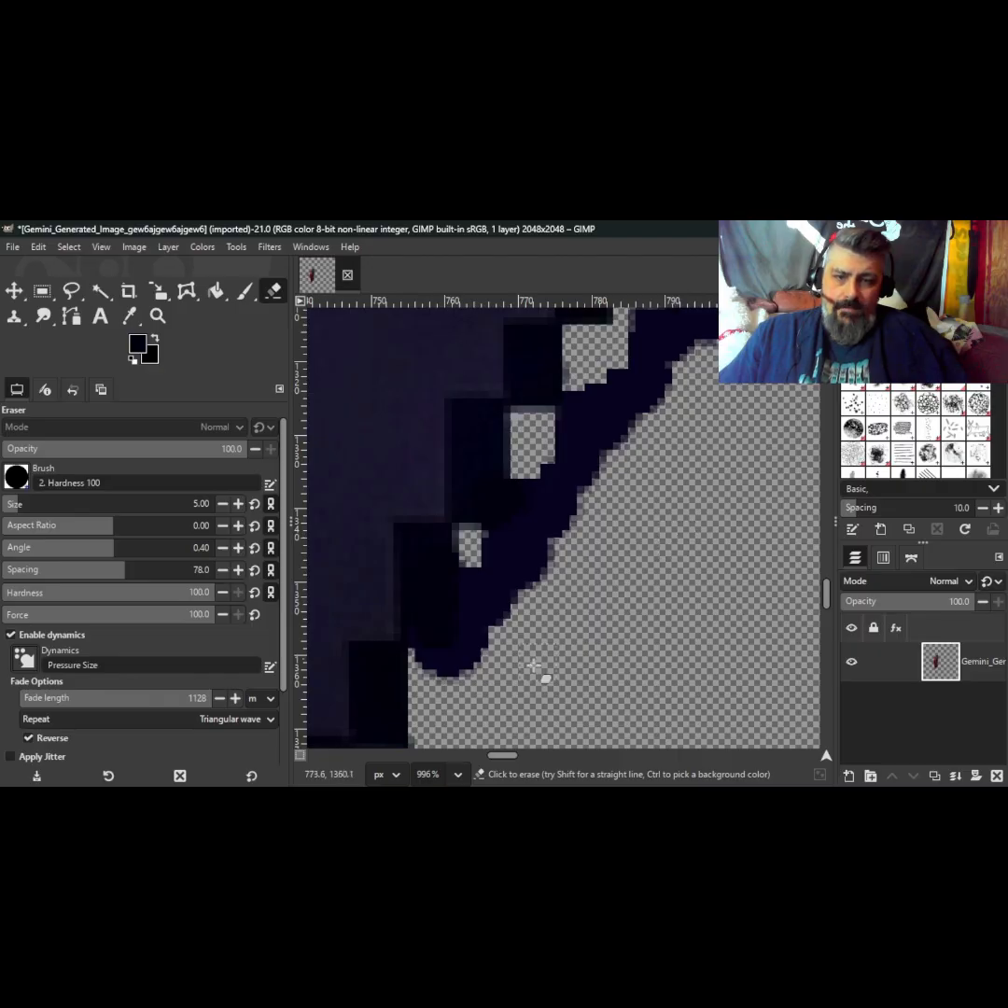
pyautogui.moveTo(481, 681)
pyautogui.mouseDown()
pyautogui.moveTo(438, 683)
pyautogui.moveTo(492, 683)
pyautogui.moveTo(476, 681)
pyautogui.mouseUp()
pyautogui.click(509, 622)
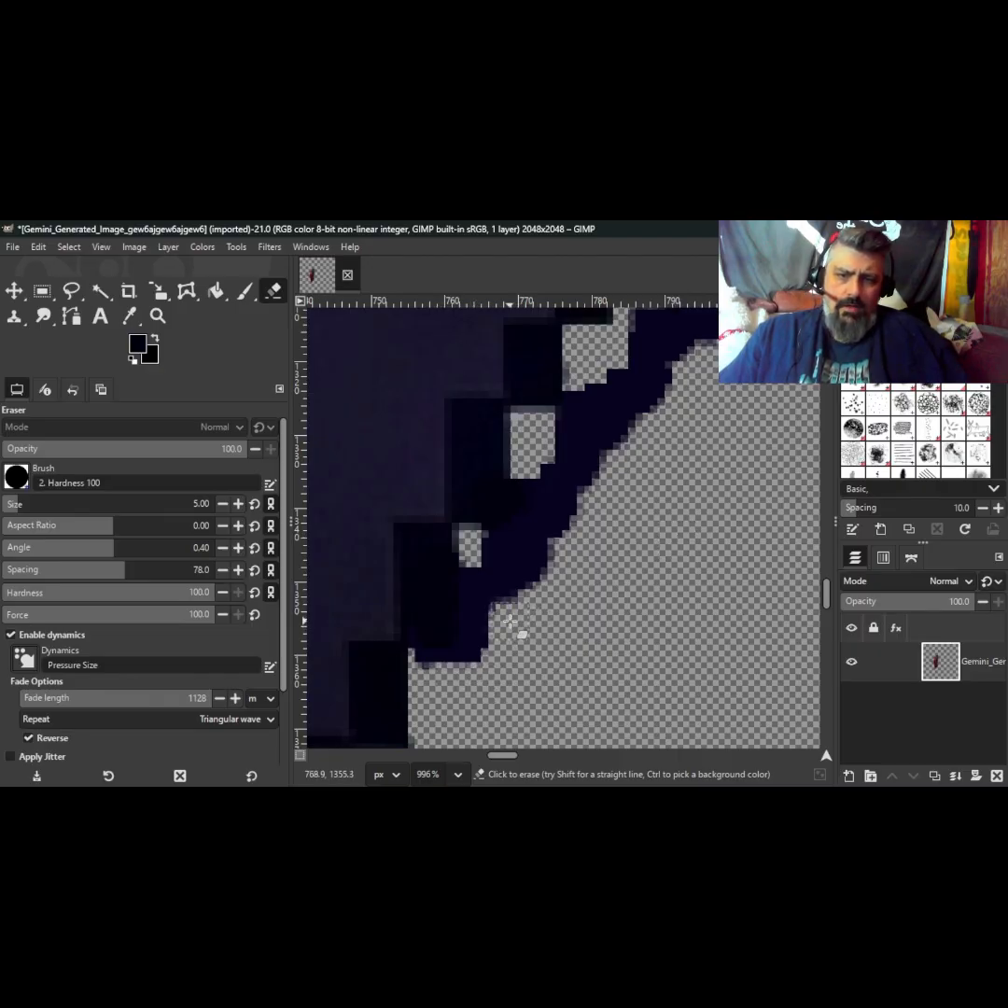
pyautogui.click(509, 611)
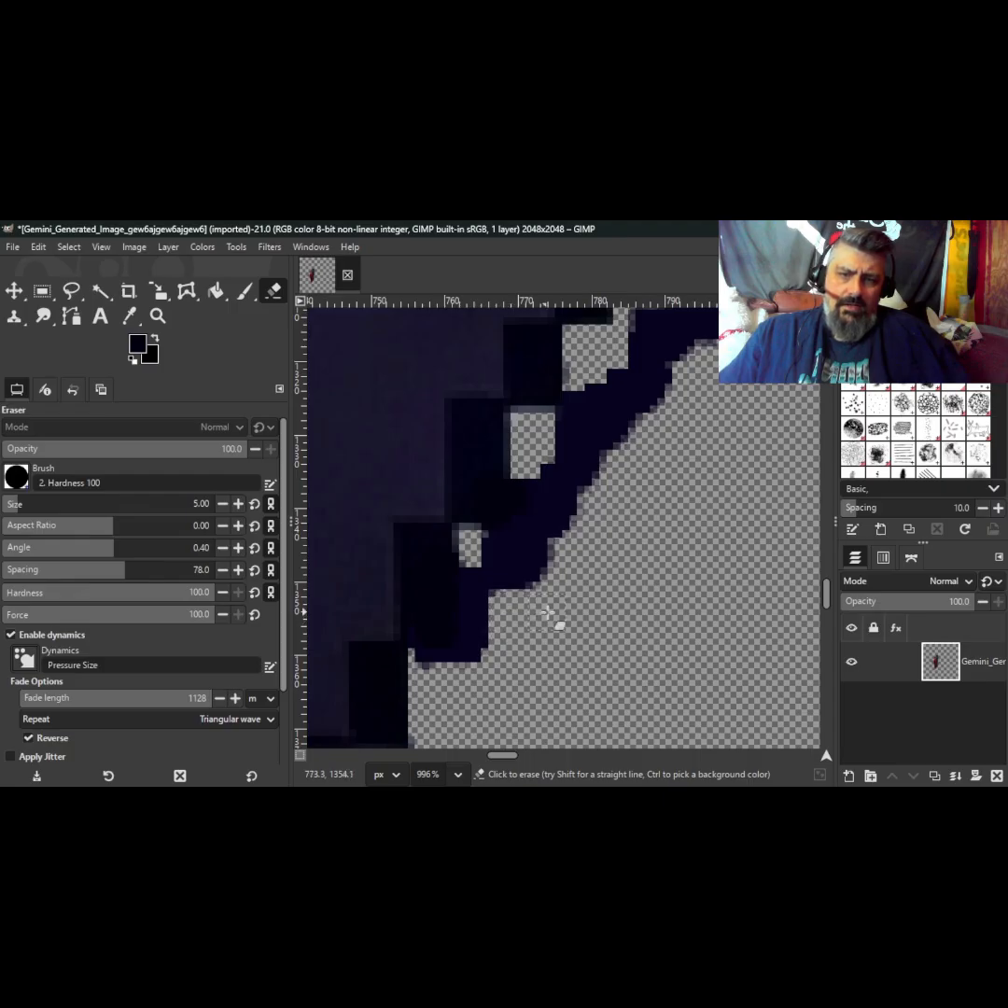
pyautogui.click(553, 563)
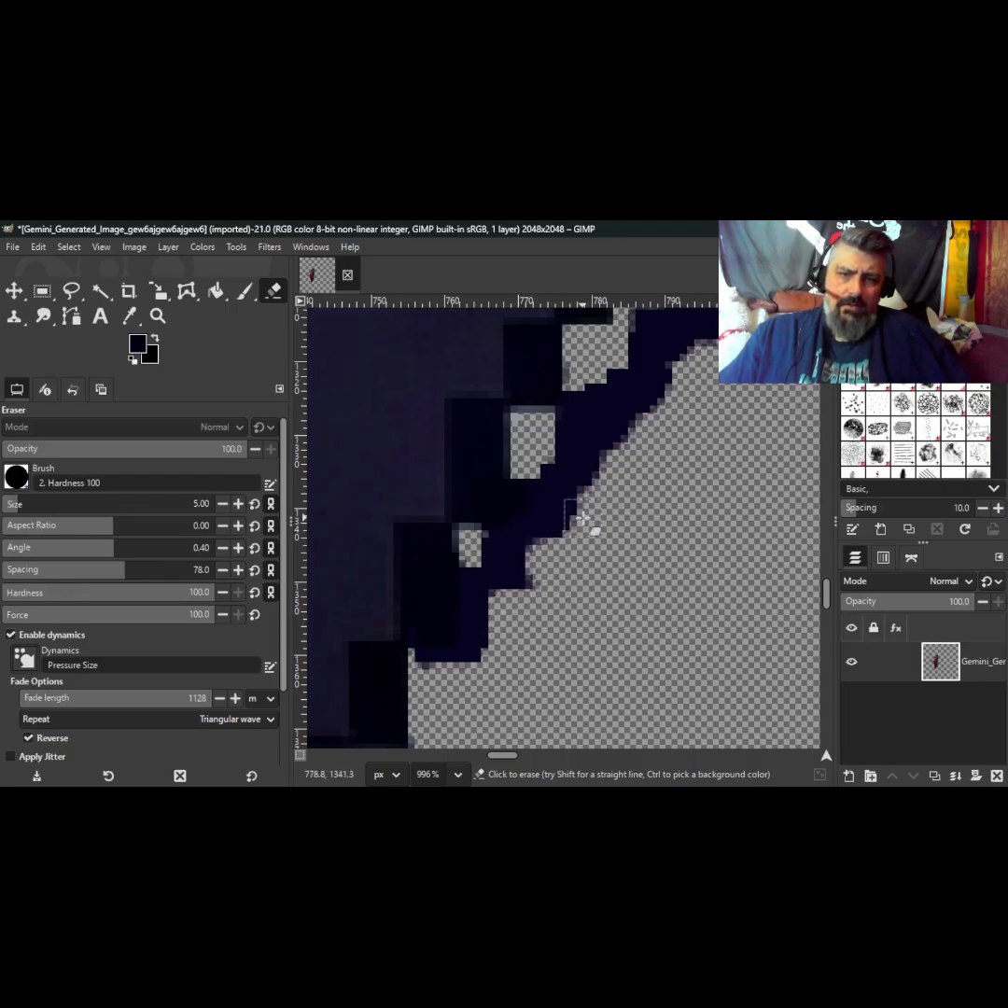
pyautogui.click(641, 423)
pyautogui.click(654, 411)
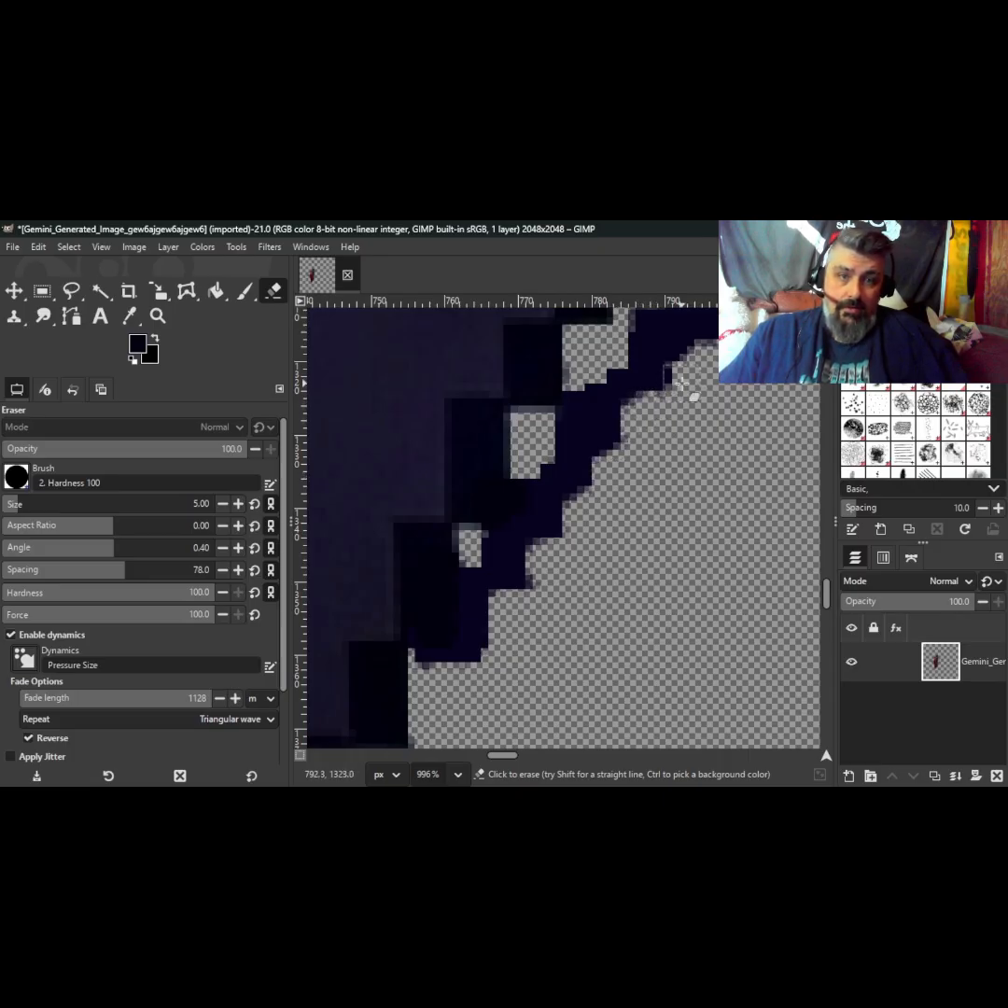
pyautogui.click(685, 375)
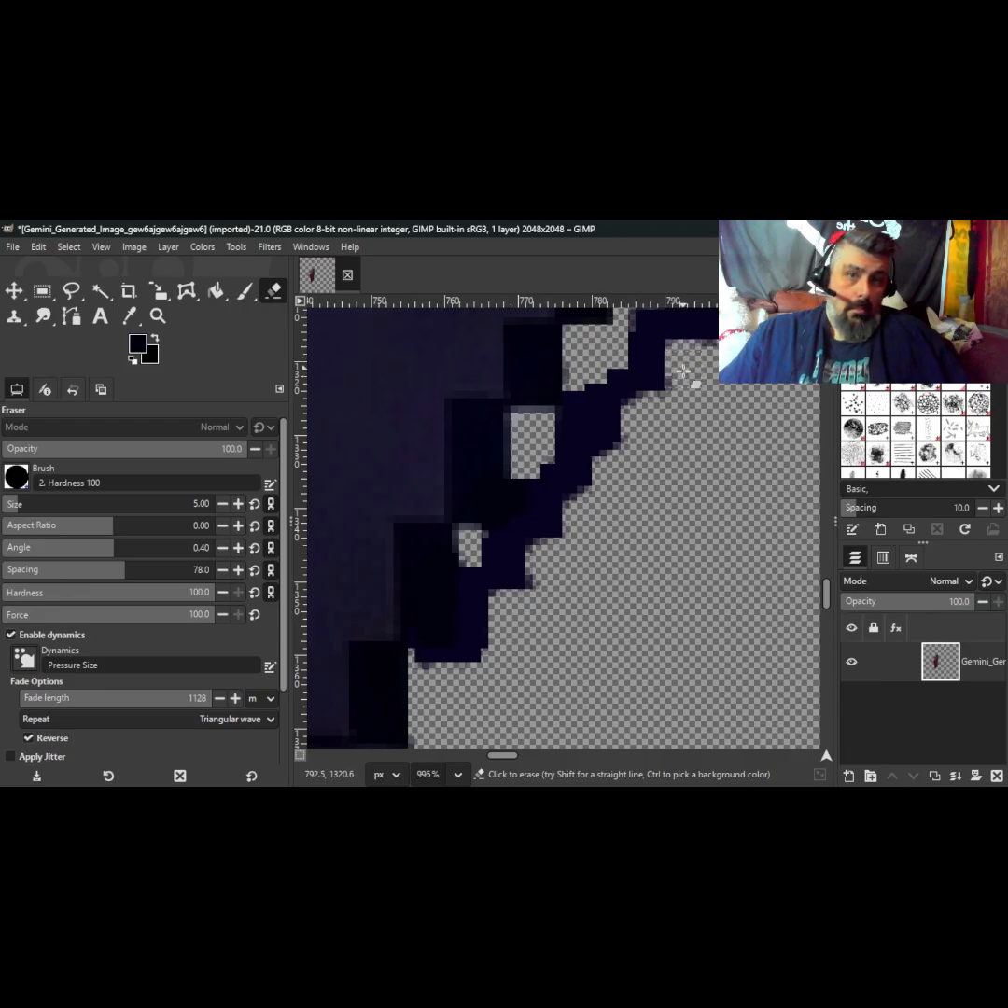
pyautogui.scroll(5, 709, 420)
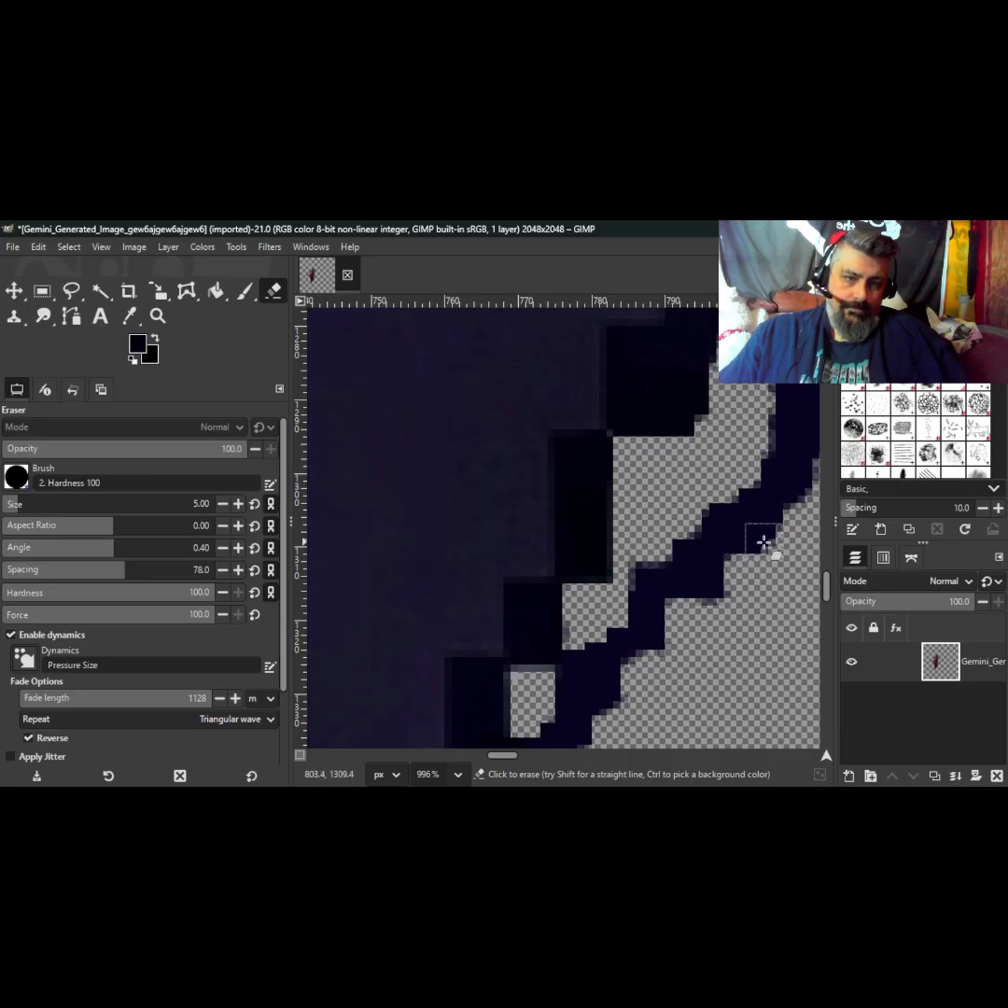
pyautogui.scroll(1, 767, 541)
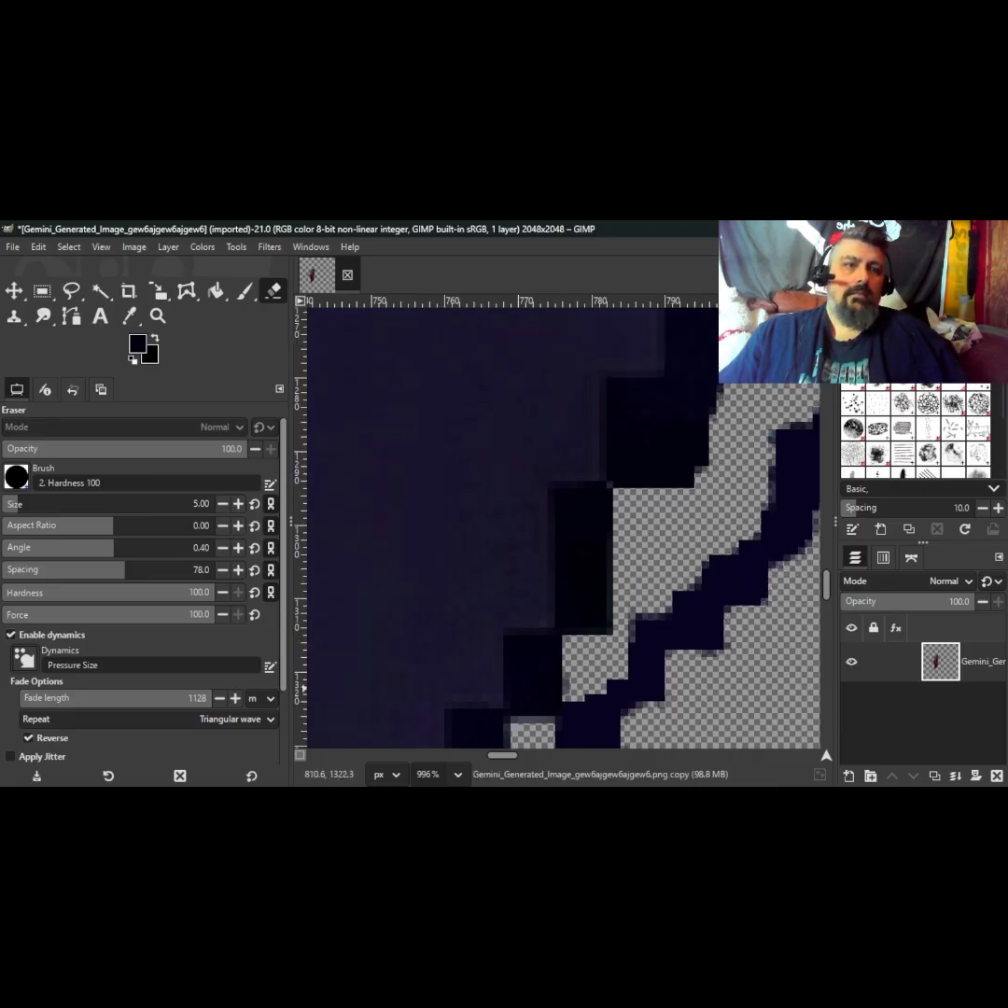
# Step: Review the whole arm with its extended outline, and minimize GIMP to switch to OBS
pyautogui.keyDown('ctrl'); pyautogui.scroll(-7, 608, 522); pyautogui.keyUp('ctrl')
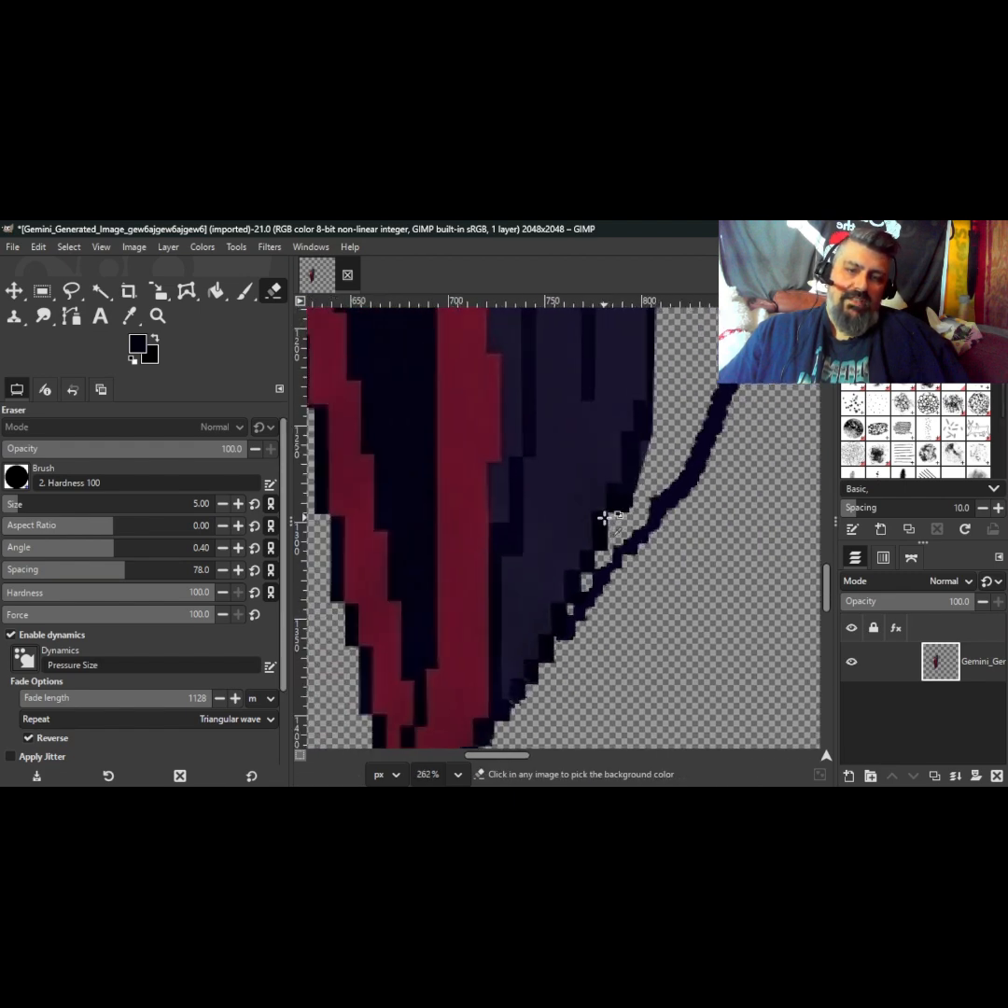
pyautogui.keyDown('ctrl'); pyautogui.scroll(-5, 608, 516); pyautogui.keyUp('ctrl')
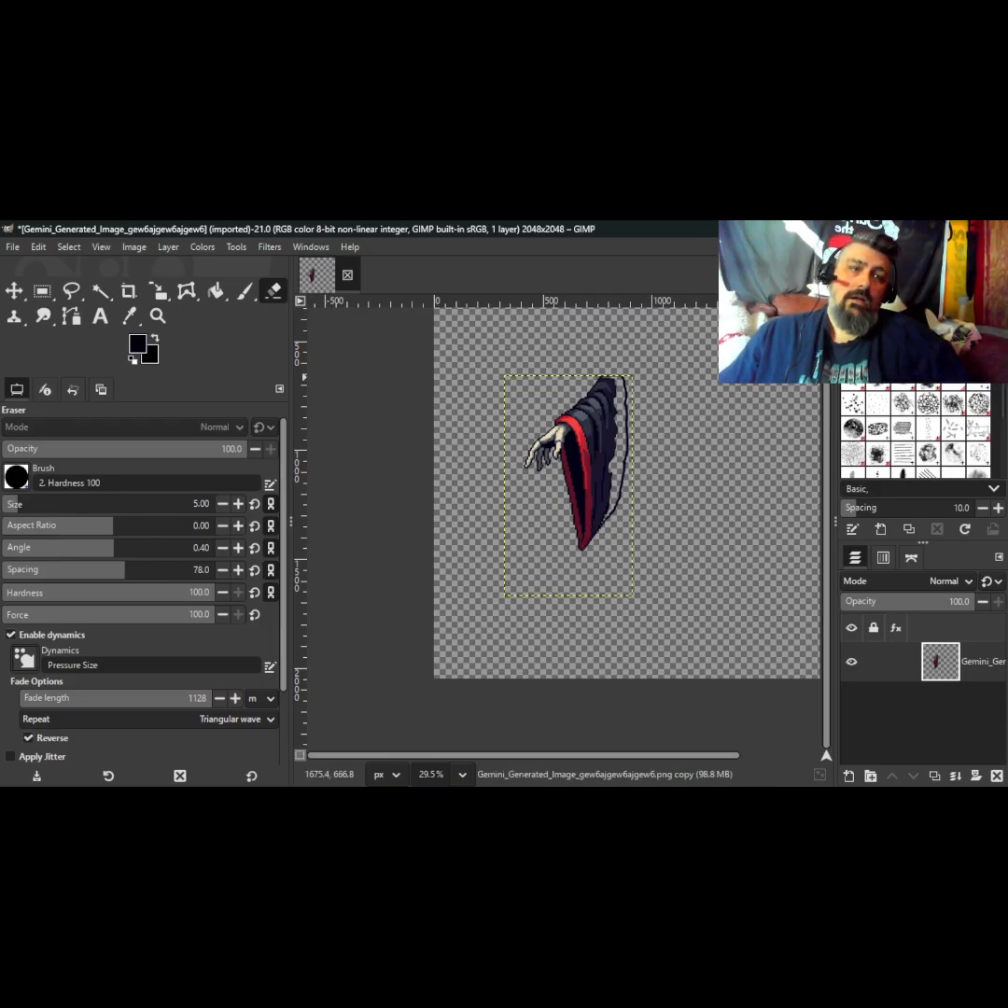
pyautogui.moveTo(959, 228)
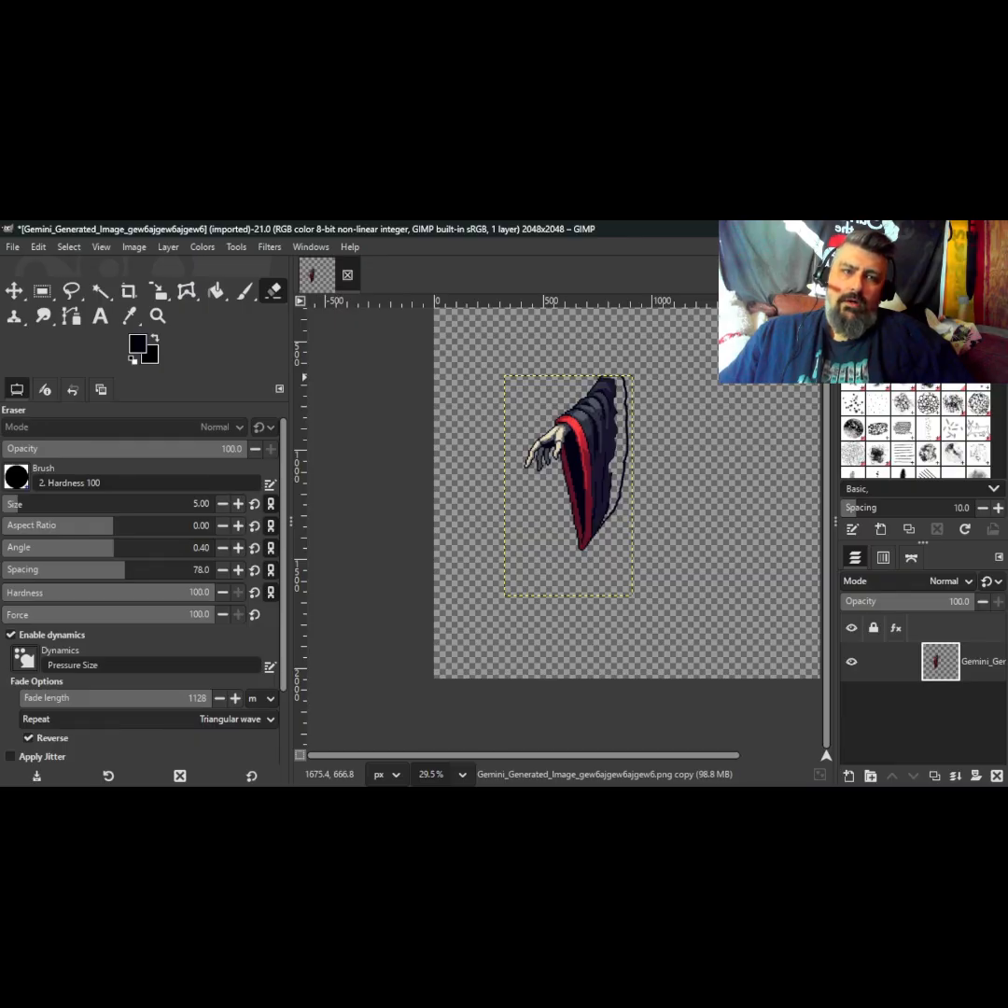
pyautogui.click(948, 229)
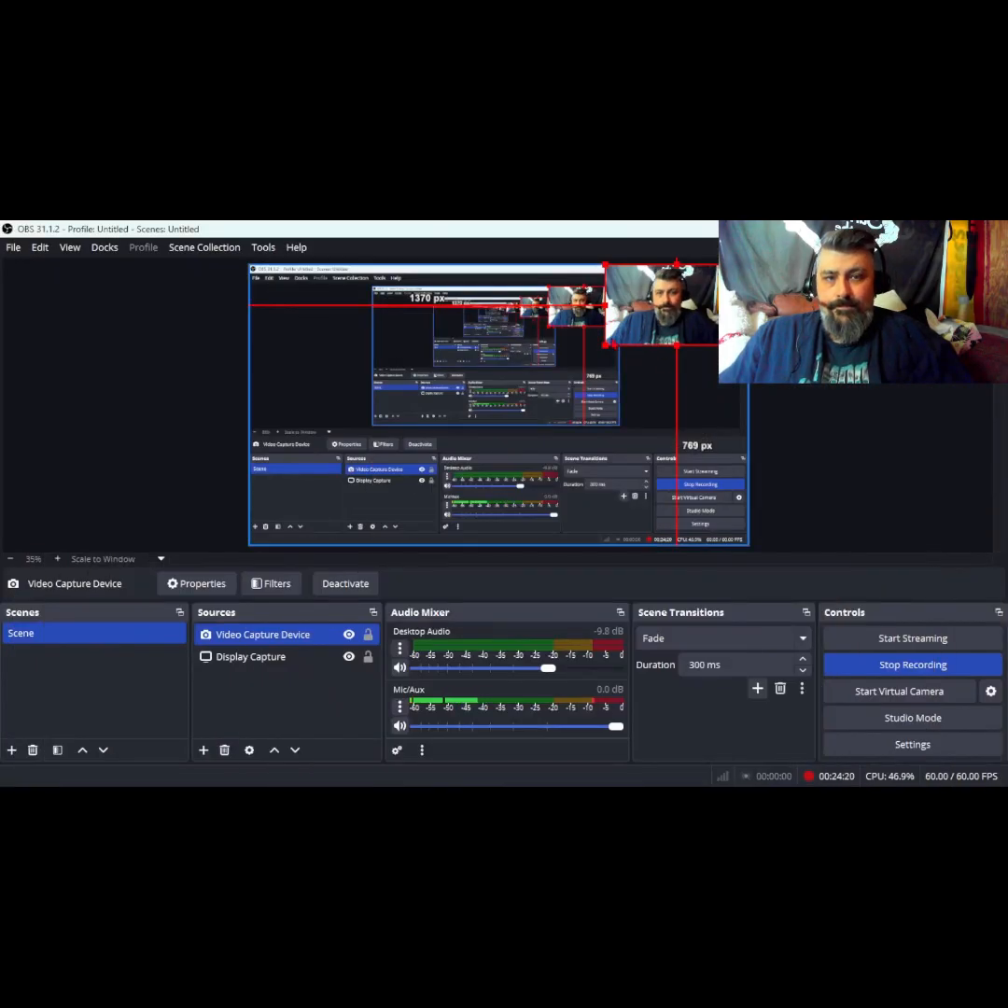